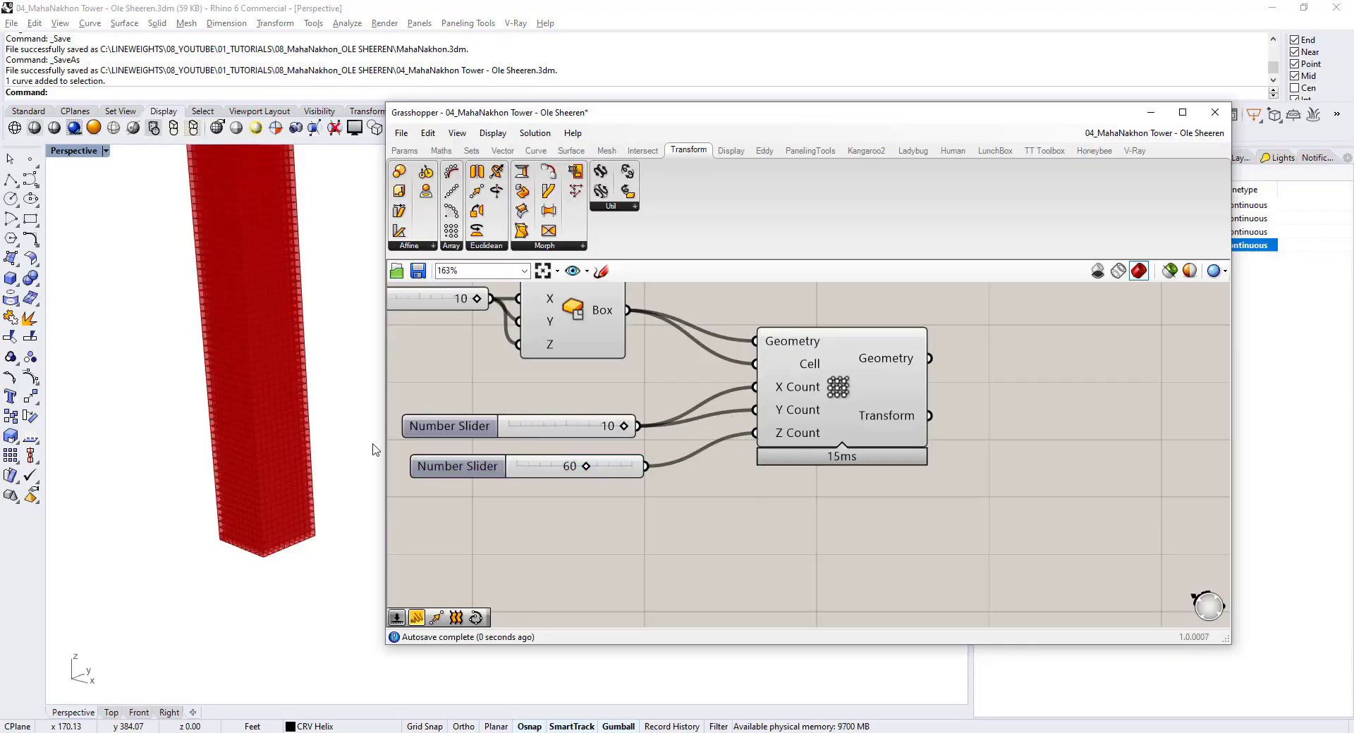
- Hide the preview of the Brep component that feeds the point-inclusion test
click(301, 416)
scroll(300, 452, down, 2)
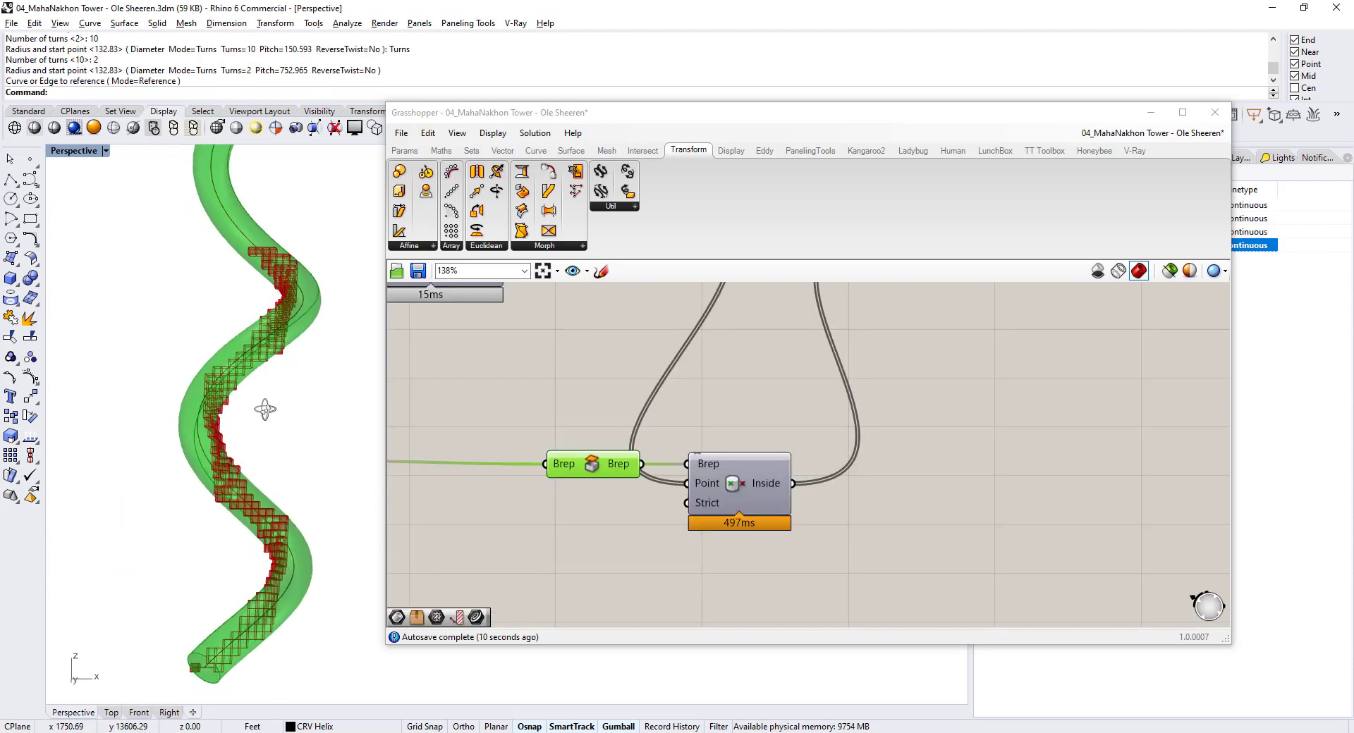
right_drag(266, 408, 310, 444)
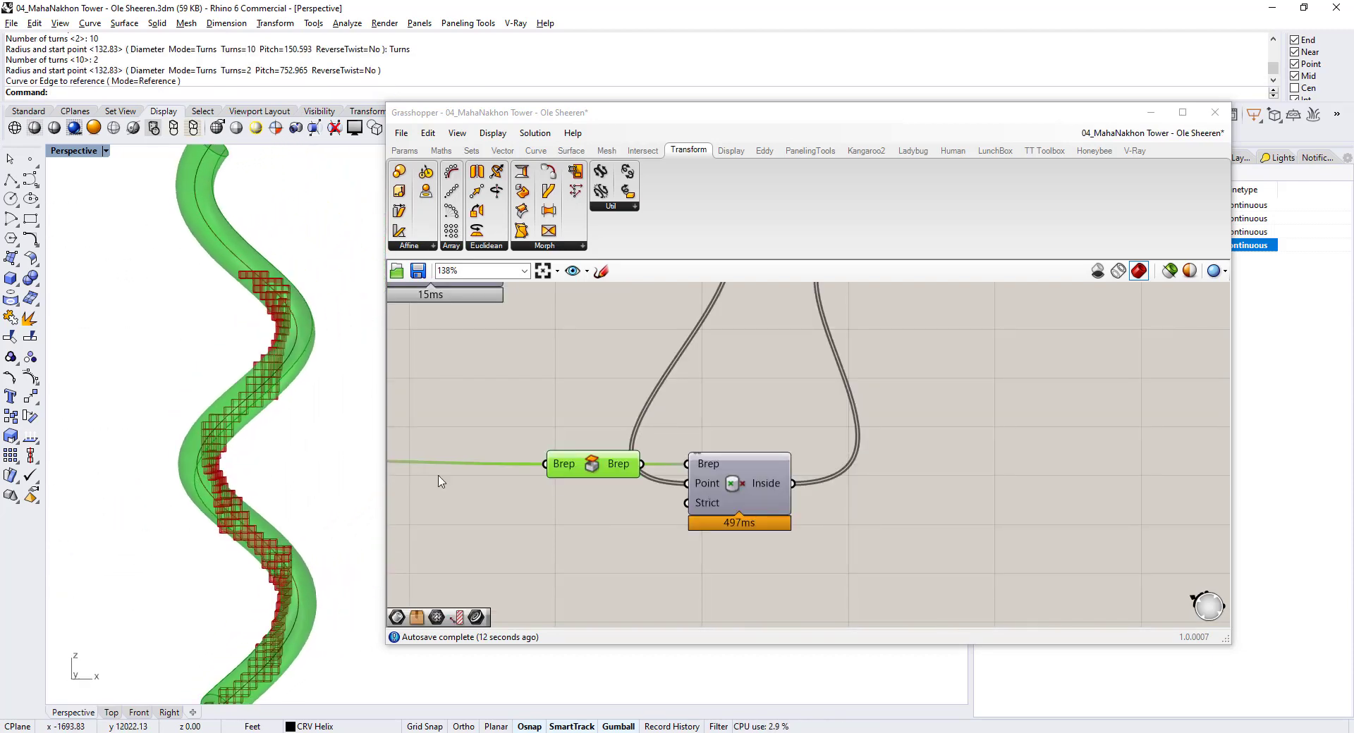
click(583, 485)
click(591, 469)
key(ctrl+q)
right_drag(603, 411, 525, 542)
scroll(525, 542, down, 2)
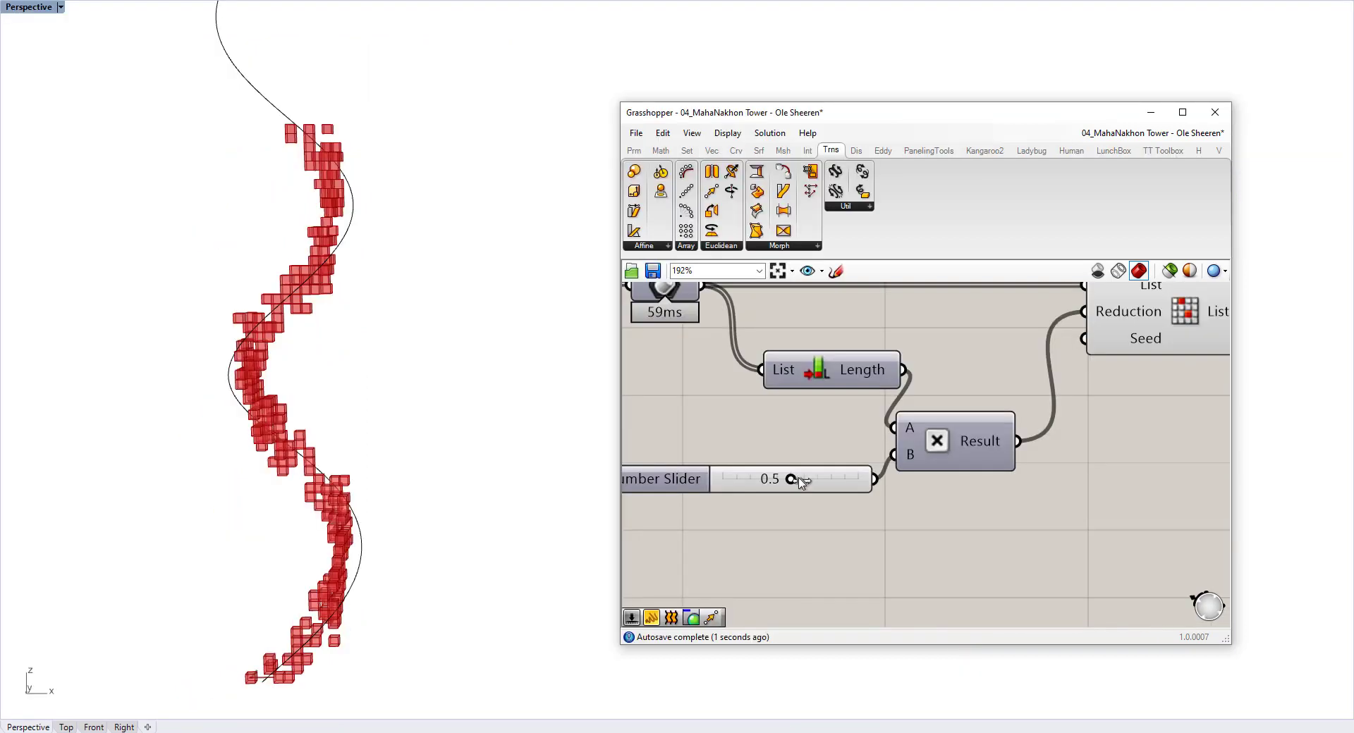
- Adjust the multiplier slider that drives the random reduction of the boxes
drag(801, 478, 834, 482)
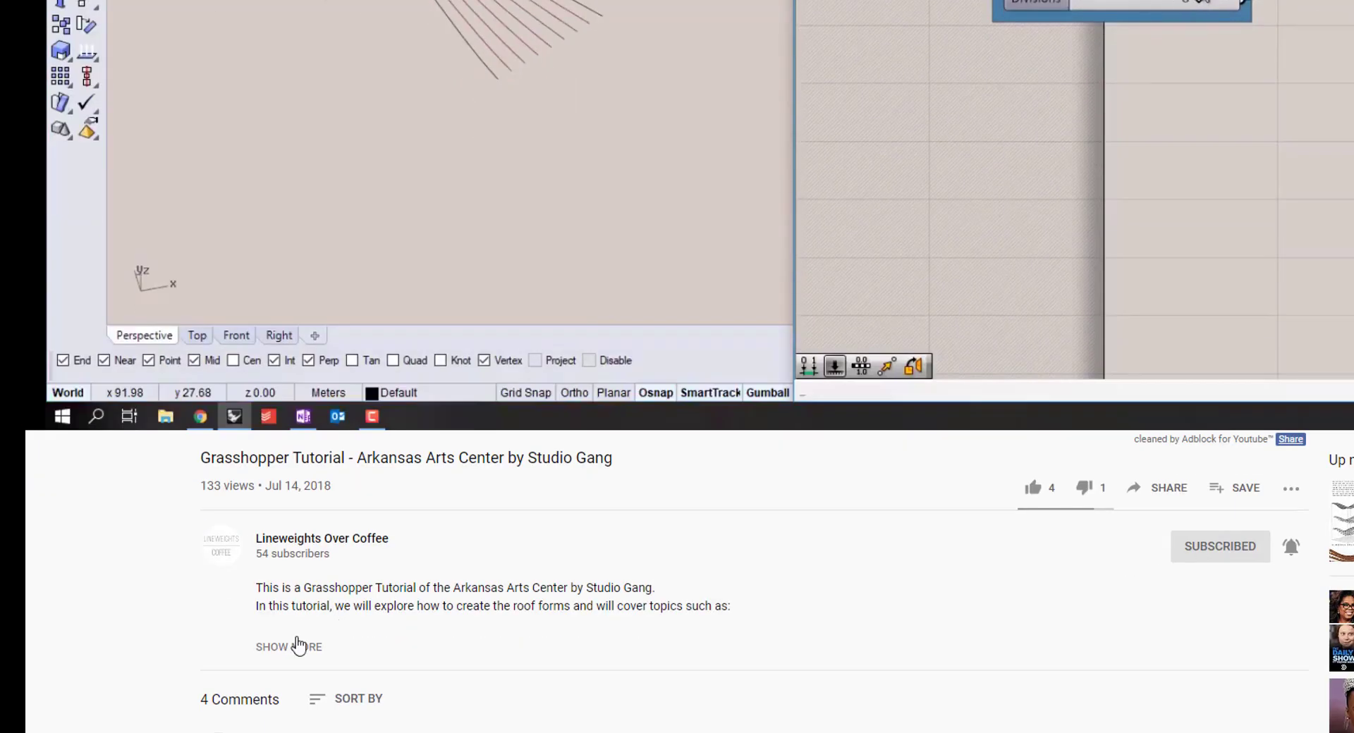
- Open the Grasshopper tutorial files download page from the full video description and fill in the contact's e-mail
click(268, 643)
scroll(298, 638, down, 5)
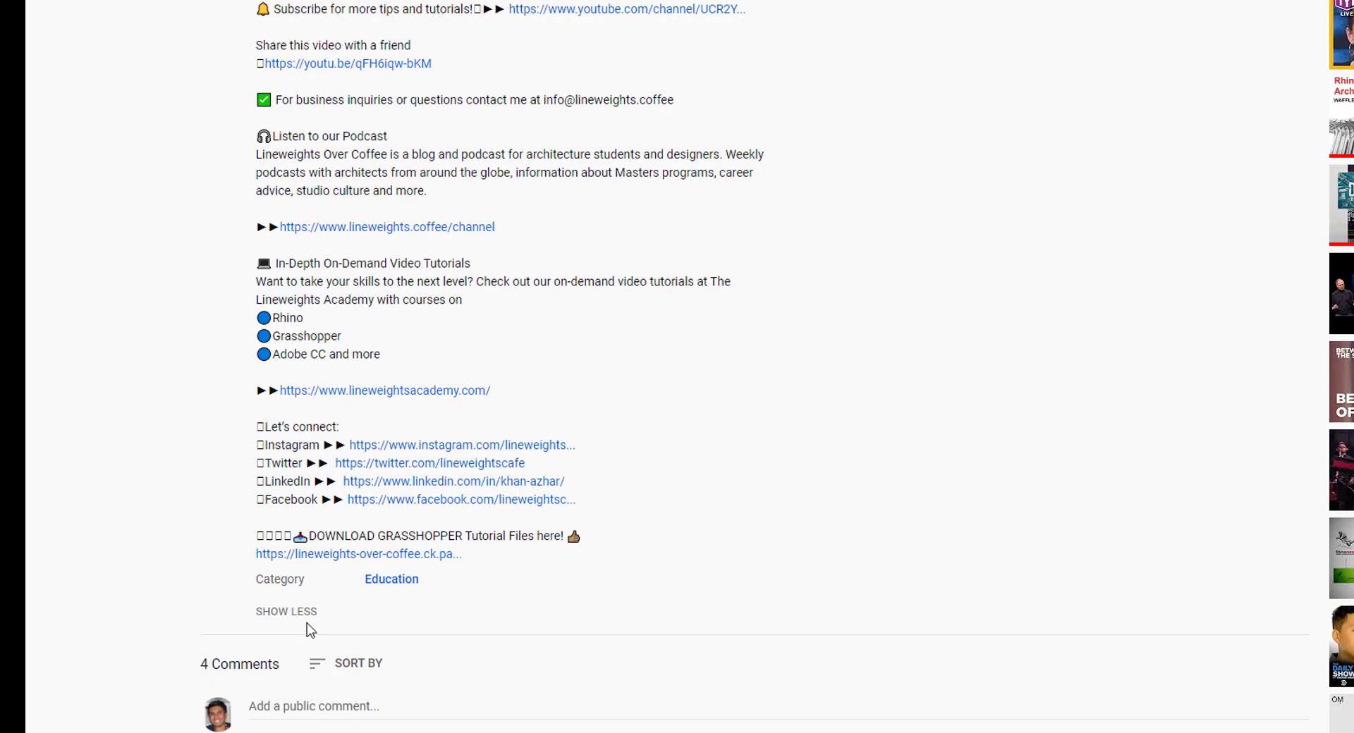
click(359, 555)
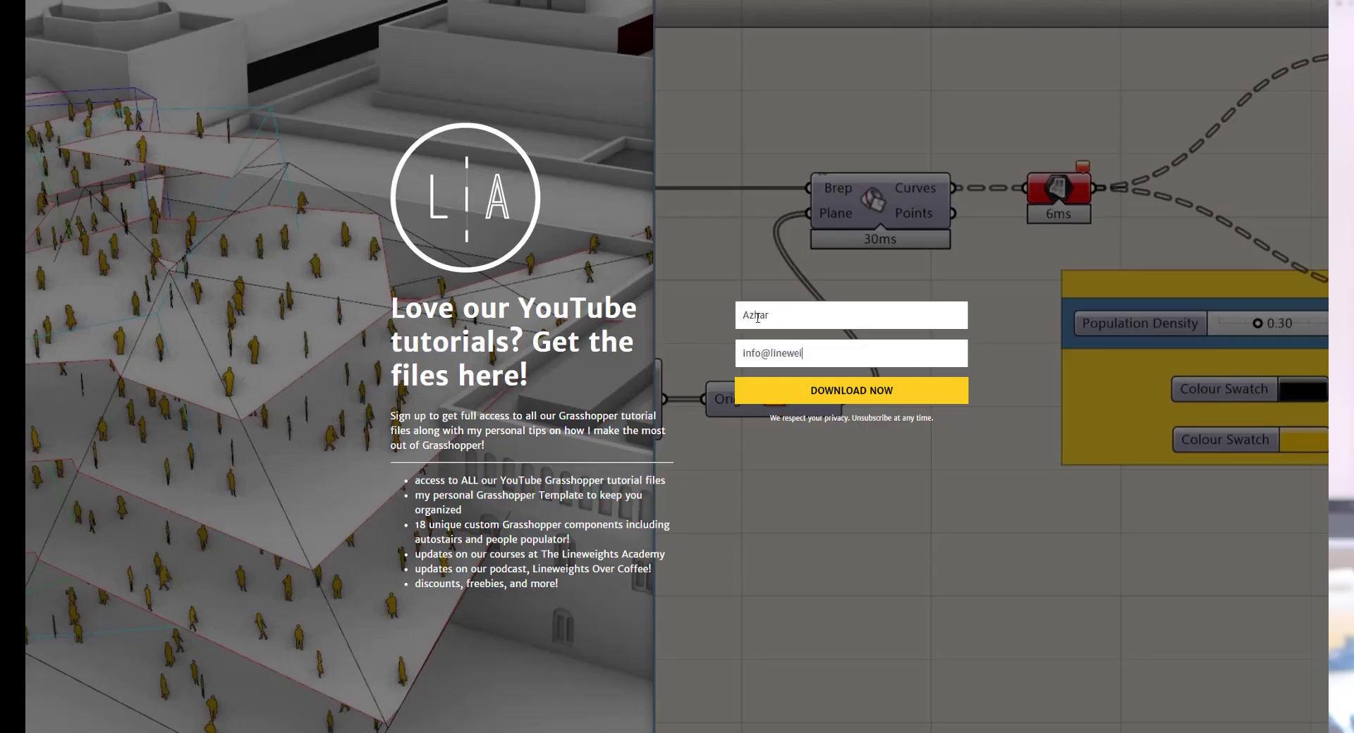
text(ghts.coffee)
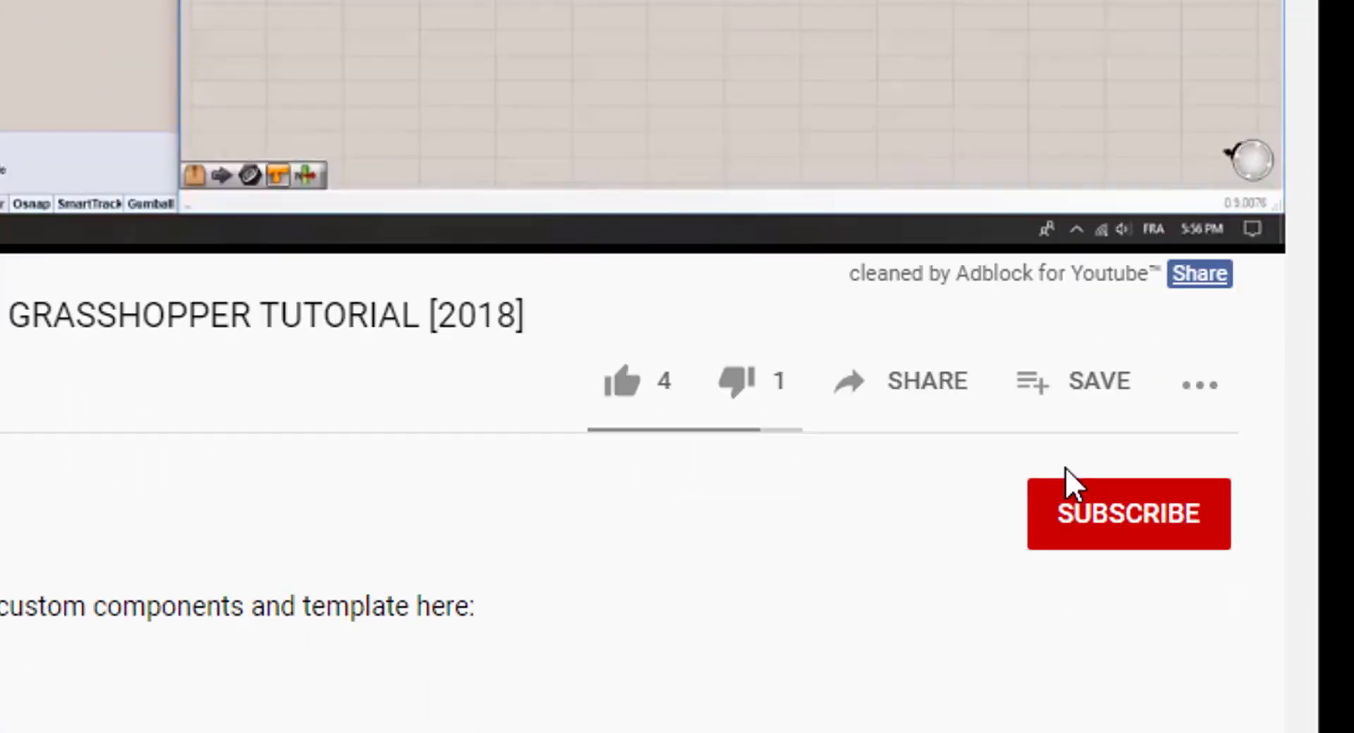
- Subscribe to the tutorial channel and turn on its notification bell
click(1163, 678)
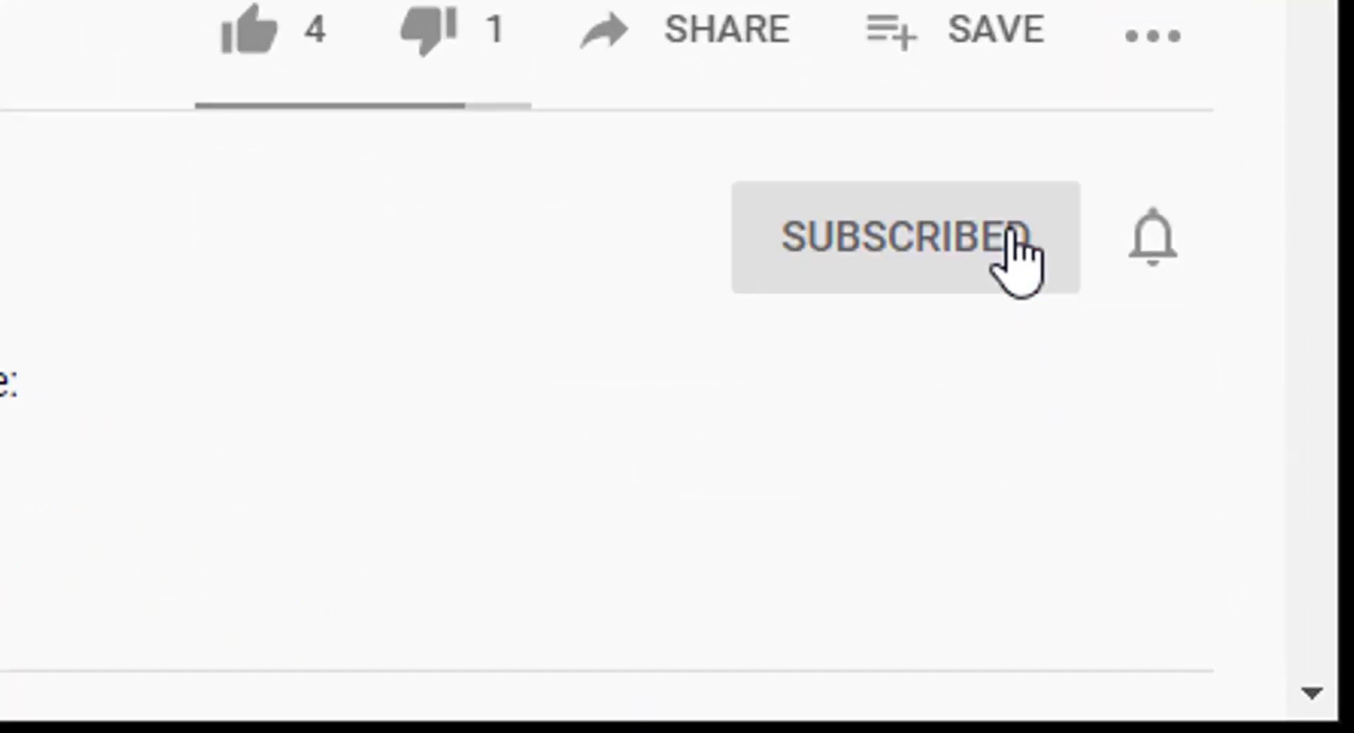
click(1222, 685)
click(1068, 379)
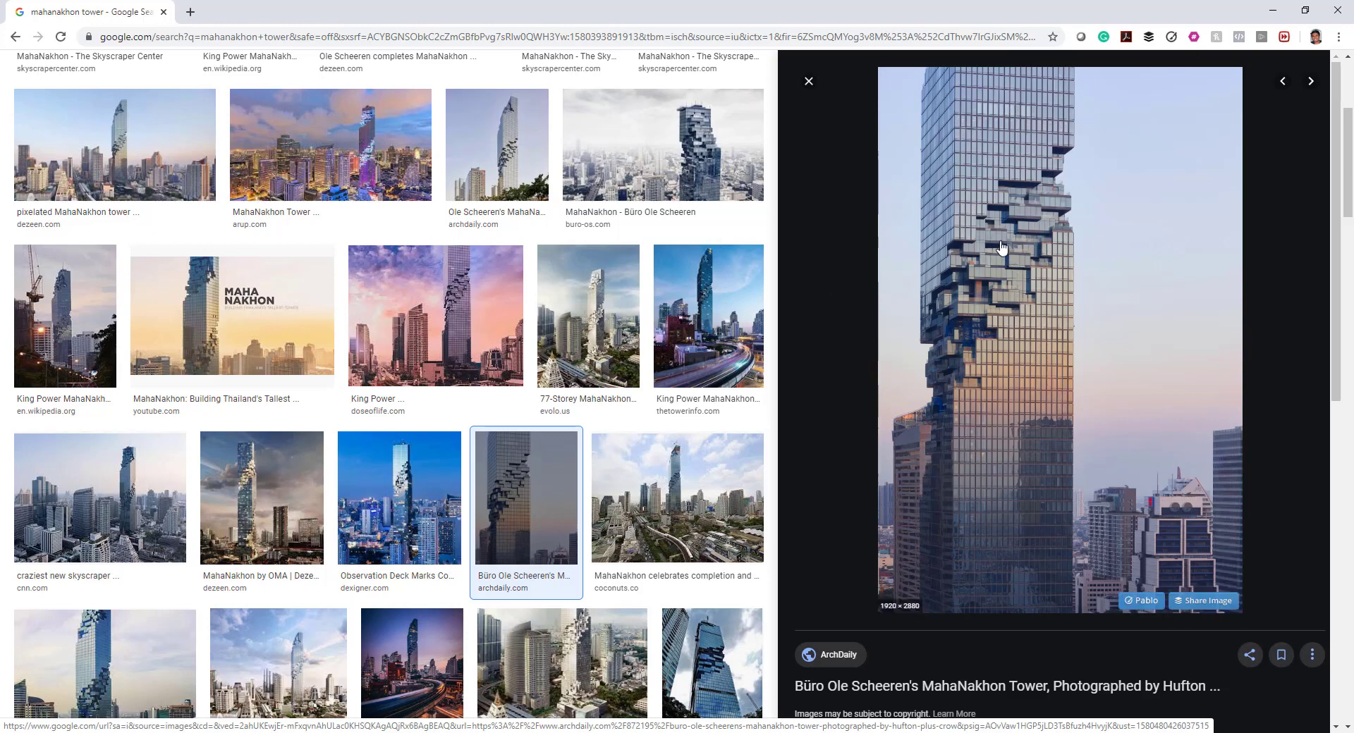
- Switch to Grasshopper and place a Center Box component below the tutorial title
key(alt+Tab)
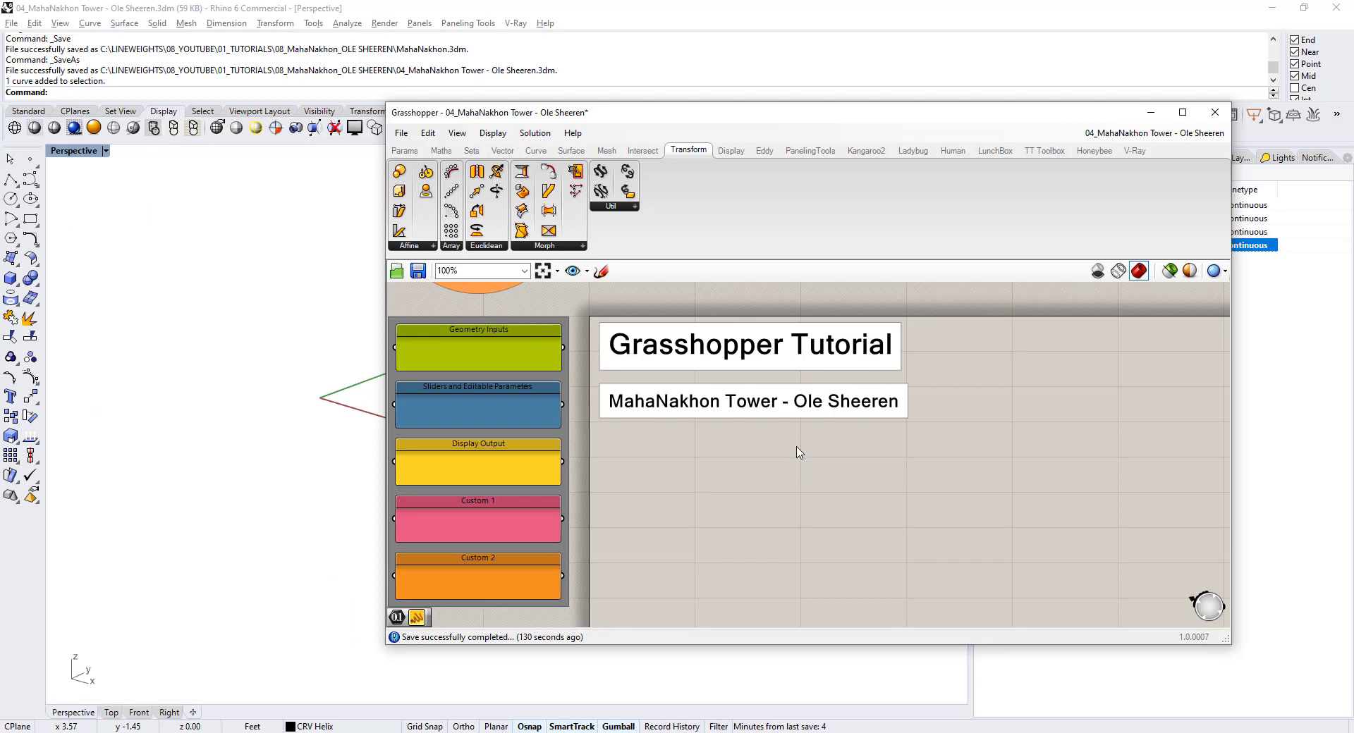
scroll(775, 465, down, 2)
double_click(730, 458)
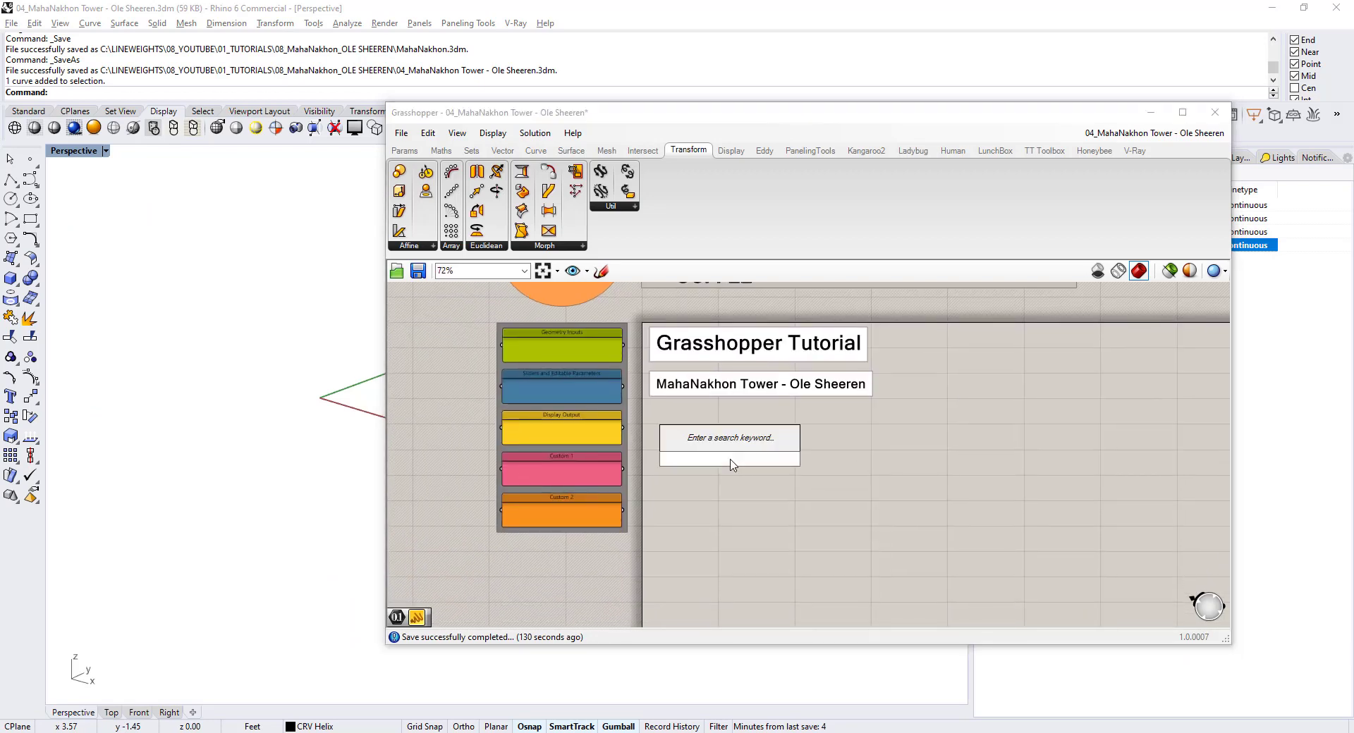
text(box)
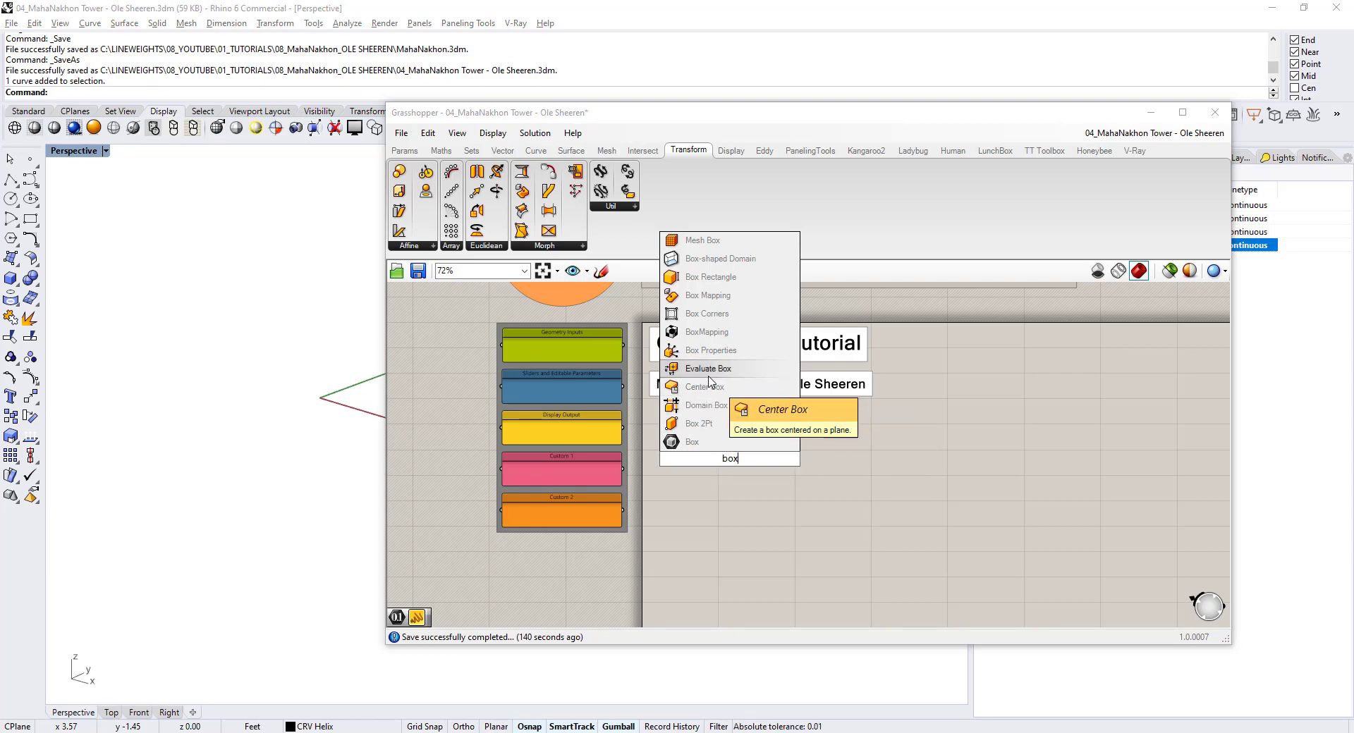
click(707, 406)
drag(741, 468, 777, 480)
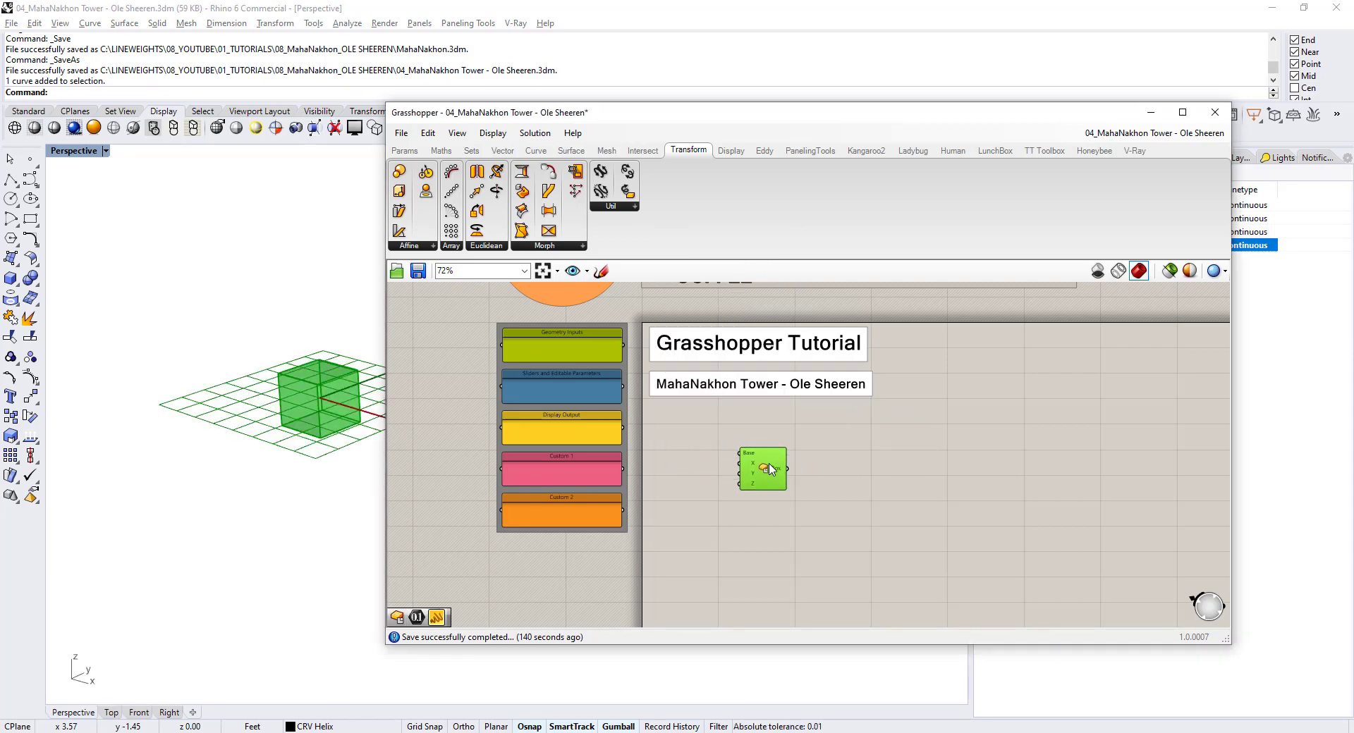
scroll(722, 478, up, 4)
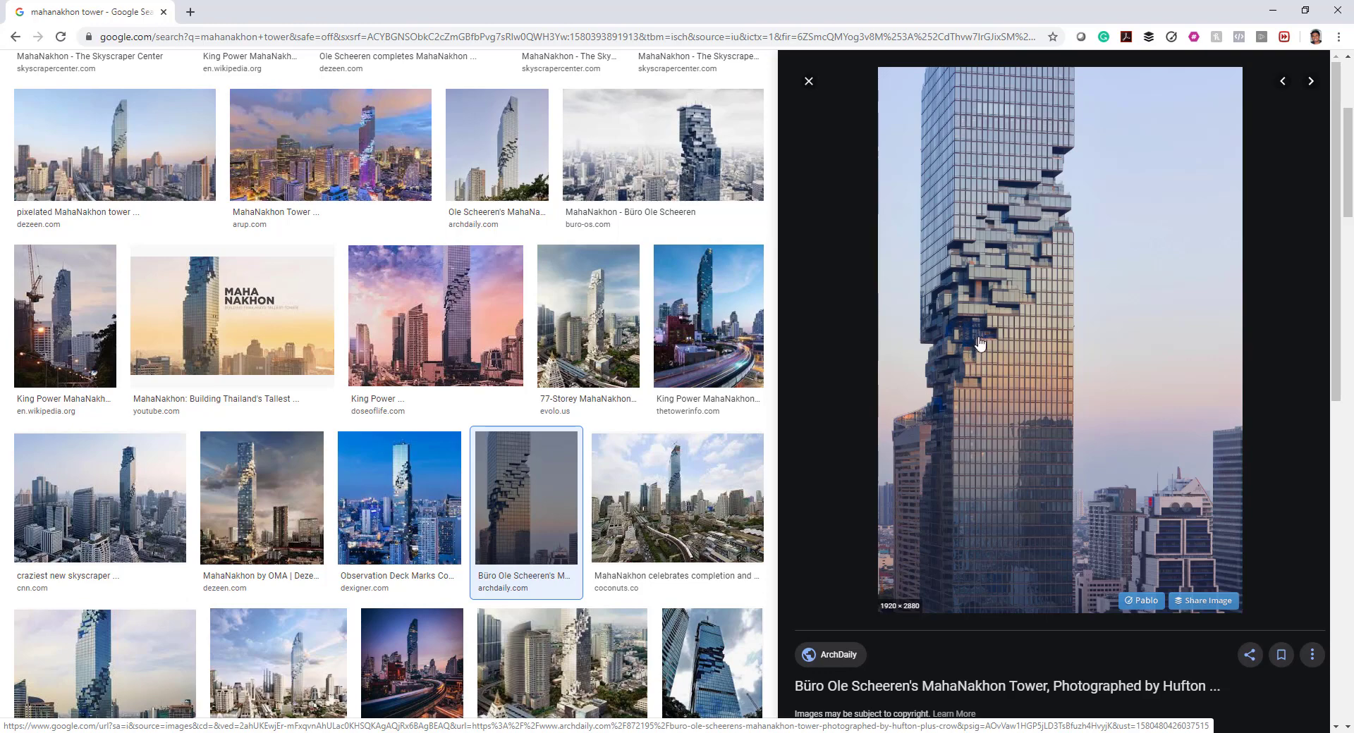
- Add a number slider set to 10 and connect it to the Center Box's X, Y and Z inputs
key(alt+Tab)
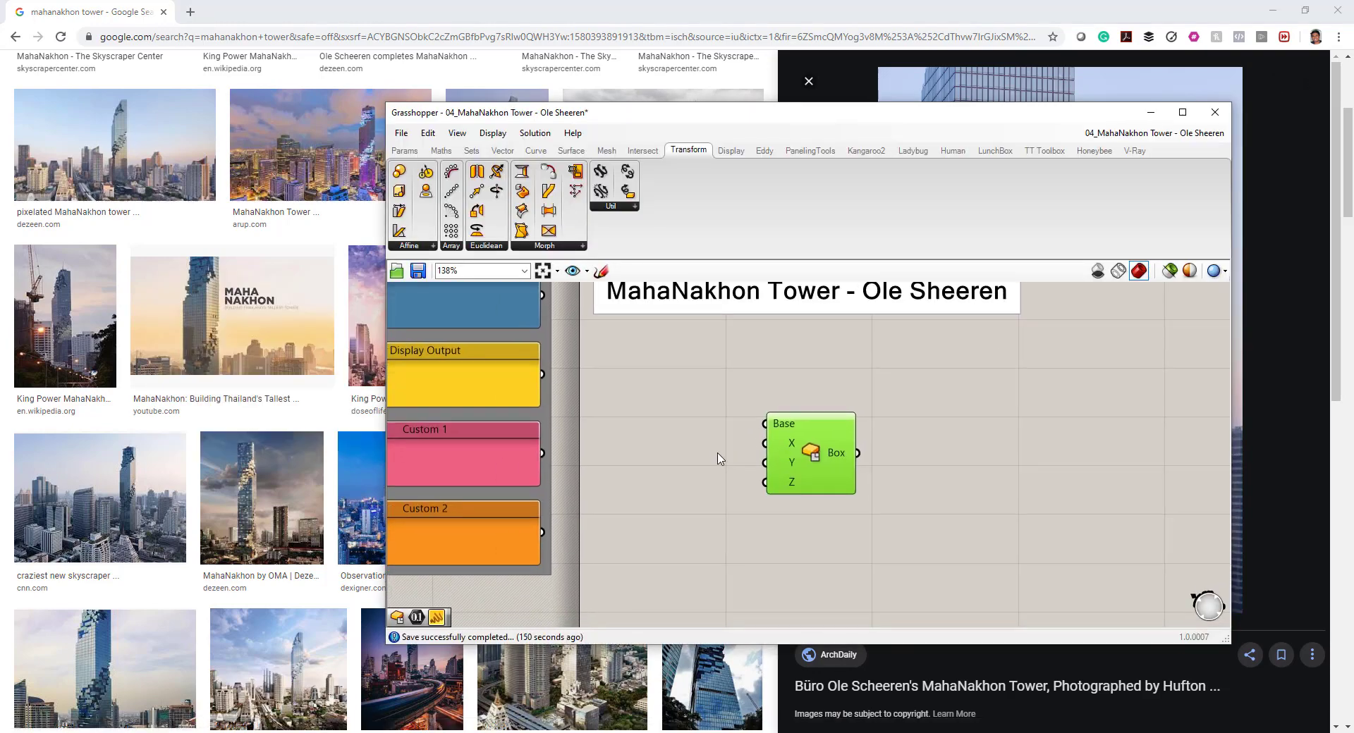
double_click(711, 451)
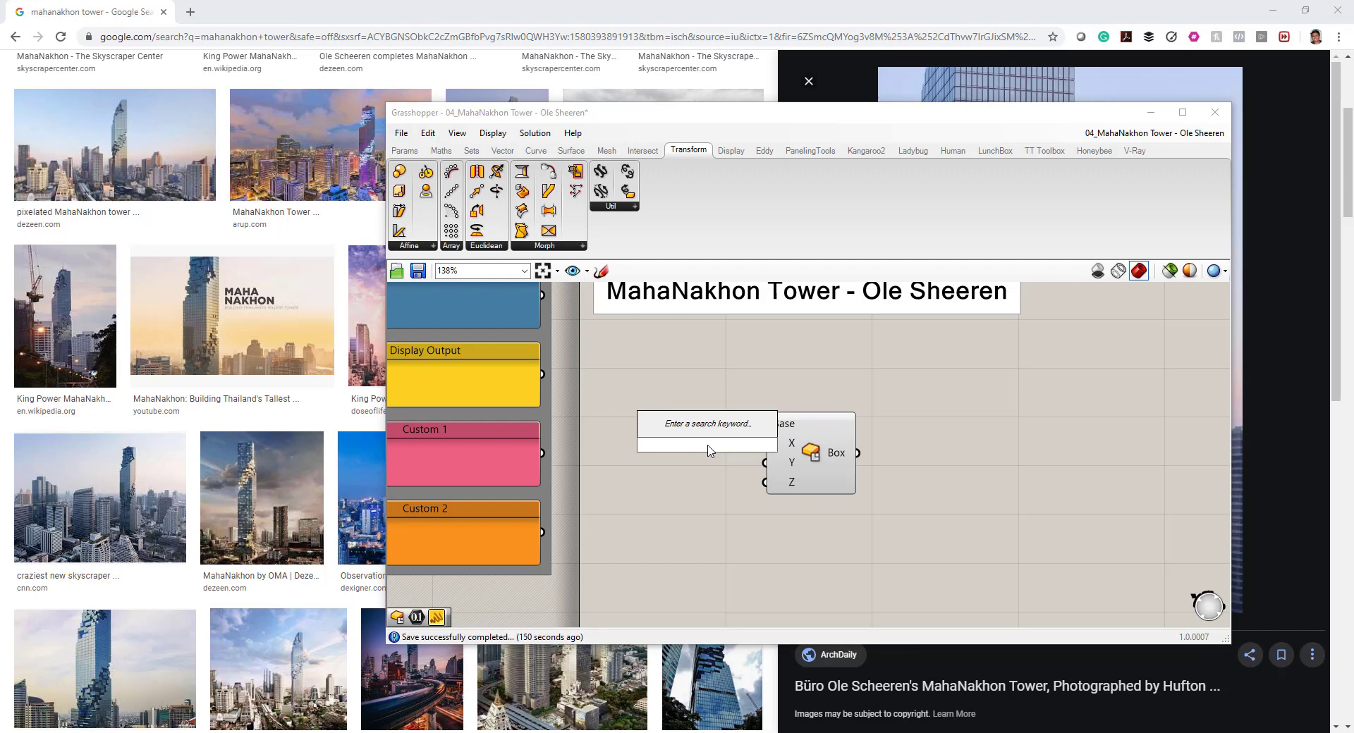
text(10)
key(Return)
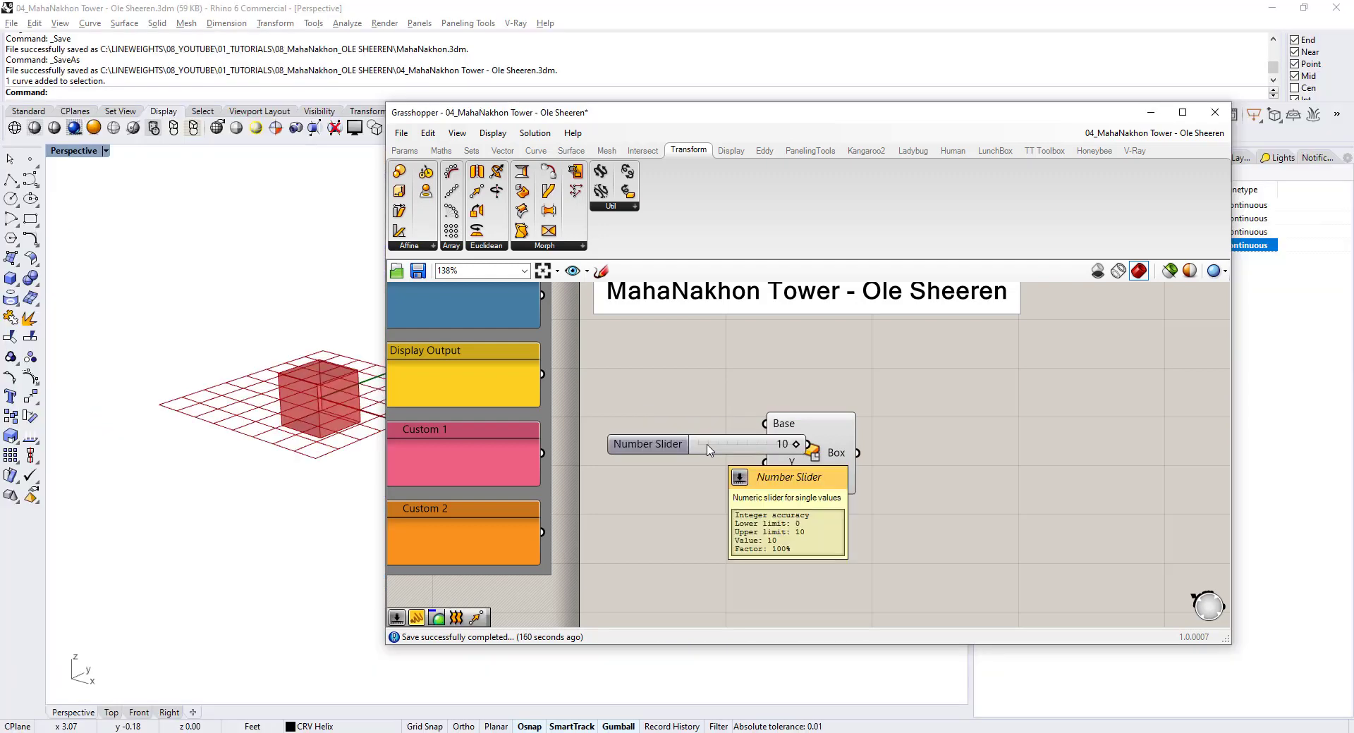
drag(689, 444, 775, 481)
click(905, 523)
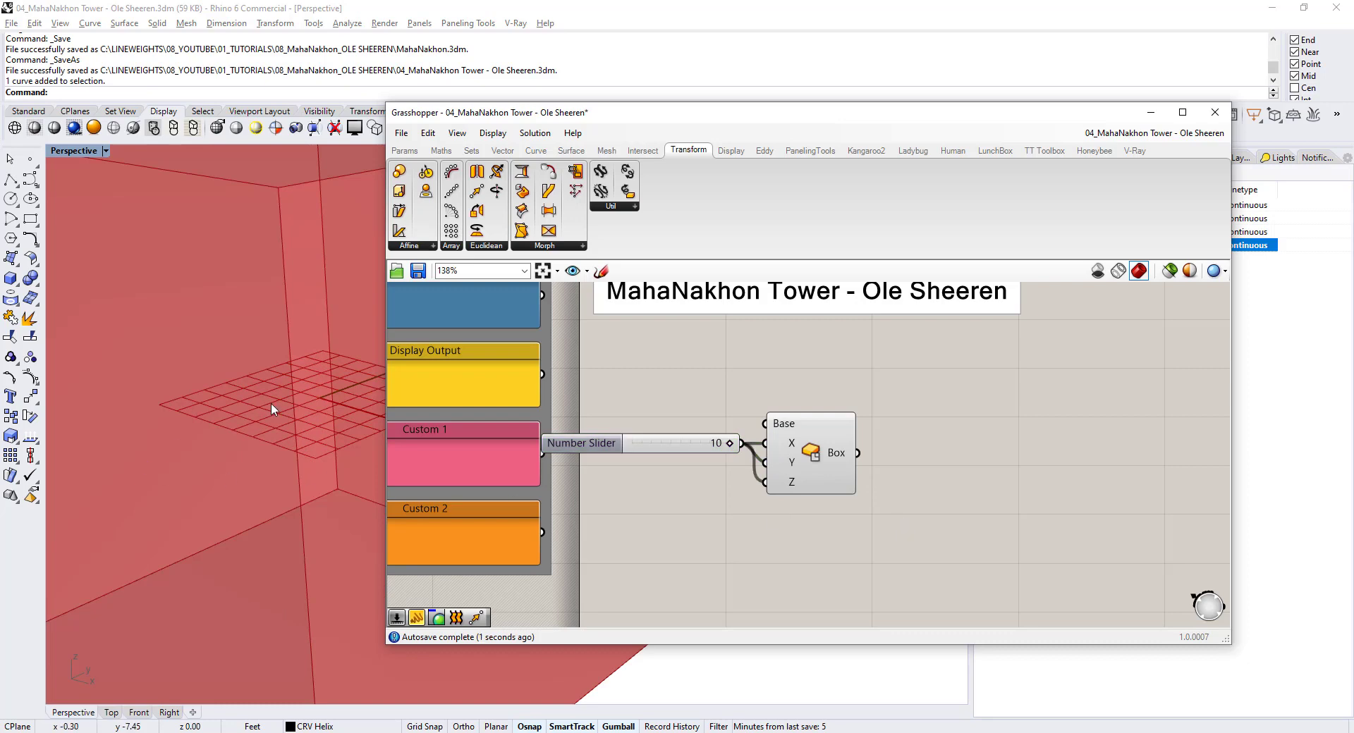
ctrl+right_drag(272, 407, 299, 455)
scroll(300, 454, down, 5)
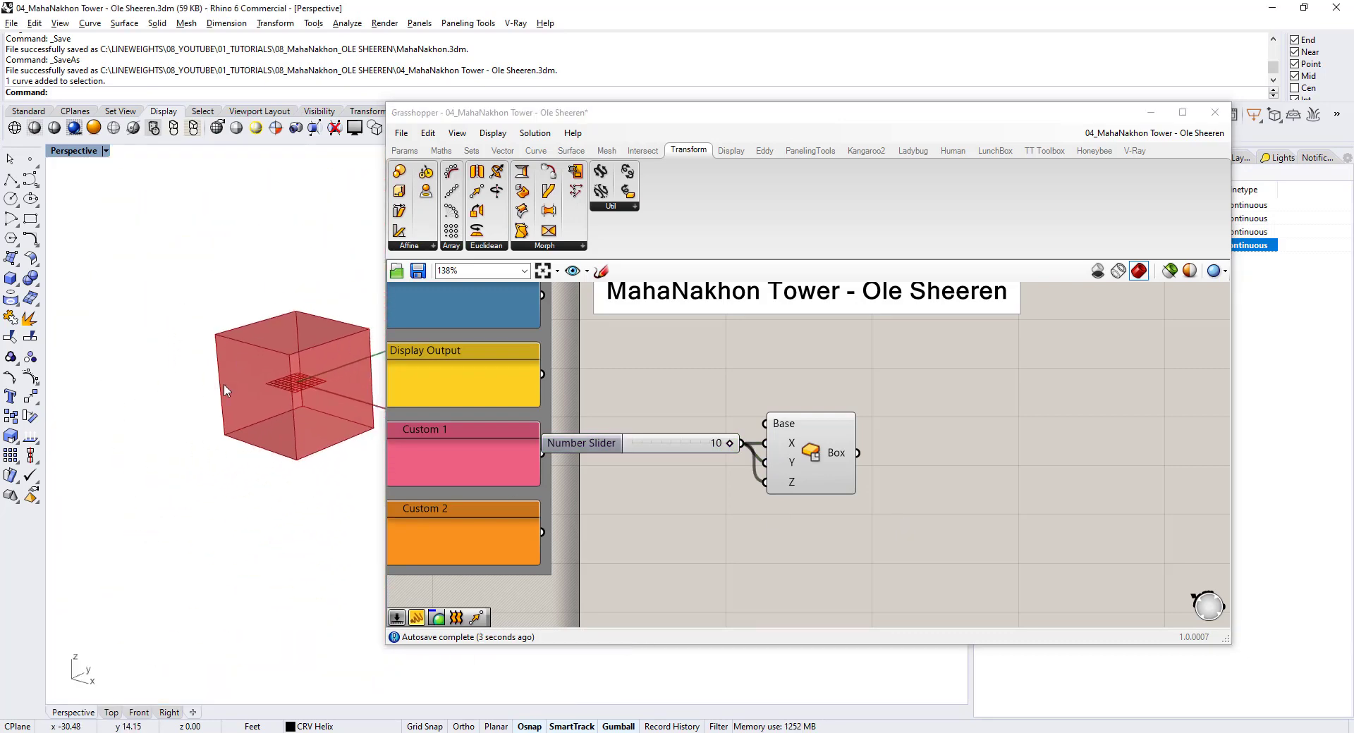
mouse_move(274, 459)
right_down()
mouse_move(327, 417)
mouse_move(284, 423)
mouse_move(265, 460)
right_up()
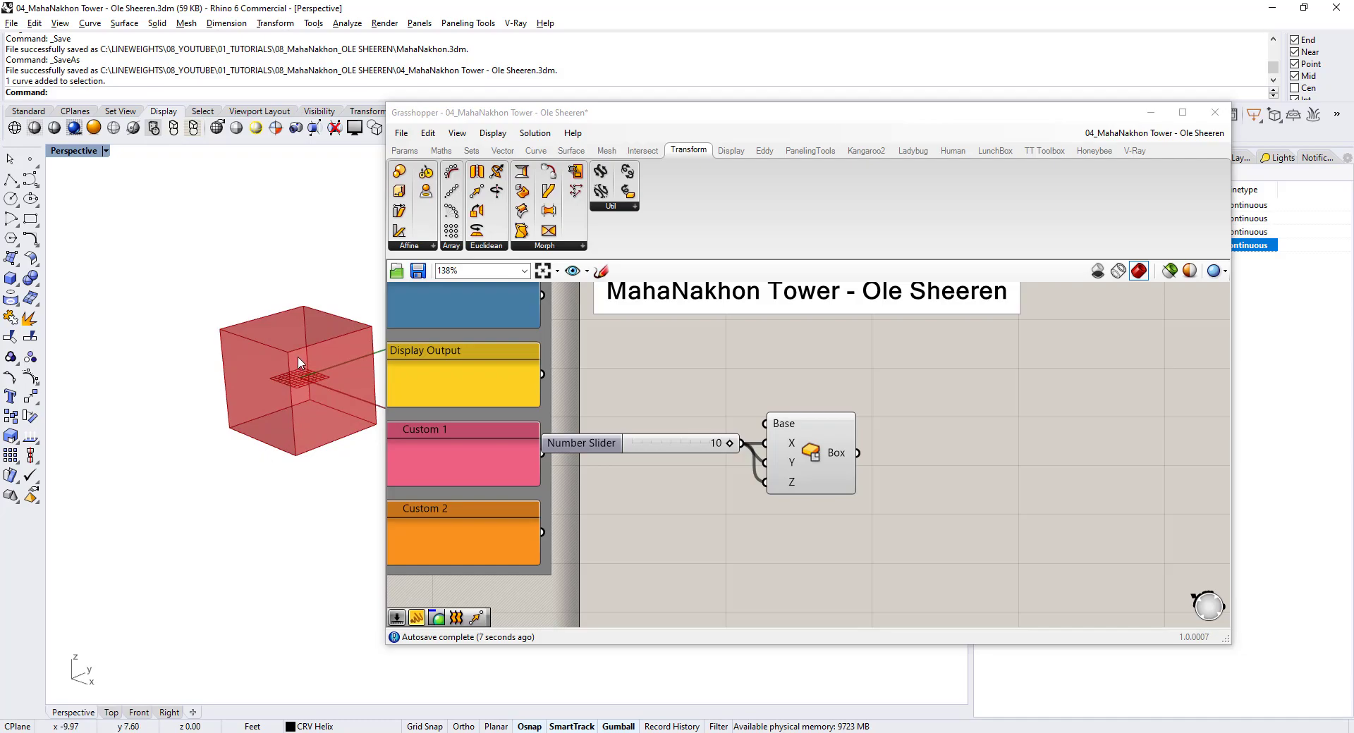
- Check the tower reference image and place a Box Array component beside the Center Box
key(alt+Tab)
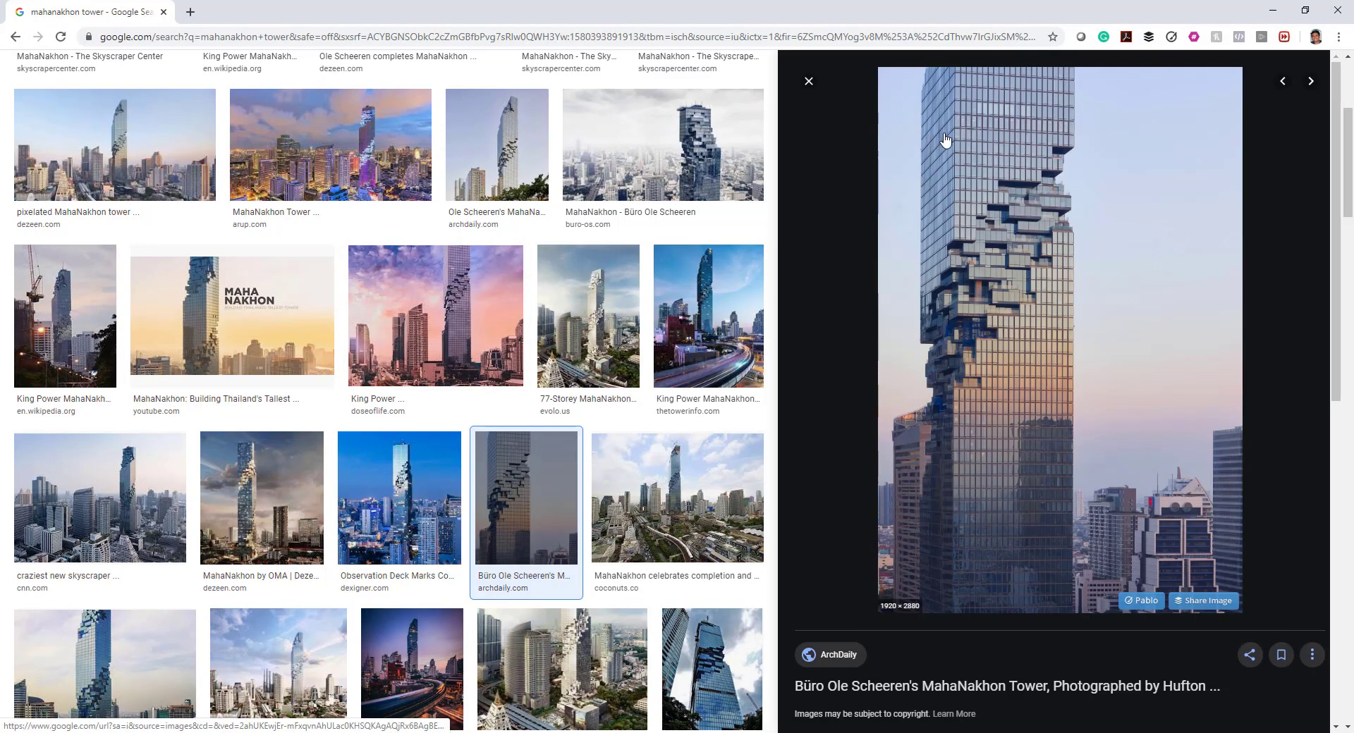
key(alt+Tab)
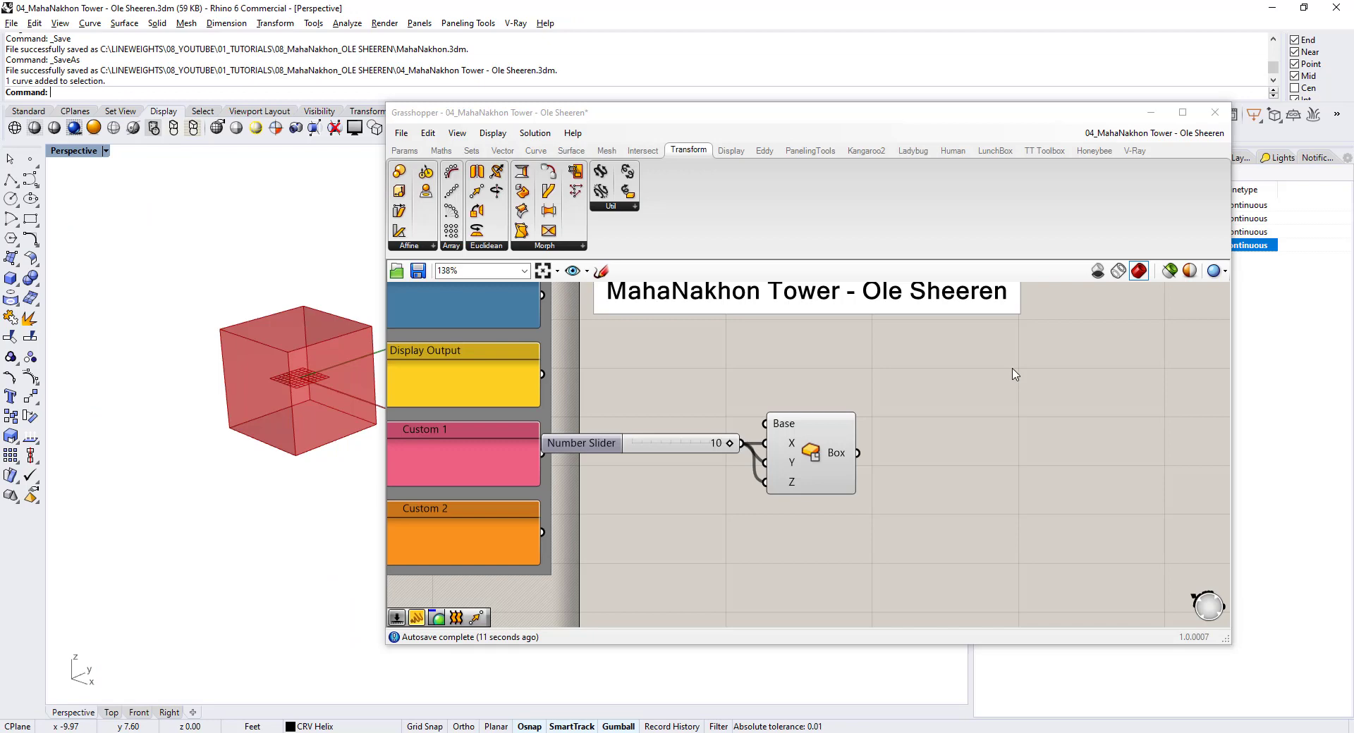
scroll(272, 376, down, 5)
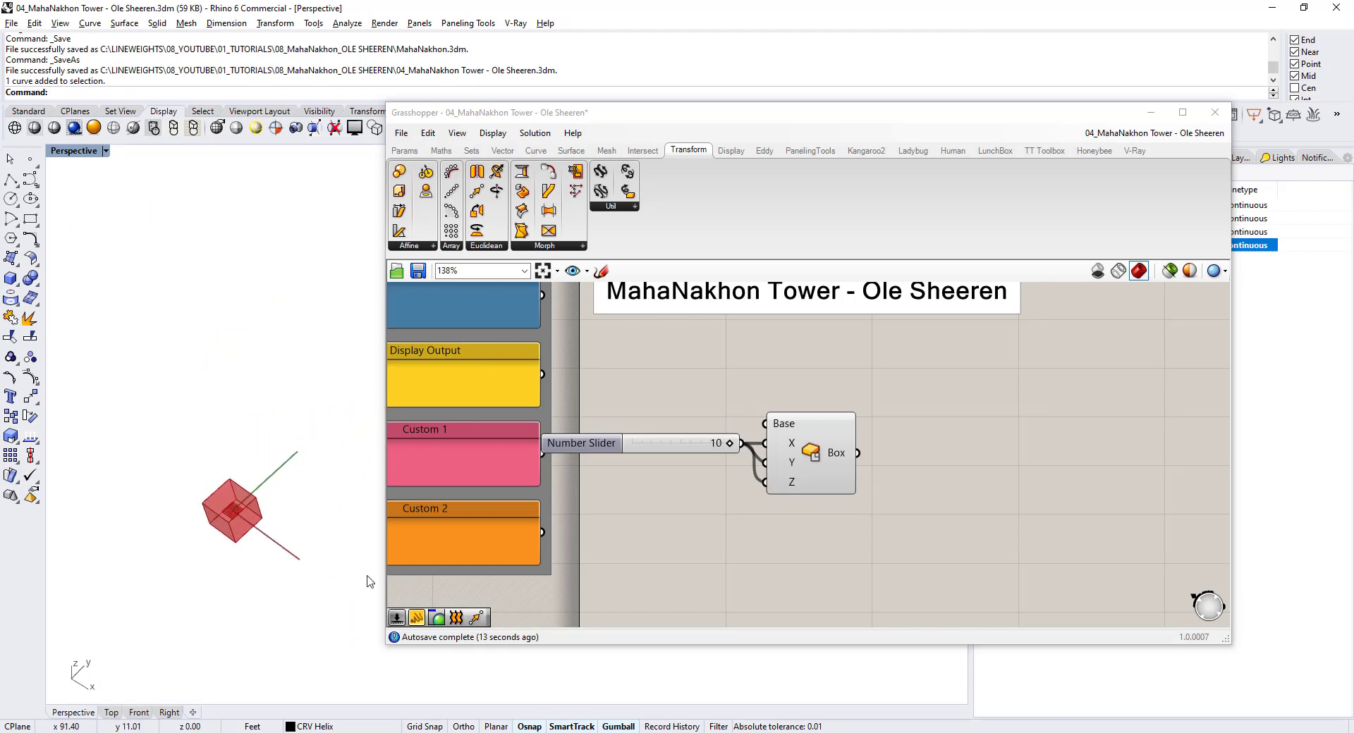
shift+right_drag(358, 506, 306, 488)
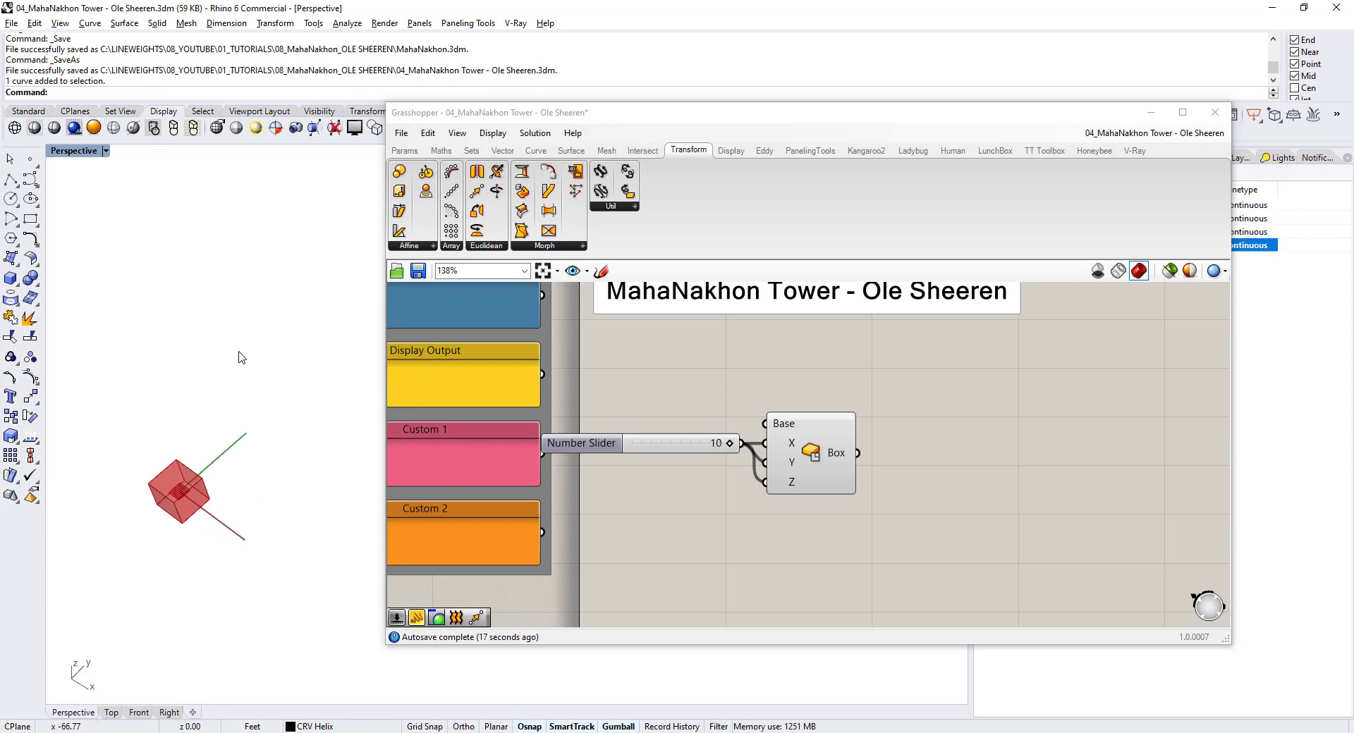
double_click(899, 441)
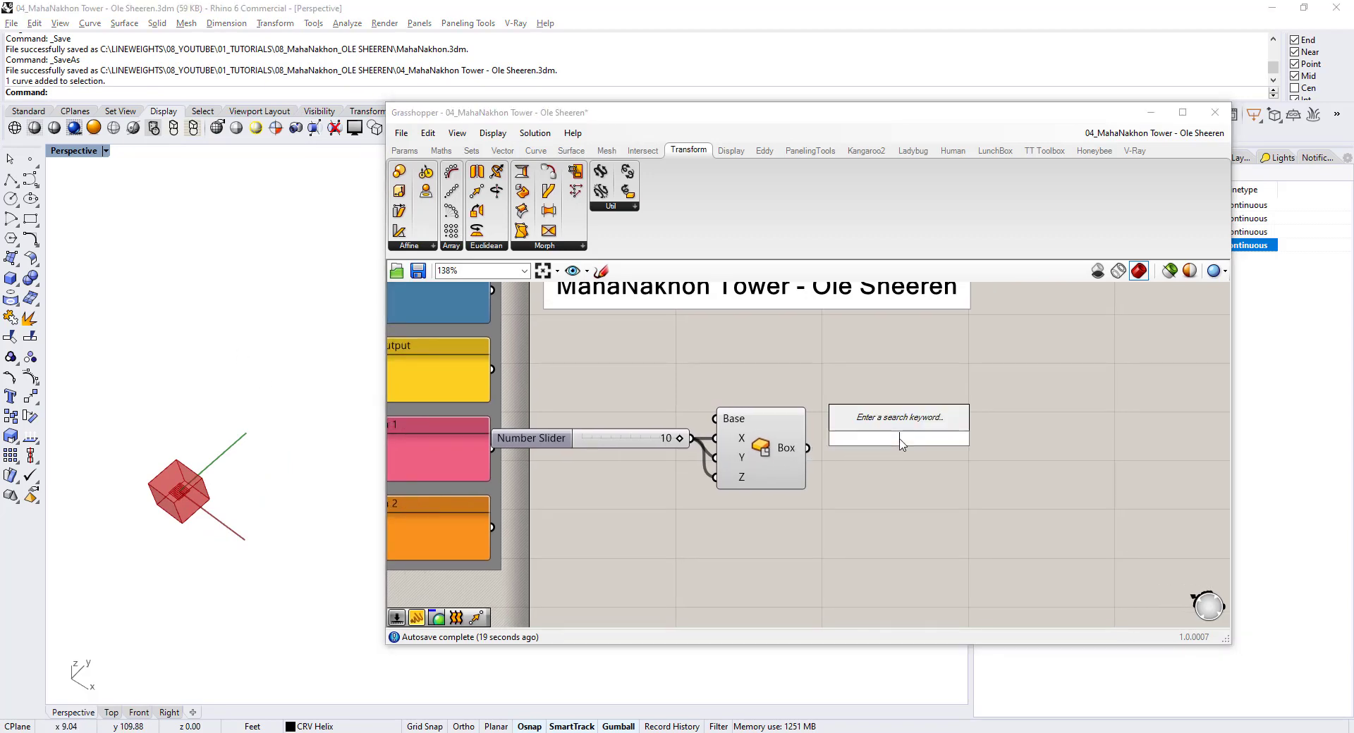
text(array)
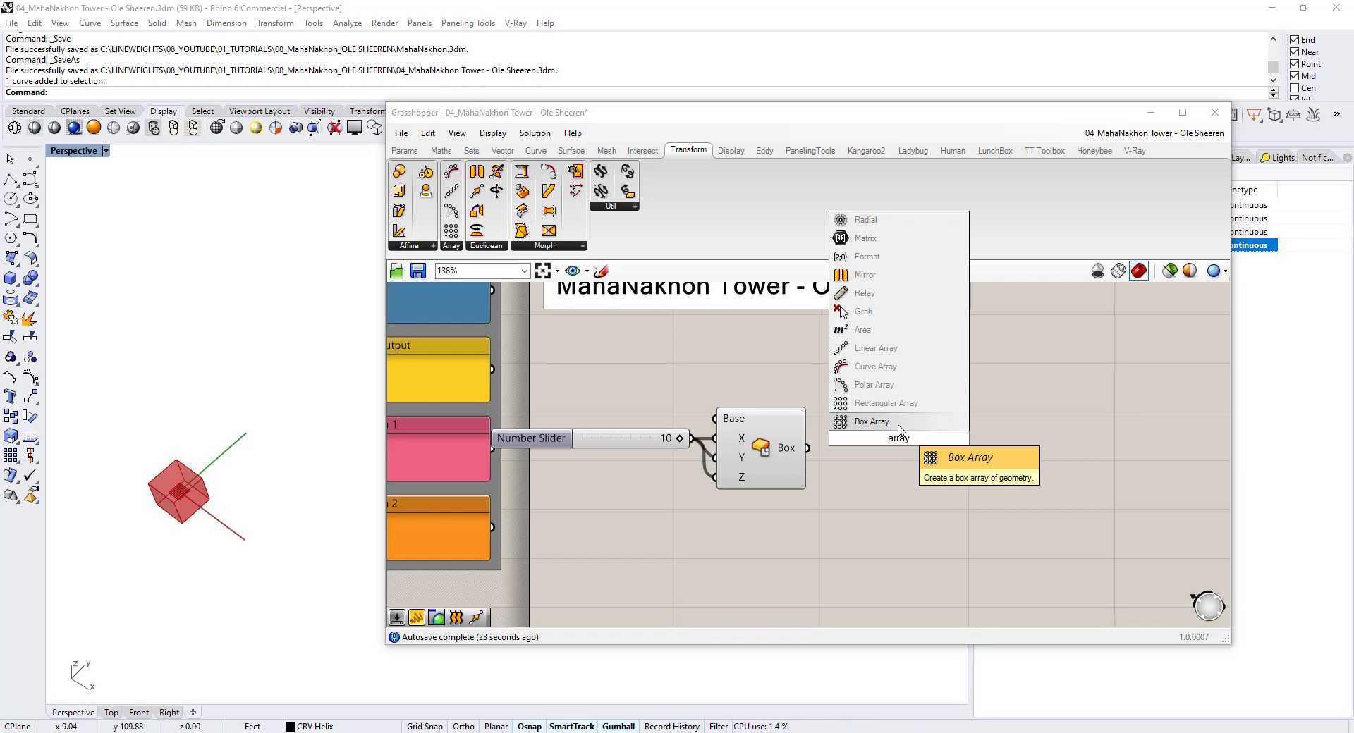
click(899, 425)
right_drag(899, 426, 859, 393)
scroll(858, 392, down, 3)
drag(857, 391, 873, 419)
scroll(872, 418, up, 4)
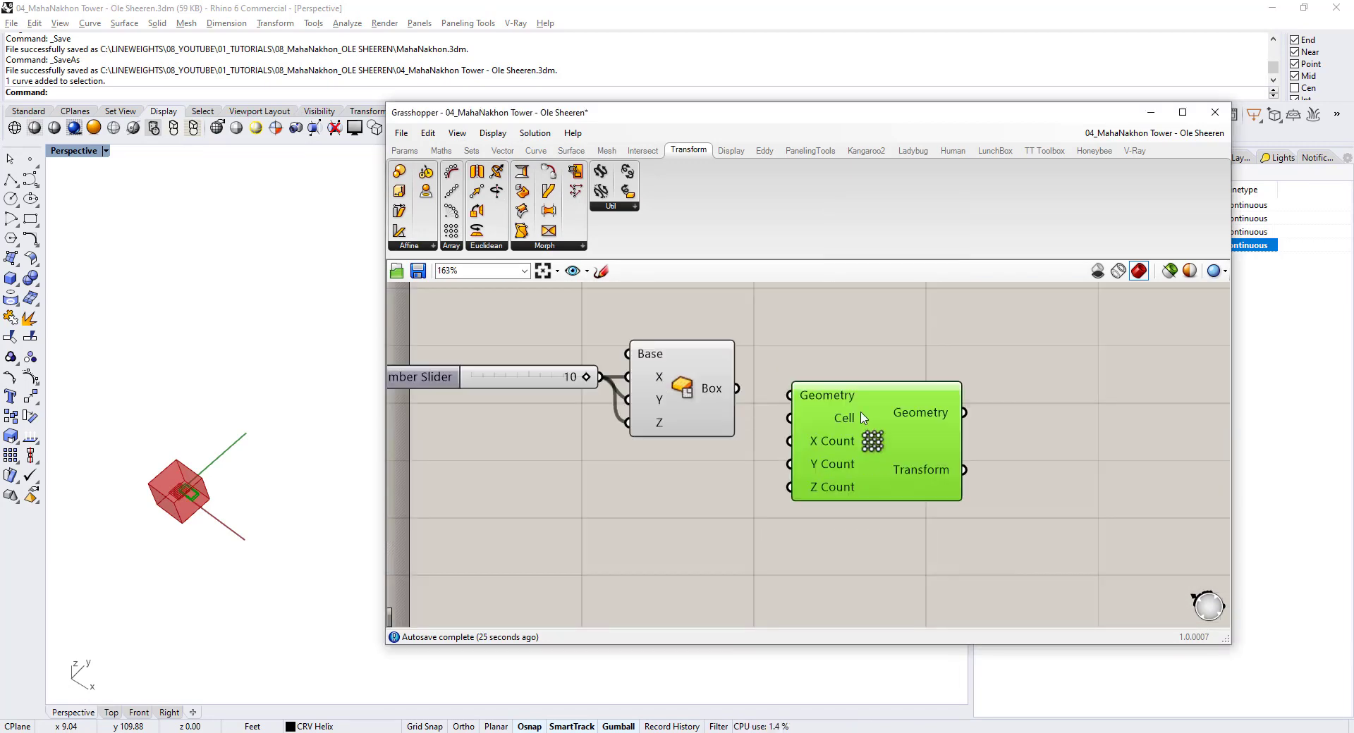
mouse_move(846, 399)
drag(862, 419, 909, 419)
click(874, 347)
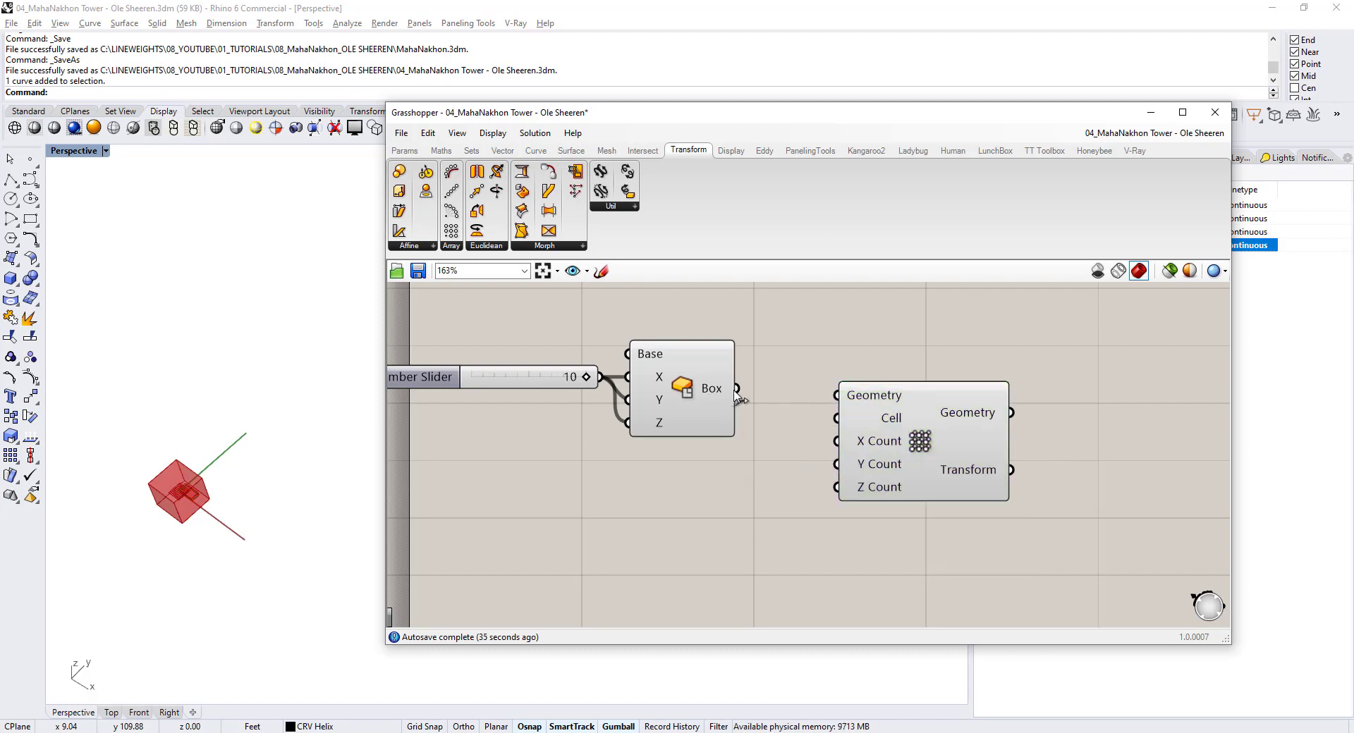
- Connect the Center Box output to both the Geometry and Cell inputs of the Box Array
drag(736, 389, 833, 396)
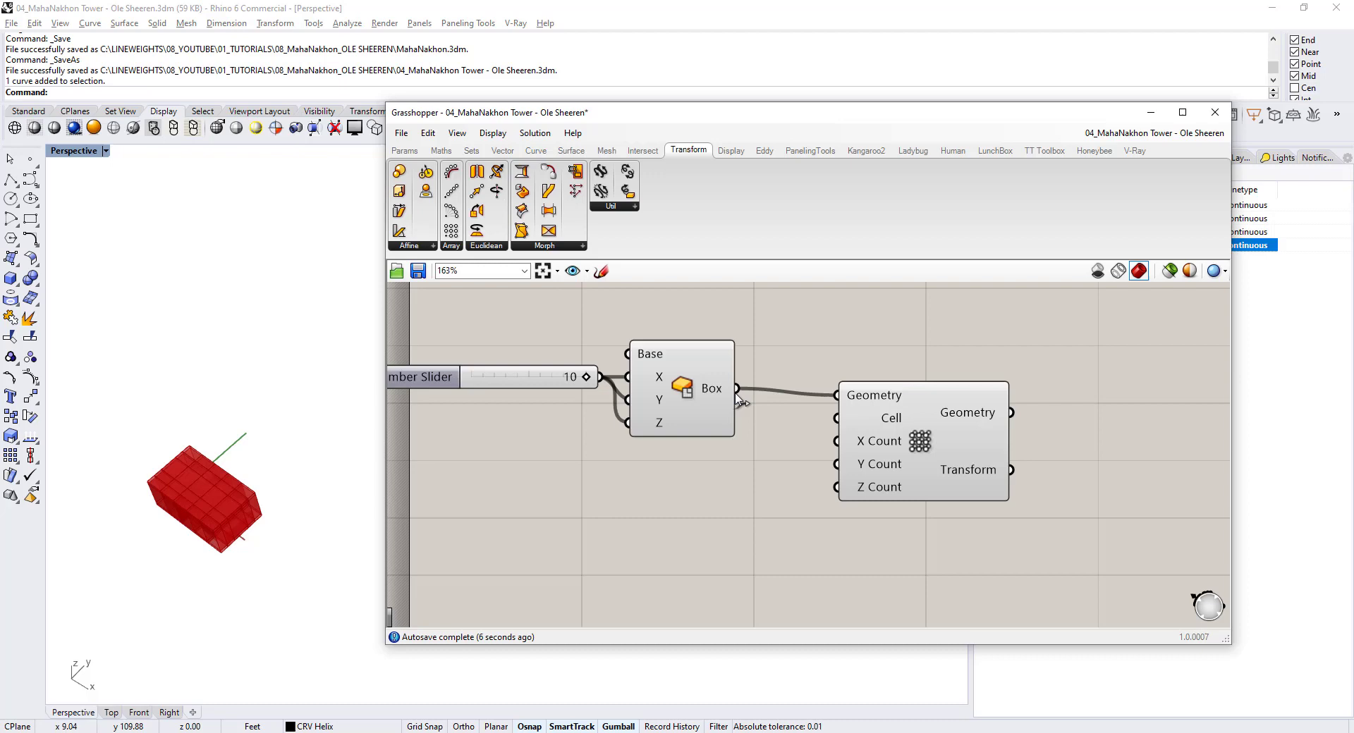
drag(736, 388, 833, 419)
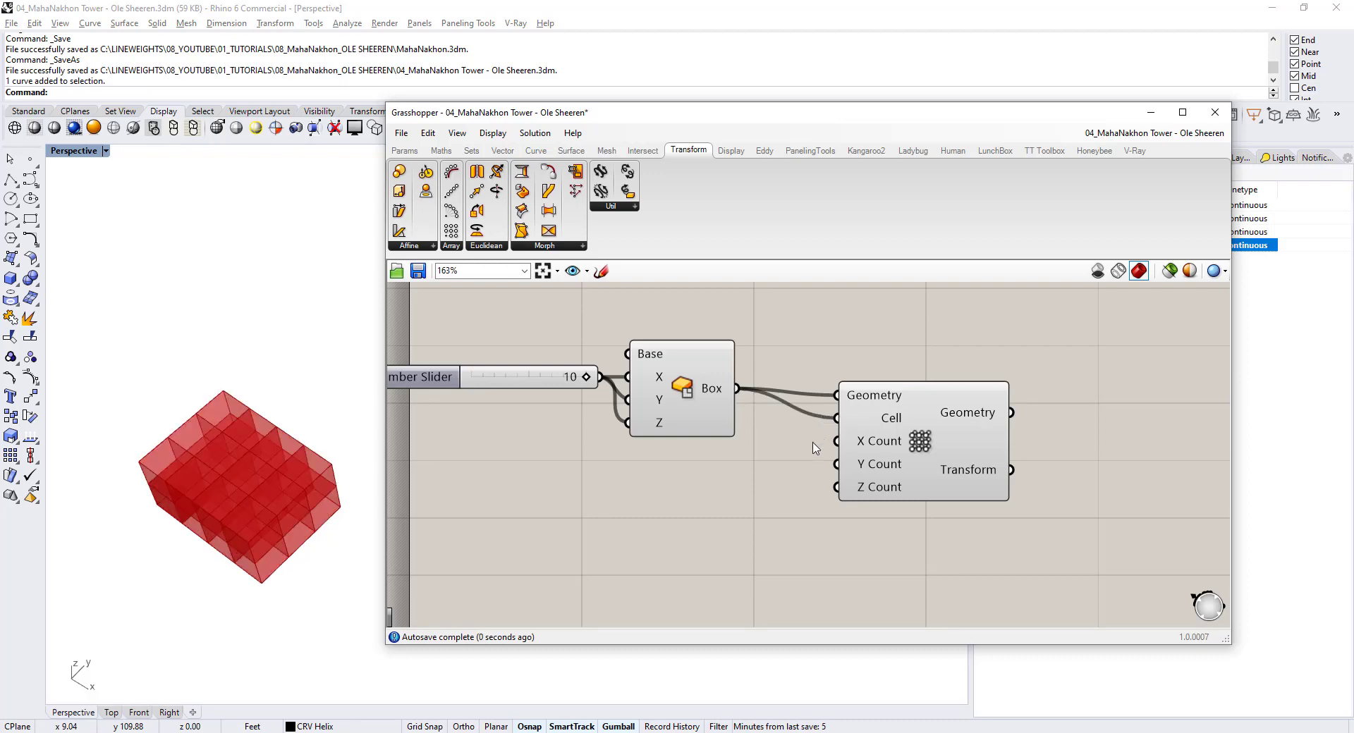
right_drag(331, 514, 227, 519)
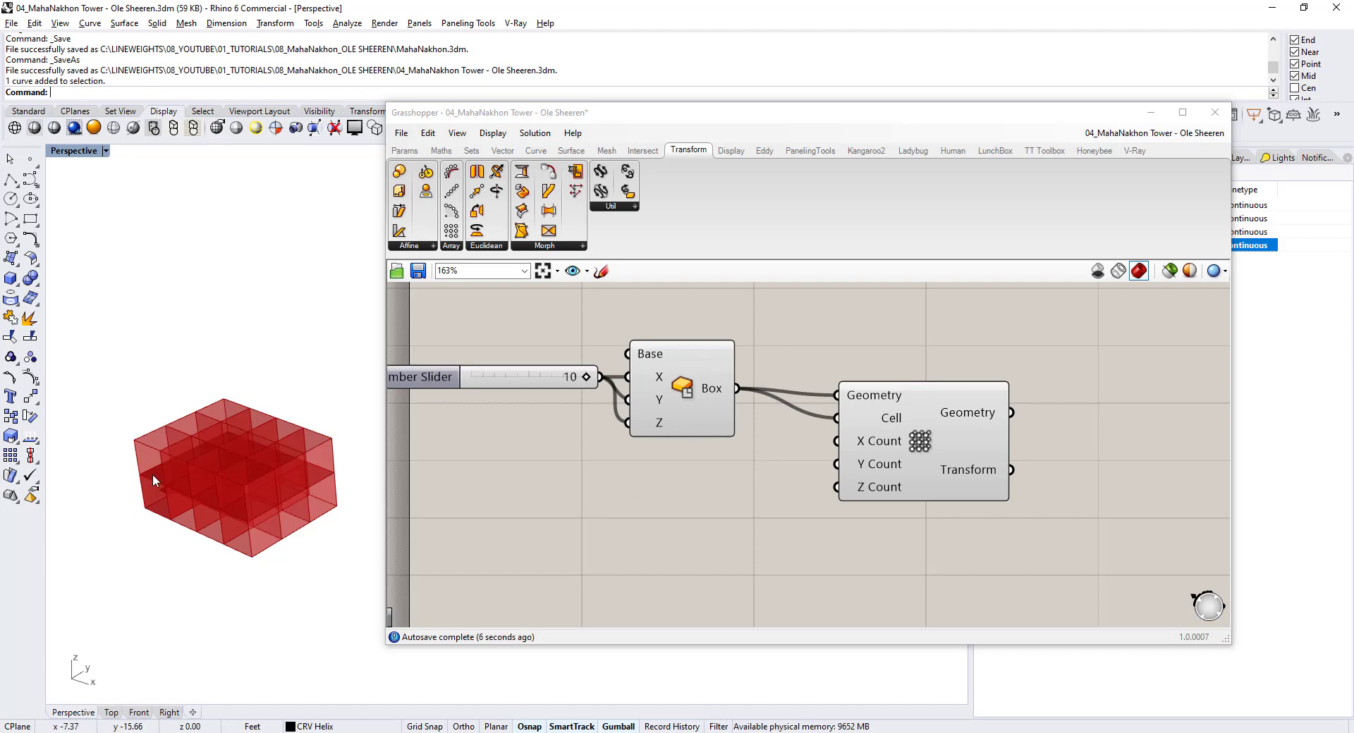
- Test the box size slider at 9 and restore it to 10
scroll(483, 426, up, 3)
double_click(581, 393)
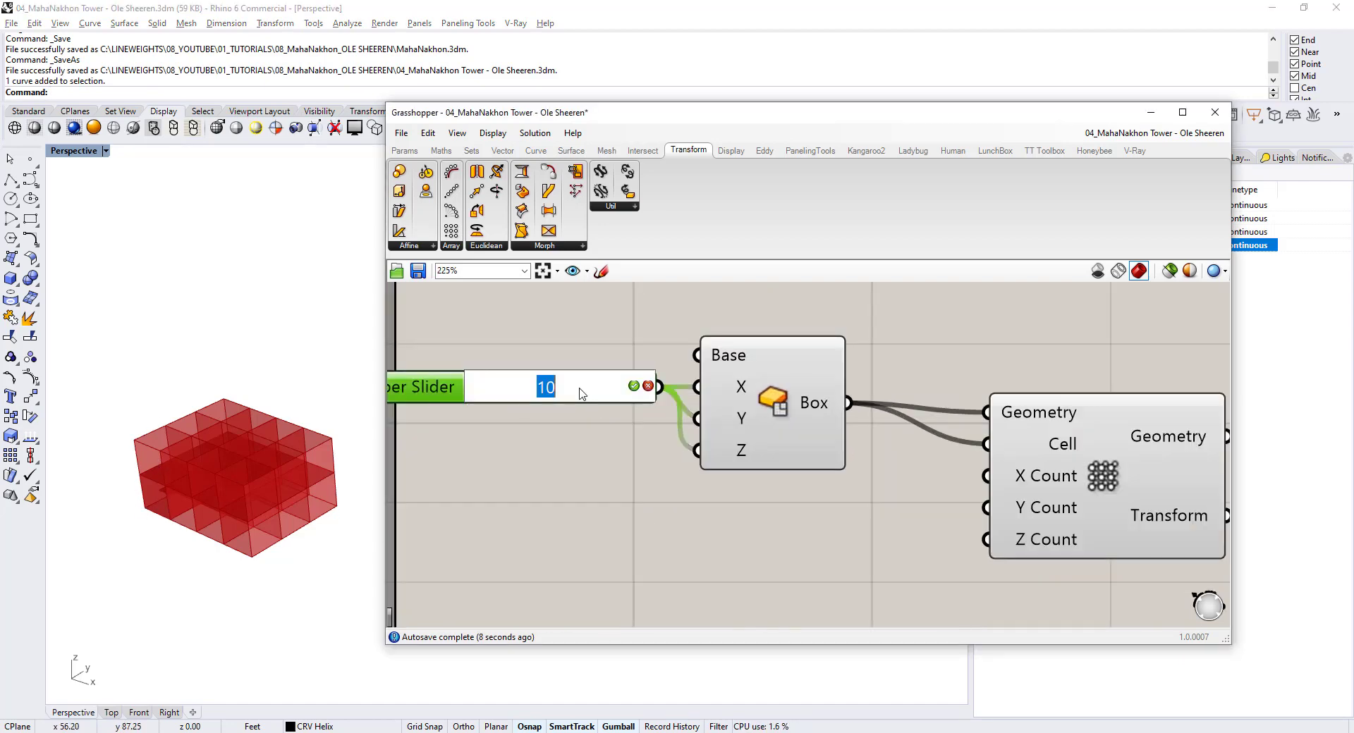
text(9)
key(Return)
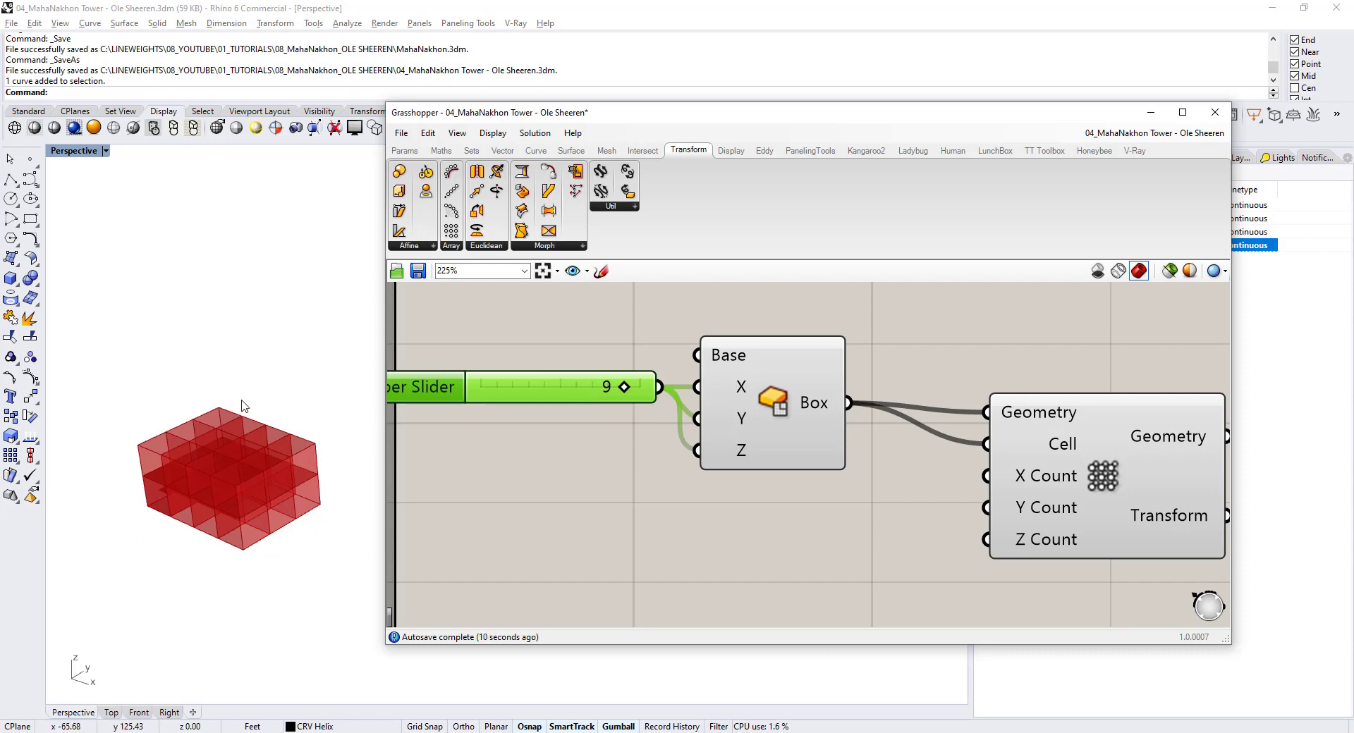
double_click(543, 387)
text(10)
key(Return)
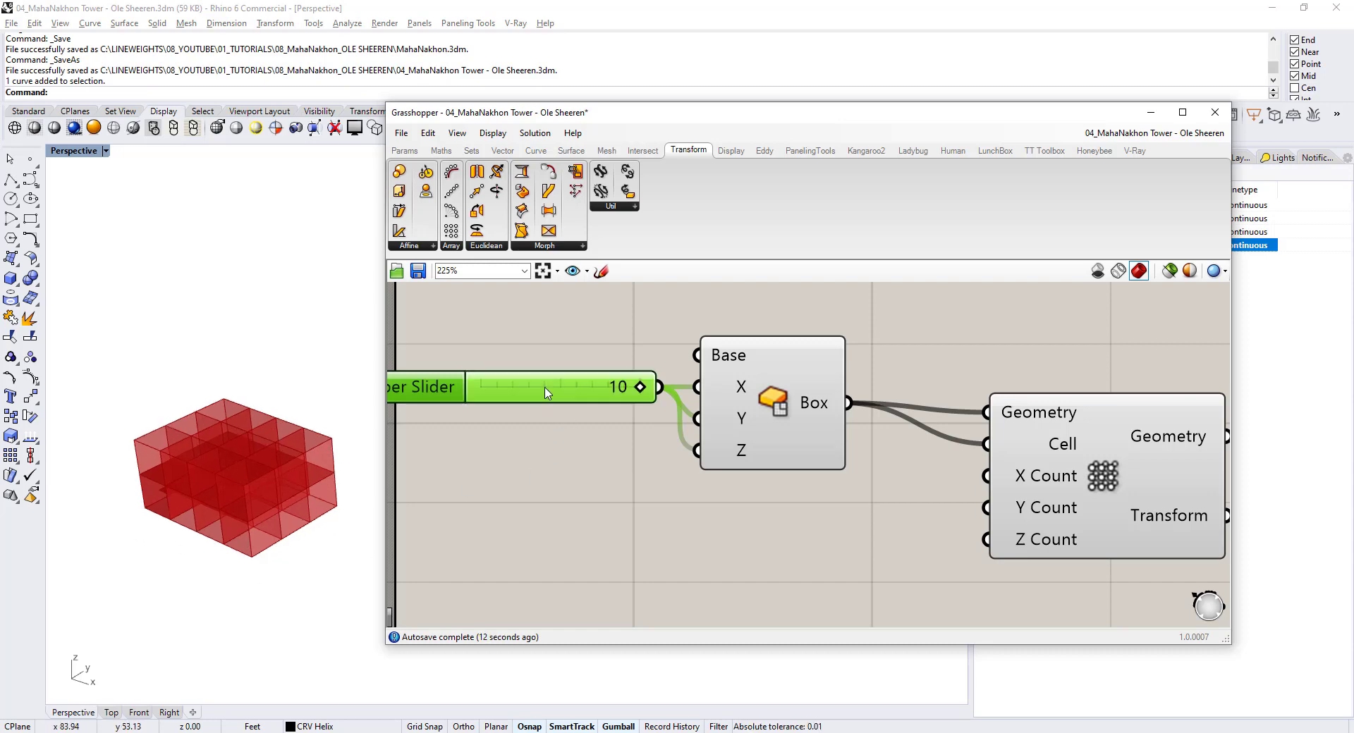
right_drag(873, 475, 700, 375)
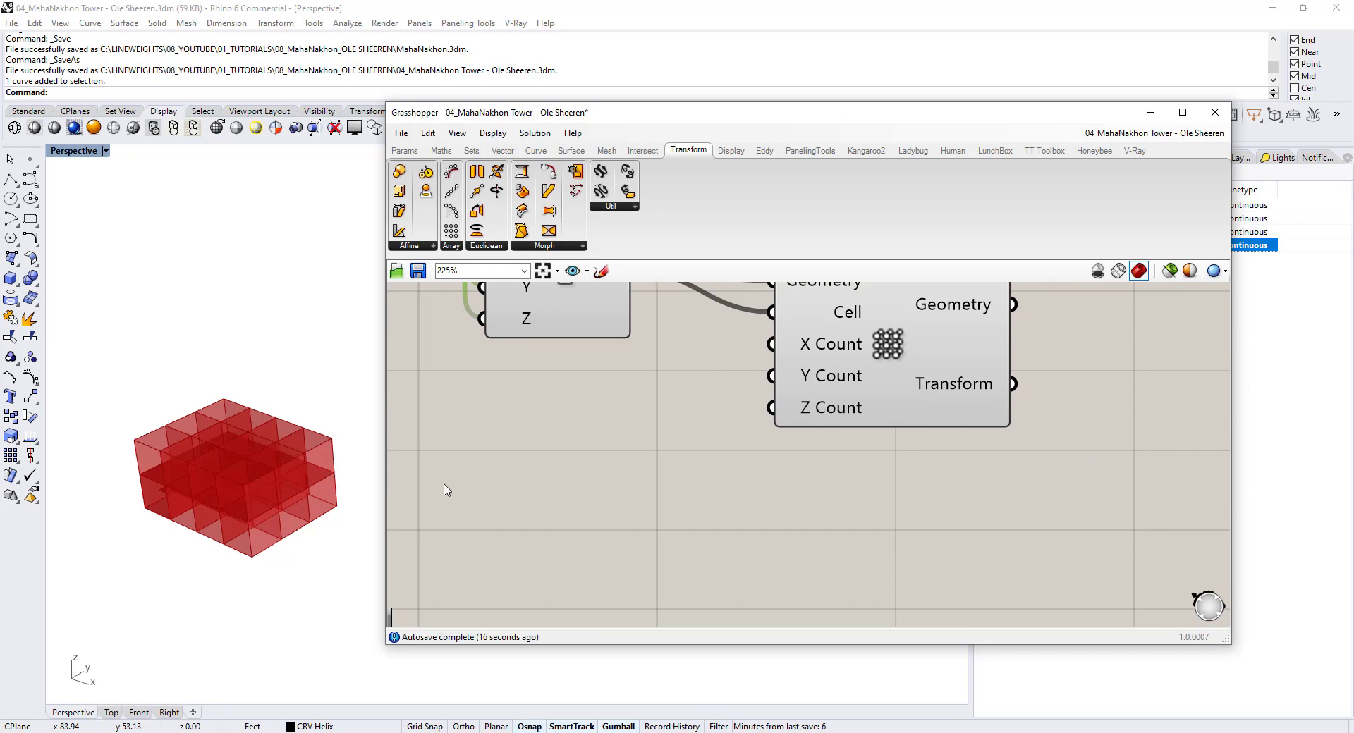
- Add a number slider set to 10 below the Center Box and connect it to the Box Array's X Count and Y Count inputs
scroll(296, 469, down, 4)
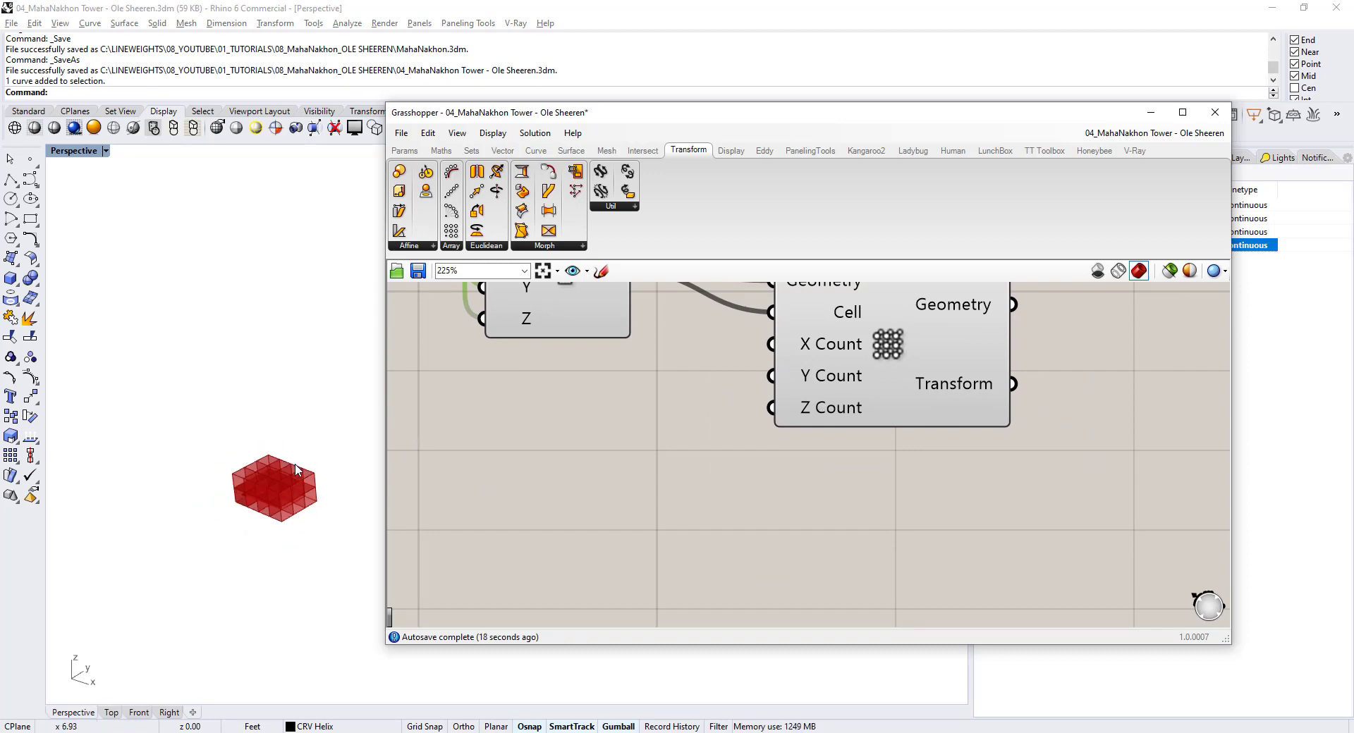
shift+right_drag(296, 469, 289, 544)
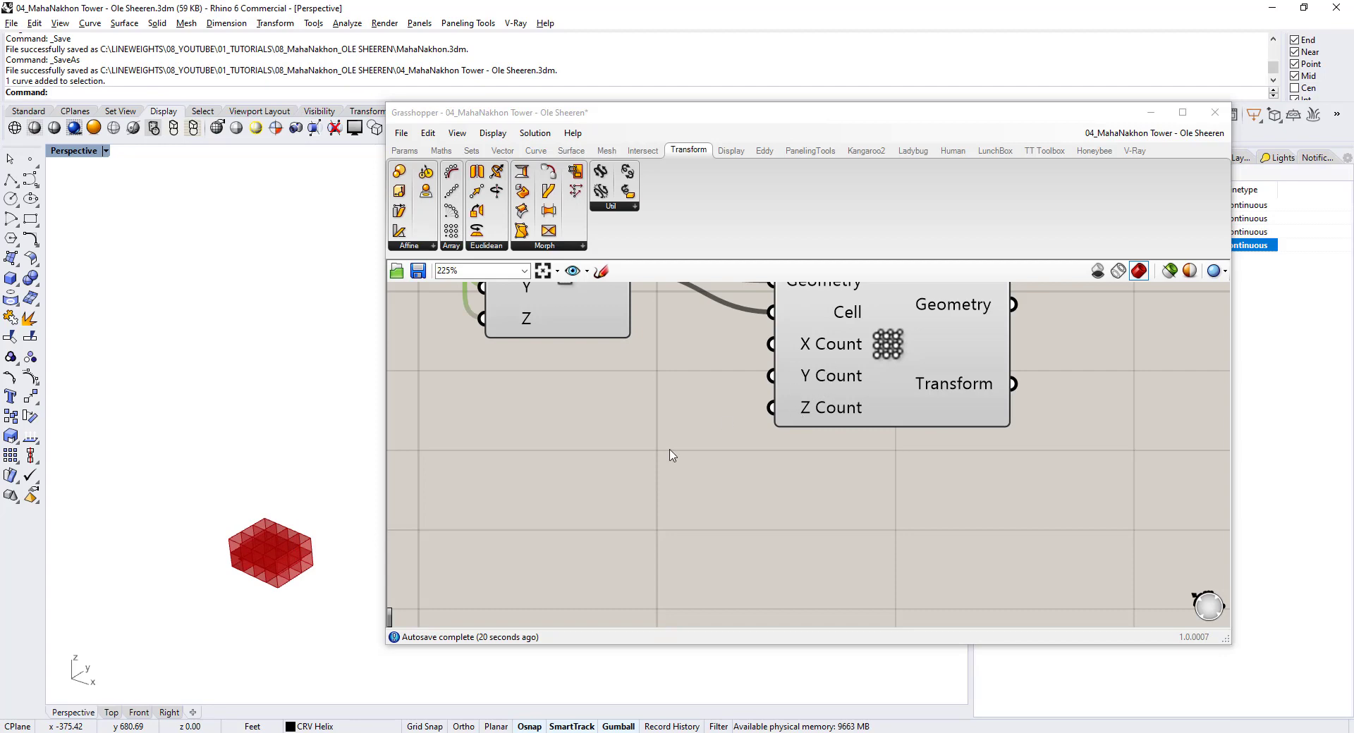
double_click(627, 430)
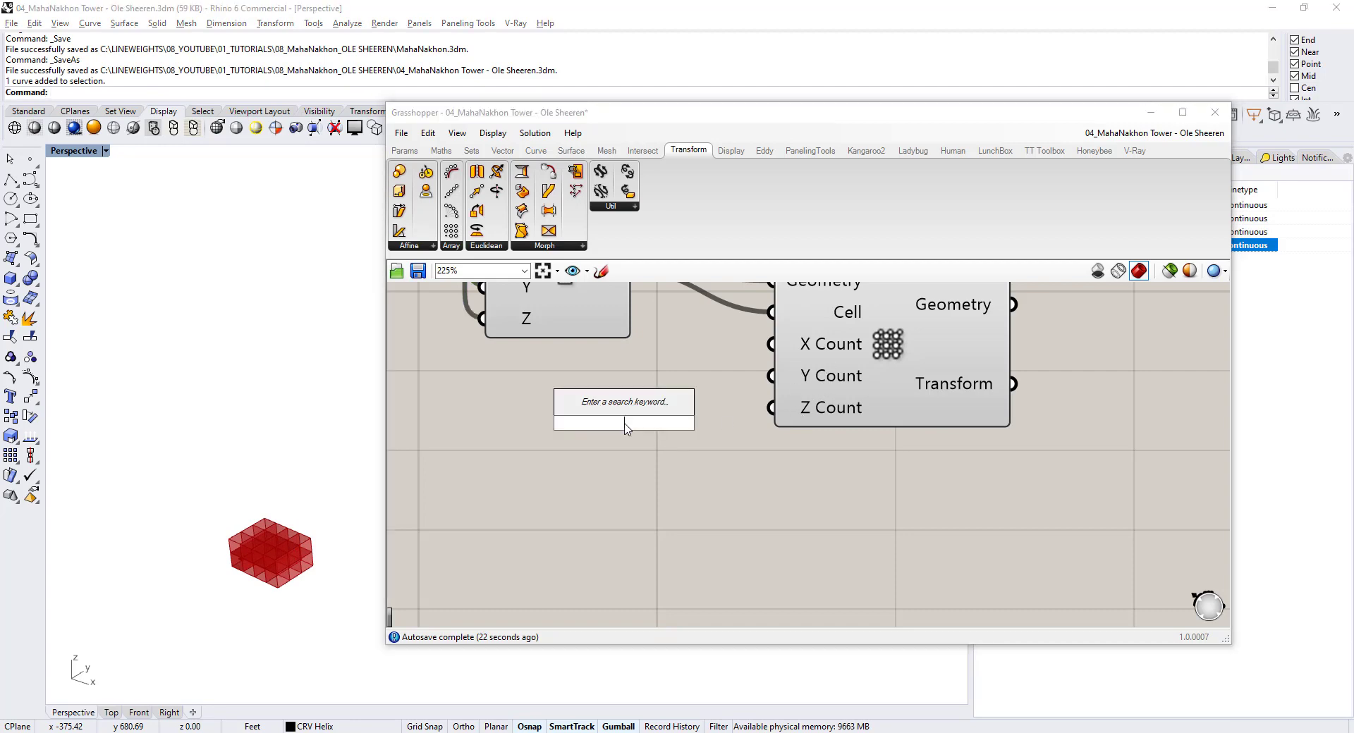
text(10)
key(Return)
drag(658, 428, 520, 437)
scroll(552, 411, down, 2)
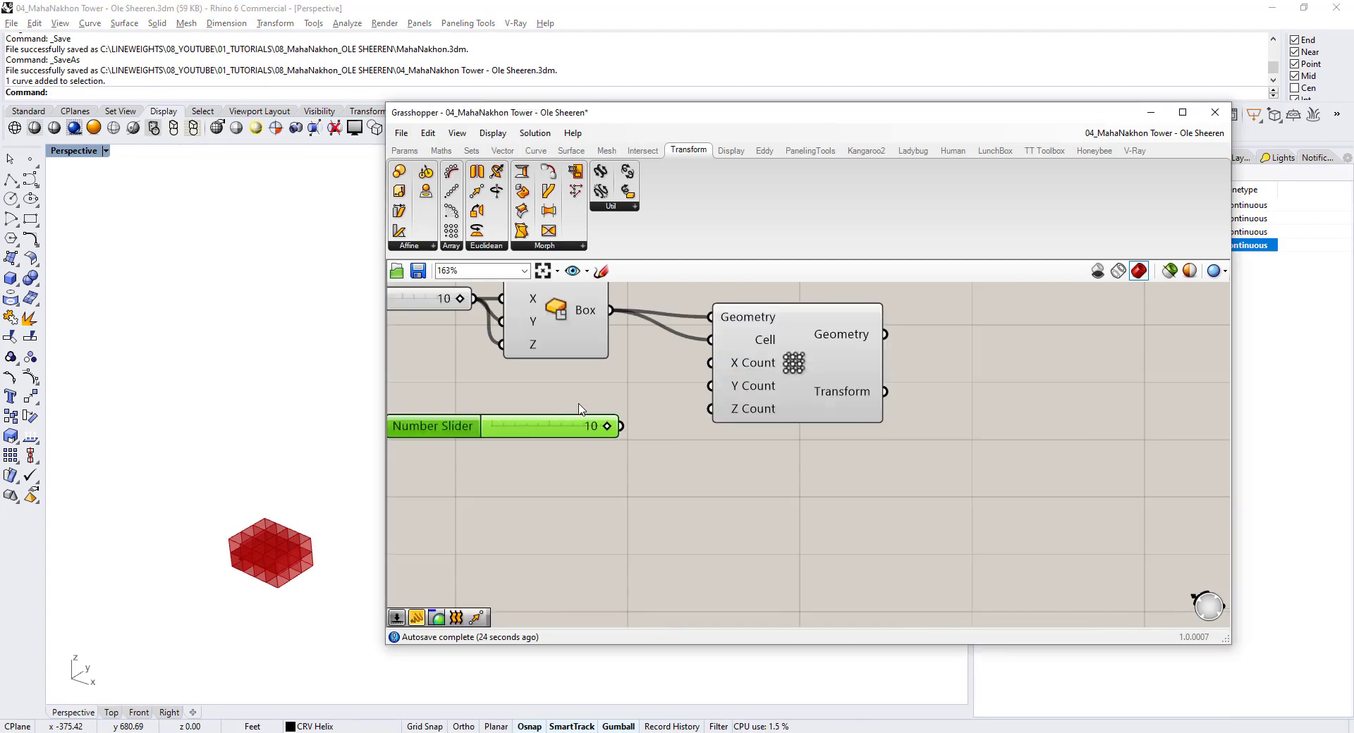
right_drag(579, 409, 595, 463)
drag(637, 480, 724, 435)
click(712, 506)
click(281, 477)
scroll(283, 476, down, 5)
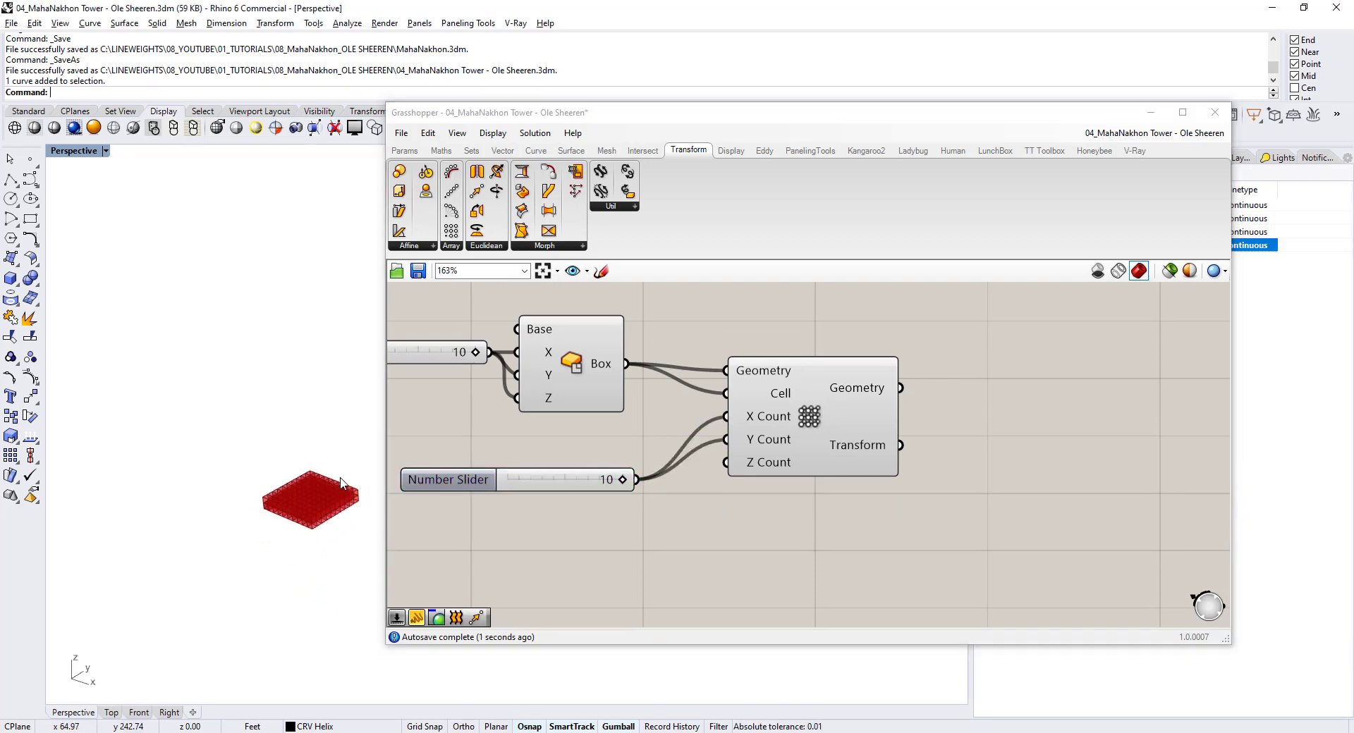
right_drag(341, 483, 299, 473)
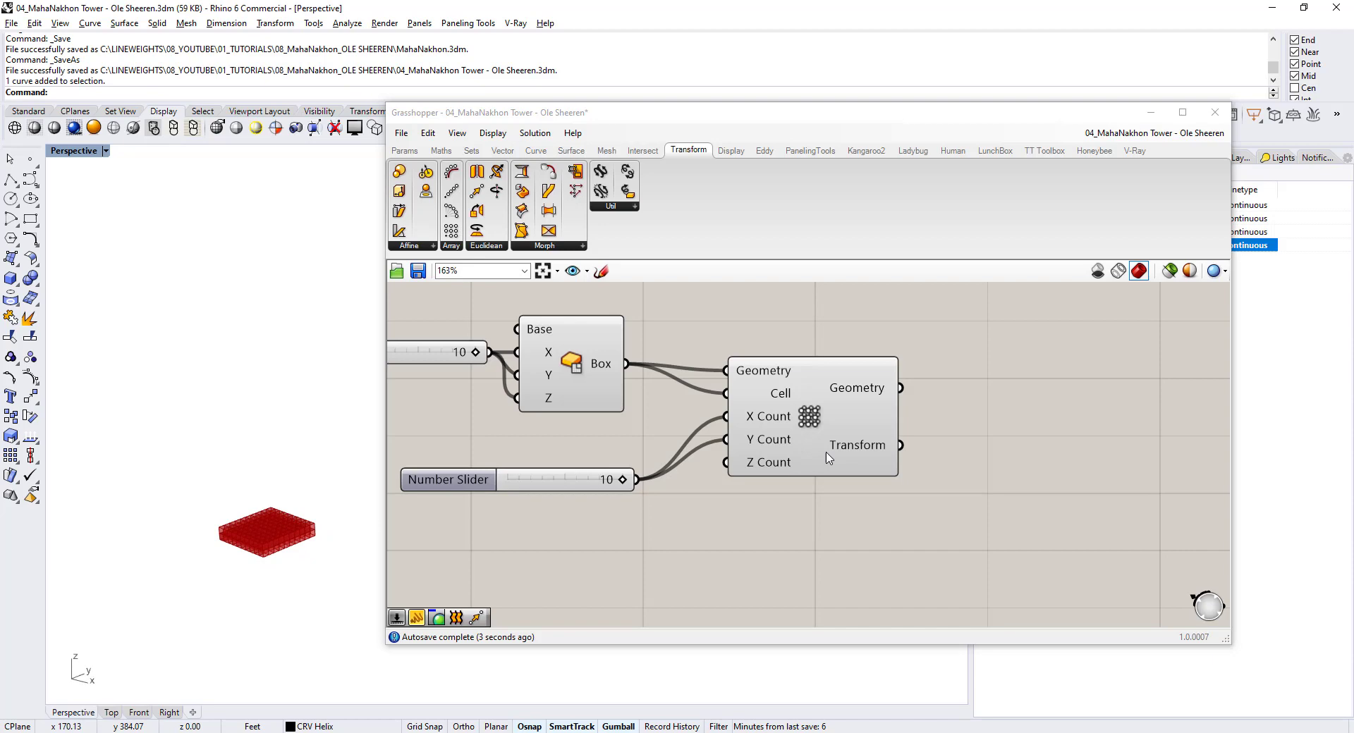
- Shift the Box Array aside and connect a new number slider set to 60 to its Z Count input
drag(826, 453, 854, 477)
click(815, 507)
right_drag(594, 513, 596, 459)
double_click(600, 474)
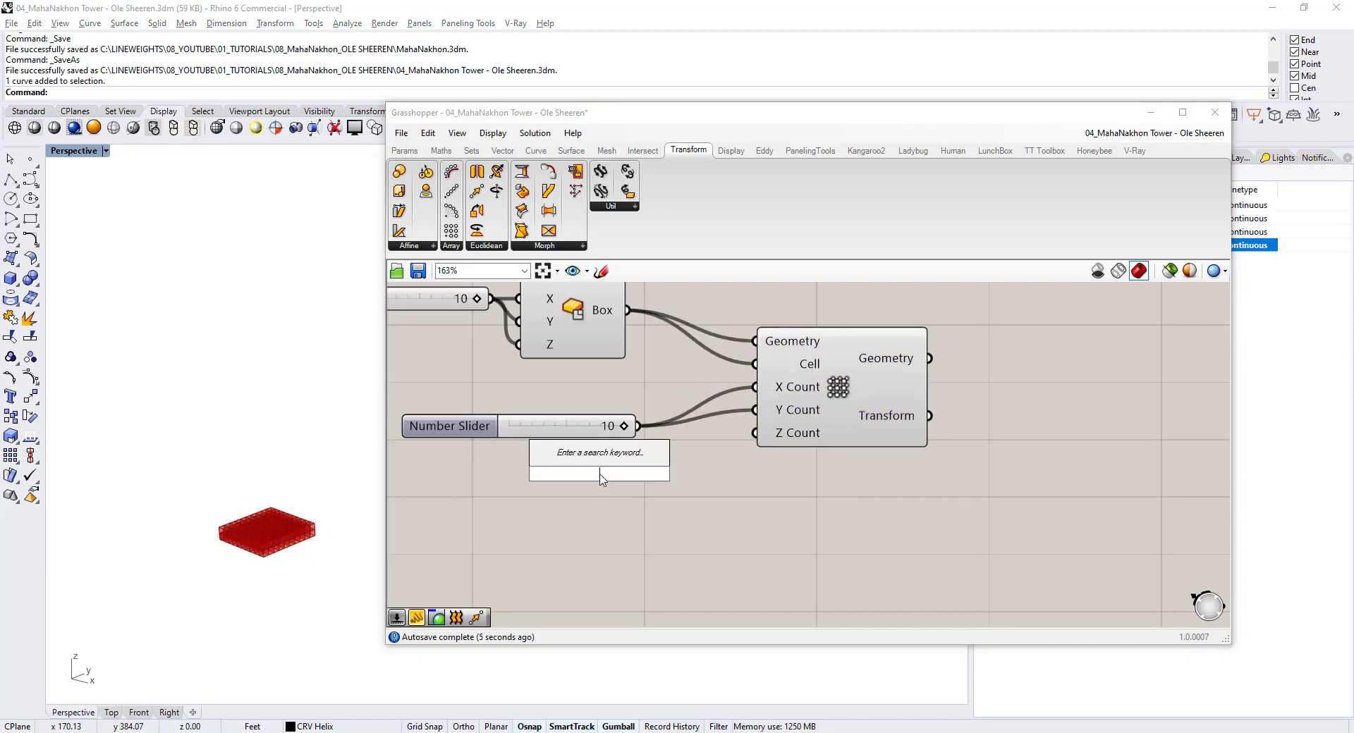
text(60)
key(Return)
drag(532, 474, 458, 466)
drag(646, 466, 753, 433)
scroll(317, 395, down, 3)
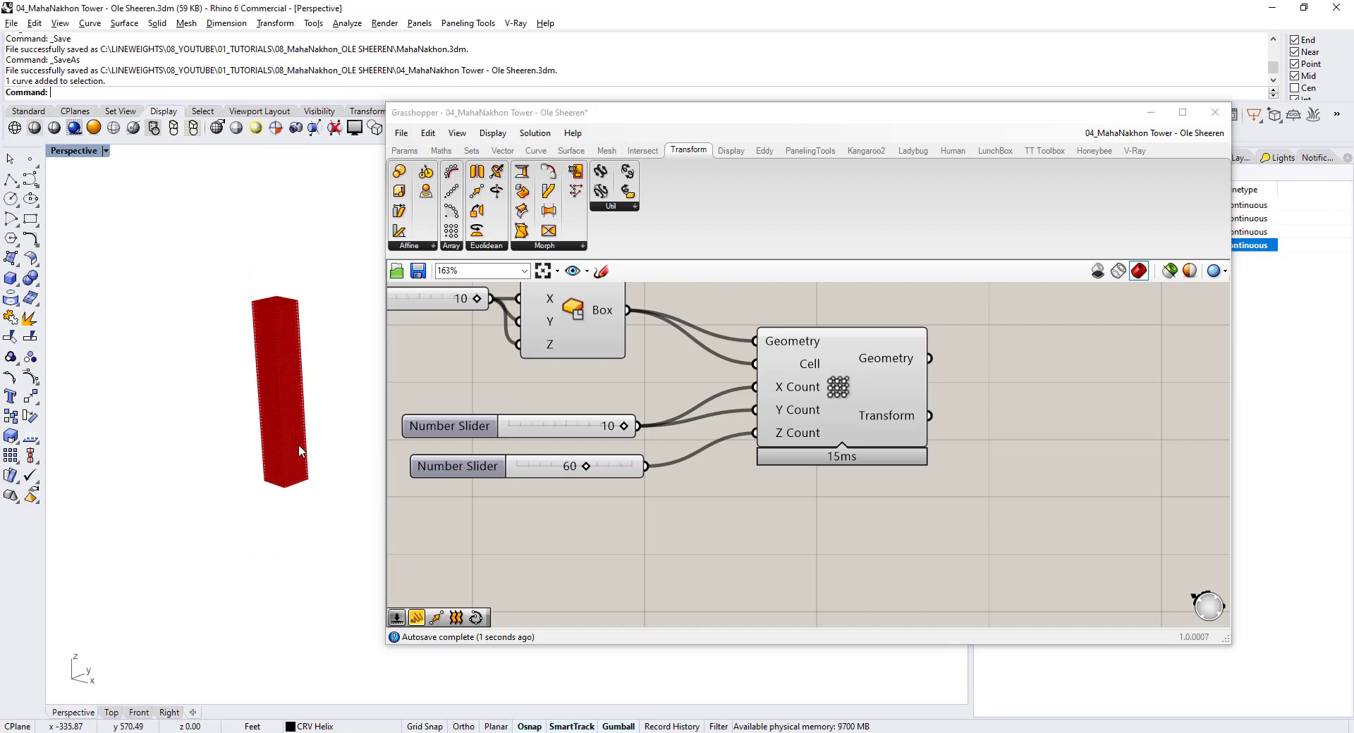
right_drag(299, 446, 308, 375)
- Compare the box array's massing with the Arup and eVolo reference photos of the MahaNakhon Tower in the browser
key(alt+Tab)
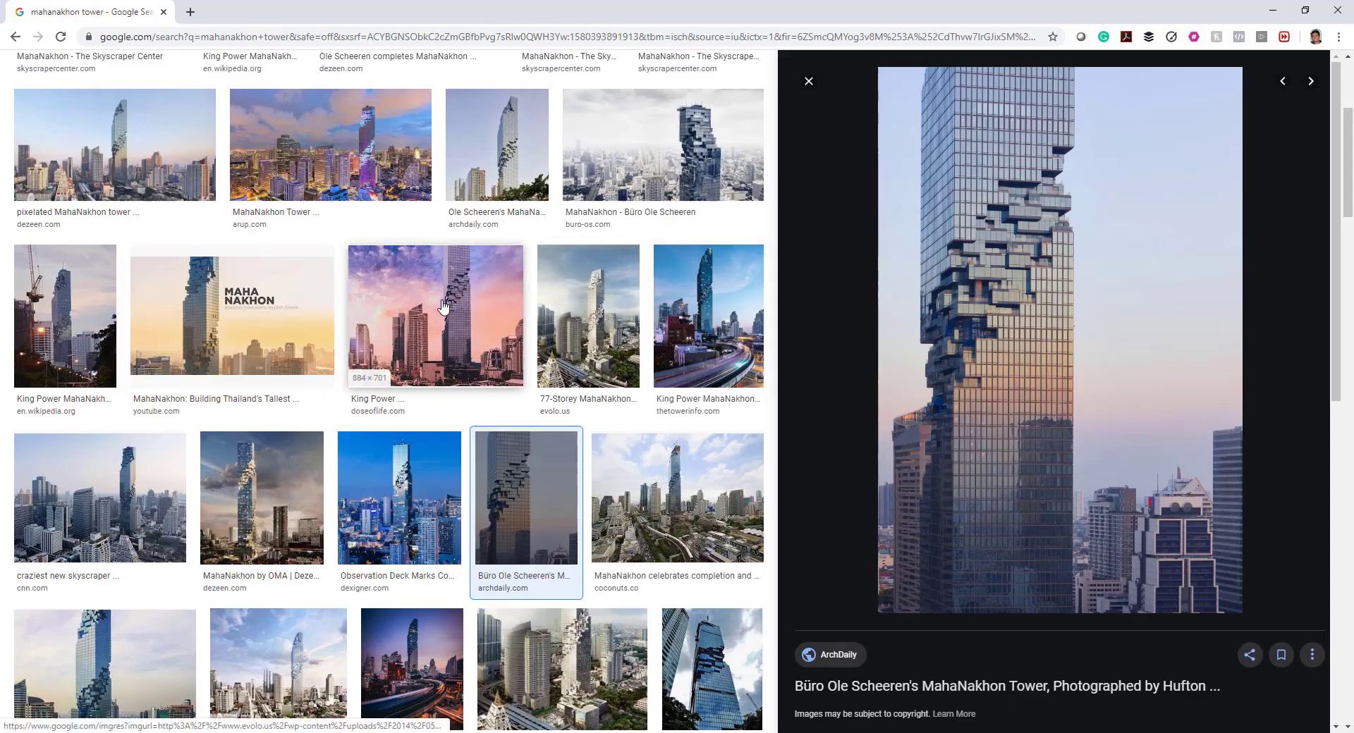
click(363, 182)
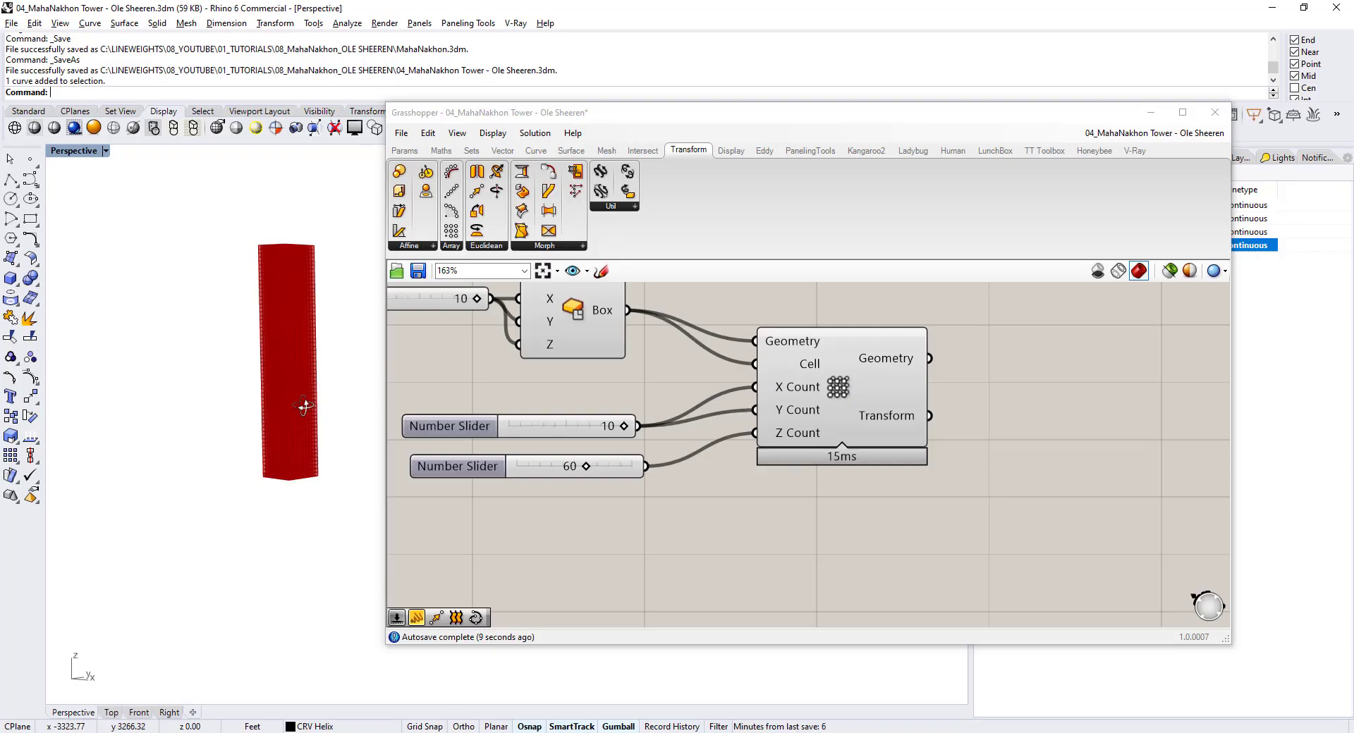
scroll(275, 441, up, 5)
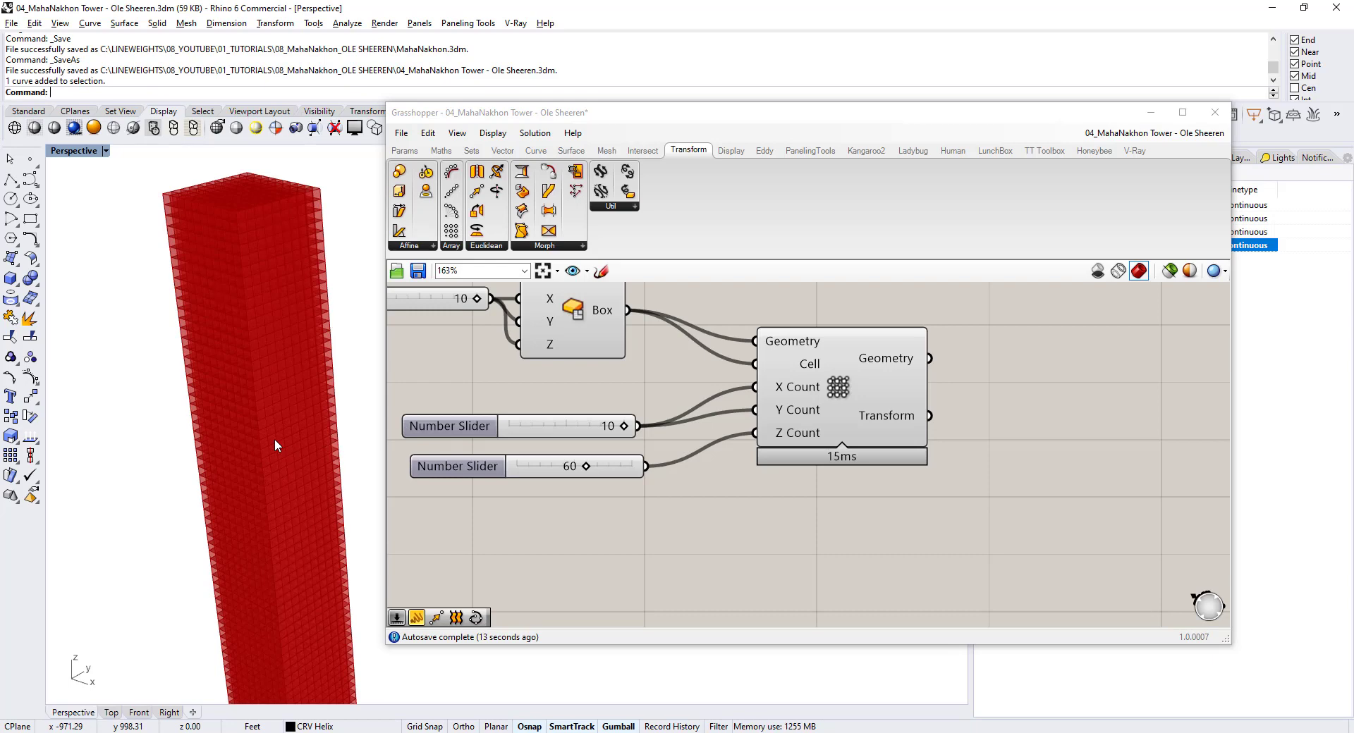
scroll(268, 459, down, 5)
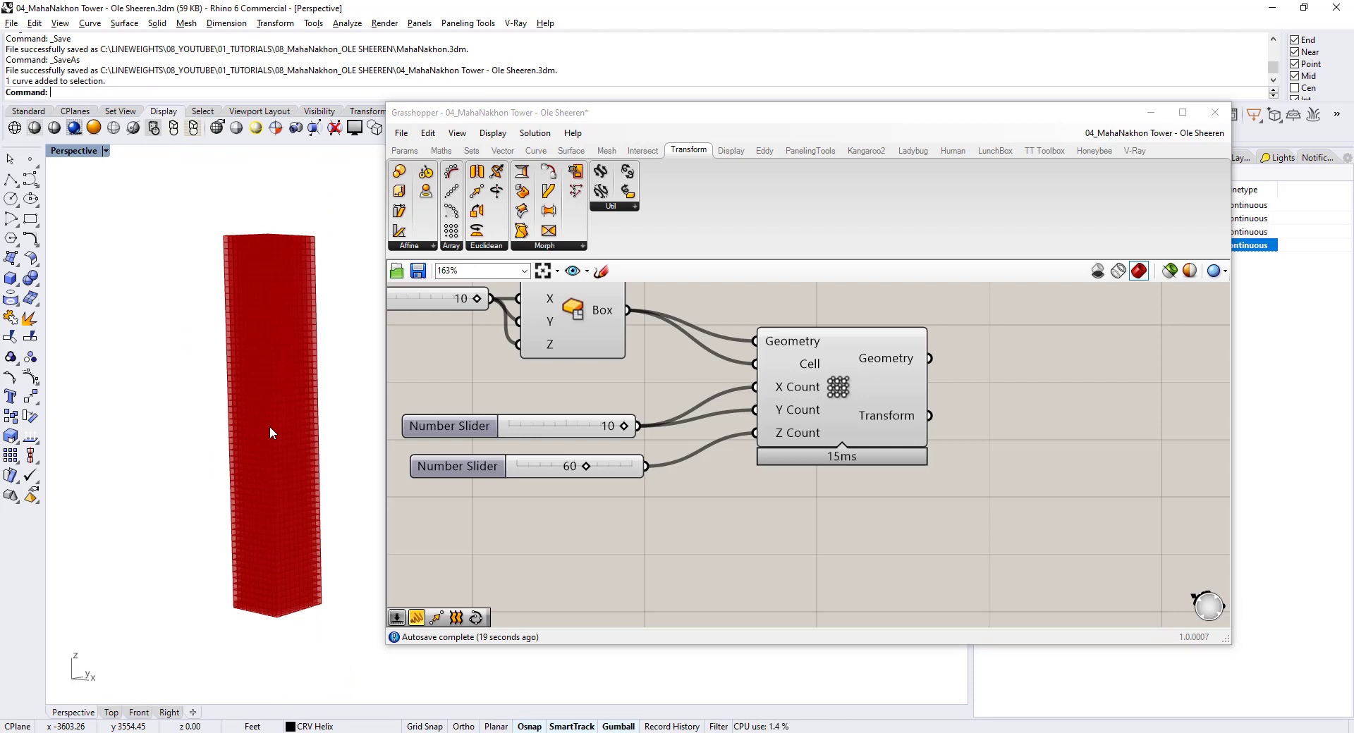
key(alt+Tab)
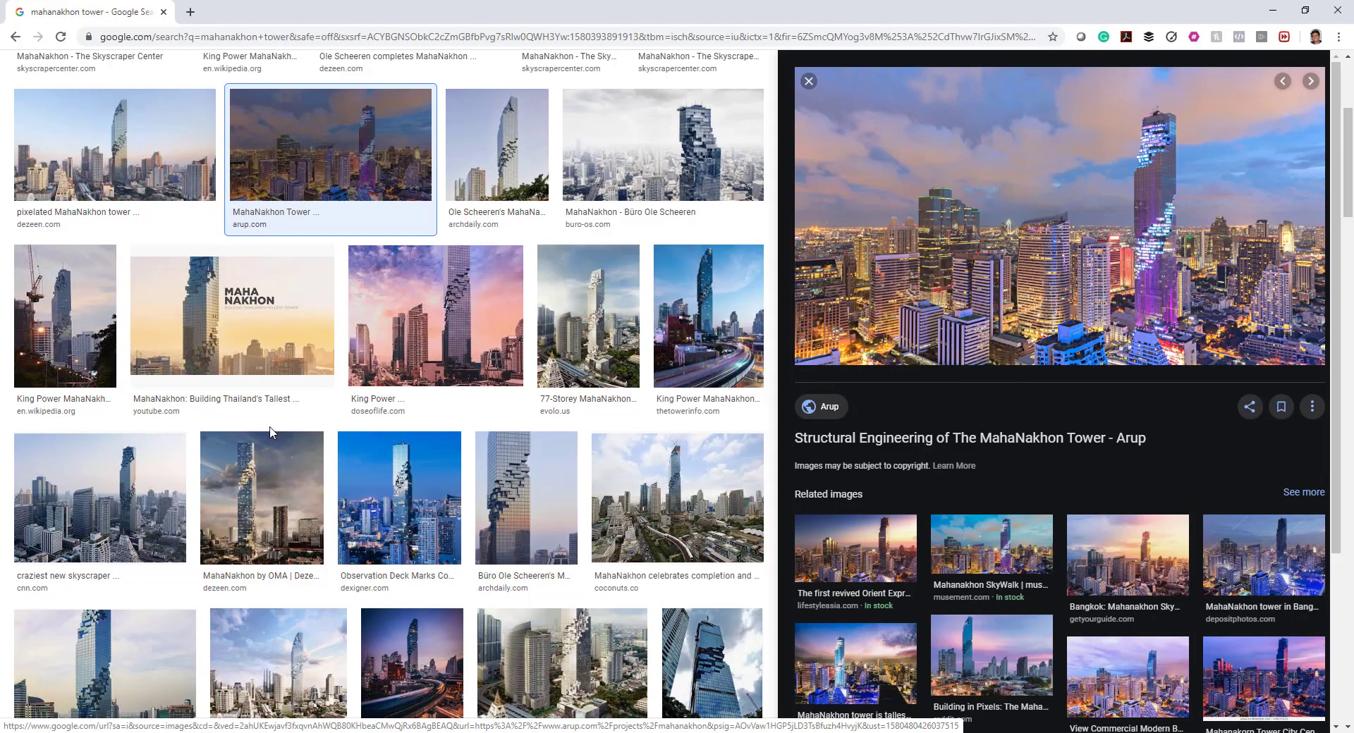
click(595, 327)
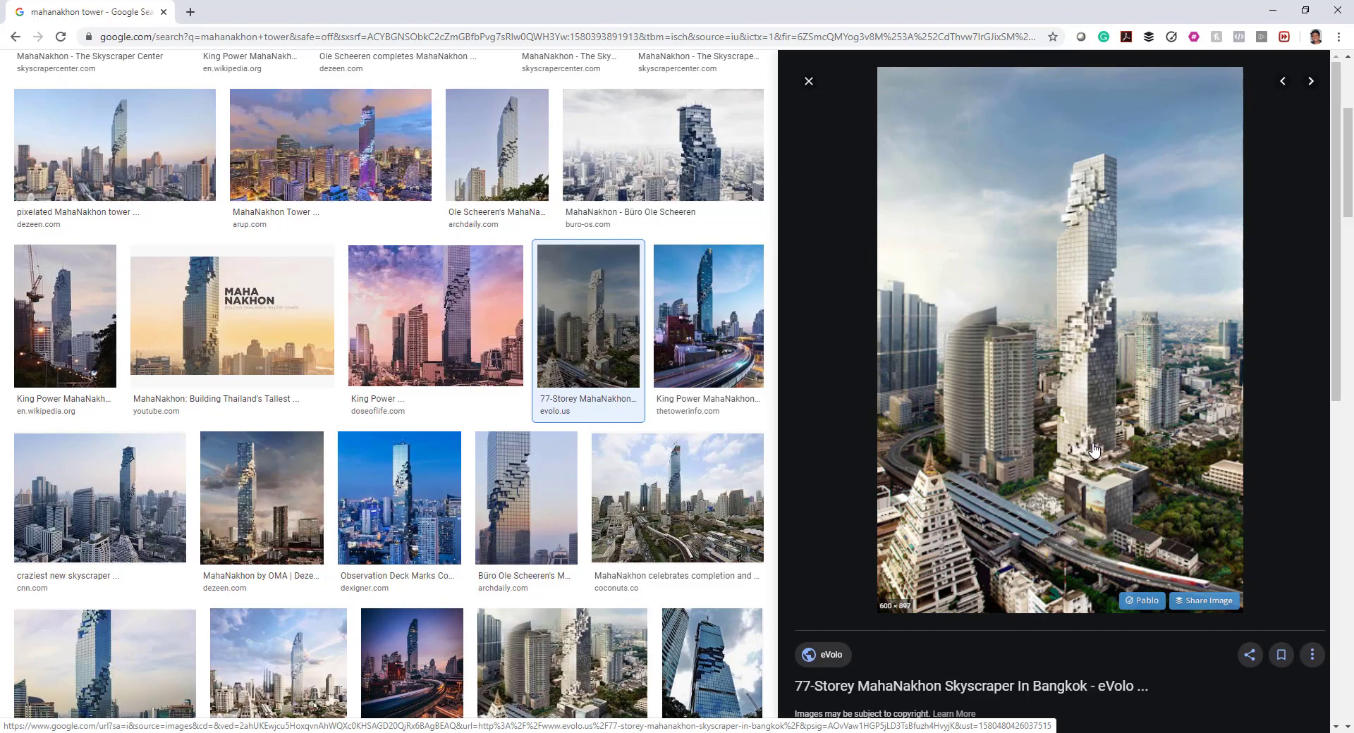
key(alt+Tab)
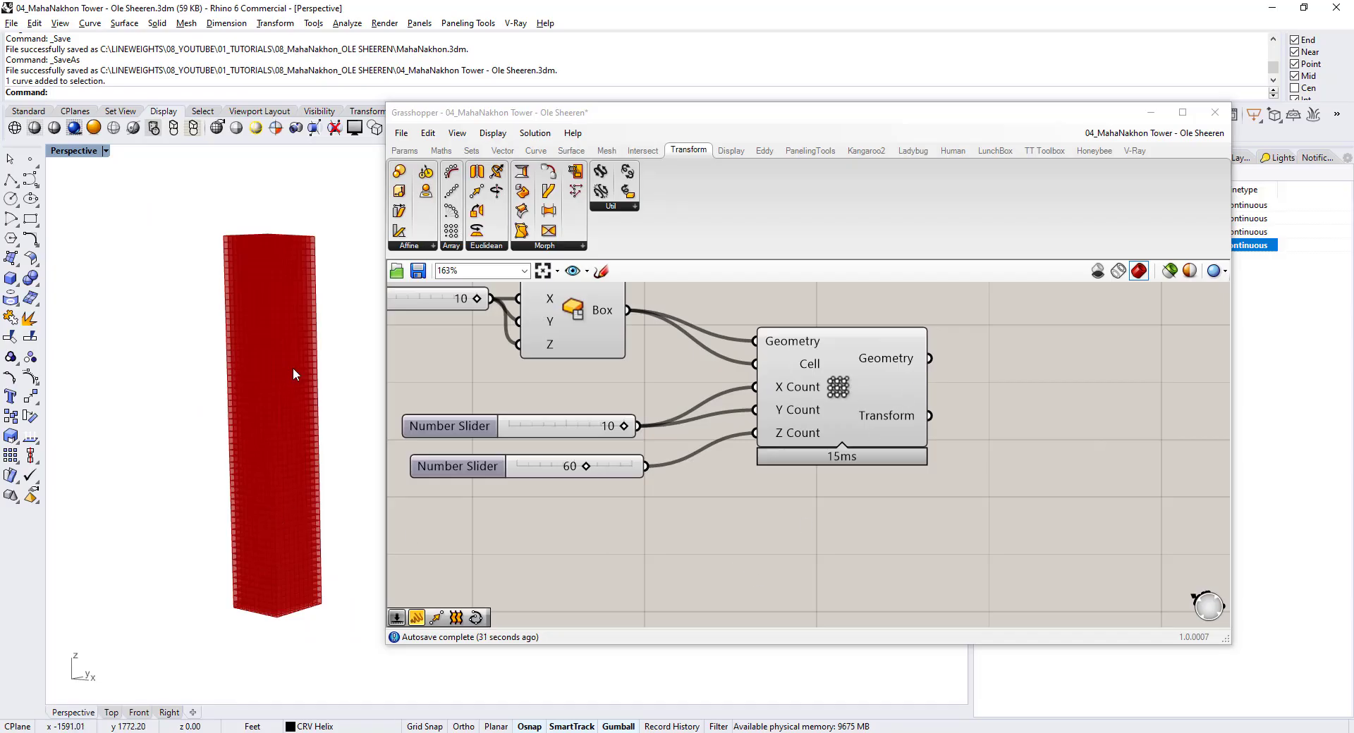
- Start a vertical helix in Rhino with its axis running from the centre of the tower's footprint to a point above its roof
right_drag(293, 367, 277, 466)
scroll(277, 466, down, 3)
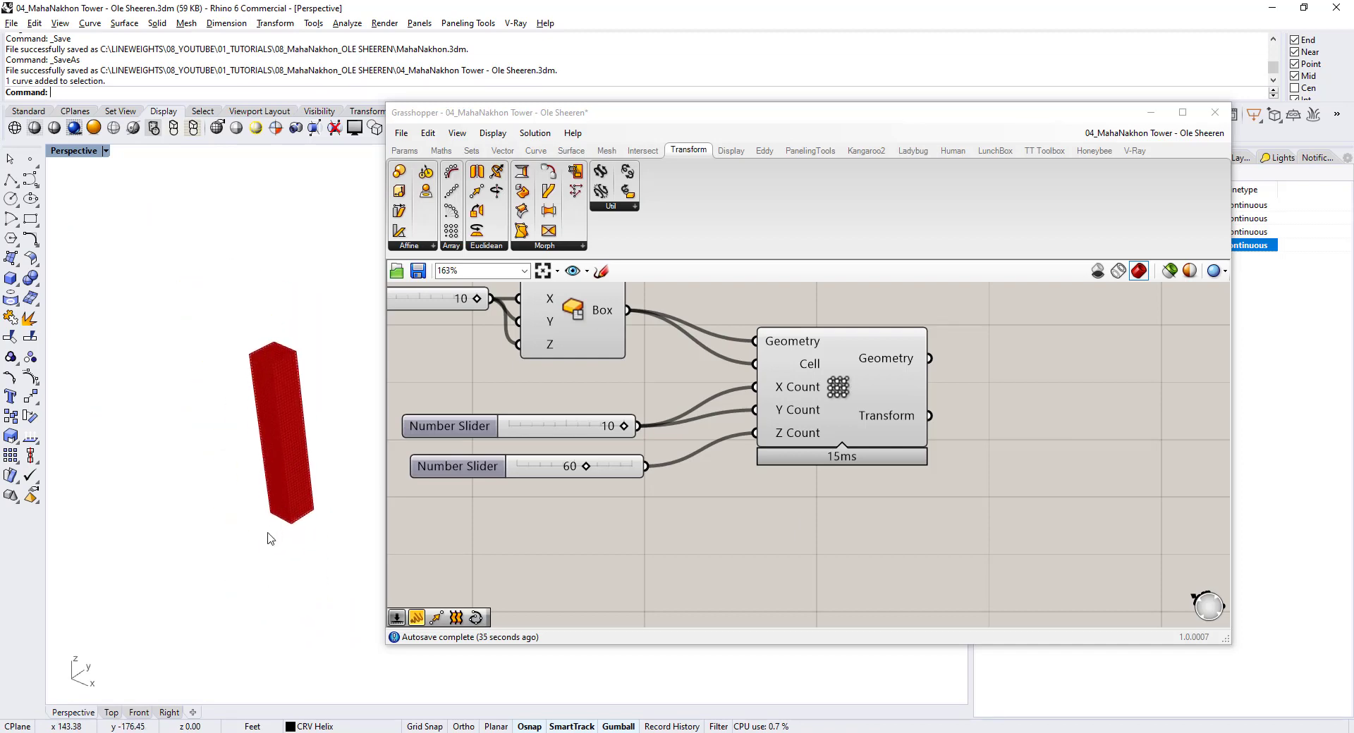
text(Helix)
key(Return)
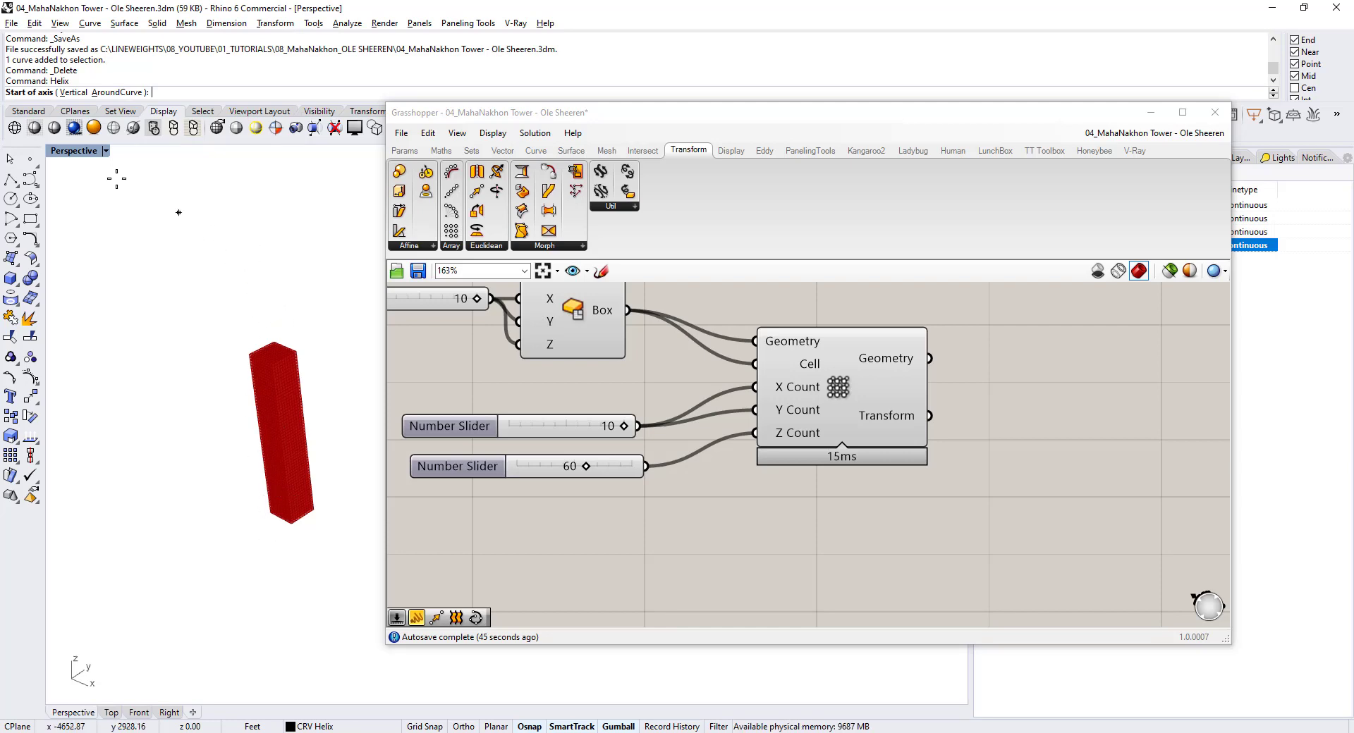
click(73, 93)
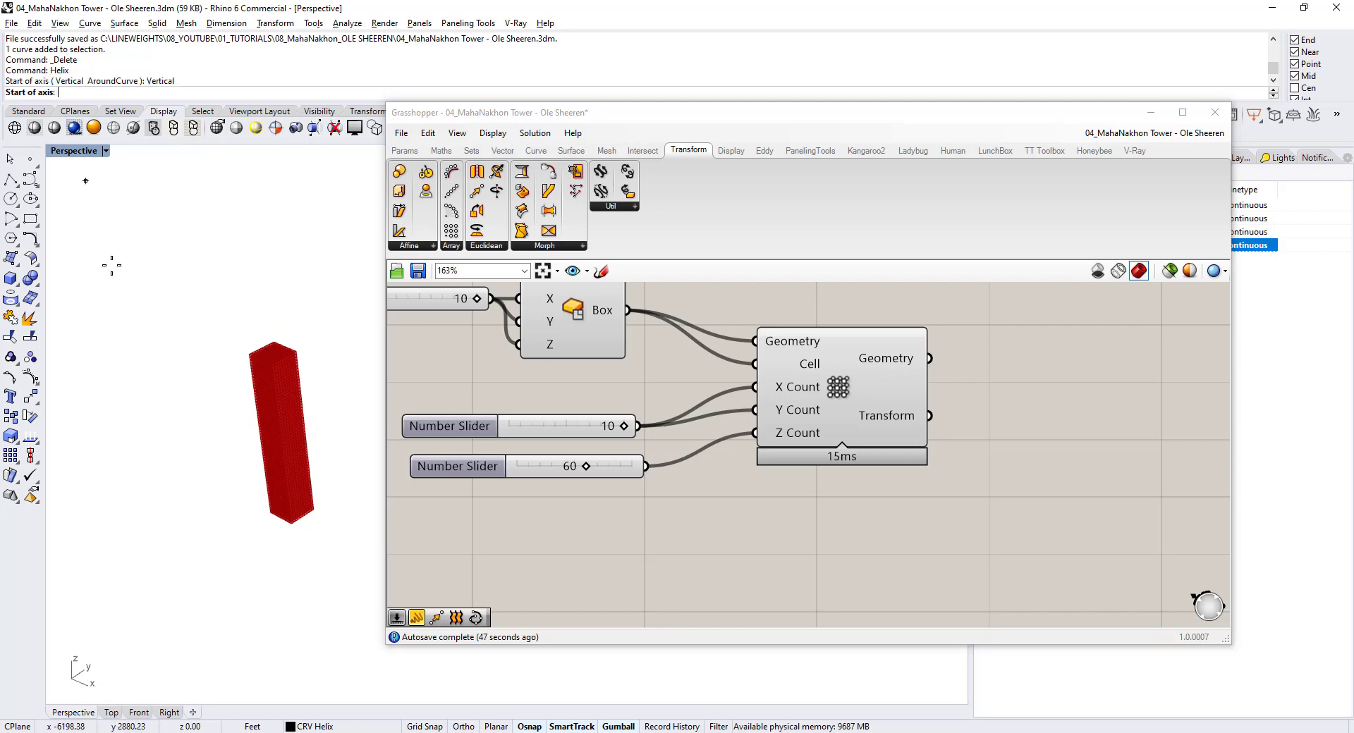
click(112, 712)
scroll(165, 504, down, 2)
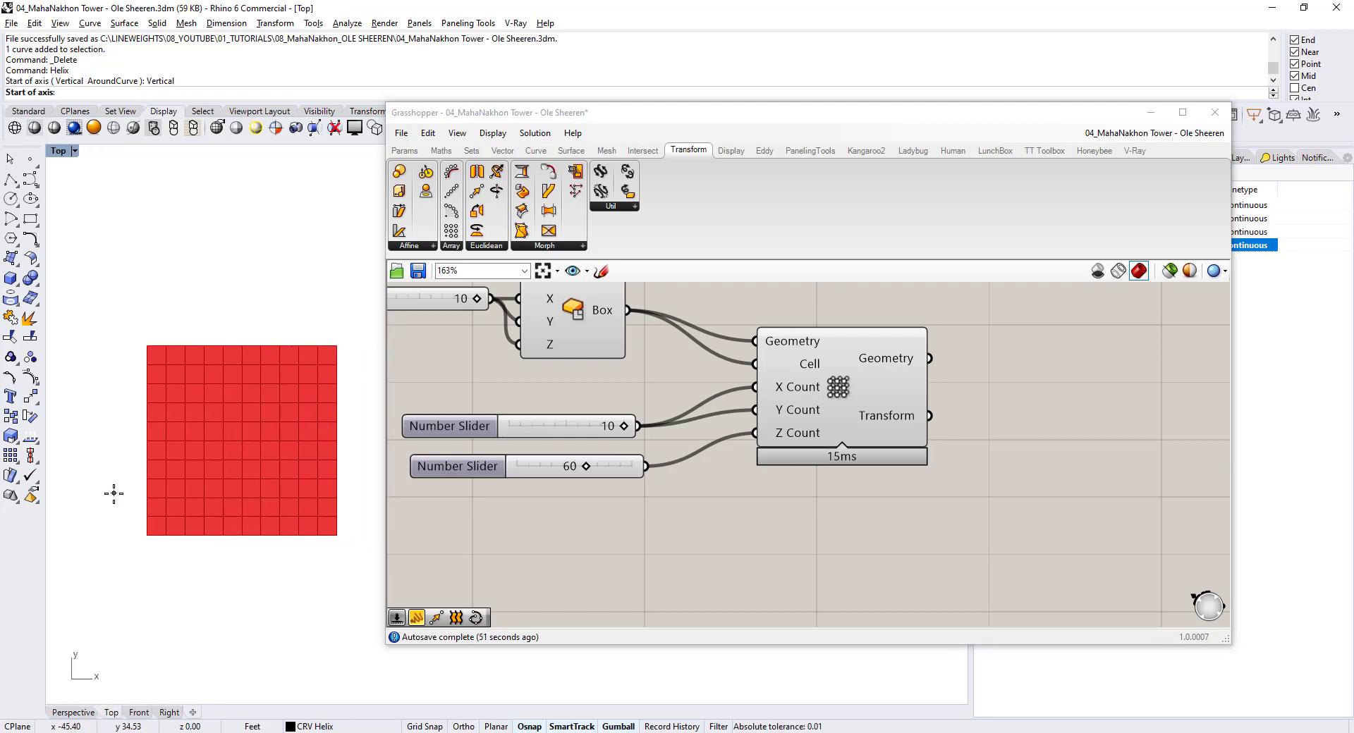
click(242, 442)
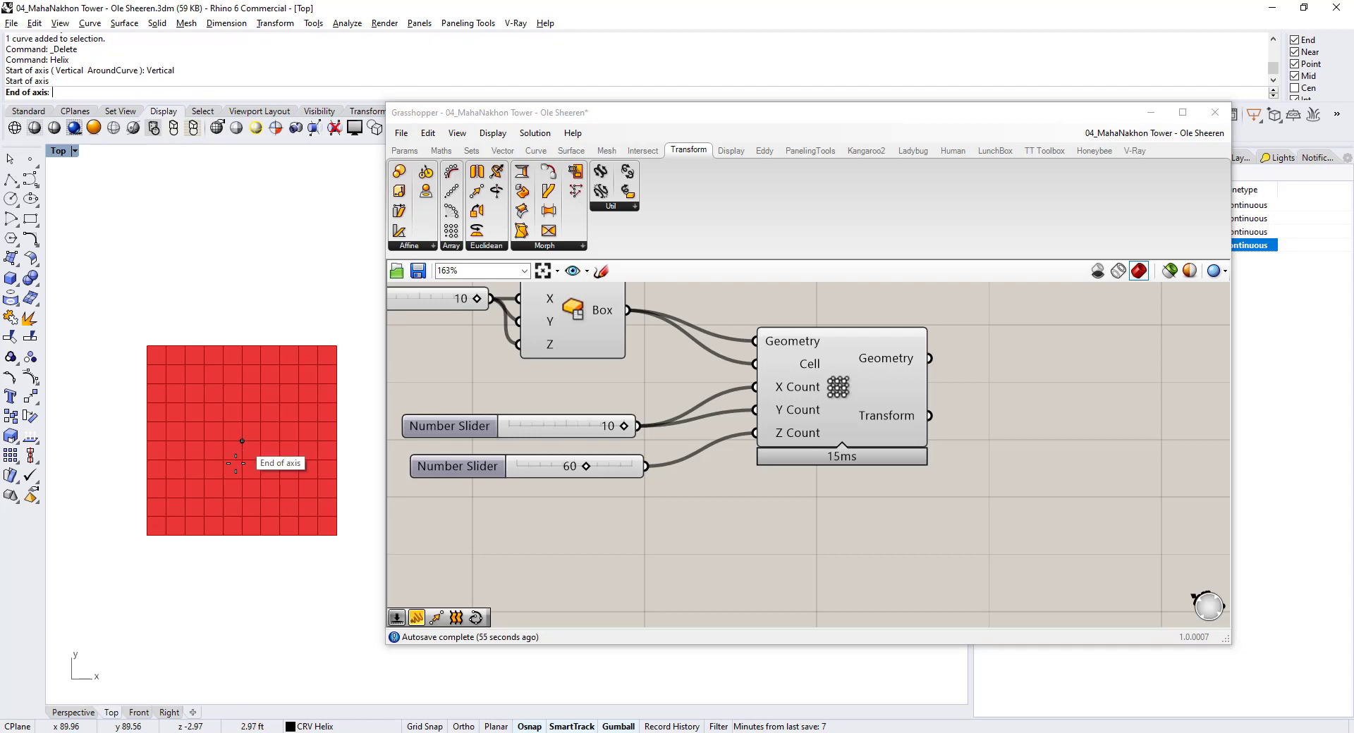
click(75, 714)
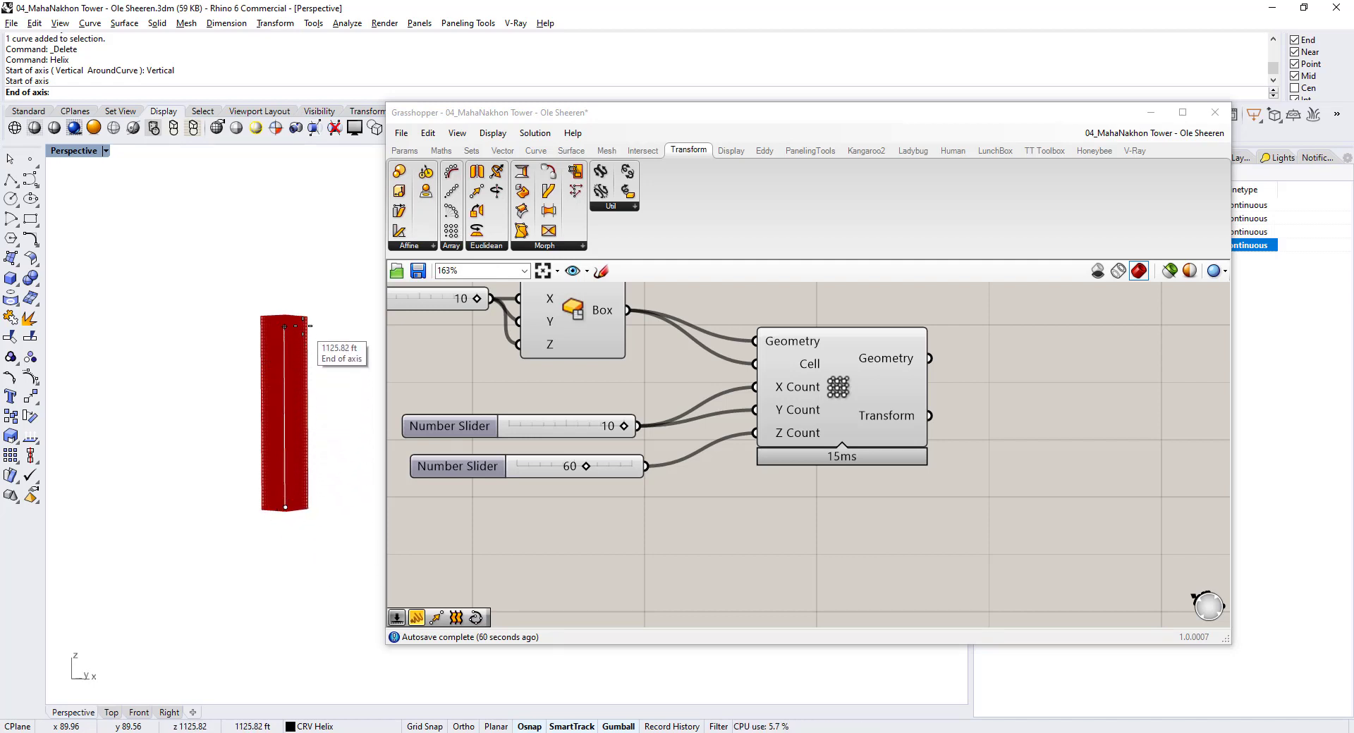
click(286, 267)
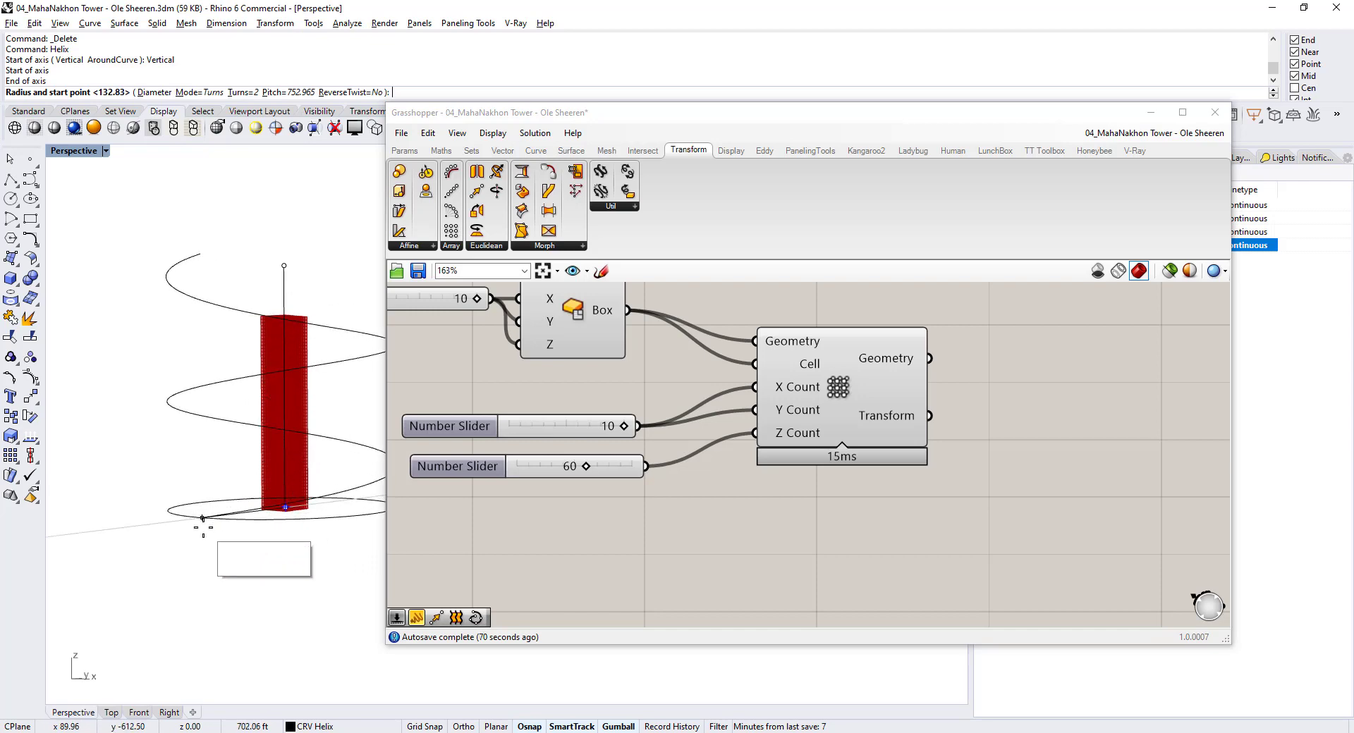
- Set the helix's number of turns to 10
right_drag(205, 519, 237, 596)
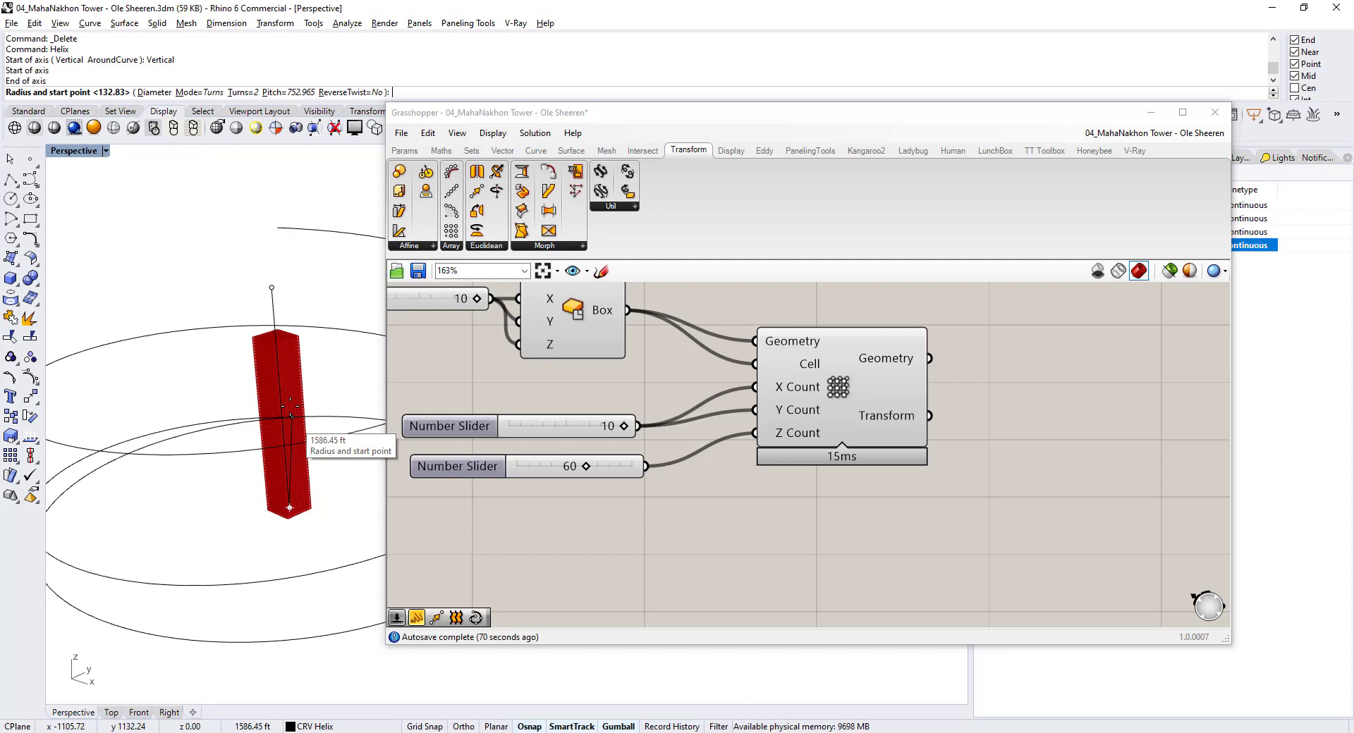
right_drag(268, 516, 262, 463)
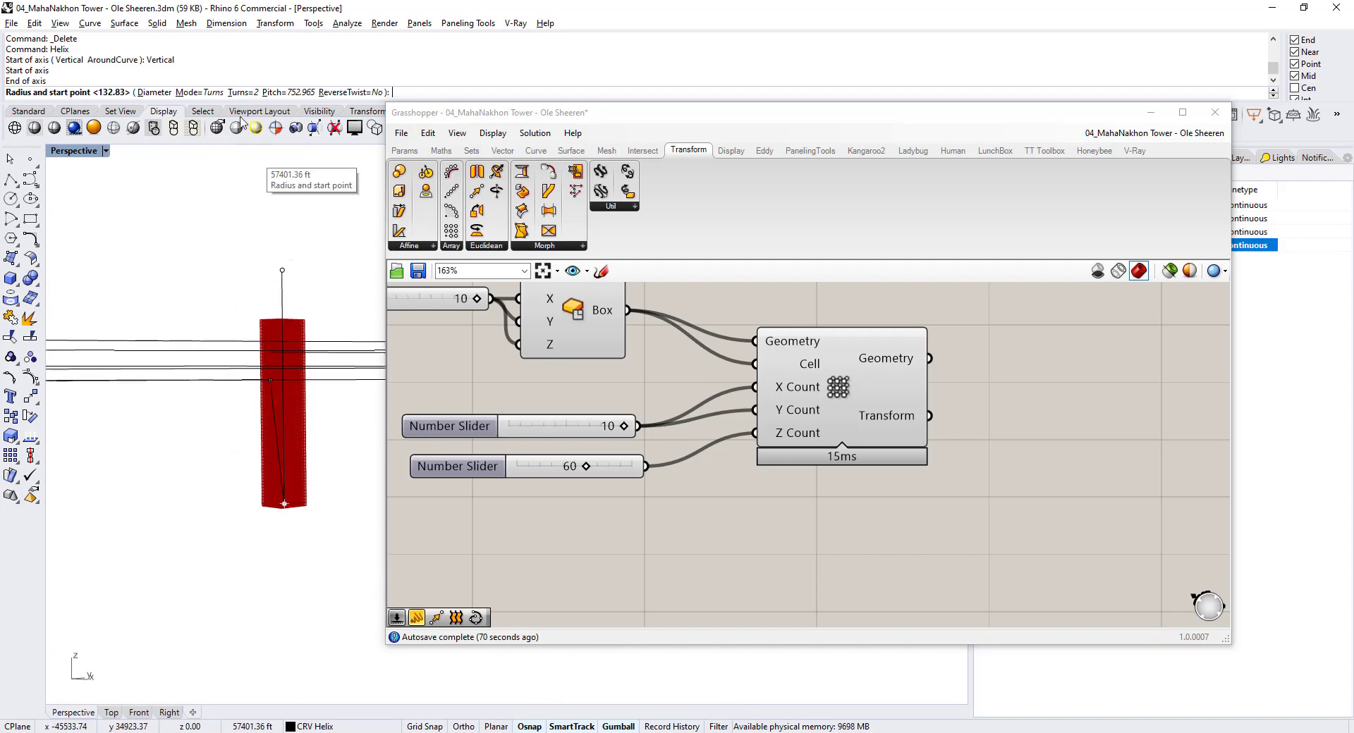
click(239, 92)
text(10)
key(Return)
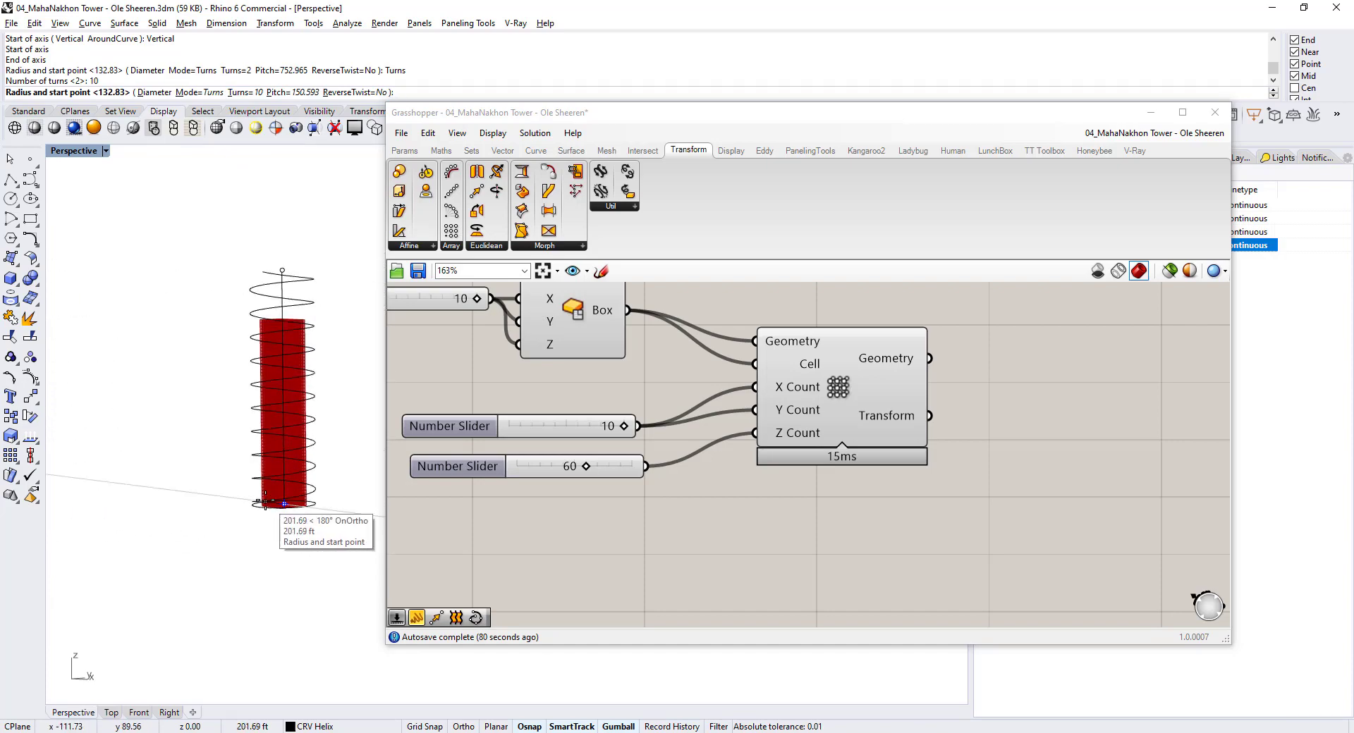
- Check the tower reference photo again and set the helix's number of turns to 2
key(alt+Tab)
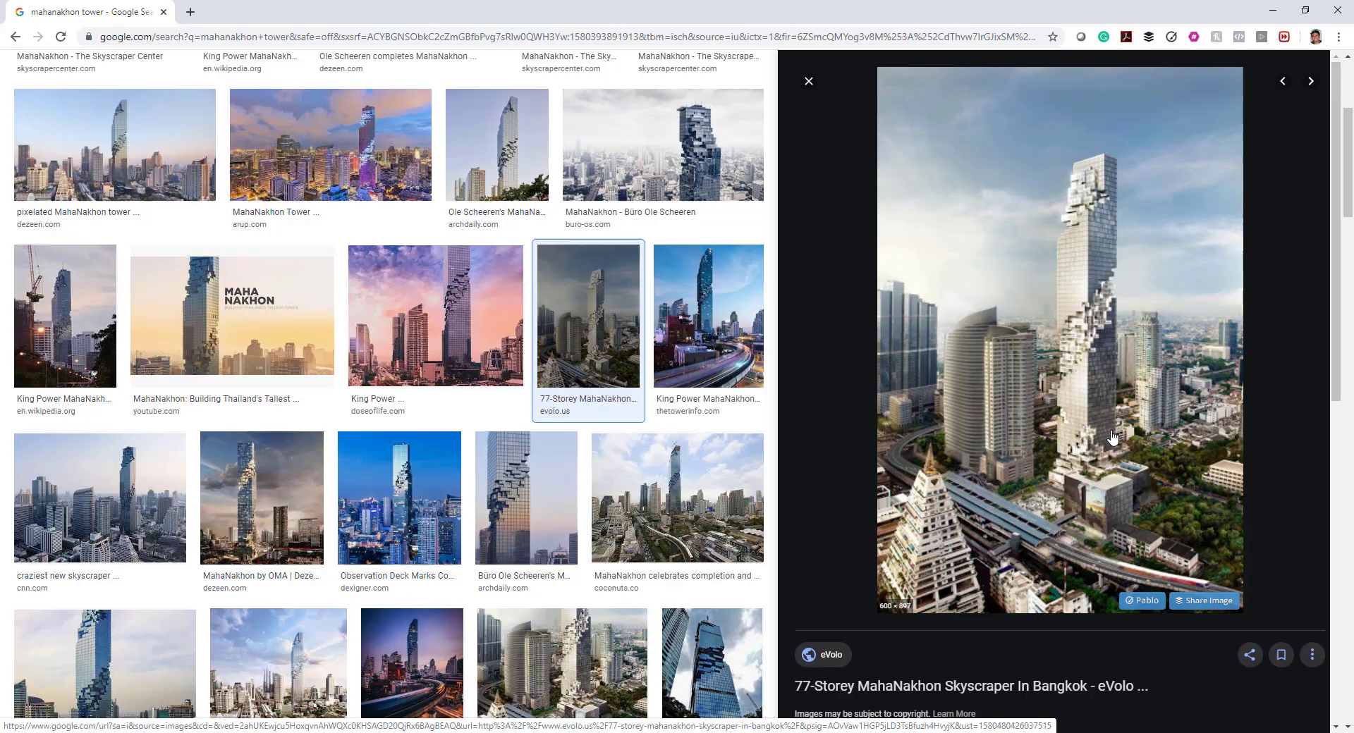
key(alt+Tab)
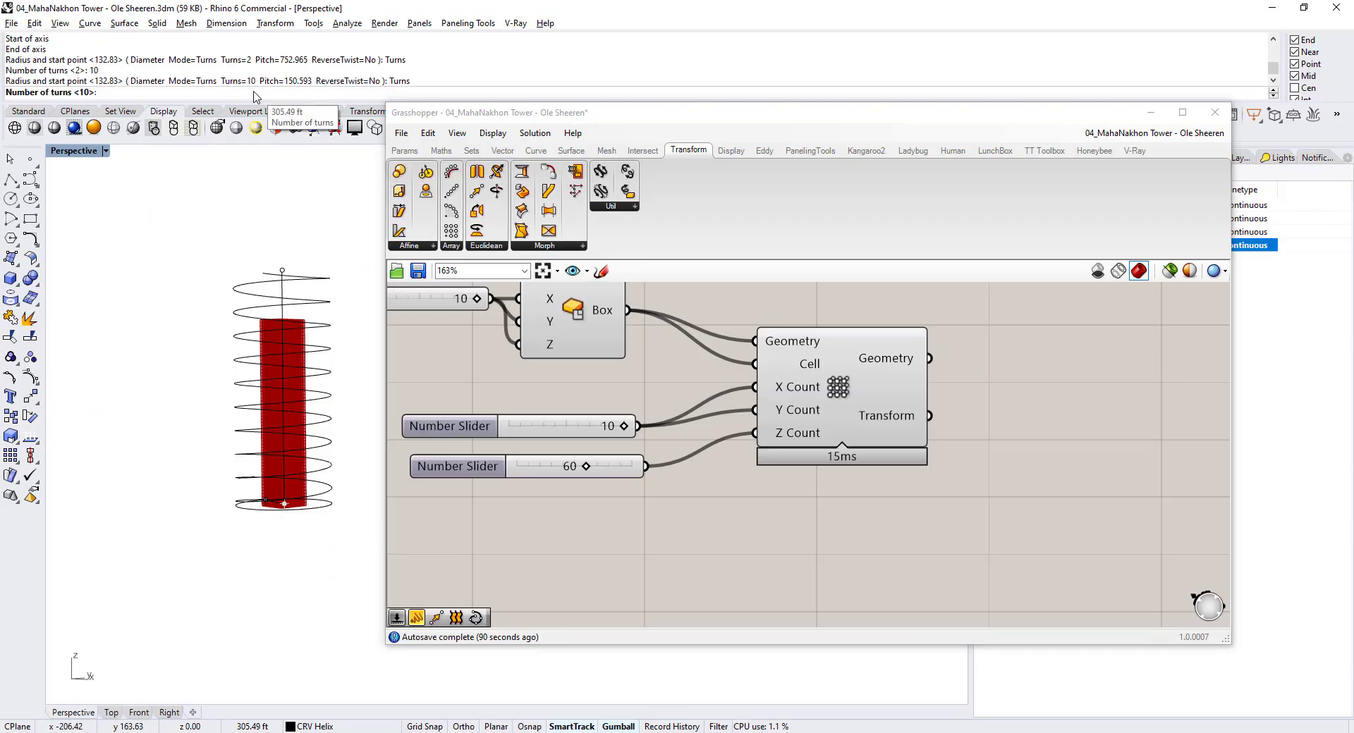
text(2)
key(Return)
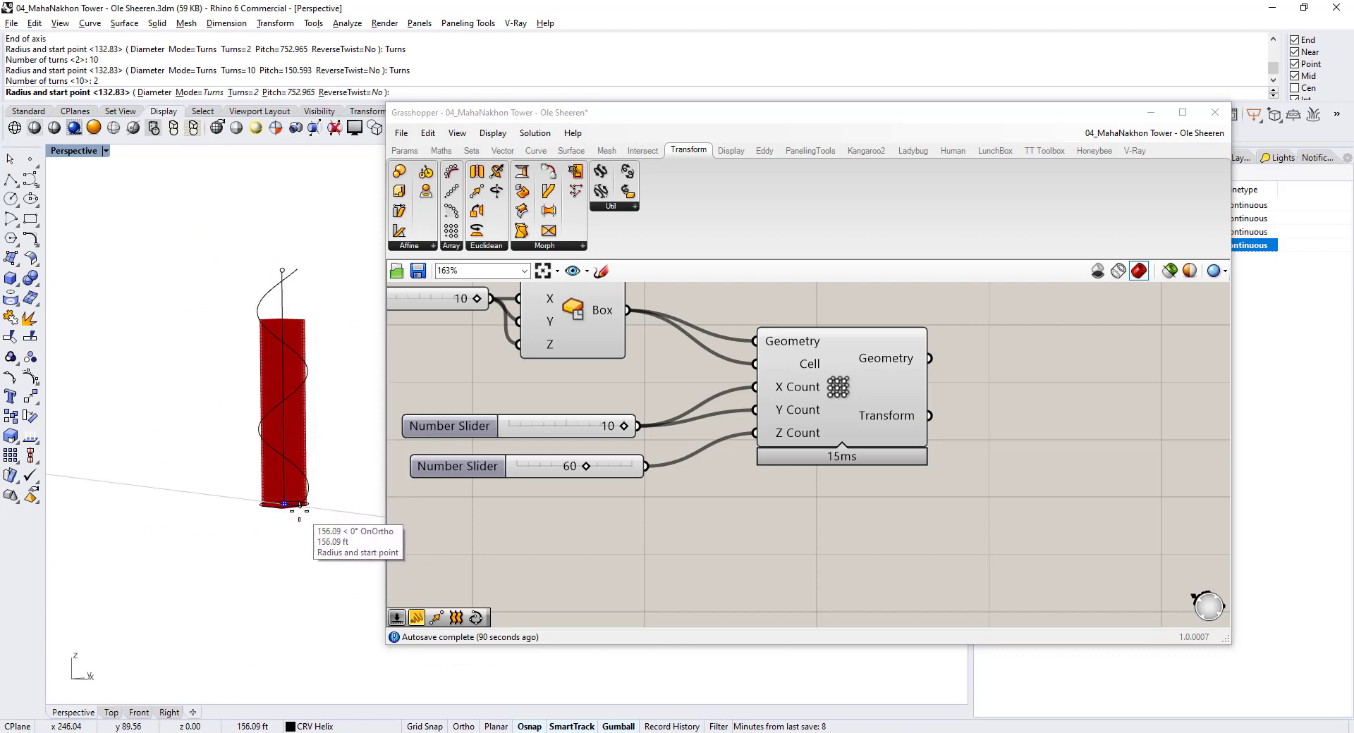
- Complete the helix with a radius of about 135 ft around the footprint and inspect how it wraps the tower
click(111, 712)
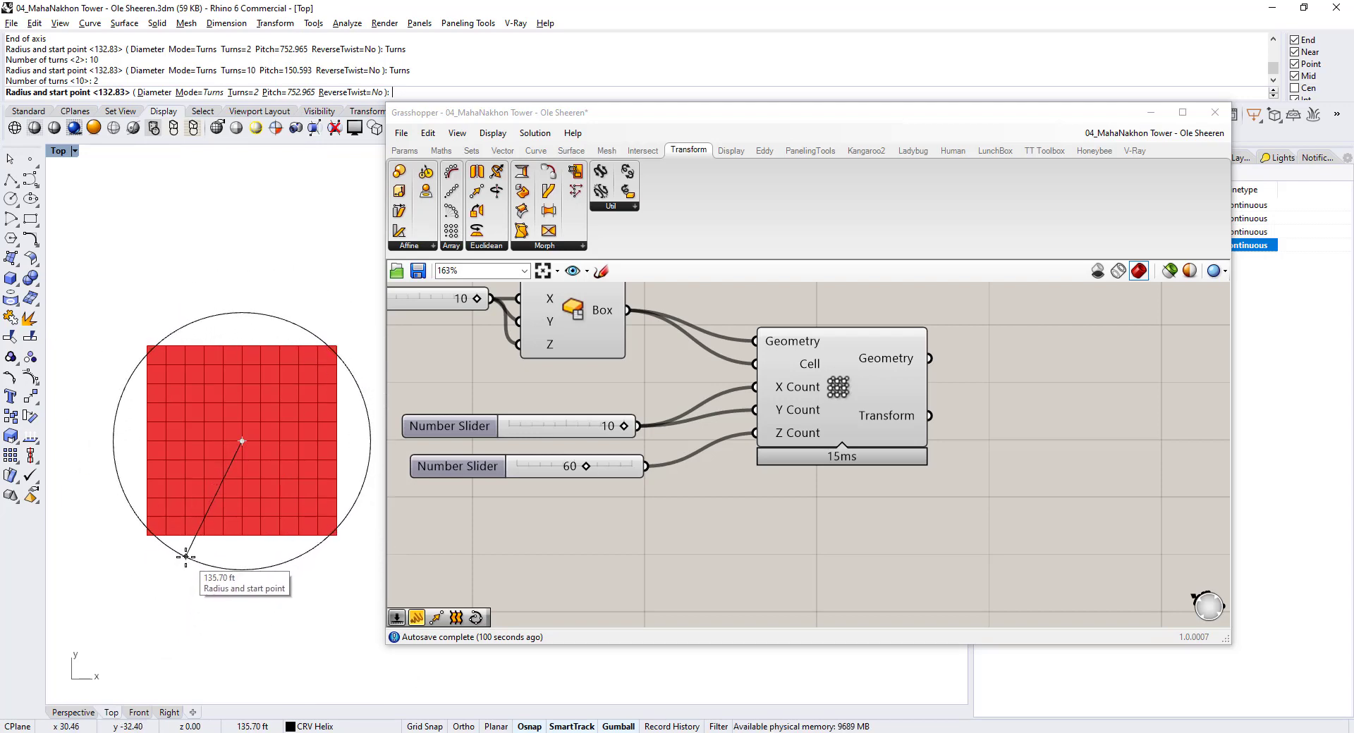
key(Return)
click(78, 713)
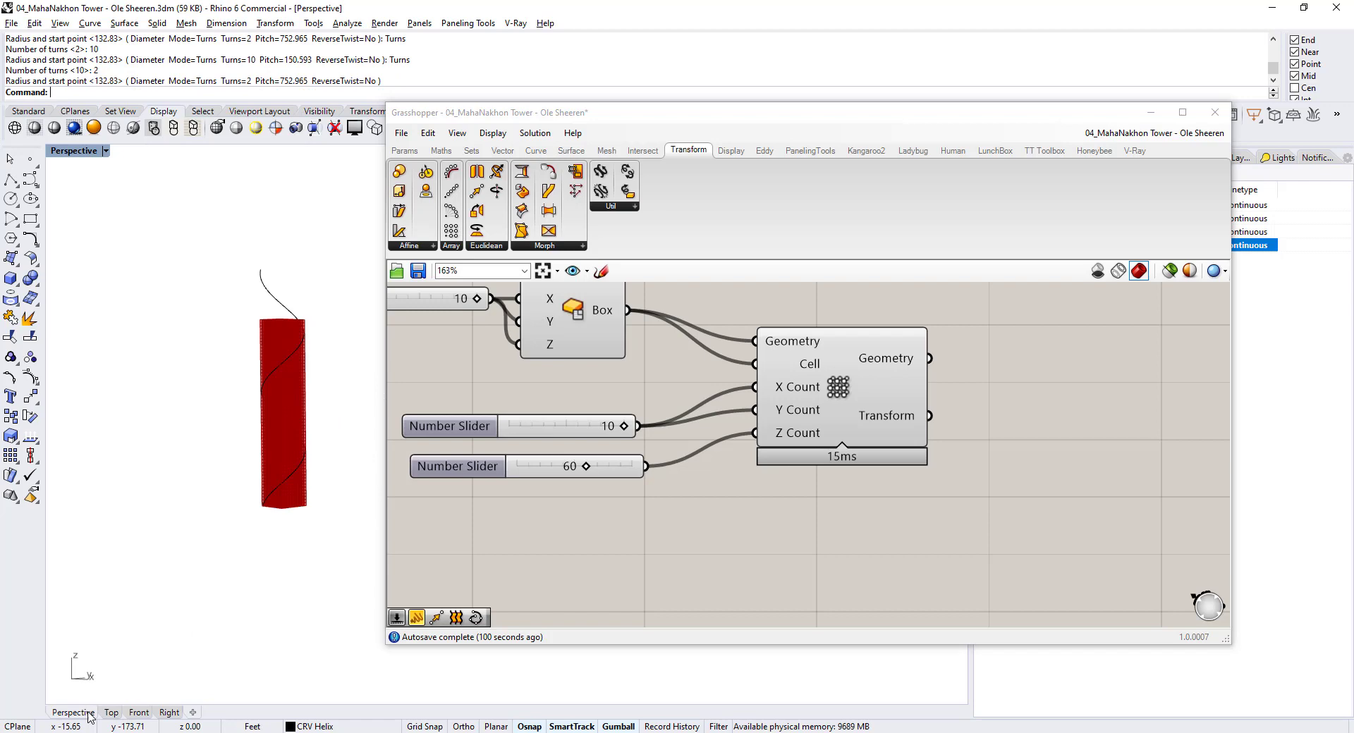
right_drag(191, 427, 323, 411)
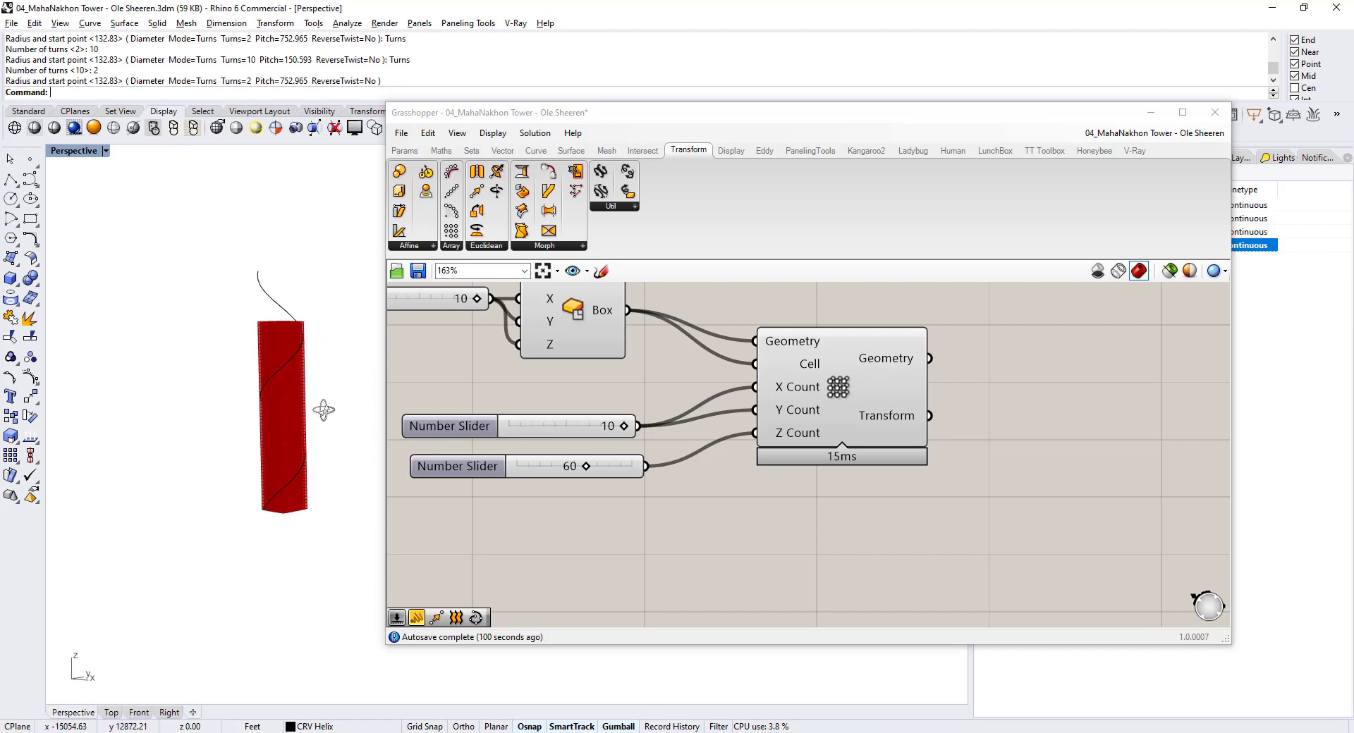
scroll(303, 360, up, 10)
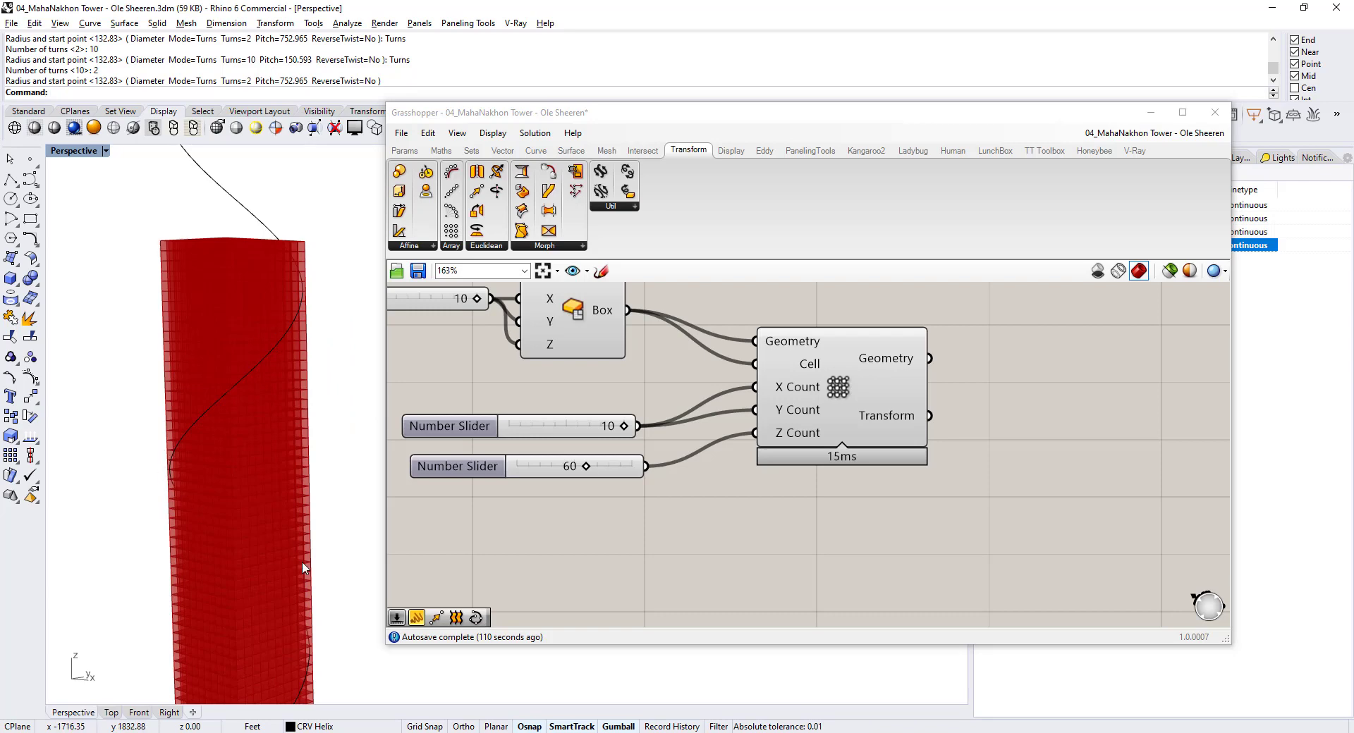
right_drag(163, 465, 315, 432)
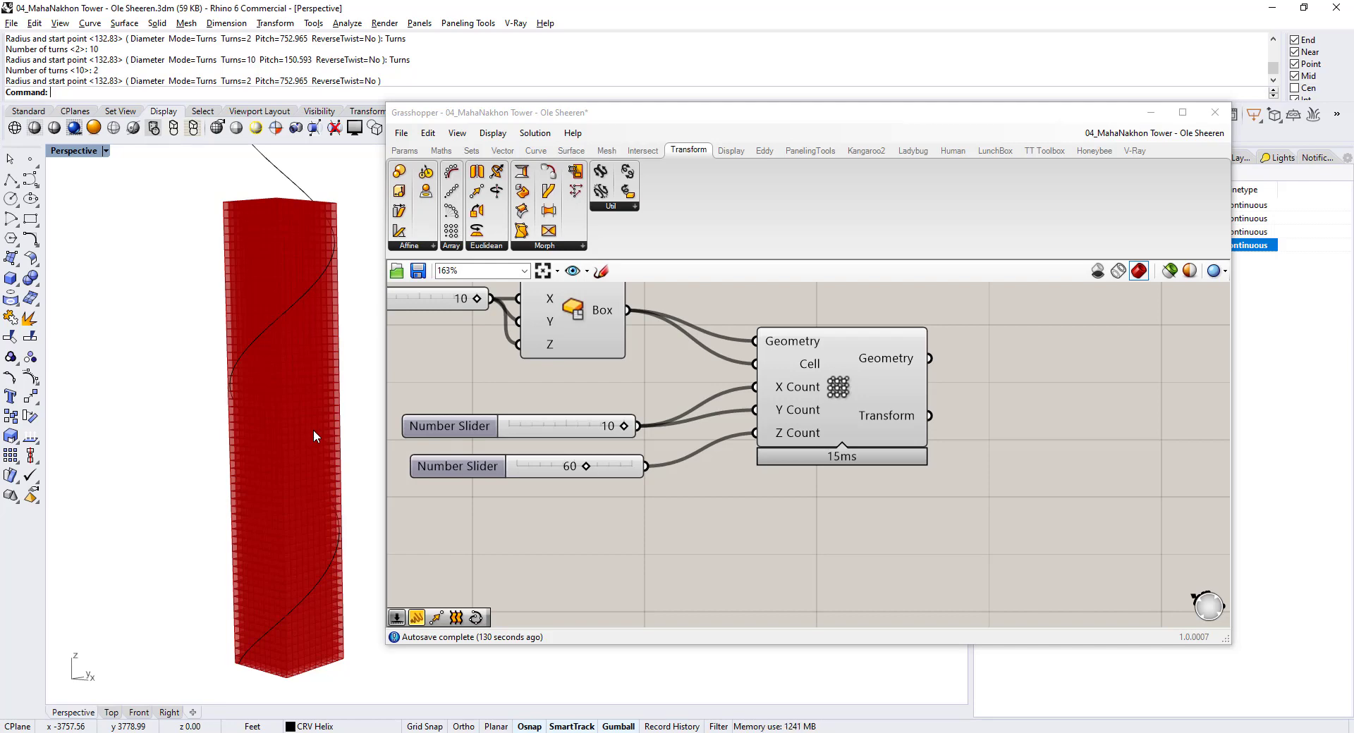
- Add a Curve parameter below the array's number sliders and rename it "Curve HELIX"
scroll(705, 451, down, 4)
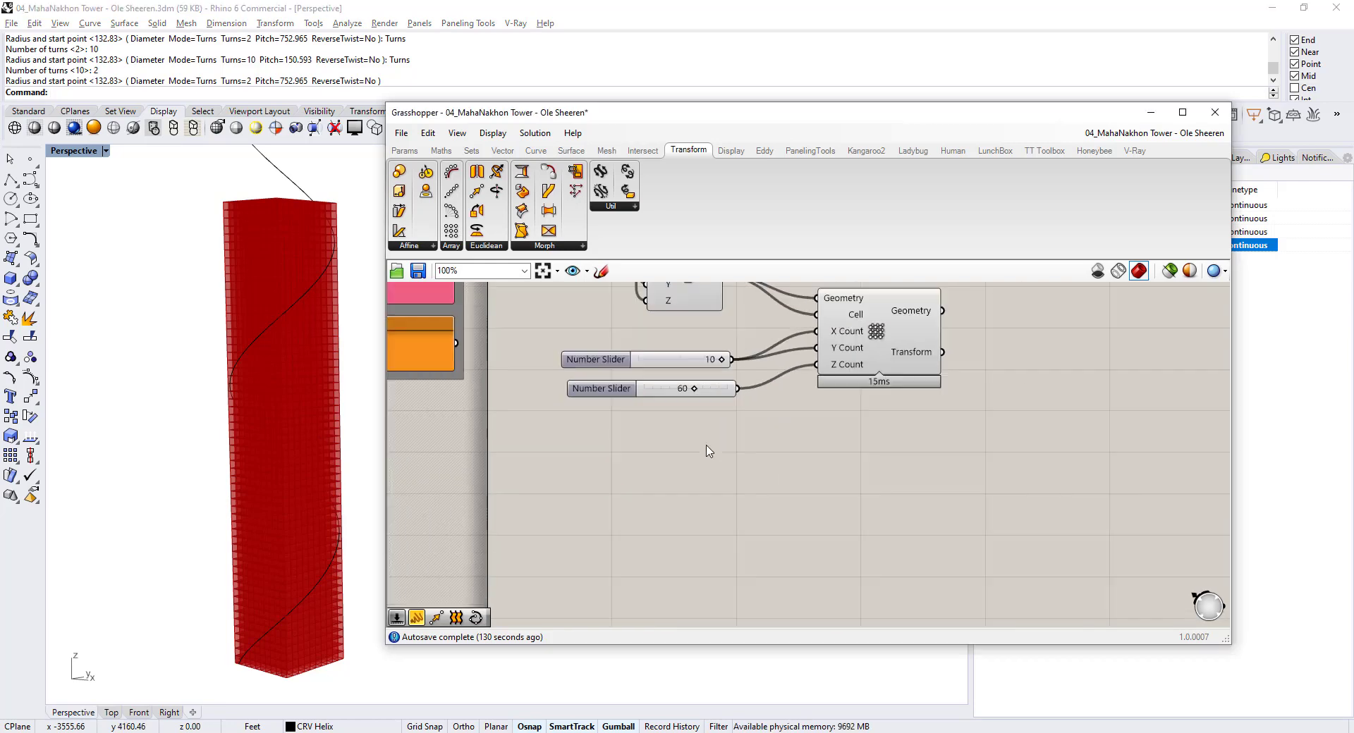
double_click(654, 453)
text(cur)
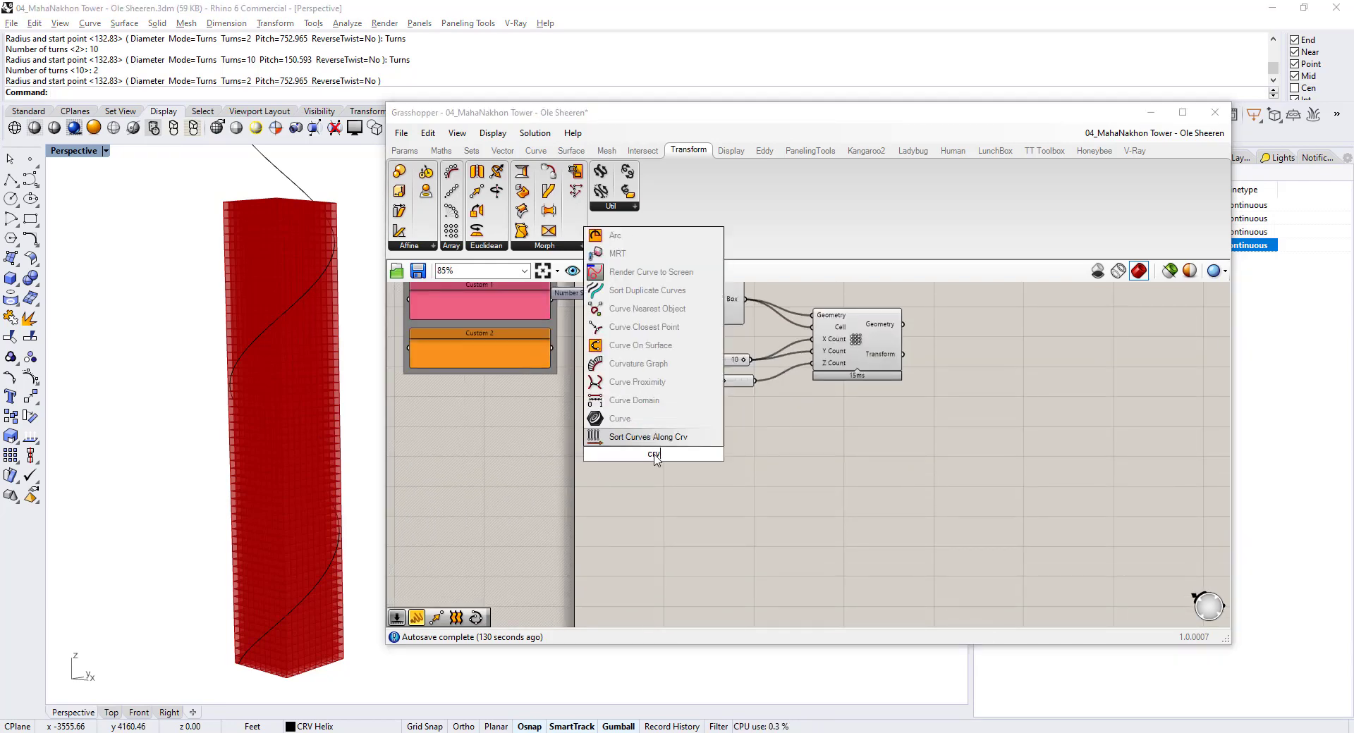
click(658, 419)
right_click(659, 450)
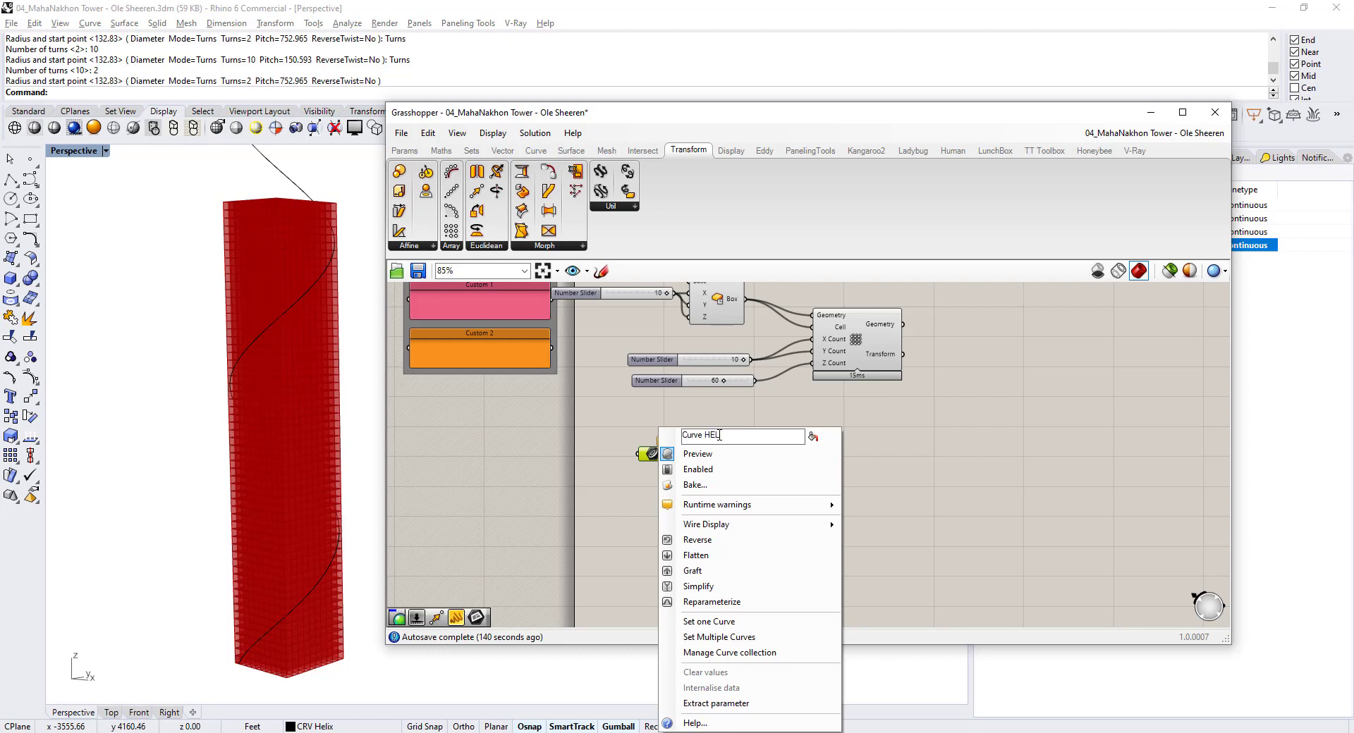
key(Return)
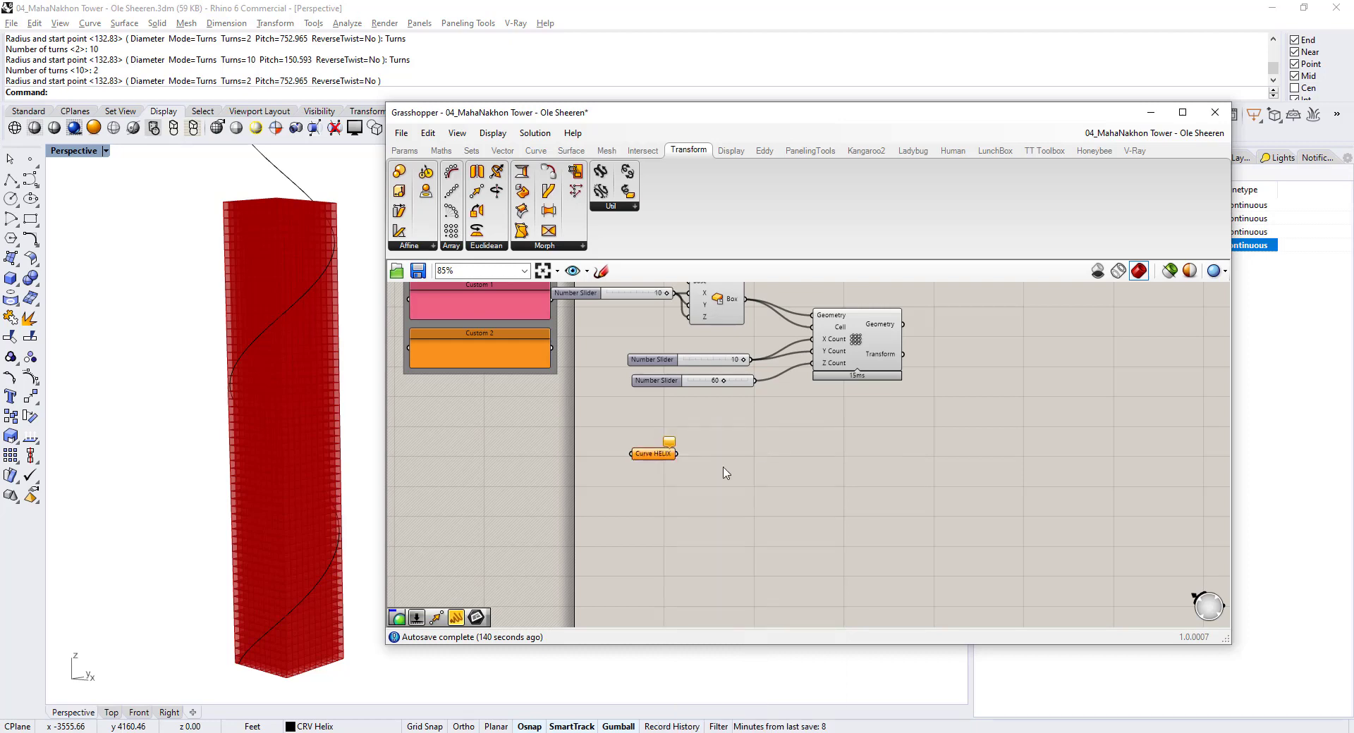
- Reference the Rhino helix as the single curve of the Curve HELIX parameter
right_click(657, 458)
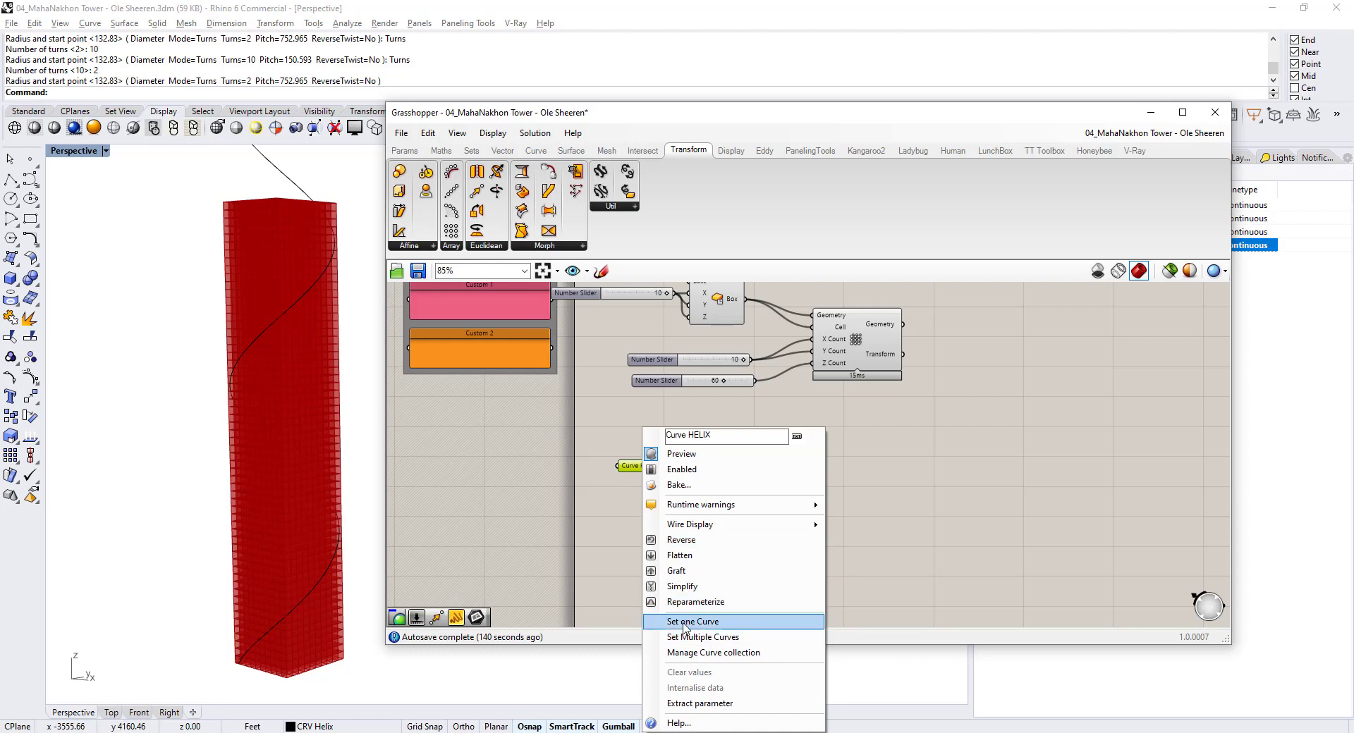
click(691, 619)
click(306, 295)
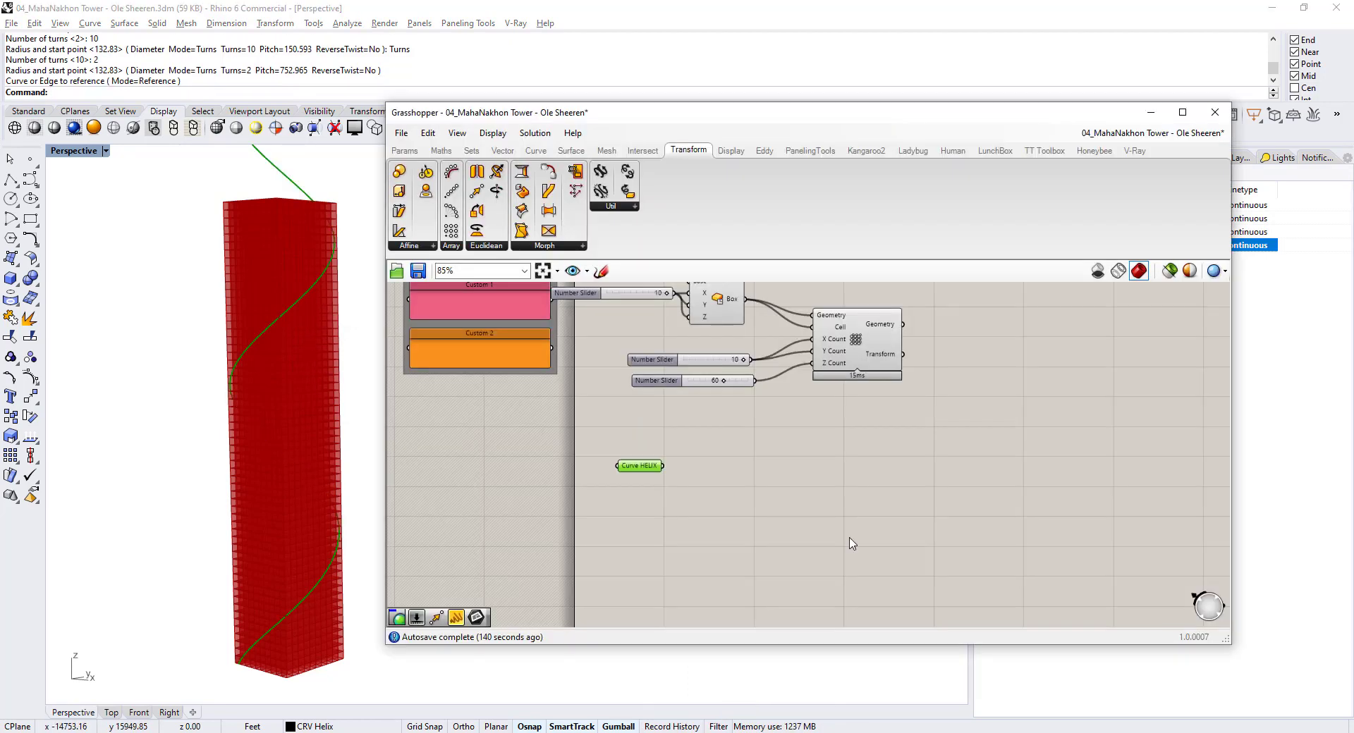
- Add a Pipe component and feed Curve HELIX into its Curve input
double_click(729, 479)
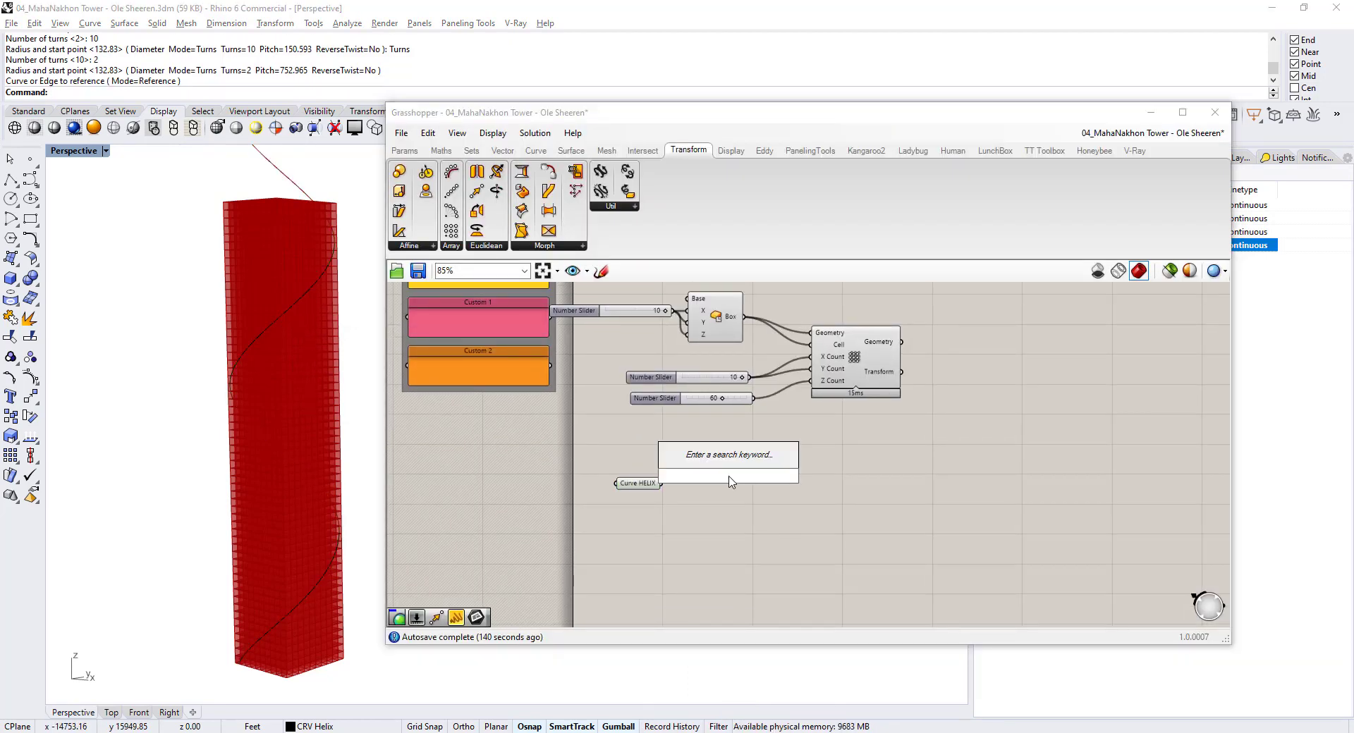
text(pipe)
key(Return)
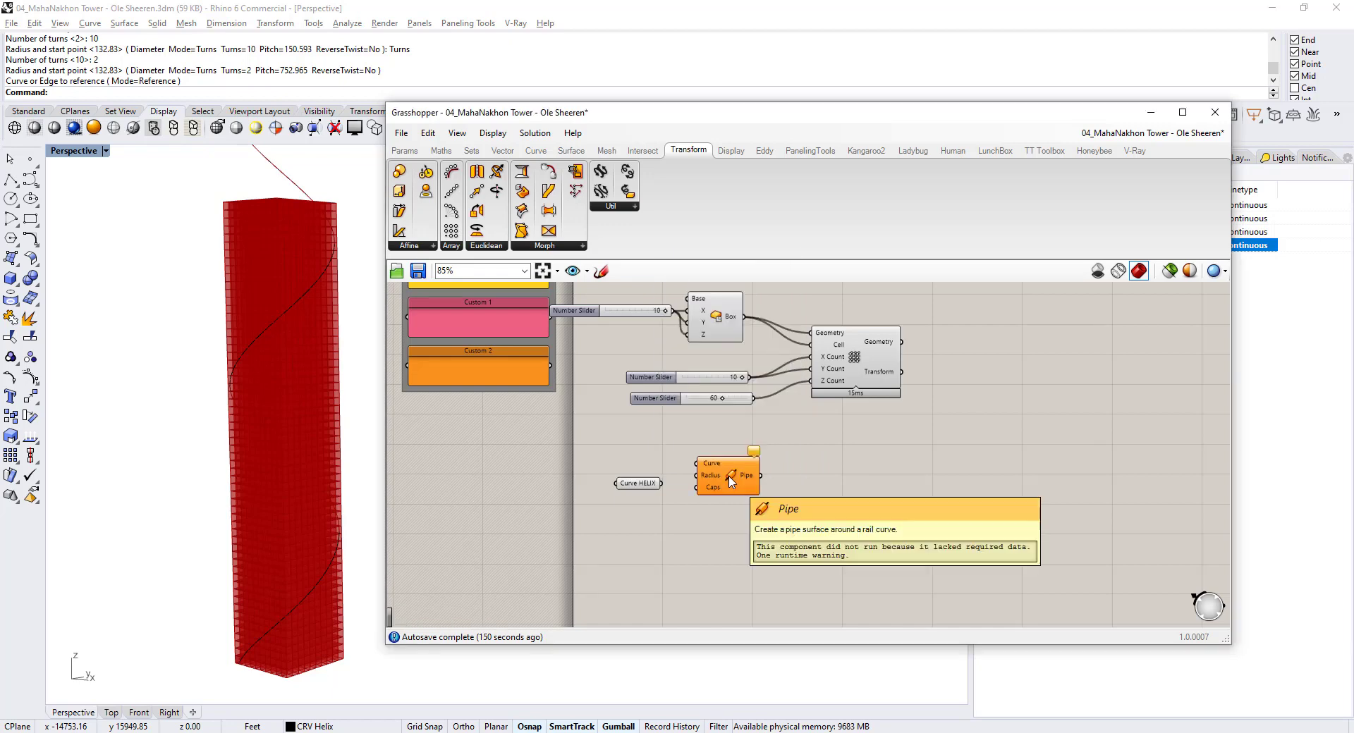
scroll(689, 502, up, 3)
drag(648, 445, 762, 483)
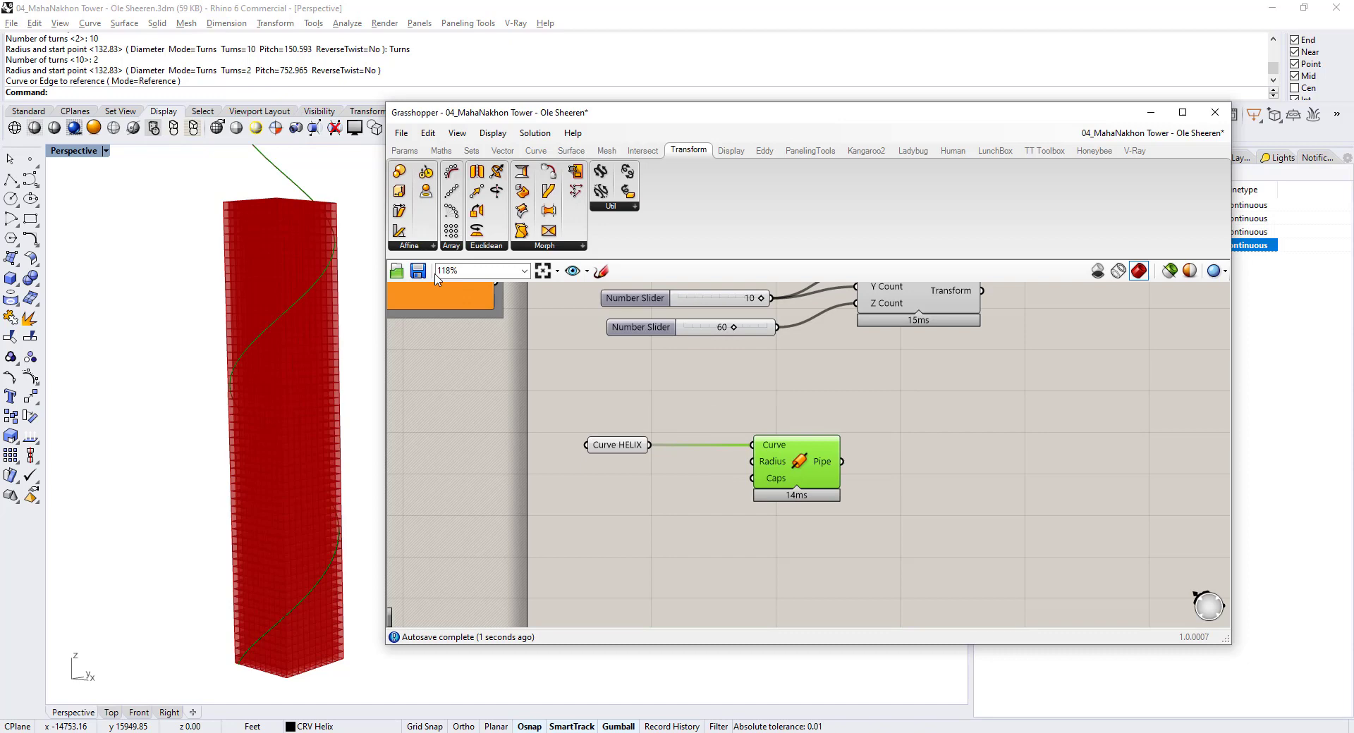
- Add a number slider with the value 50, connect it to the Pipe's Radius input, and inspect the pipe around the tower
double_click(689, 490)
text(50)
key(Return)
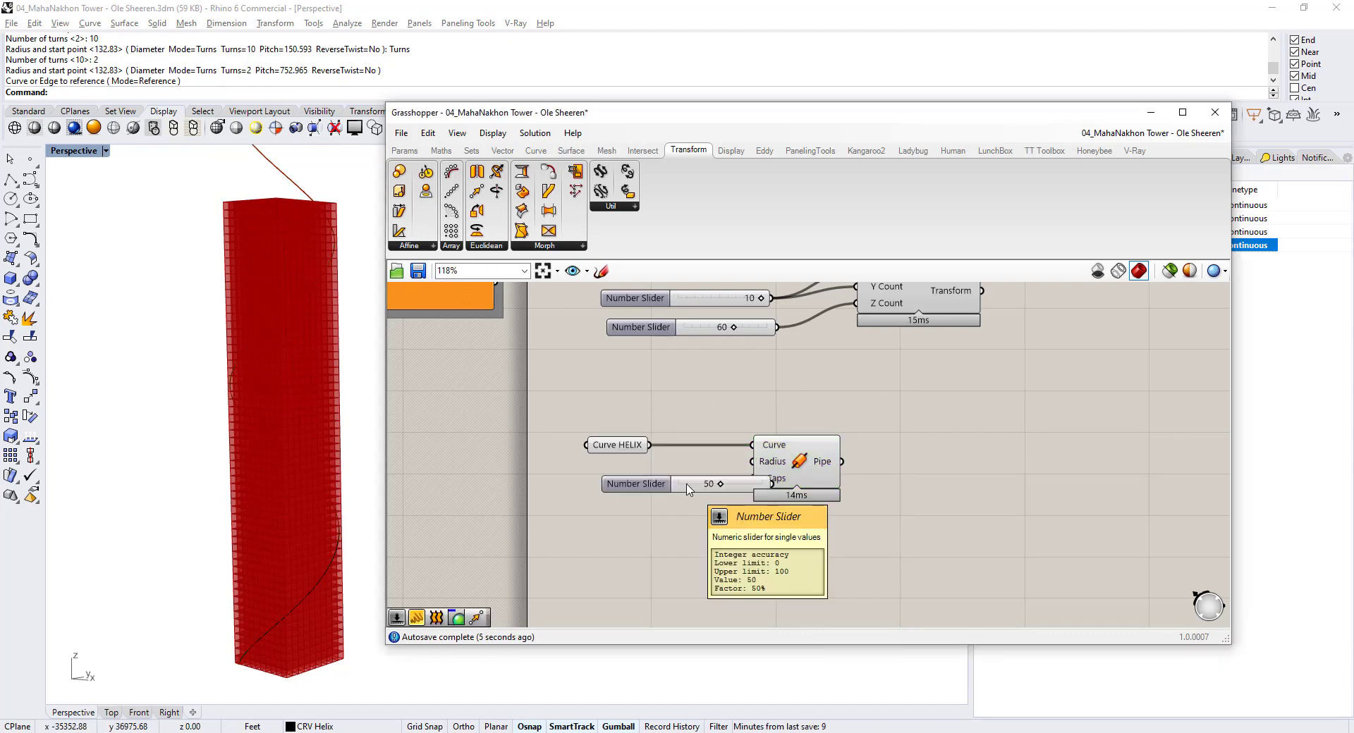
drag(689, 490, 749, 471)
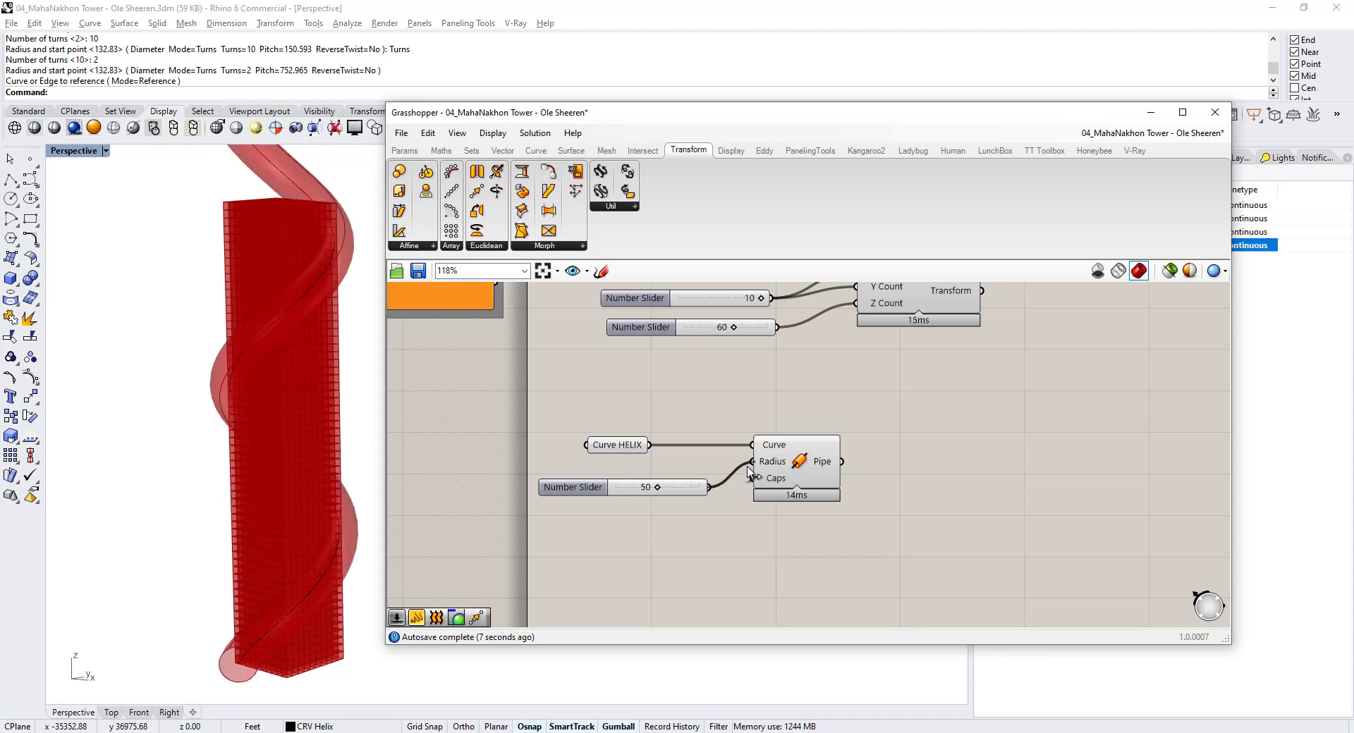
right_drag(353, 320, 291, 390)
scroll(339, 379, up, 3)
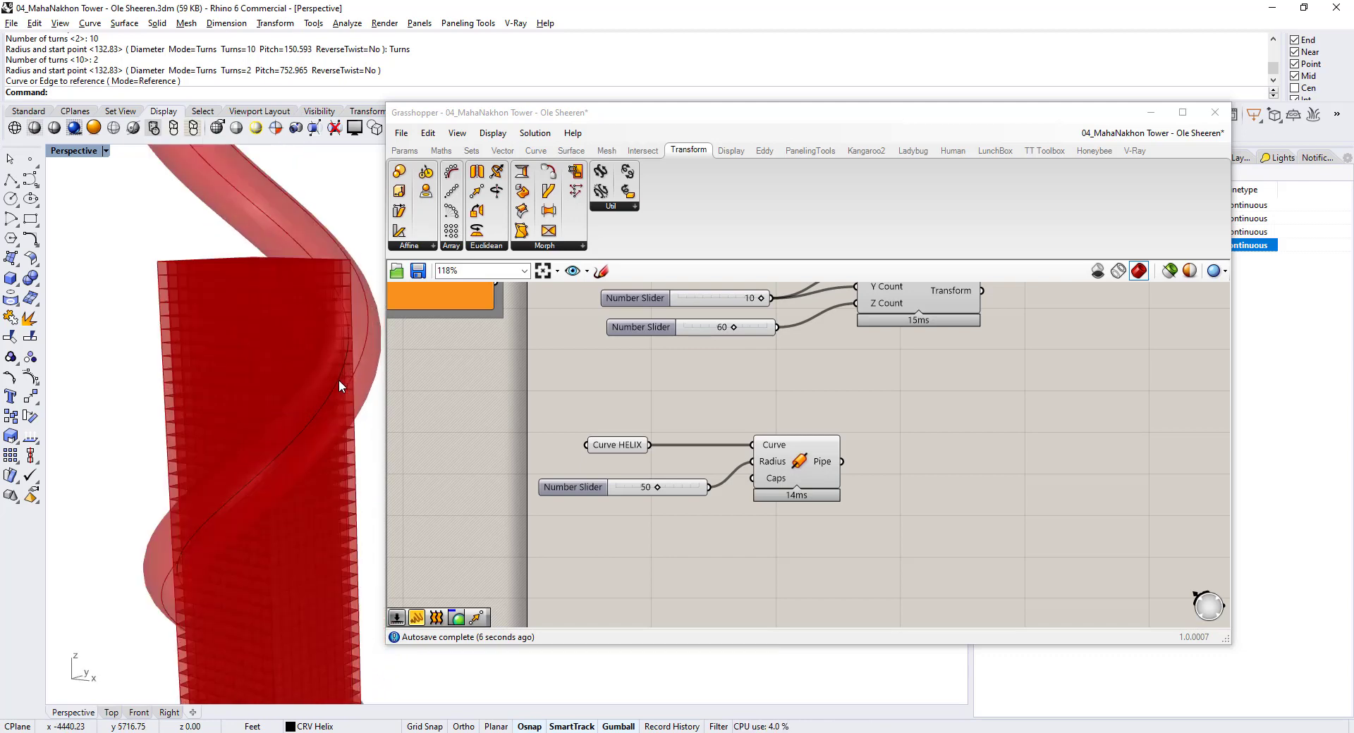
scroll(338, 379, up, 2)
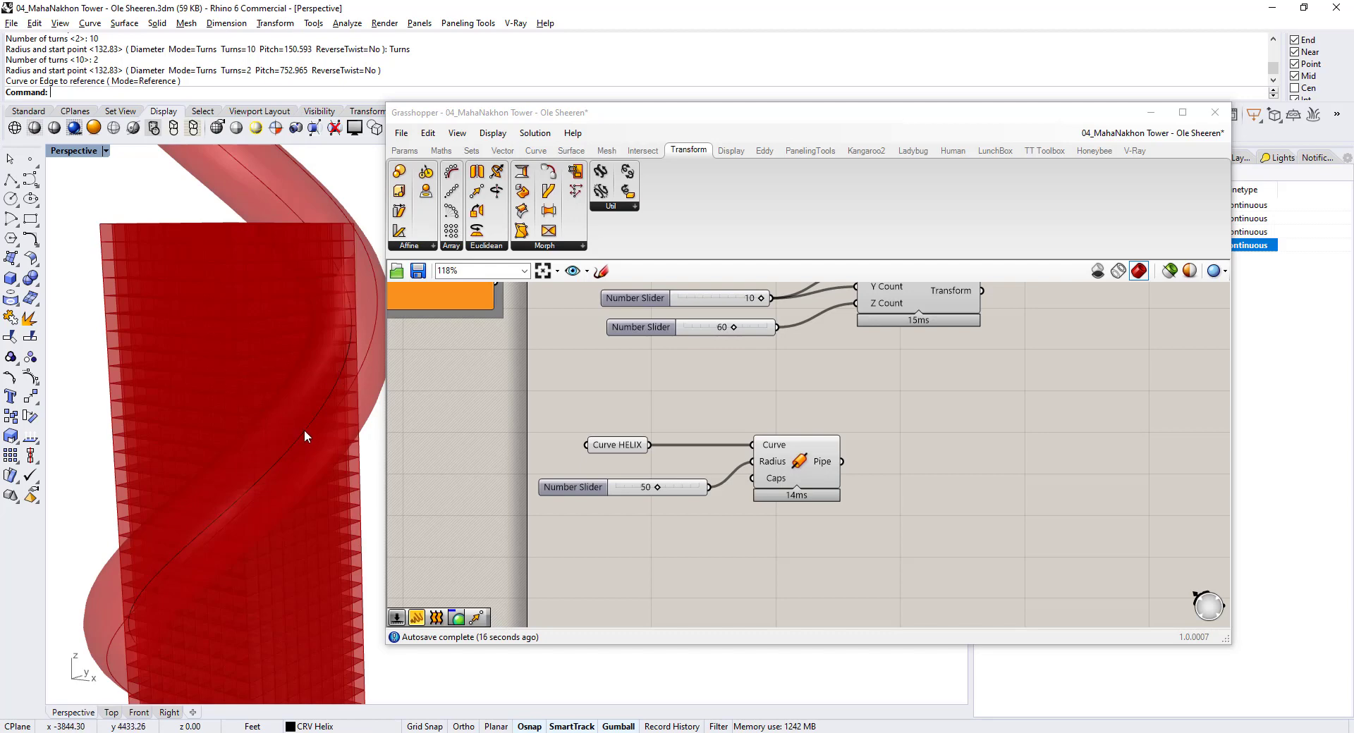
- Add a Point In Brep component and place it beyond the Pipe component with space between them
right_drag(787, 548, 701, 517)
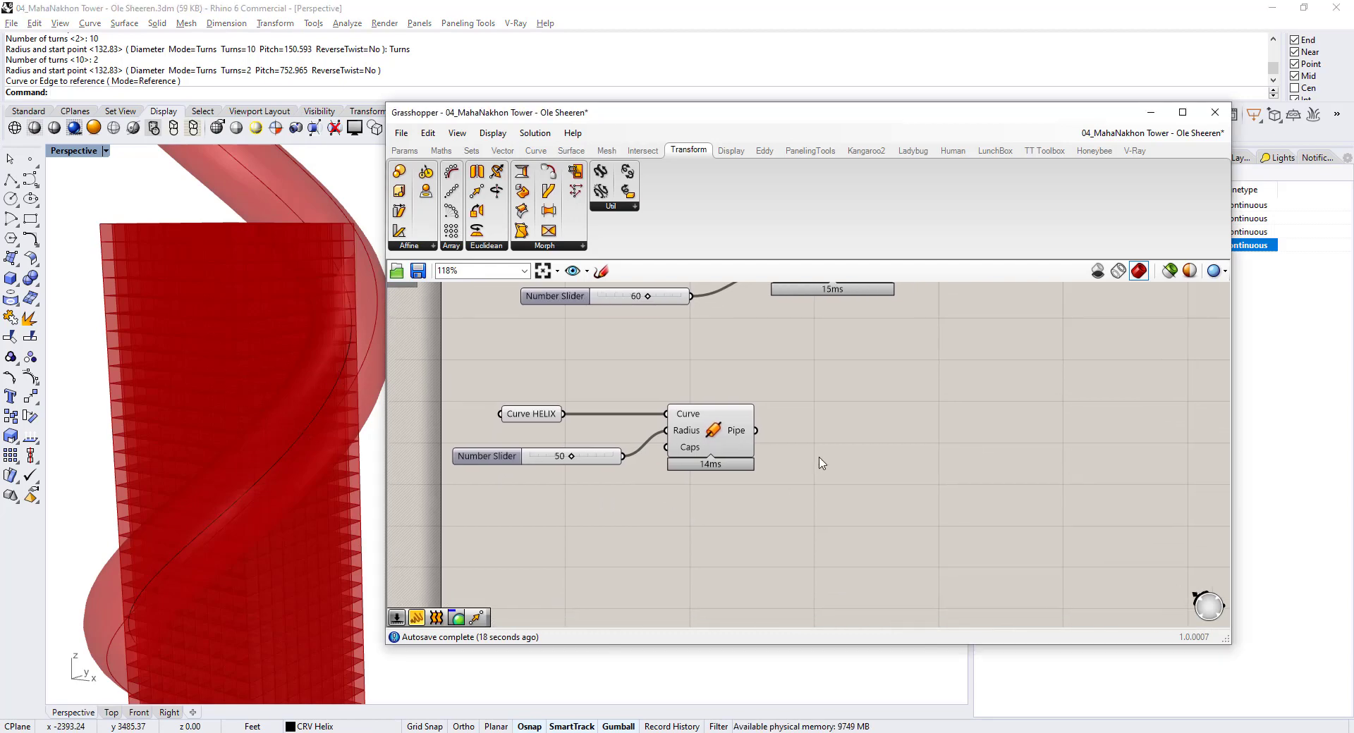
double_click(822, 458)
text(point in)
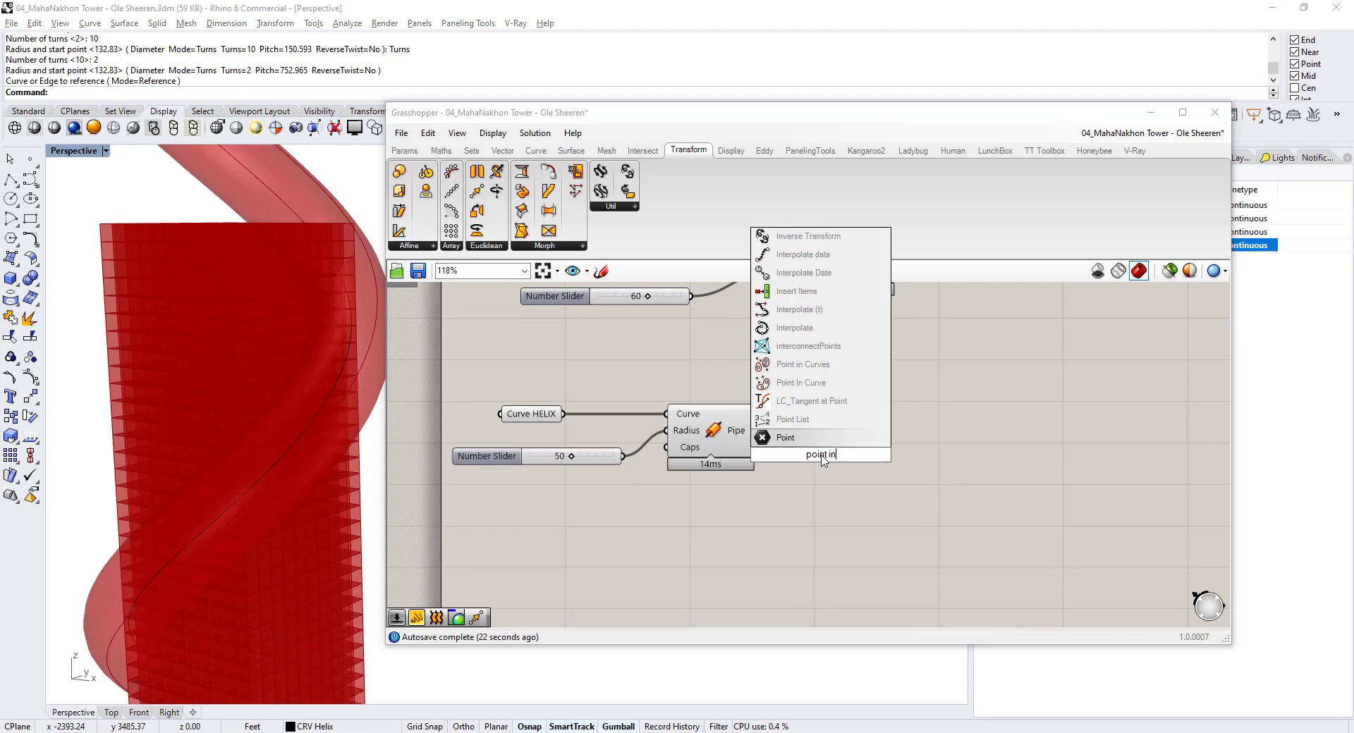
text( brep)
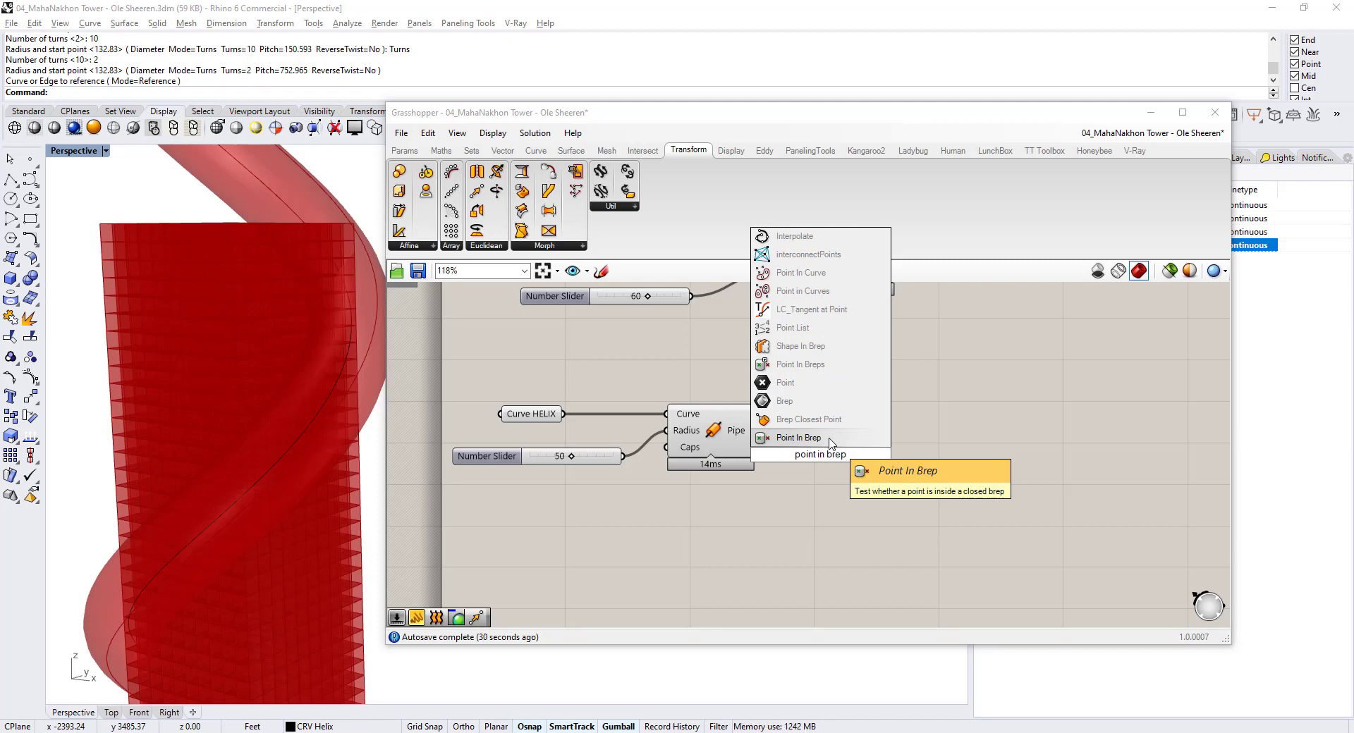
click(829, 438)
drag(830, 442, 944, 430)
click(952, 503)
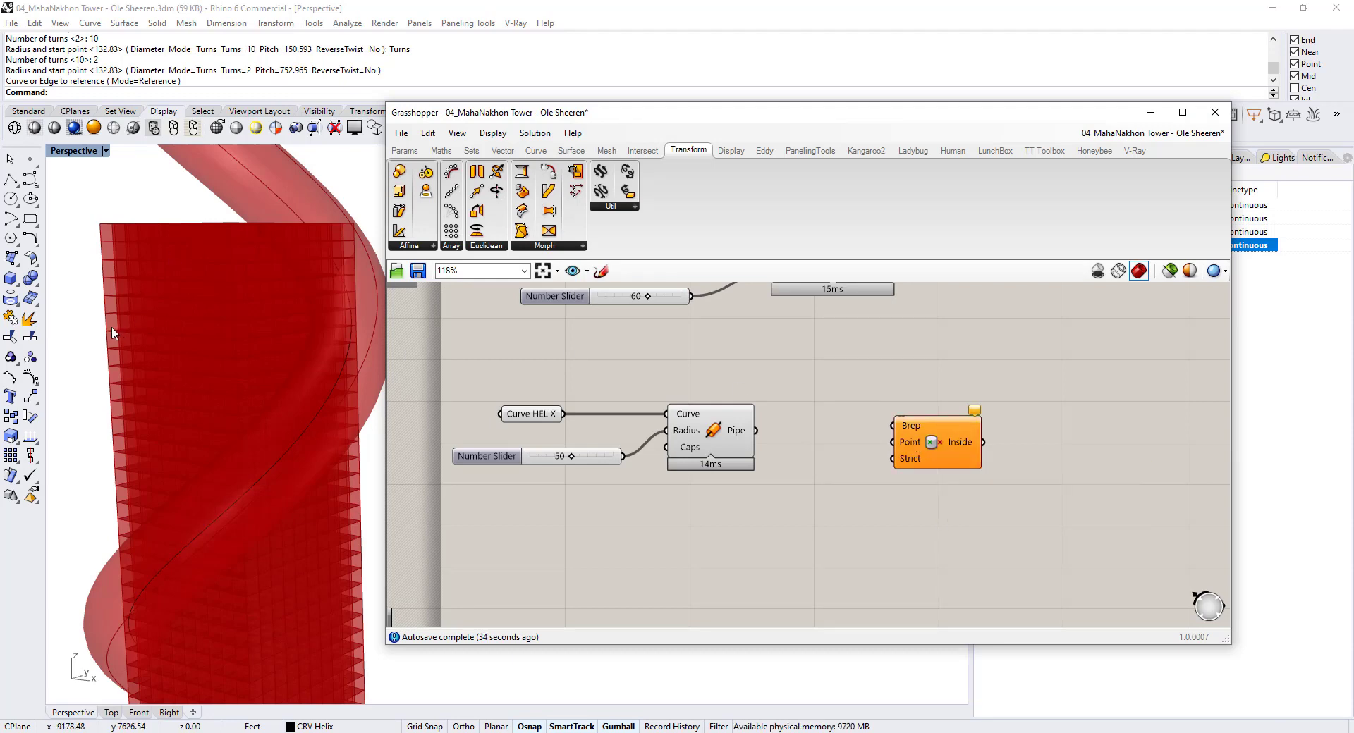
- Examine the Point In Brep inputs, the tower's boxes within the helix pipe, and the pipe's end above the roof
scroll(112, 326, up, 8)
scroll(153, 313, down, 10)
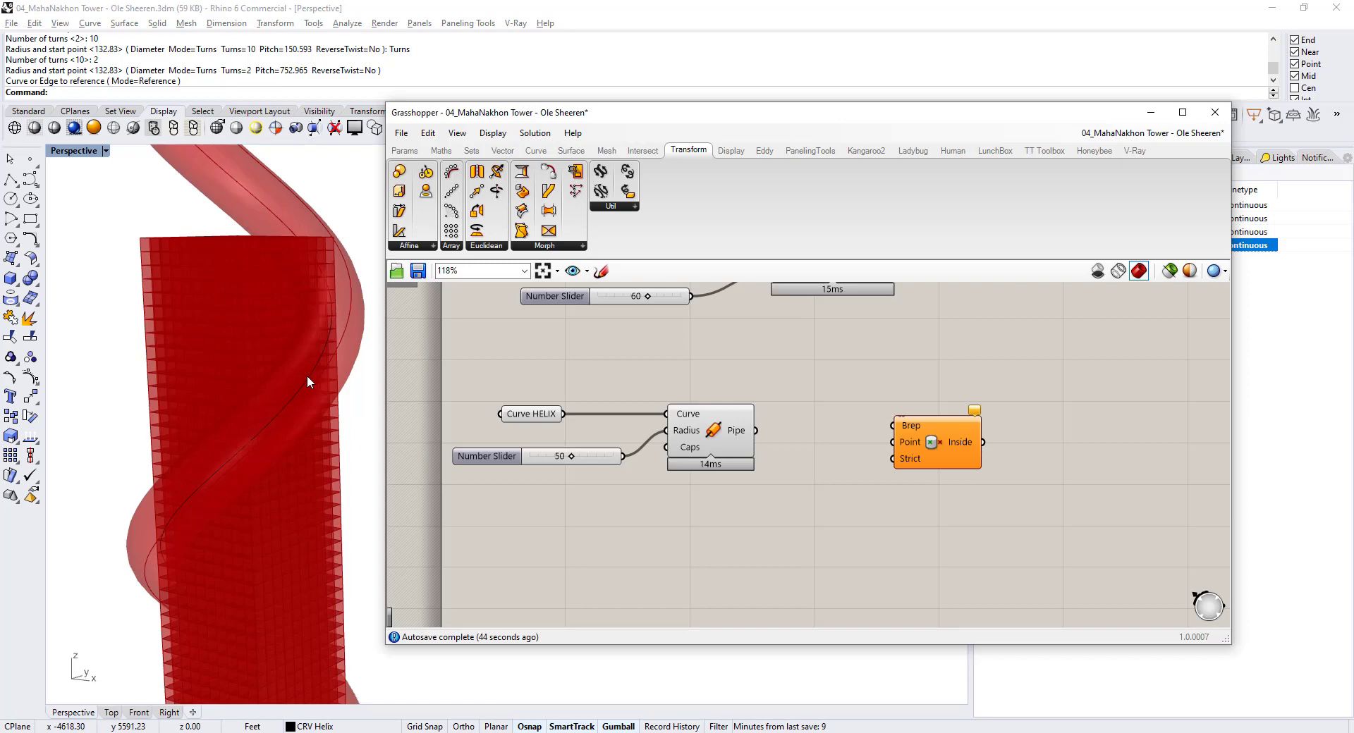
scroll(764, 452, up, 2)
mouse_move(827, 417)
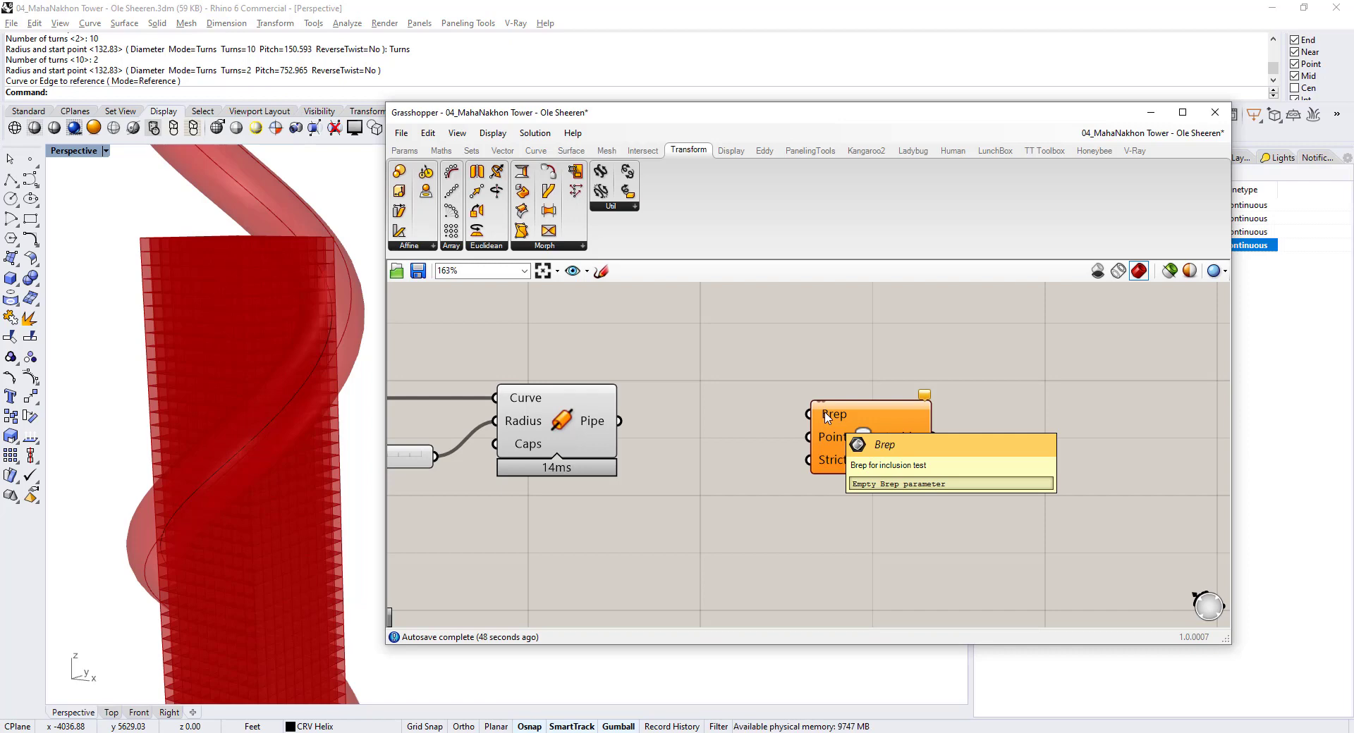
mouse_move(865, 453)
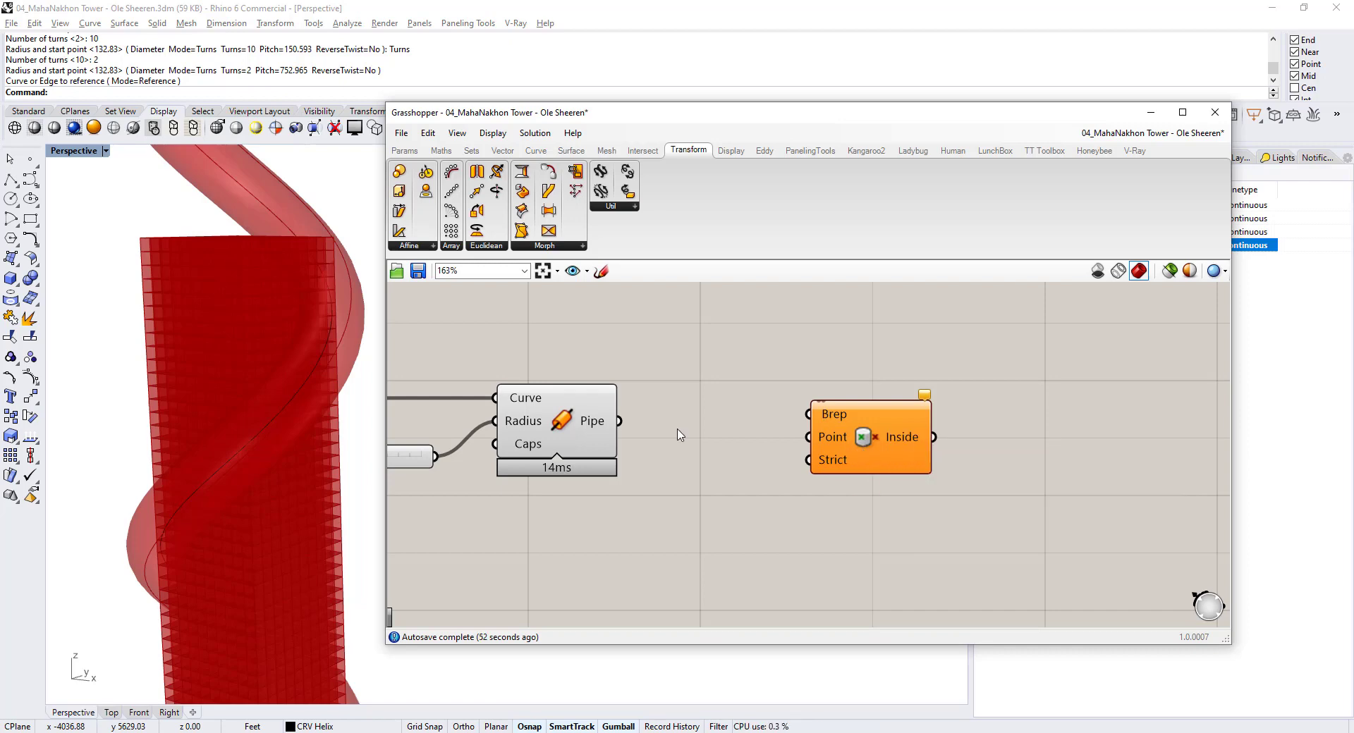
click(578, 432)
right_drag(264, 331, 367, 373)
mouse_move(598, 427)
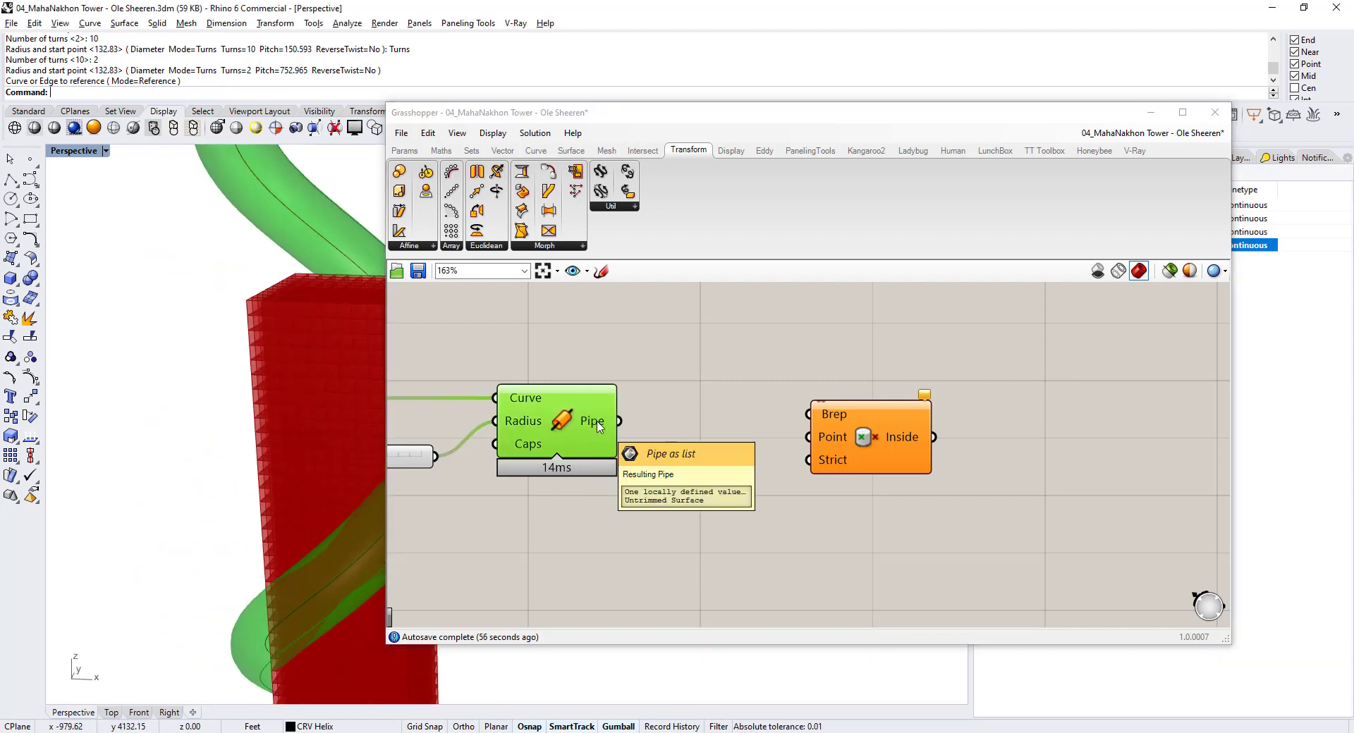
right_drag(293, 304, 287, 341)
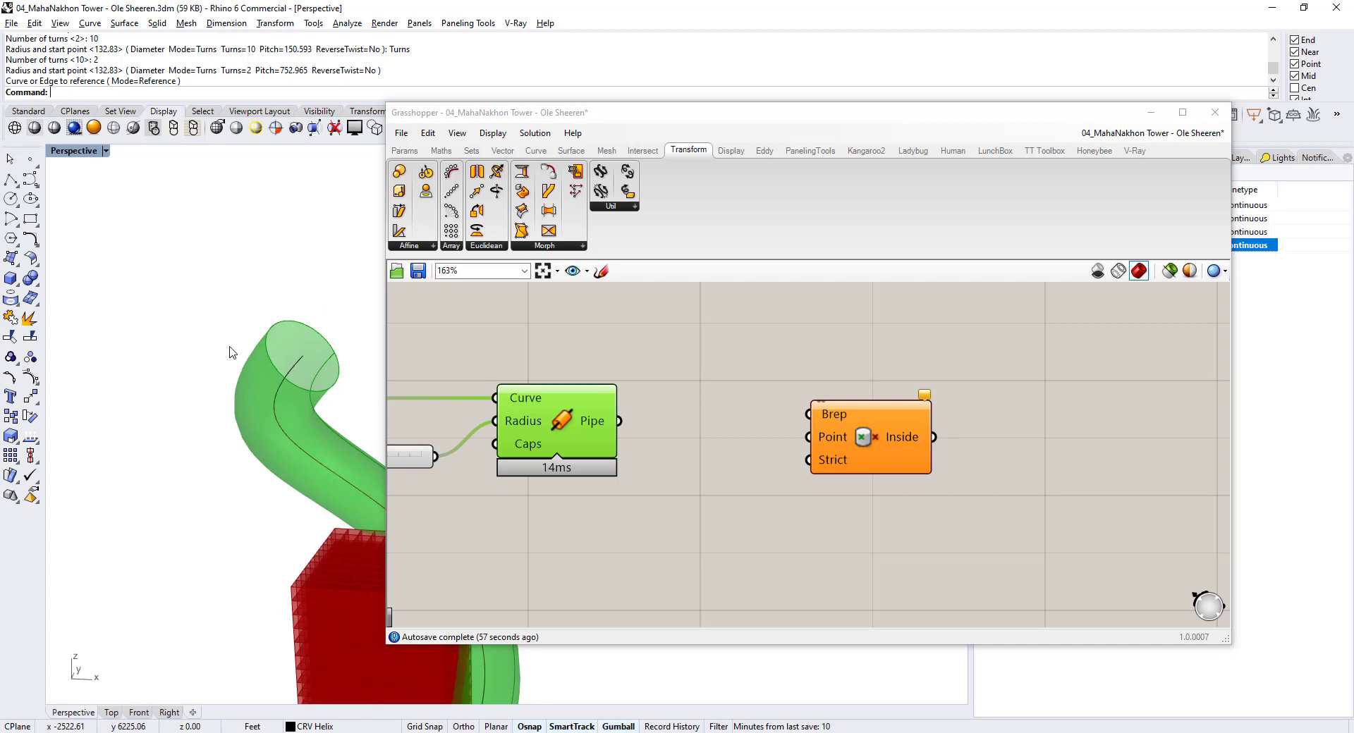
- Add a Cap Holes component and connect the Pipe output to its Brep input
double_click(659, 428)
text(cap)
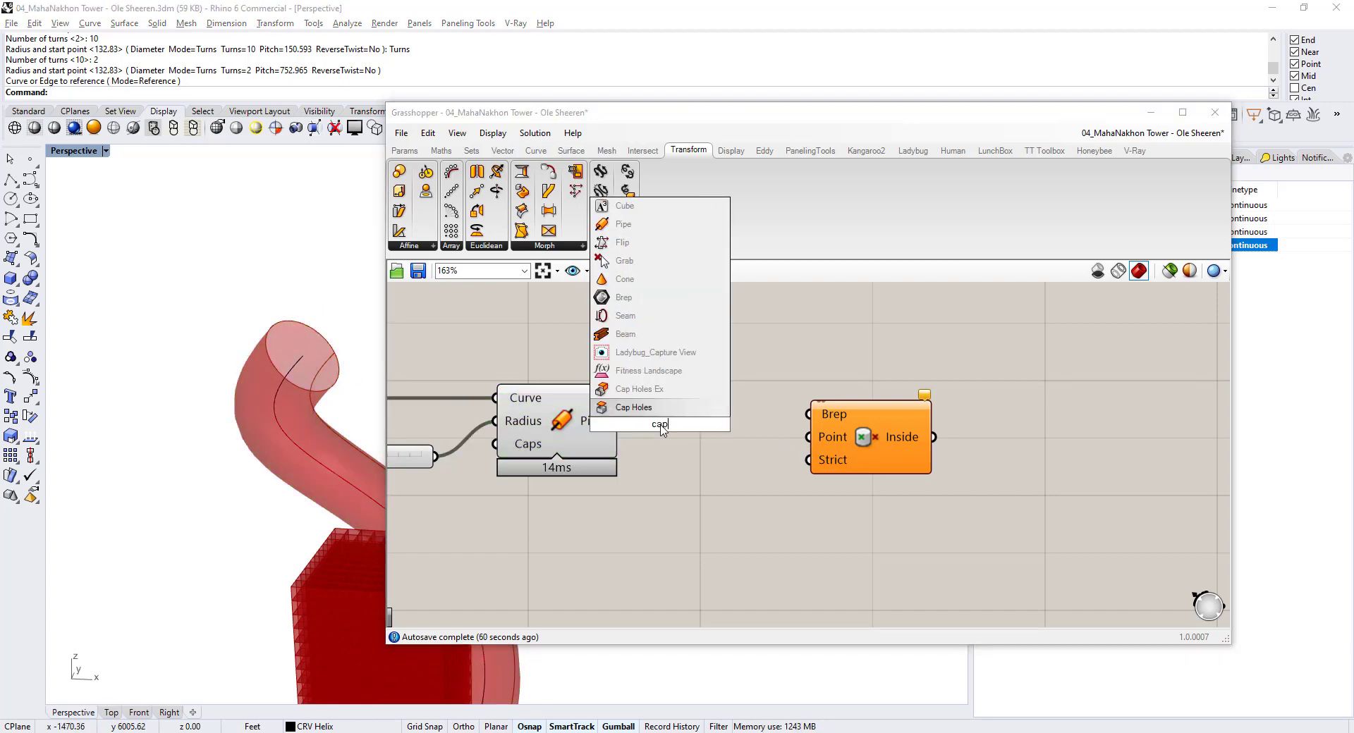
key(Return)
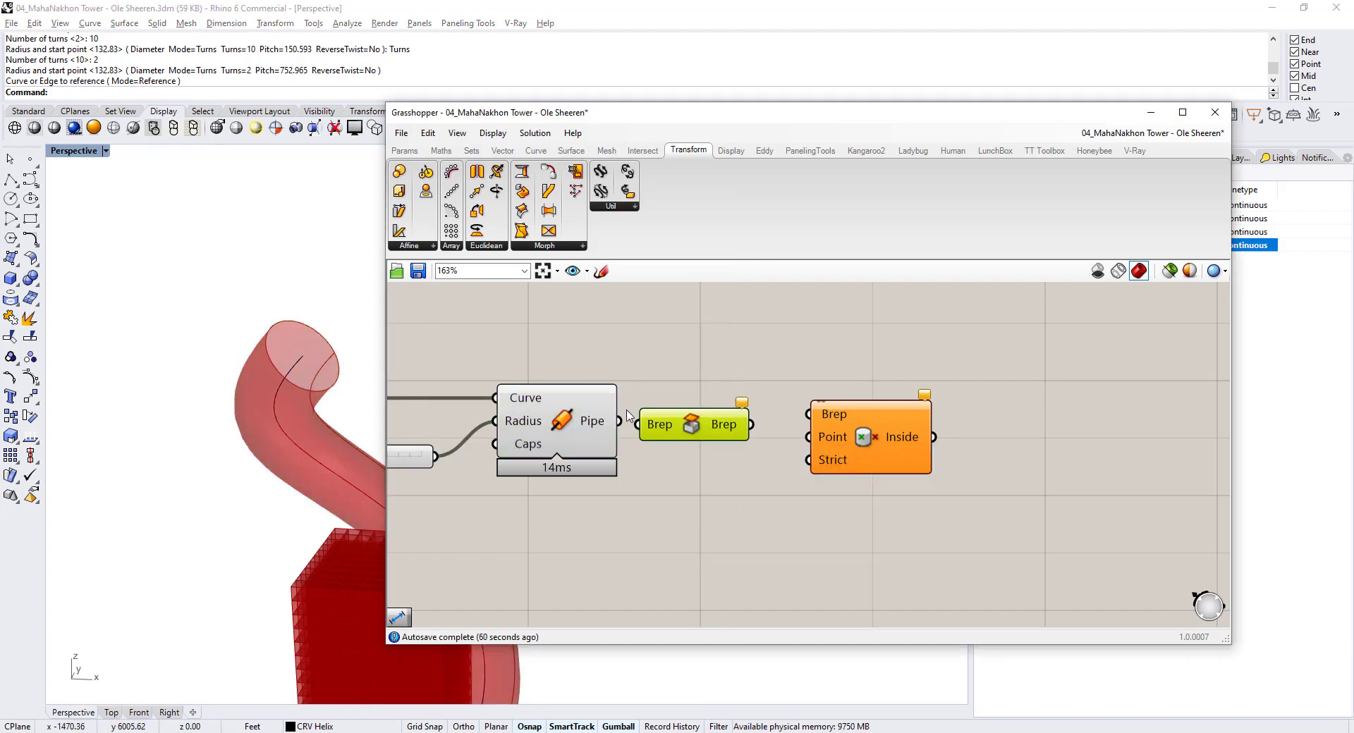
drag(623, 424, 637, 425)
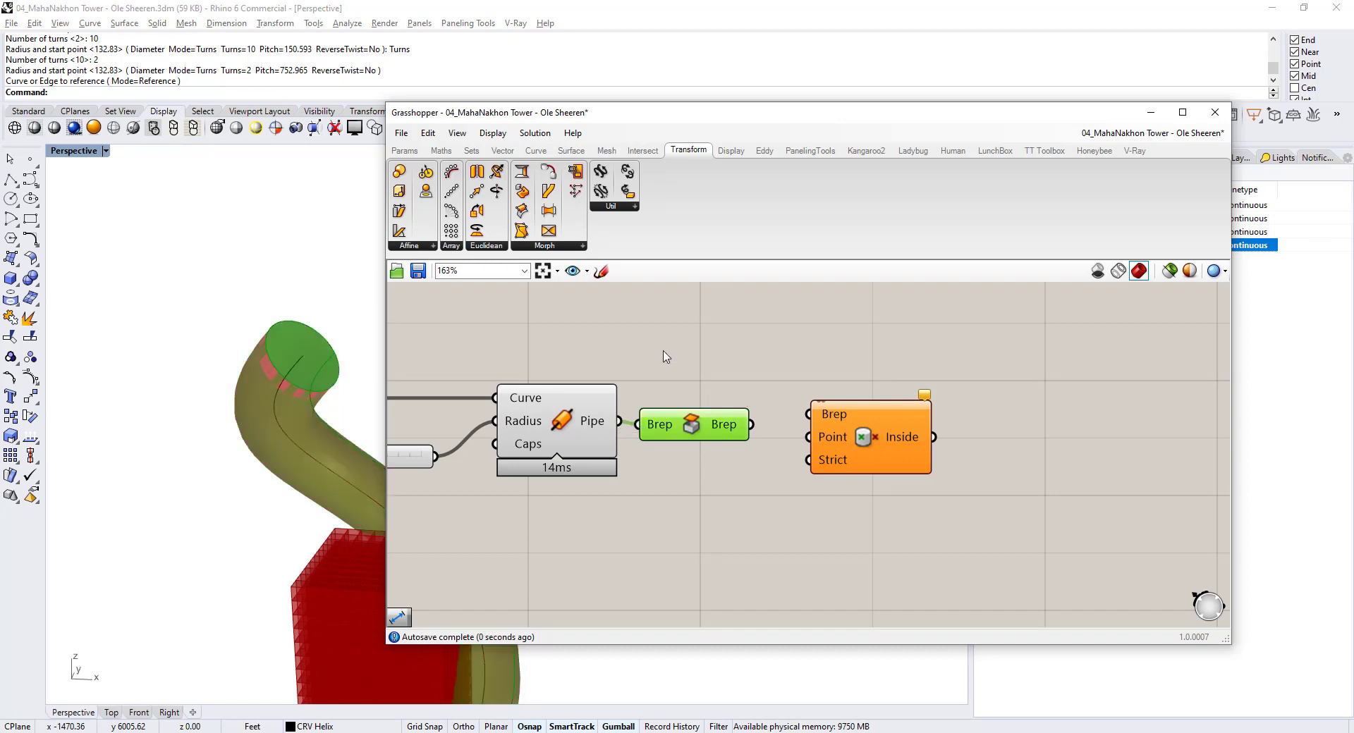
- Connect the Cap Holes output to Point In Brep's Brep input and hide the previews of Pipe and Cap Holes
click(611, 440)
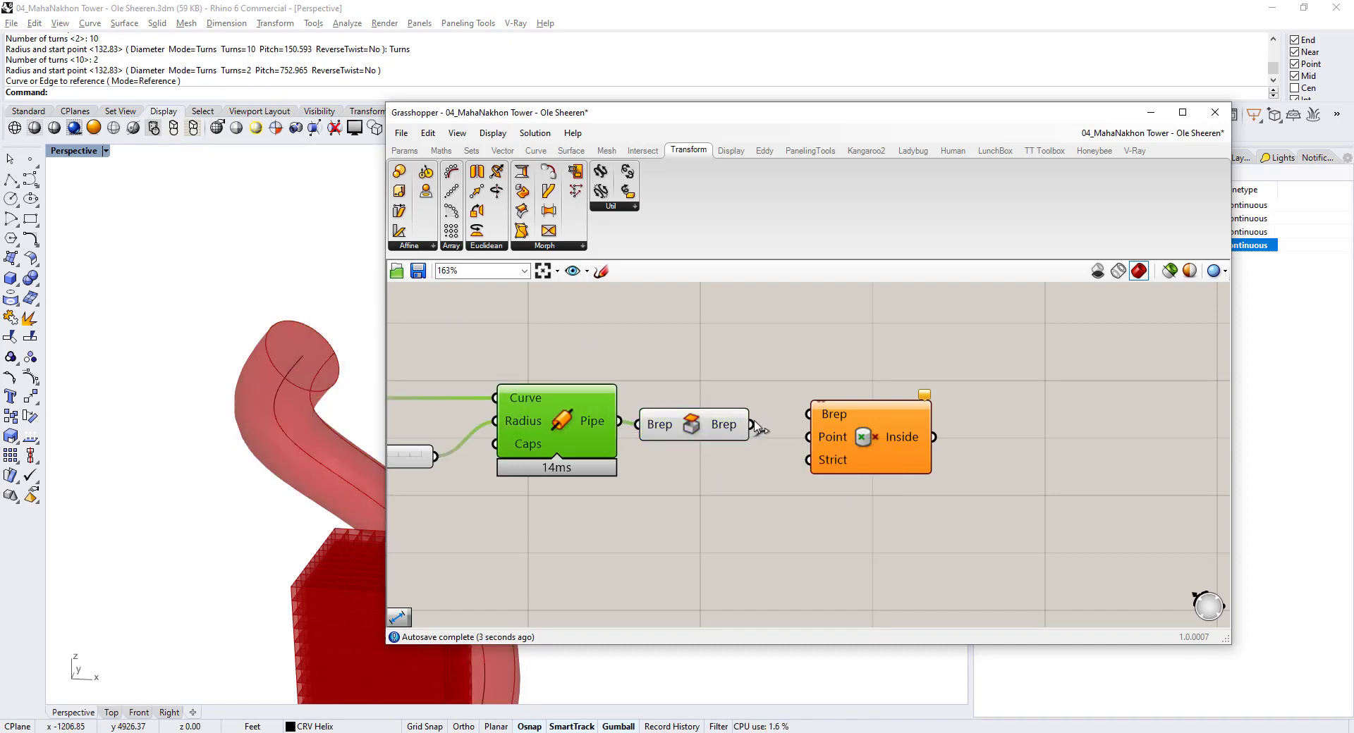
drag(752, 423, 814, 414)
drag(861, 439, 865, 449)
click(802, 370)
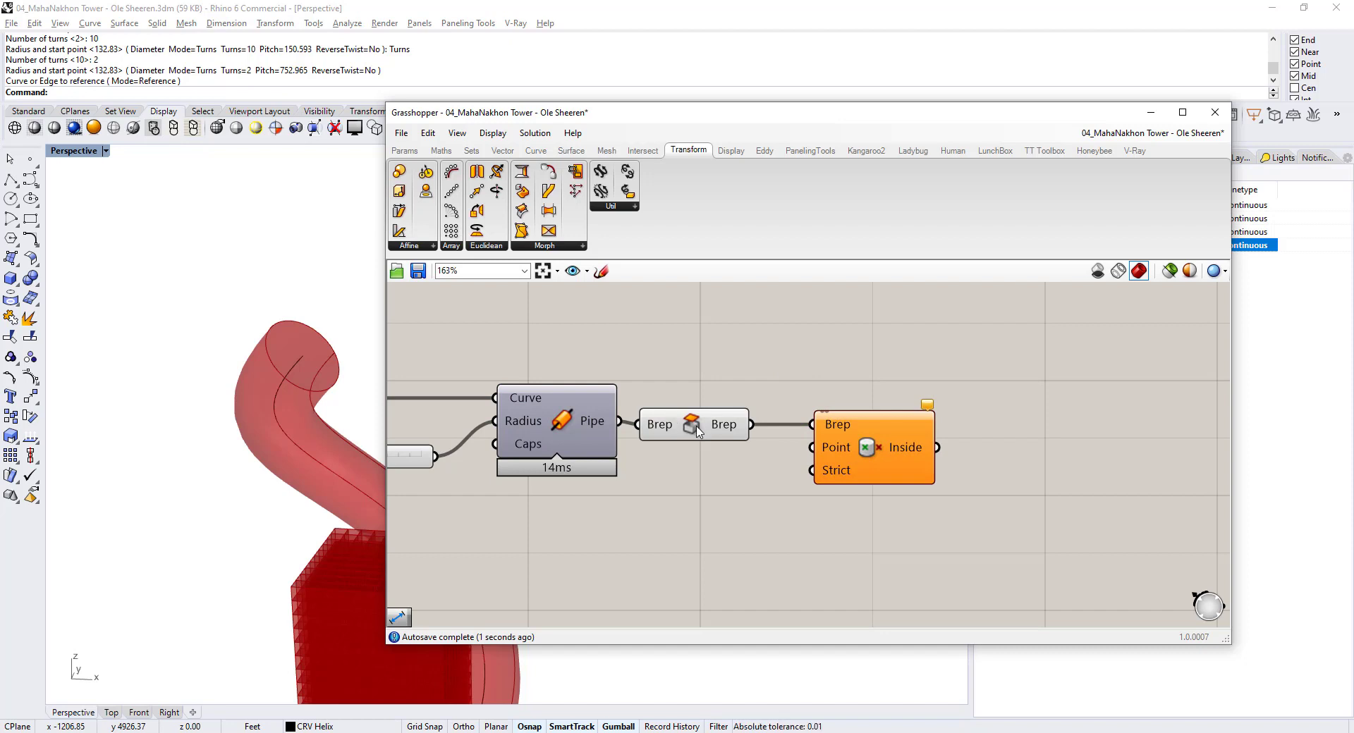
drag(696, 432, 717, 432)
click(965, 474)
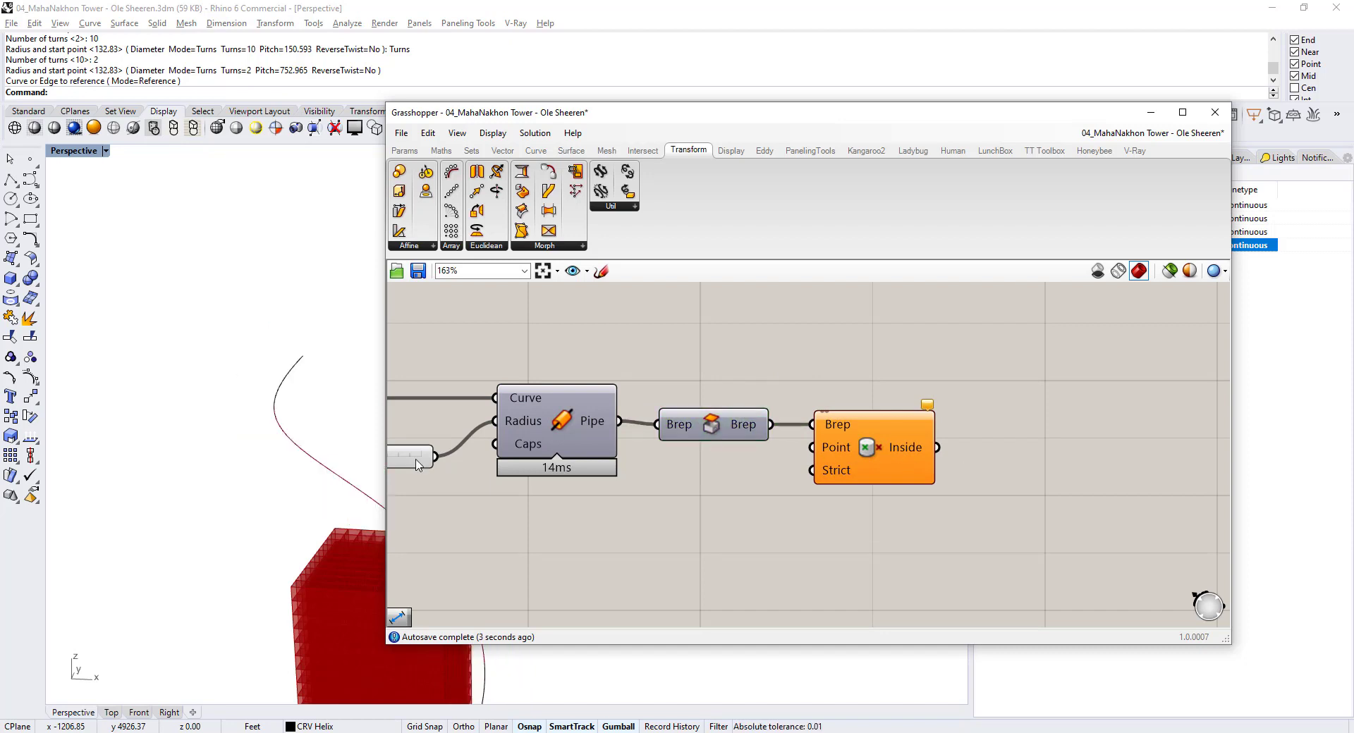
- Add a Volume component and connect the box array's Geometry output to it to get the centroid of each box
click(324, 505)
scroll(323, 506, down, 7)
shift+right_drag(332, 572, 267, 433)
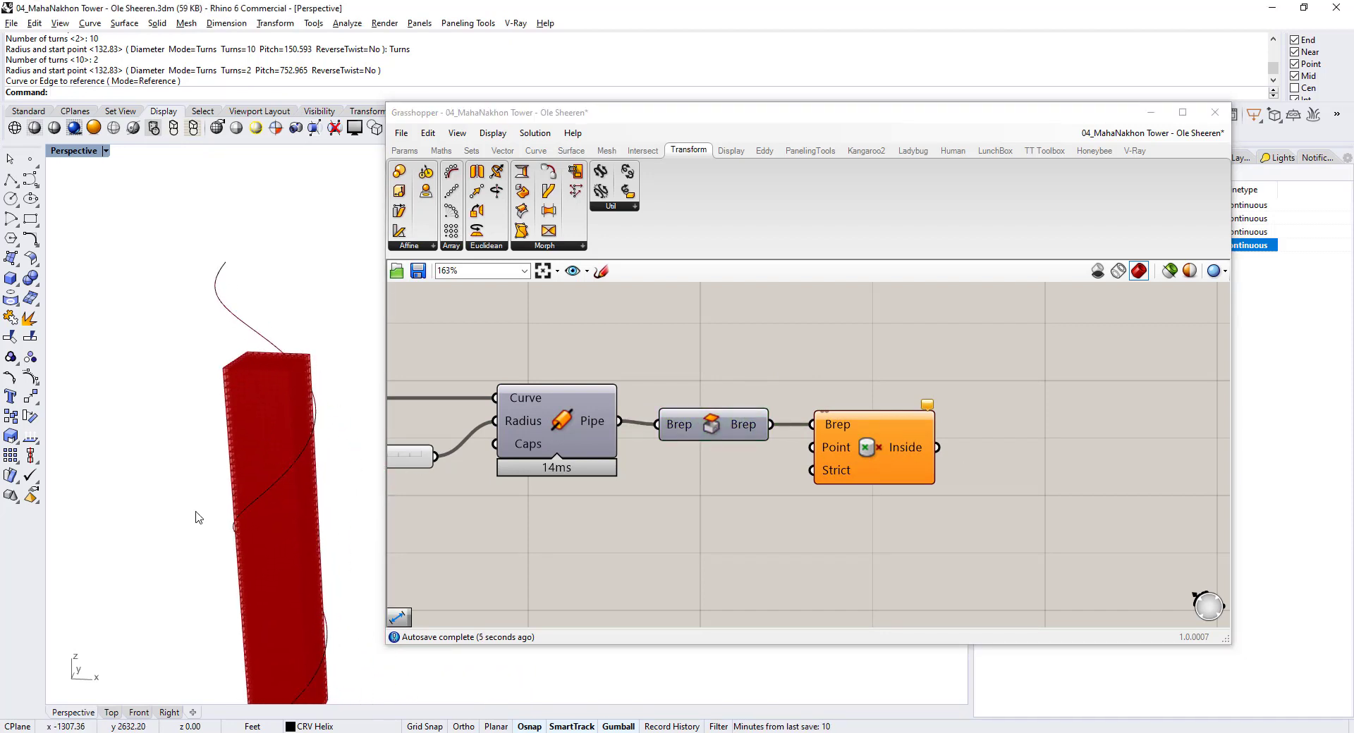
shift+right_drag(301, 599, 265, 451)
scroll(249, 589, up, 11)
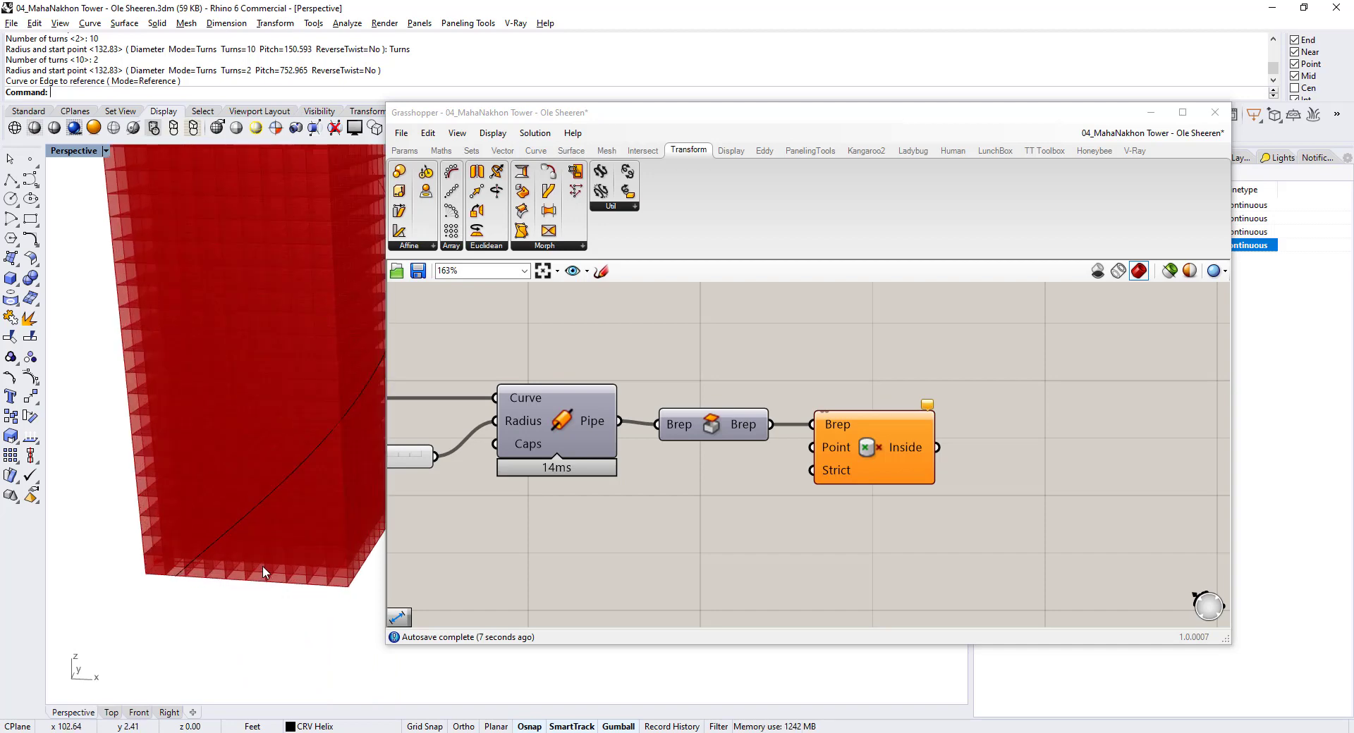
scroll(263, 571, down, 3)
scroll(590, 504, down, 3)
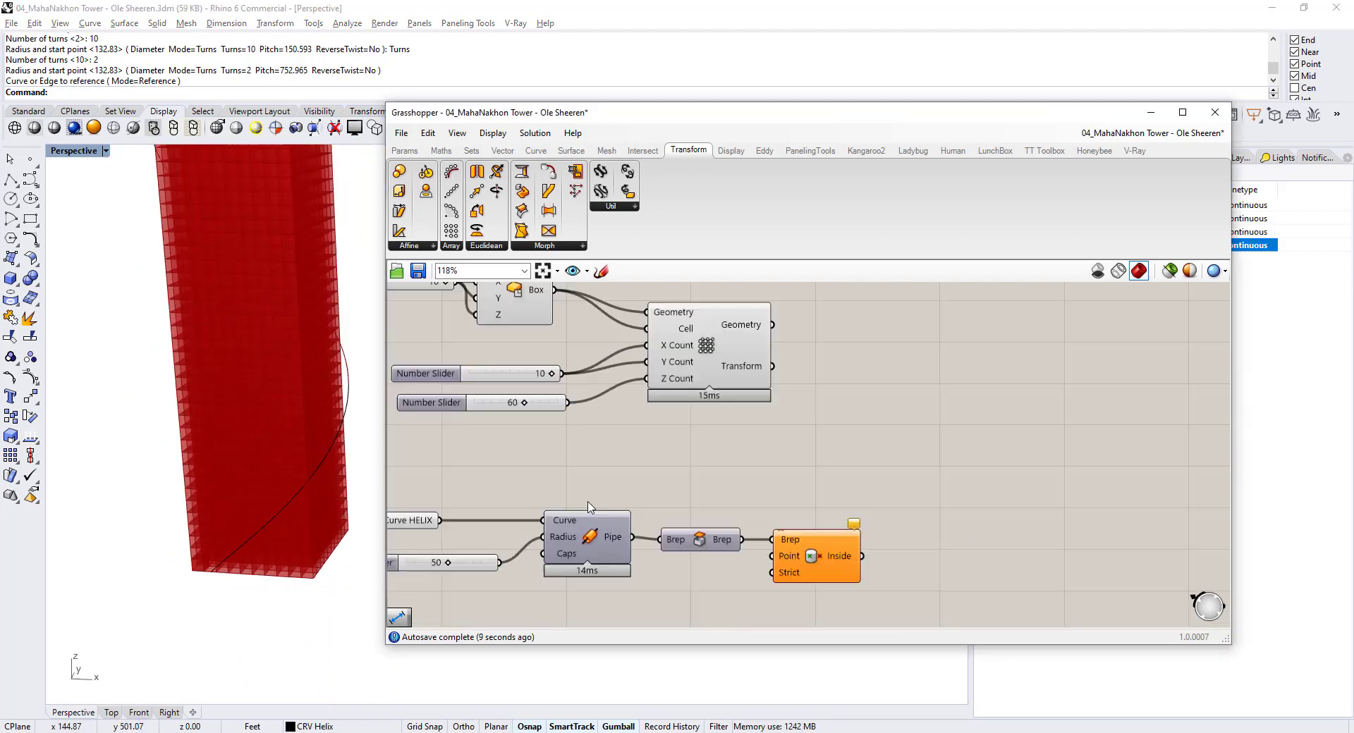
double_click(761, 407)
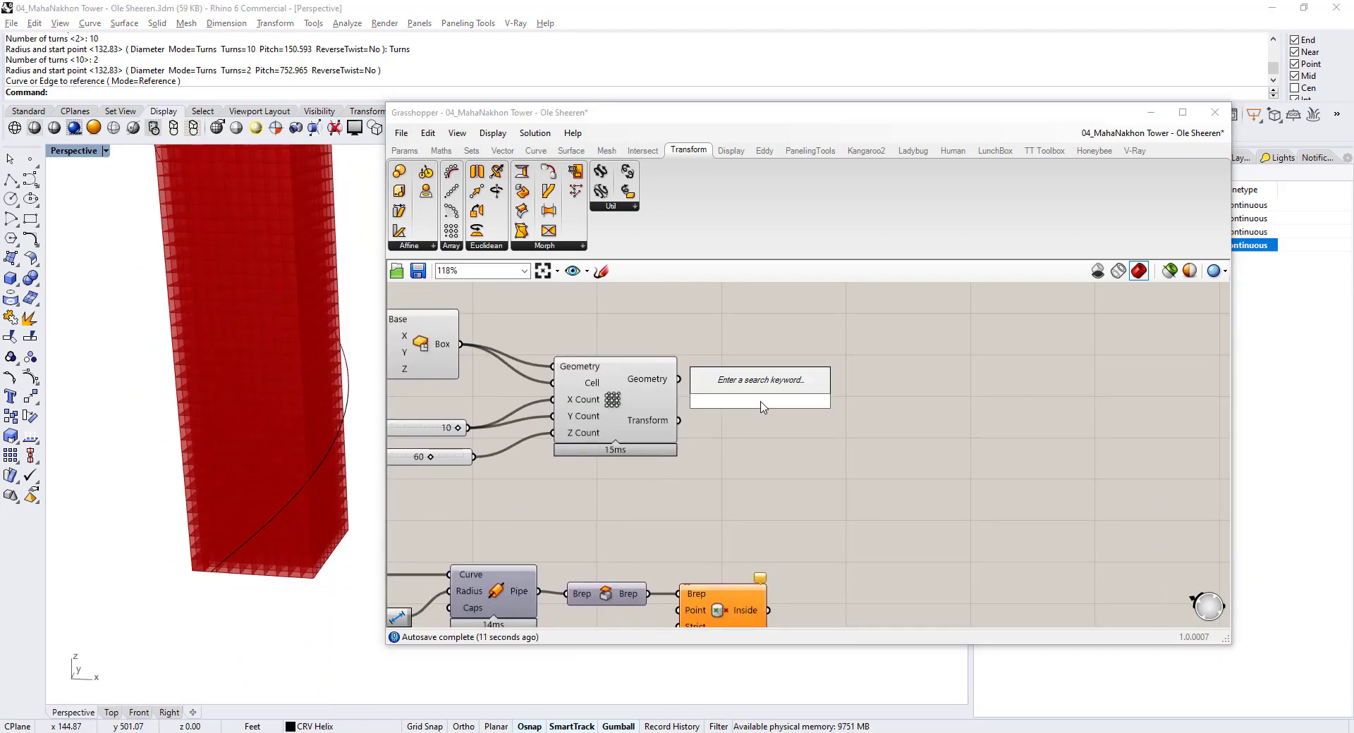
text(volume)
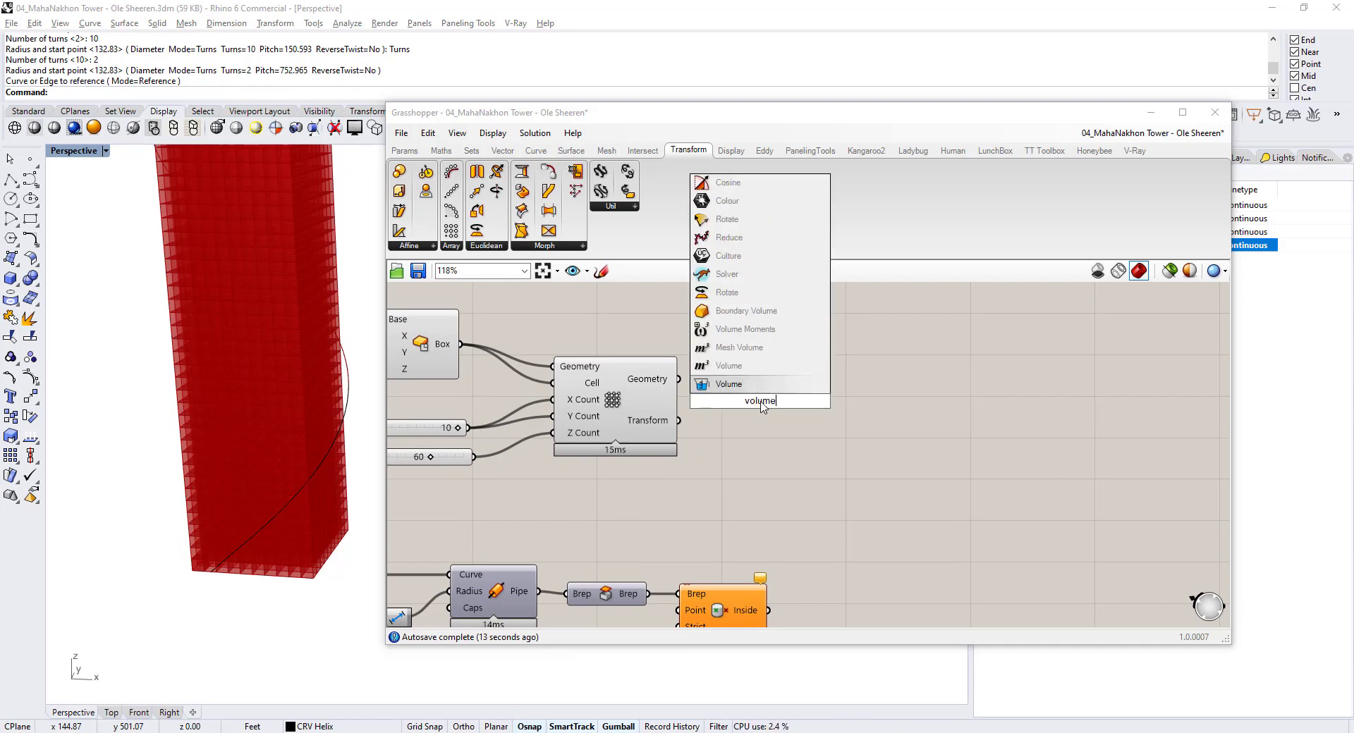
key(Return)
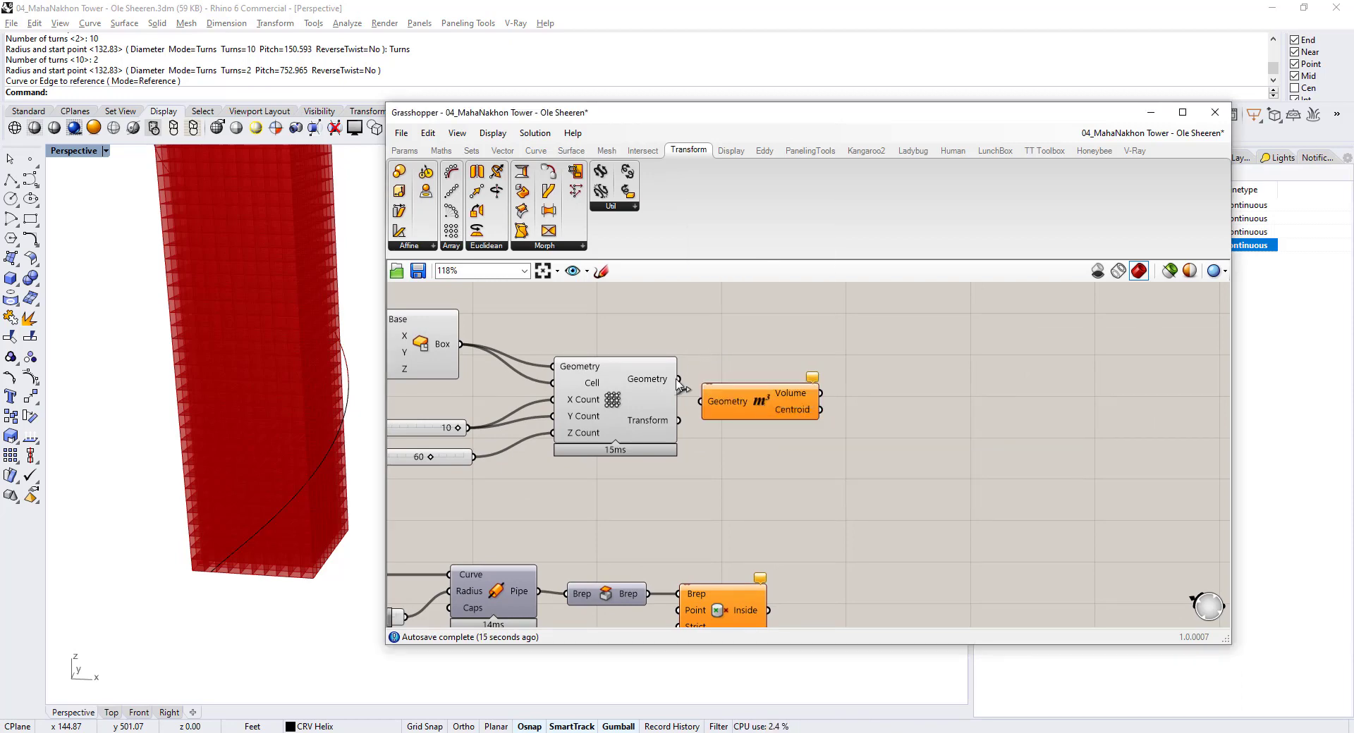
drag(698, 406, 743, 381)
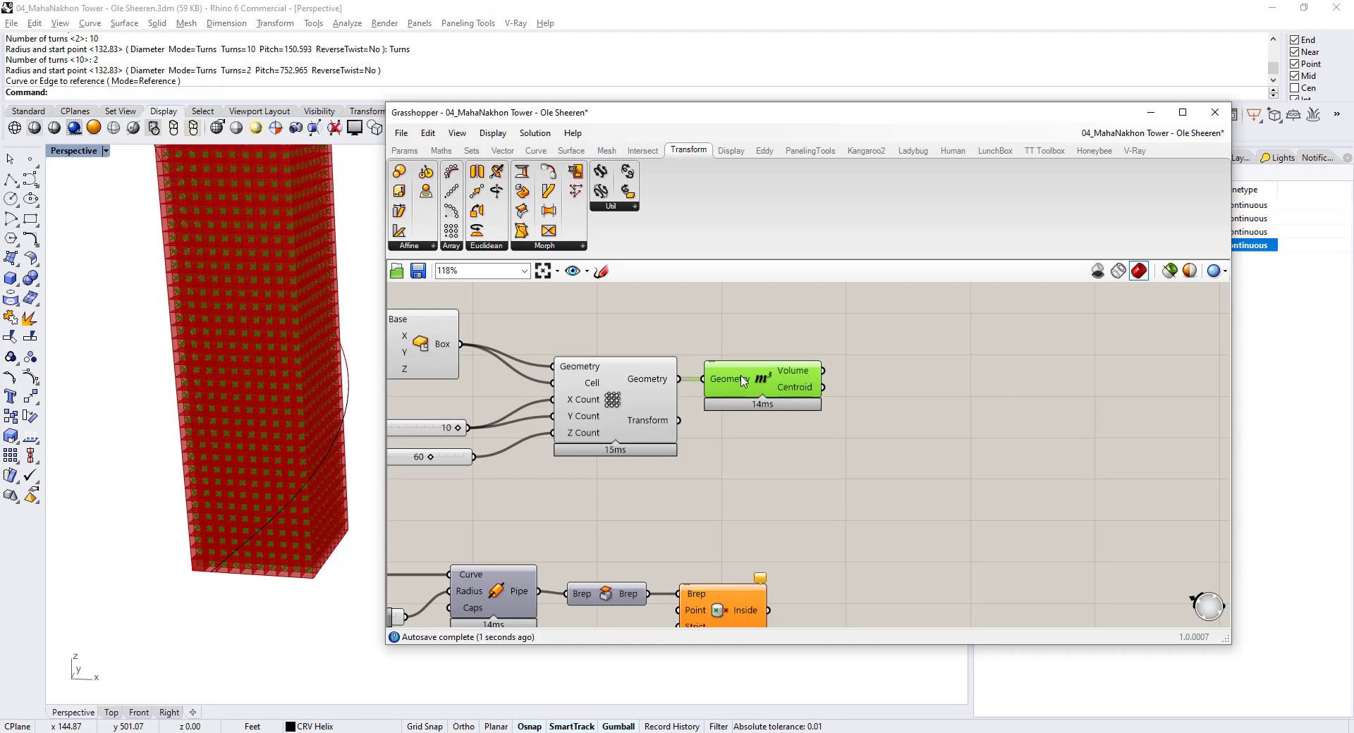
double_click(773, 317)
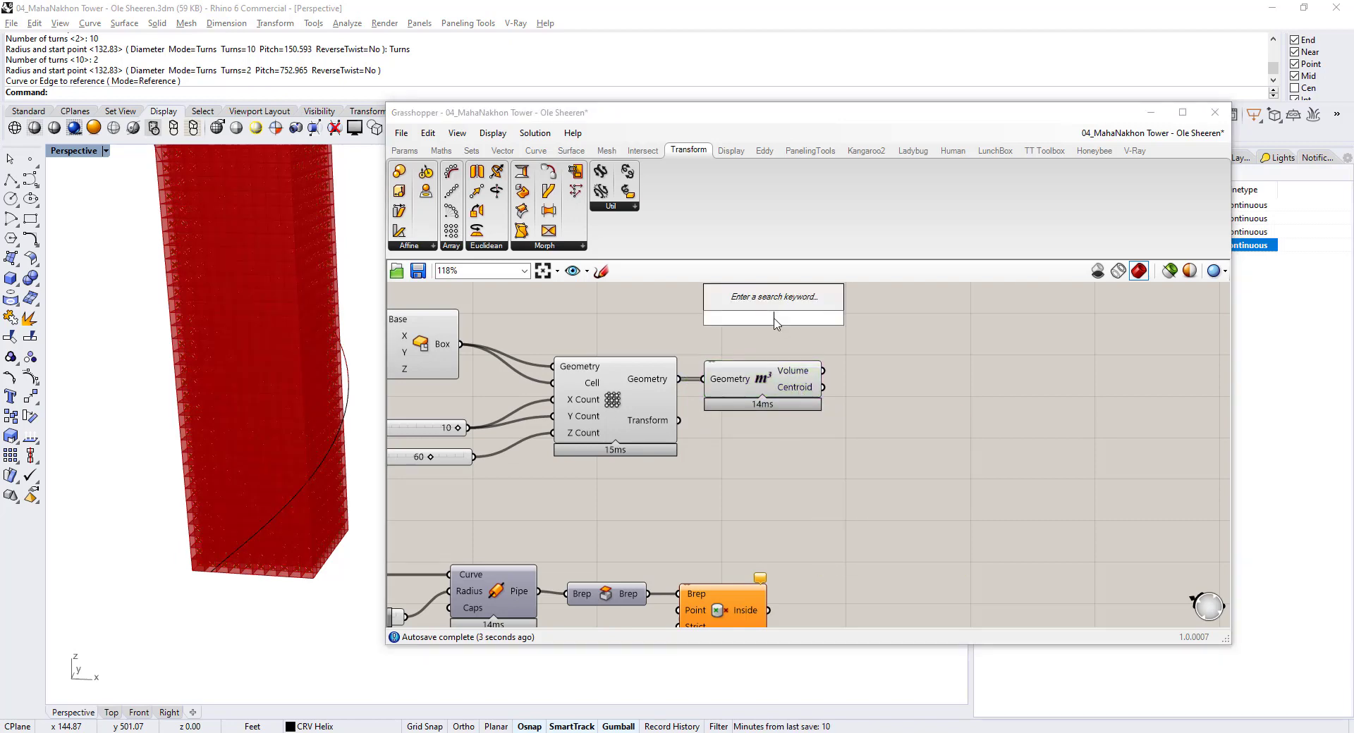
text(area)
key(Return)
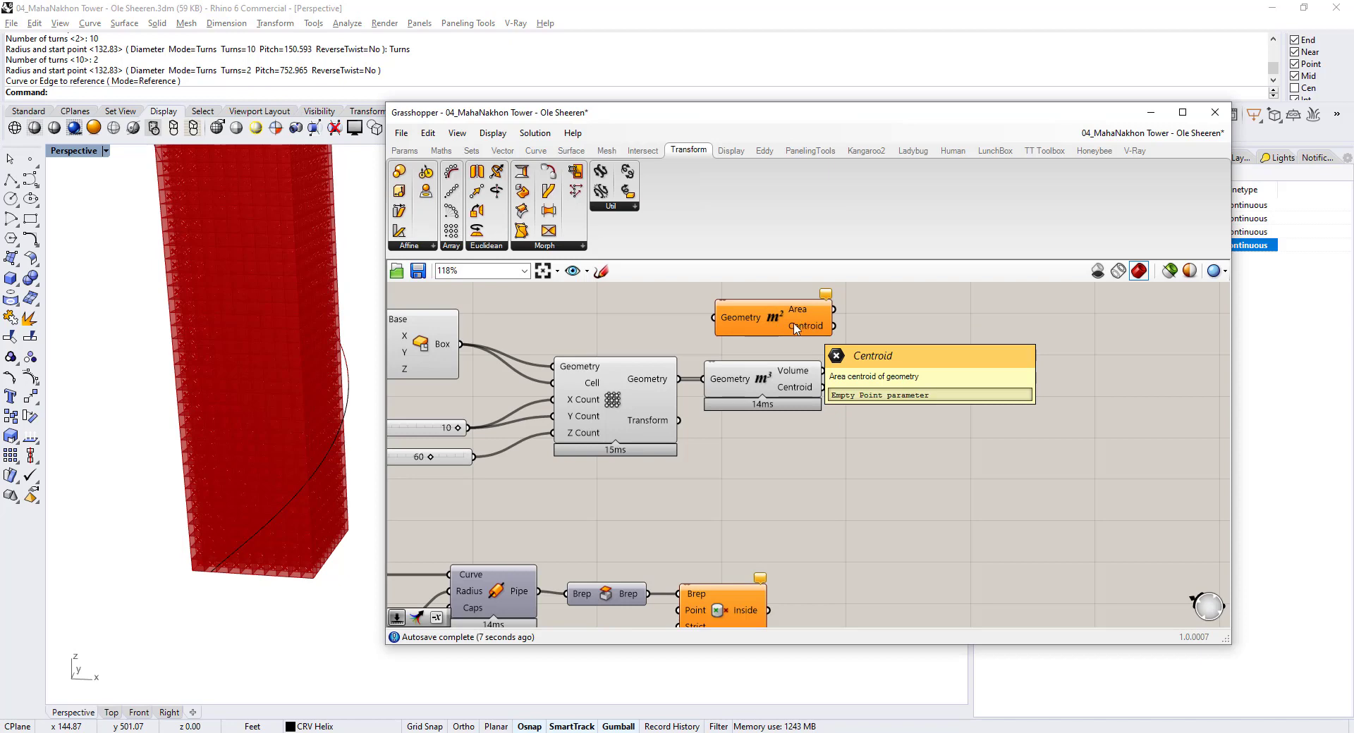
key(ctrl+z)
- Hide the box array's preview and connect Volume's Centroid output to Point In Brep's Point input
click(784, 381)
click(643, 394)
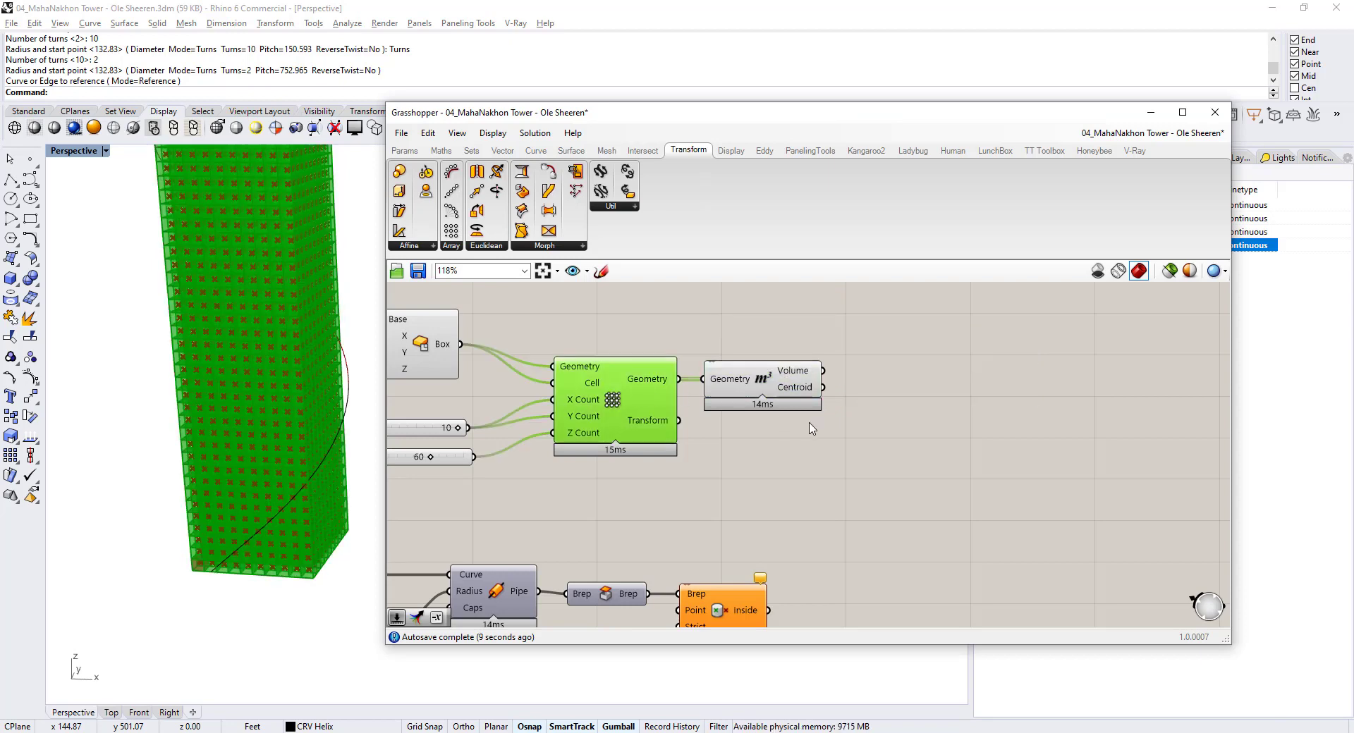
click(806, 393)
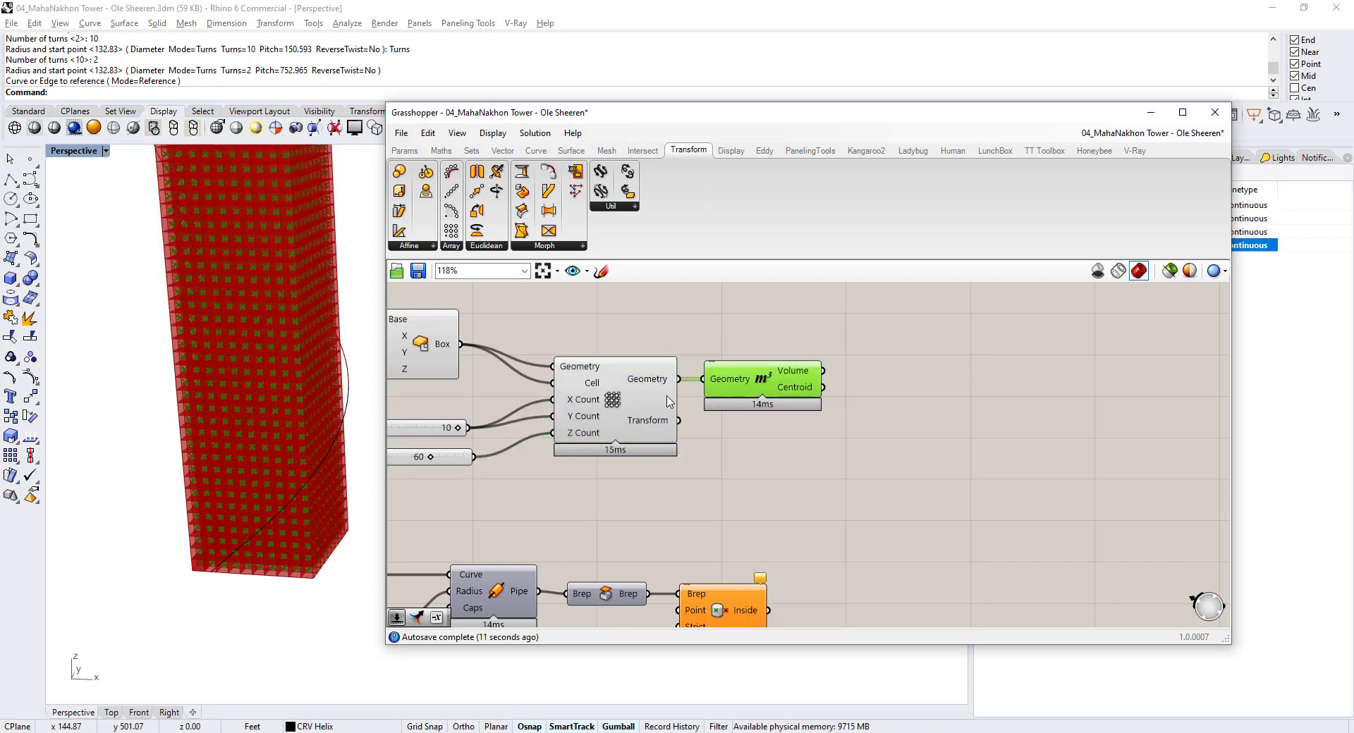
click(644, 403)
key(ctrl+q)
scroll(282, 362, down, 6)
shift+right_drag(279, 275, 292, 384)
scroll(267, 397, up, 8)
scroll(305, 394, down, 8)
drag(823, 387, 681, 611)
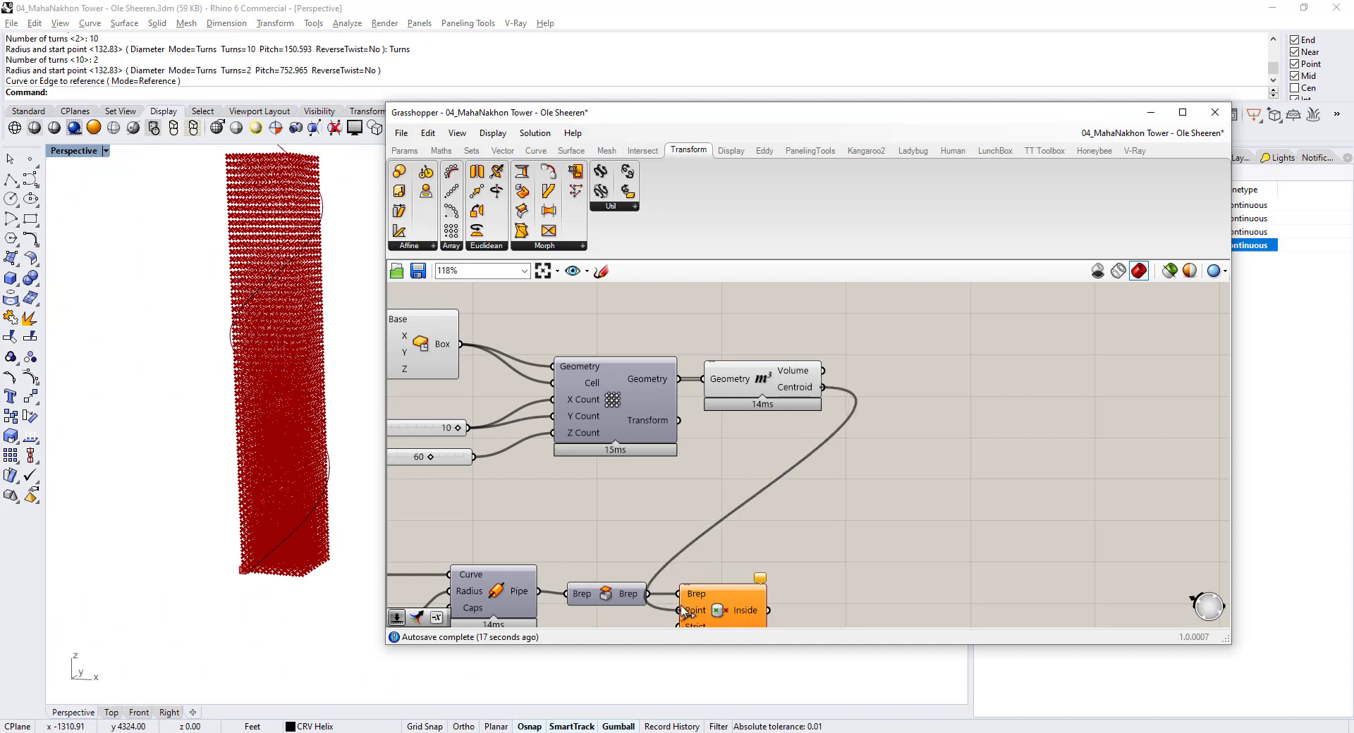
- Add a Panel, connect Point In Brep's Inside output to it, and stretch the Panel taller
scroll(804, 479, up, 5)
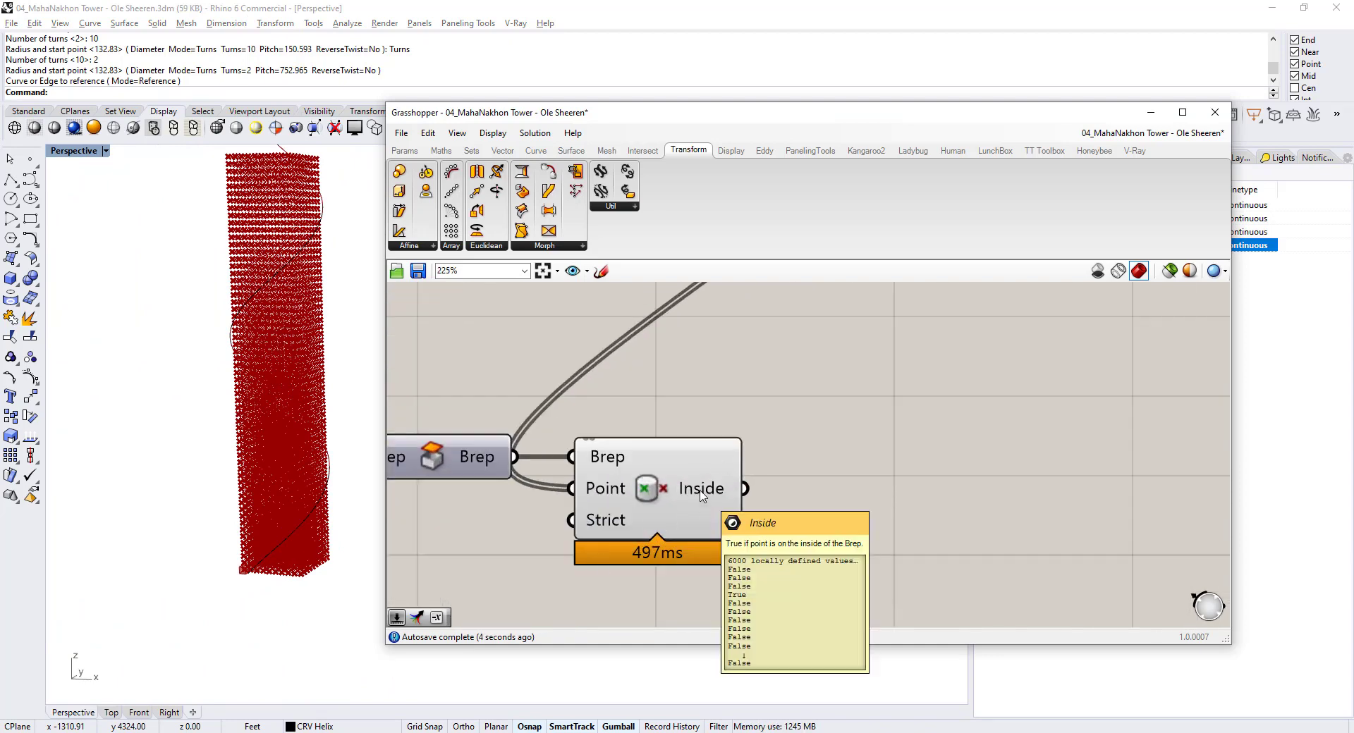
right_drag(701, 488, 651, 459)
double_click(779, 413)
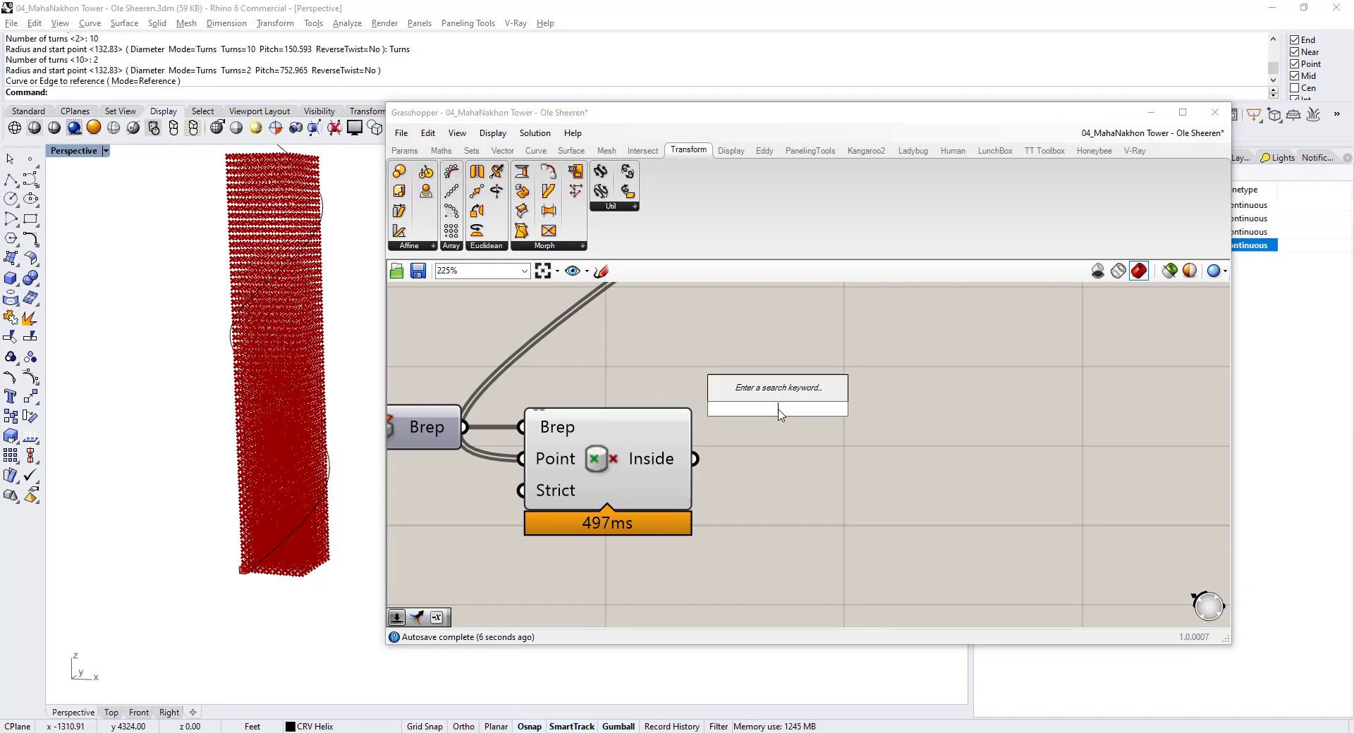
text(panel)
key(Return)
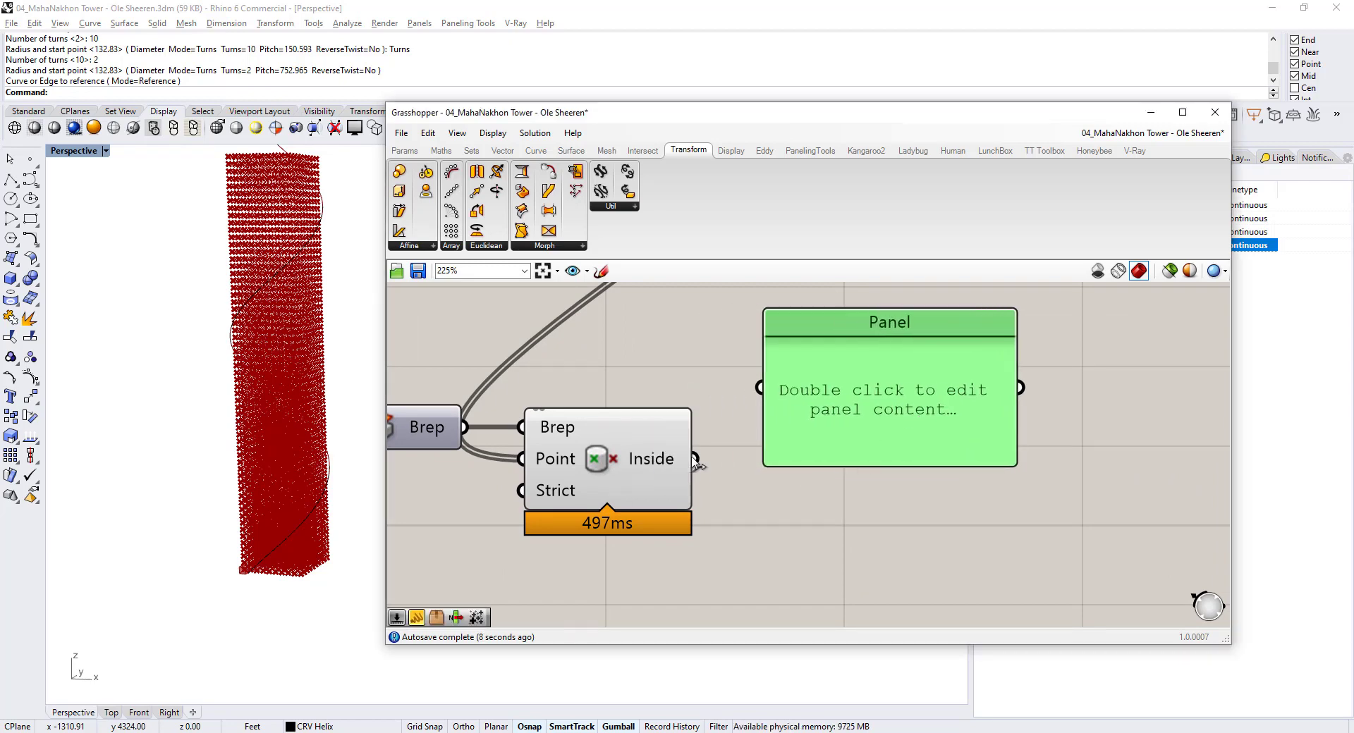
drag(695, 459, 973, 441)
scroll(533, 331, down, 4)
drag(776, 437, 776, 592)
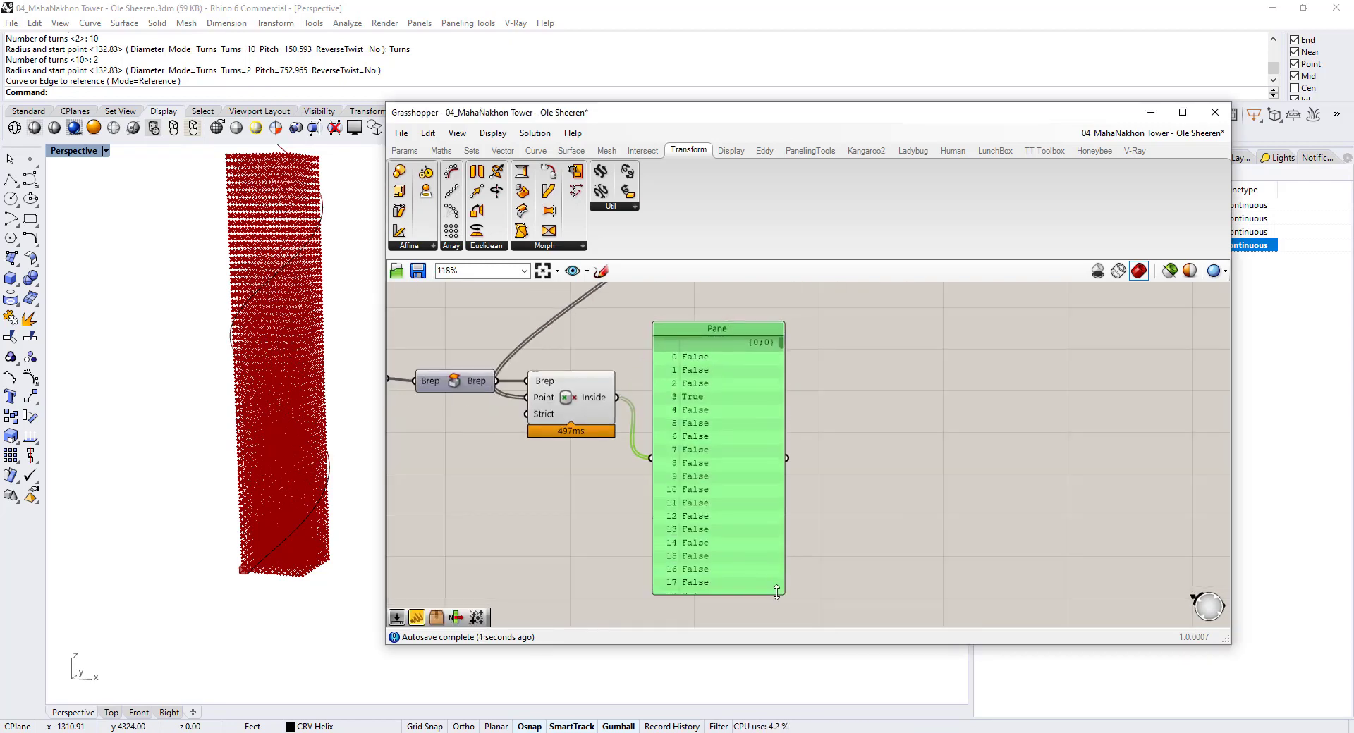
- Read the True/False values in the Panel from the first item to the last
scroll(694, 366, up, 4)
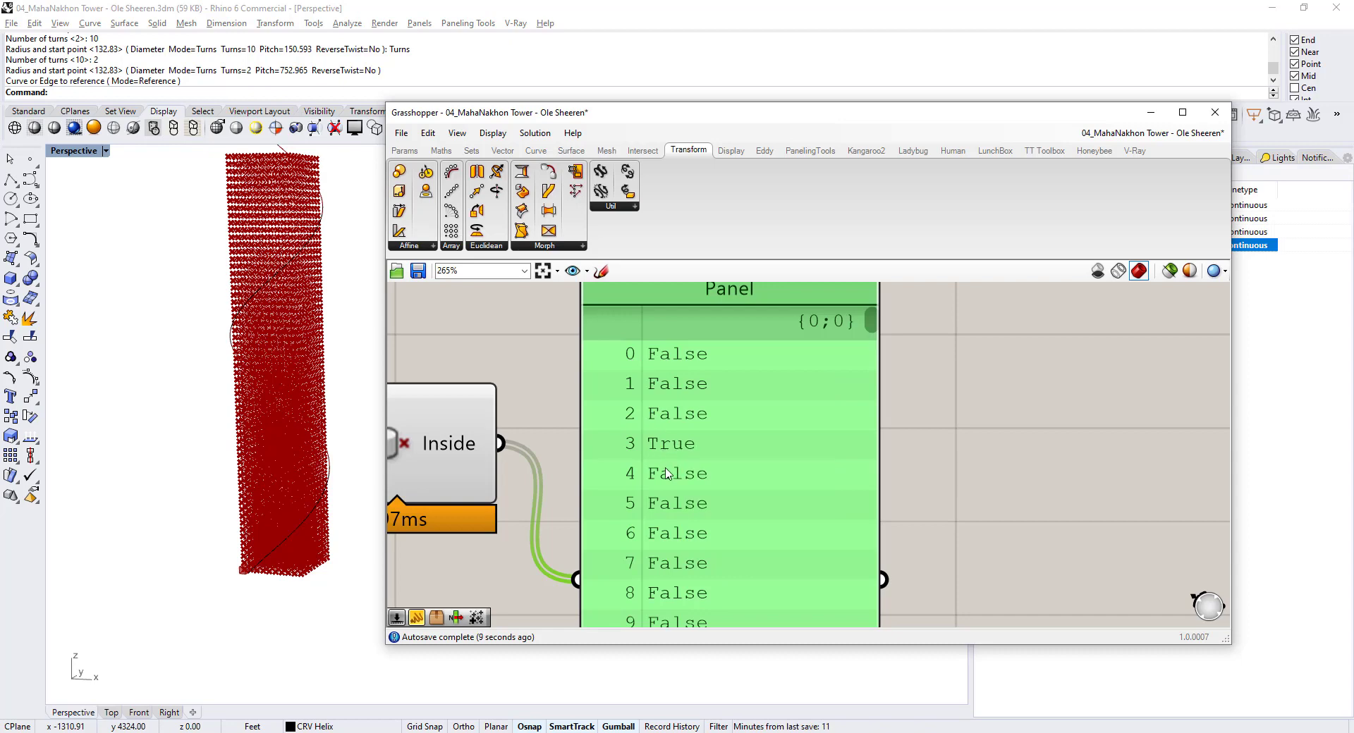
scroll(693, 511, down, 3)
drag(793, 313, 796, 611)
right_drag(734, 546, 703, 423)
scroll(703, 423, down, 4)
drag(736, 453, 735, 484)
scroll(716, 475, up, 4)
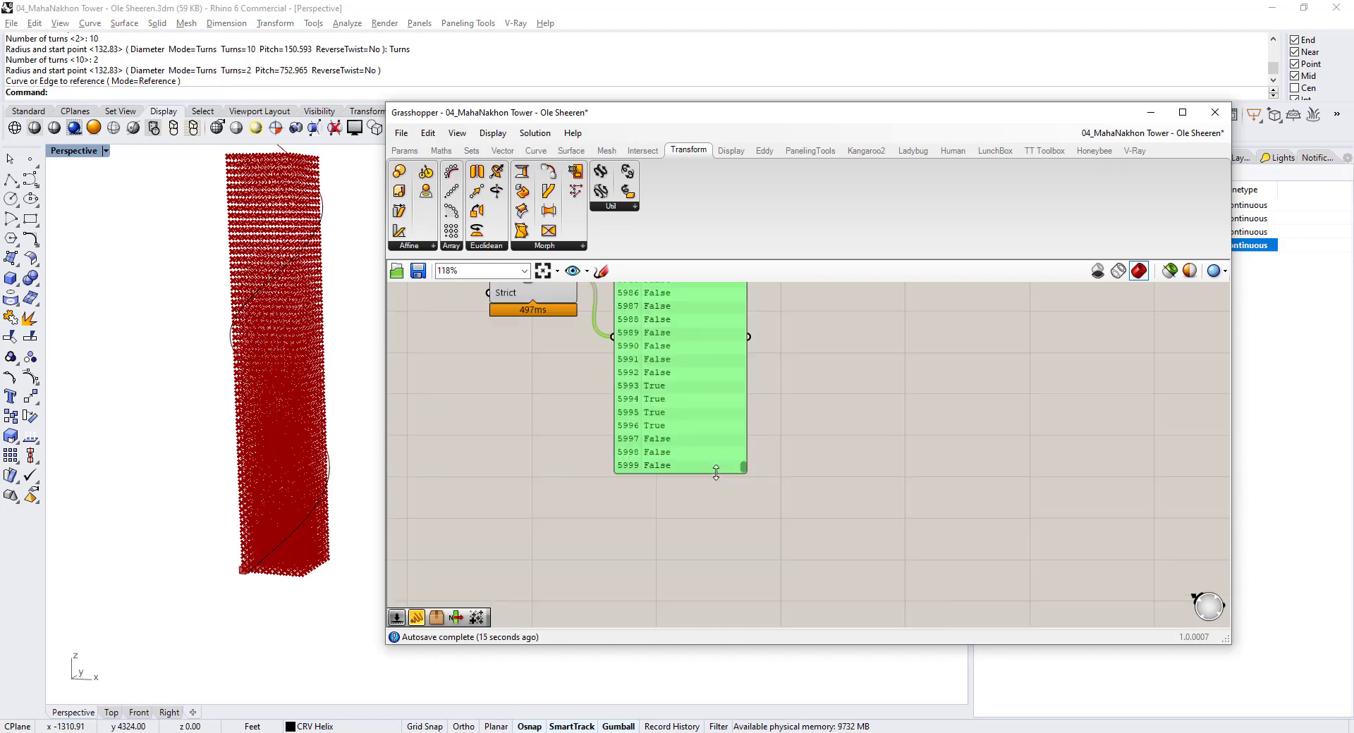
scroll(604, 464, up, 3)
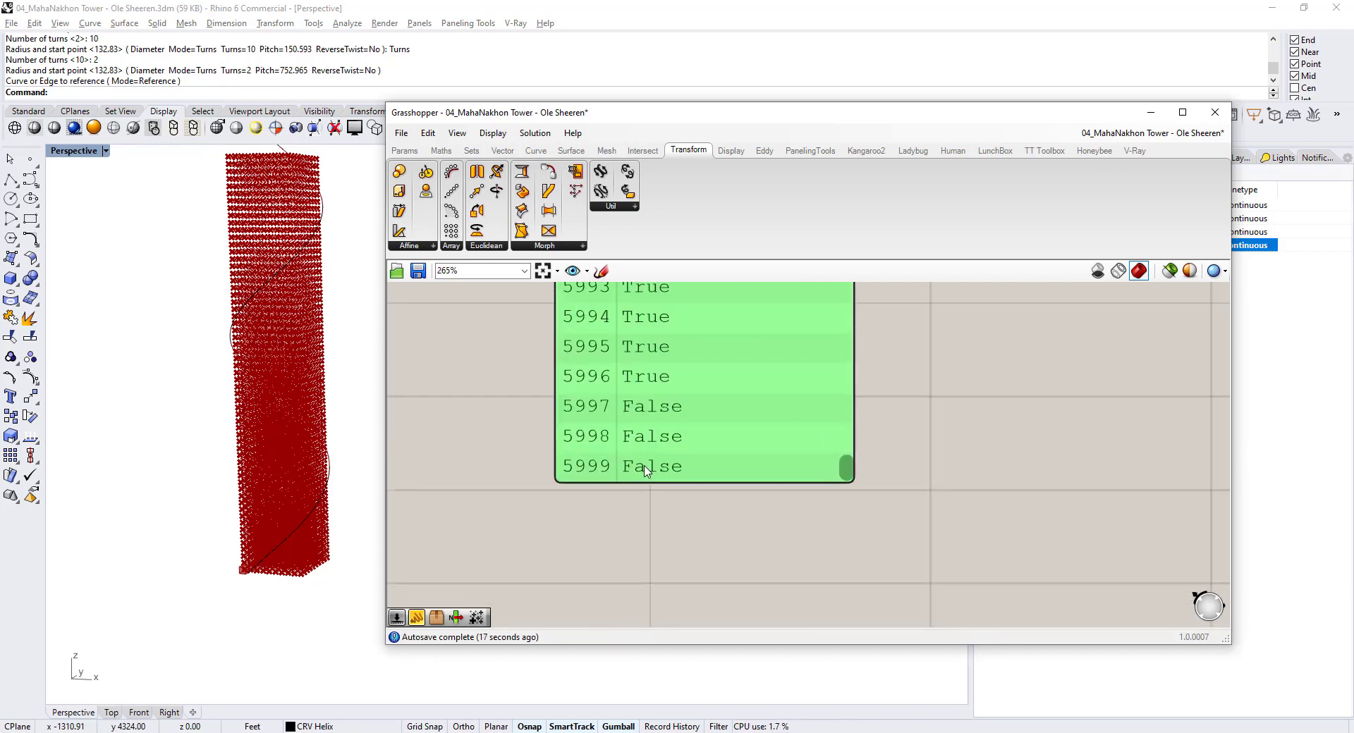
scroll(657, 455, down, 4)
- Space out the Panel, Point In Brep and Cap Holes components, and hide Point In Brep's preview
drag(691, 449, 863, 396)
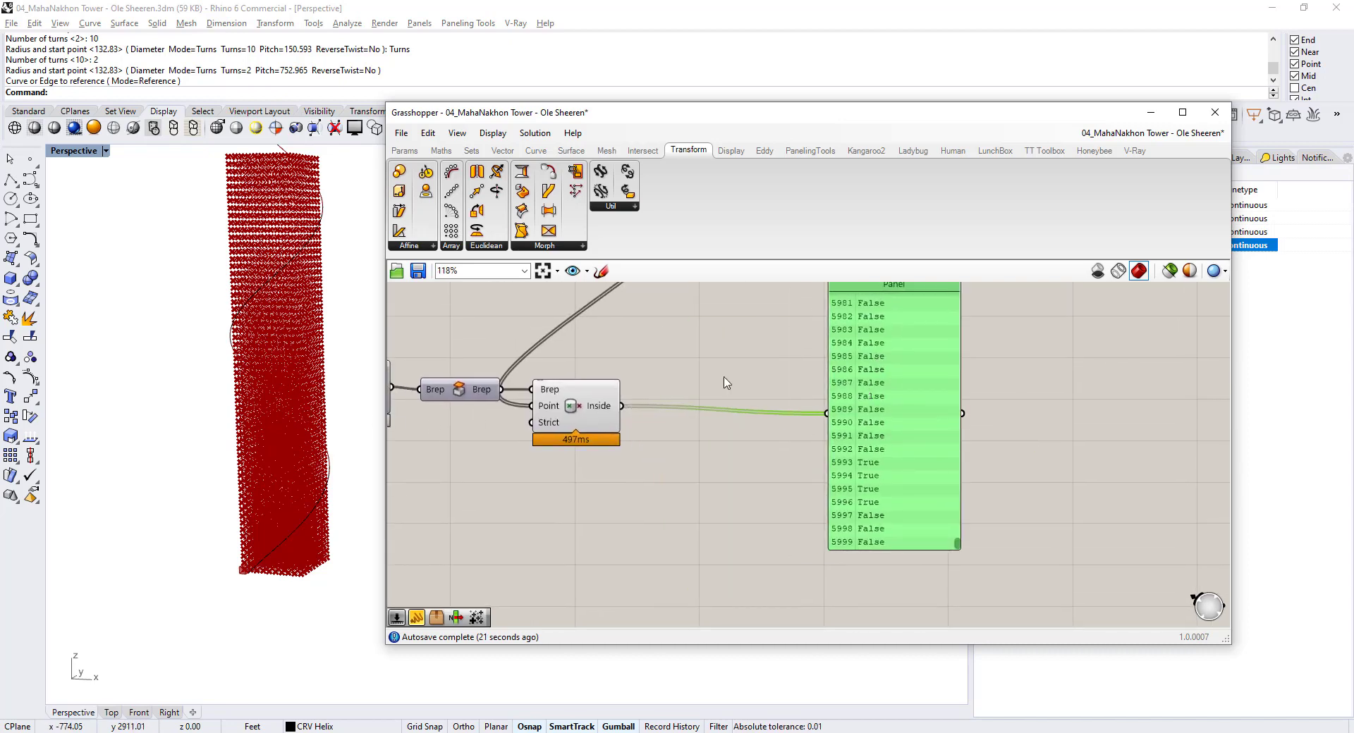
right_drag(743, 368, 731, 540)
drag(611, 565, 710, 561)
drag(438, 541, 585, 540)
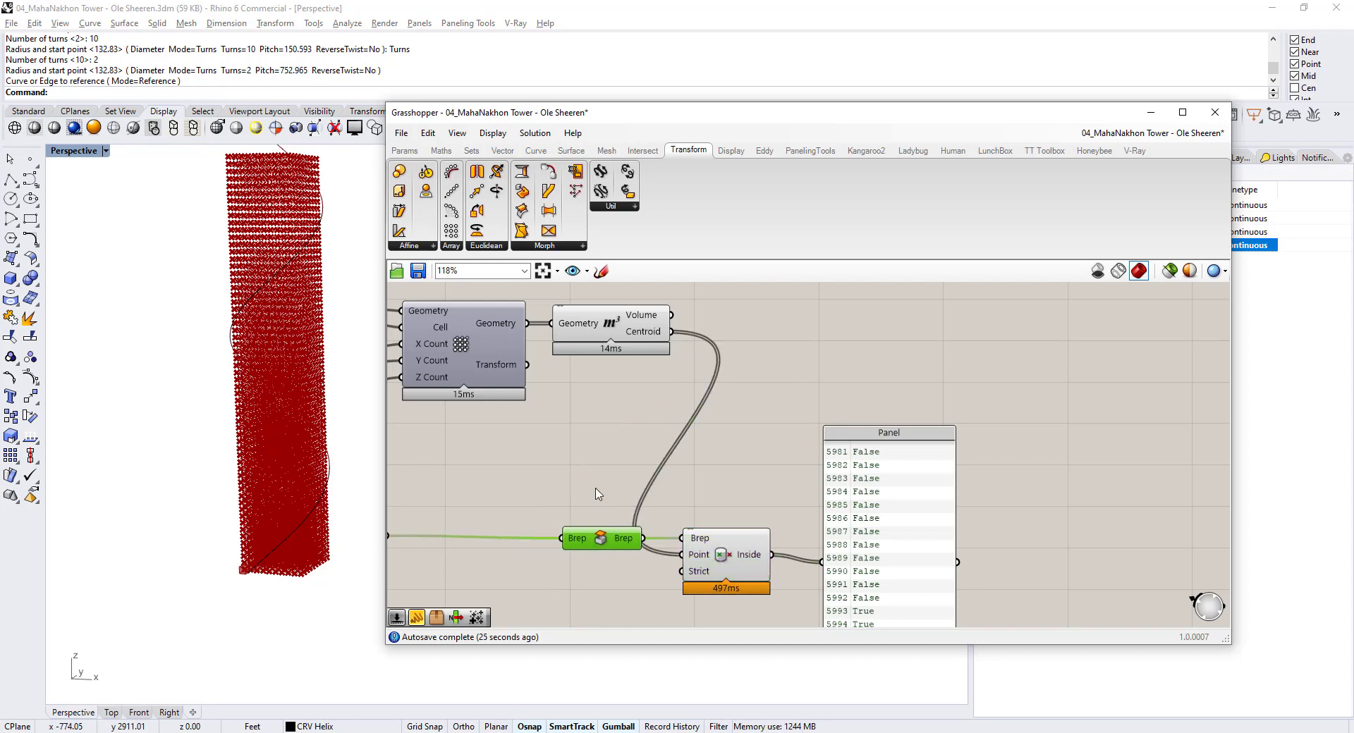
click(597, 490)
click(729, 551)
key(ctrl+q)
- Delete the Panel and add a Dispatch component beside the Volume component
click(770, 495)
click(883, 502)
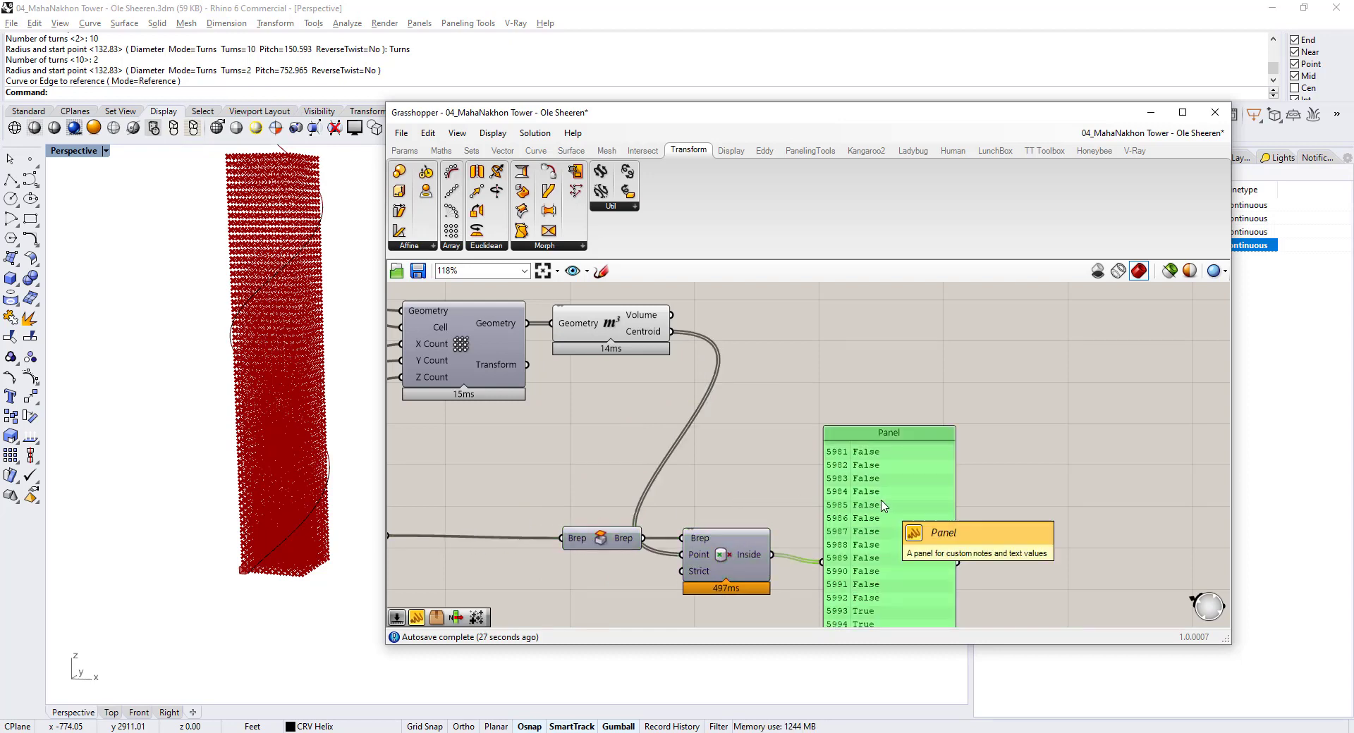
key(Delete)
right_drag(881, 422, 878, 401)
double_click(878, 400)
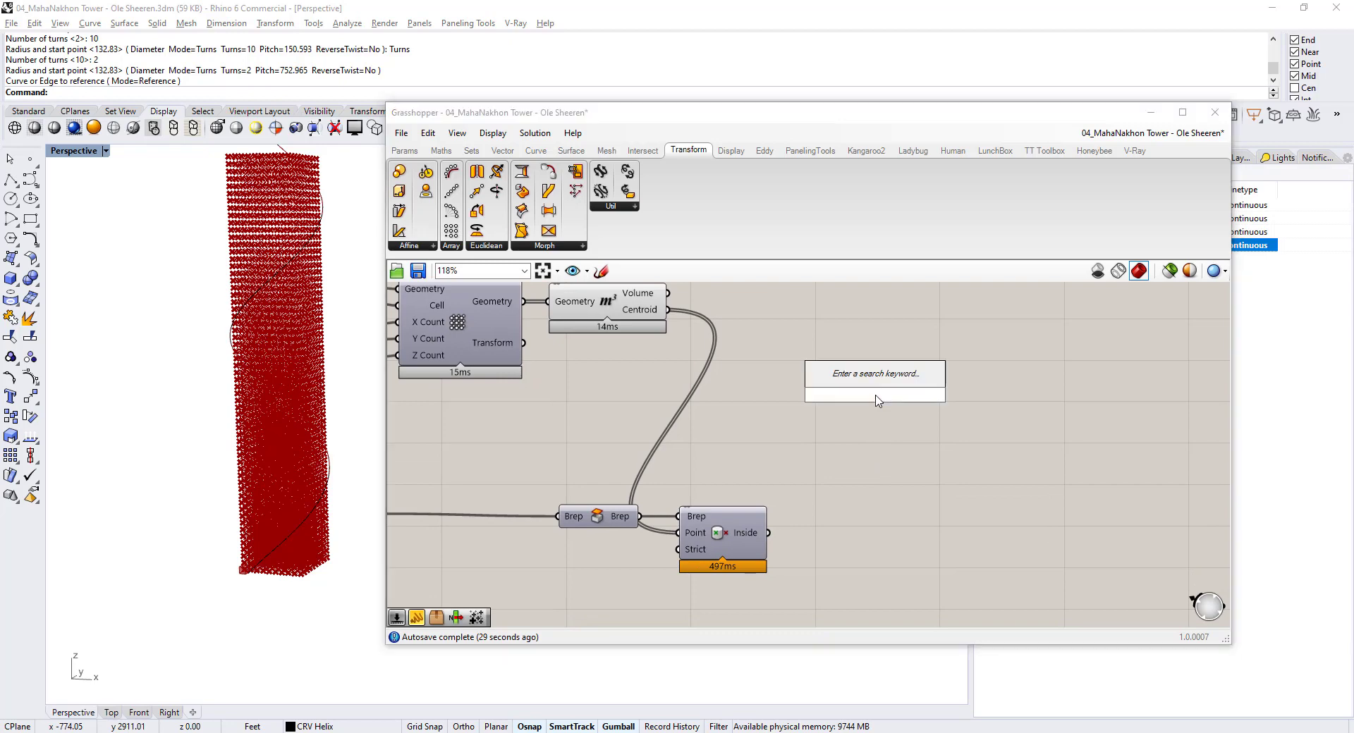
text(dispatch)
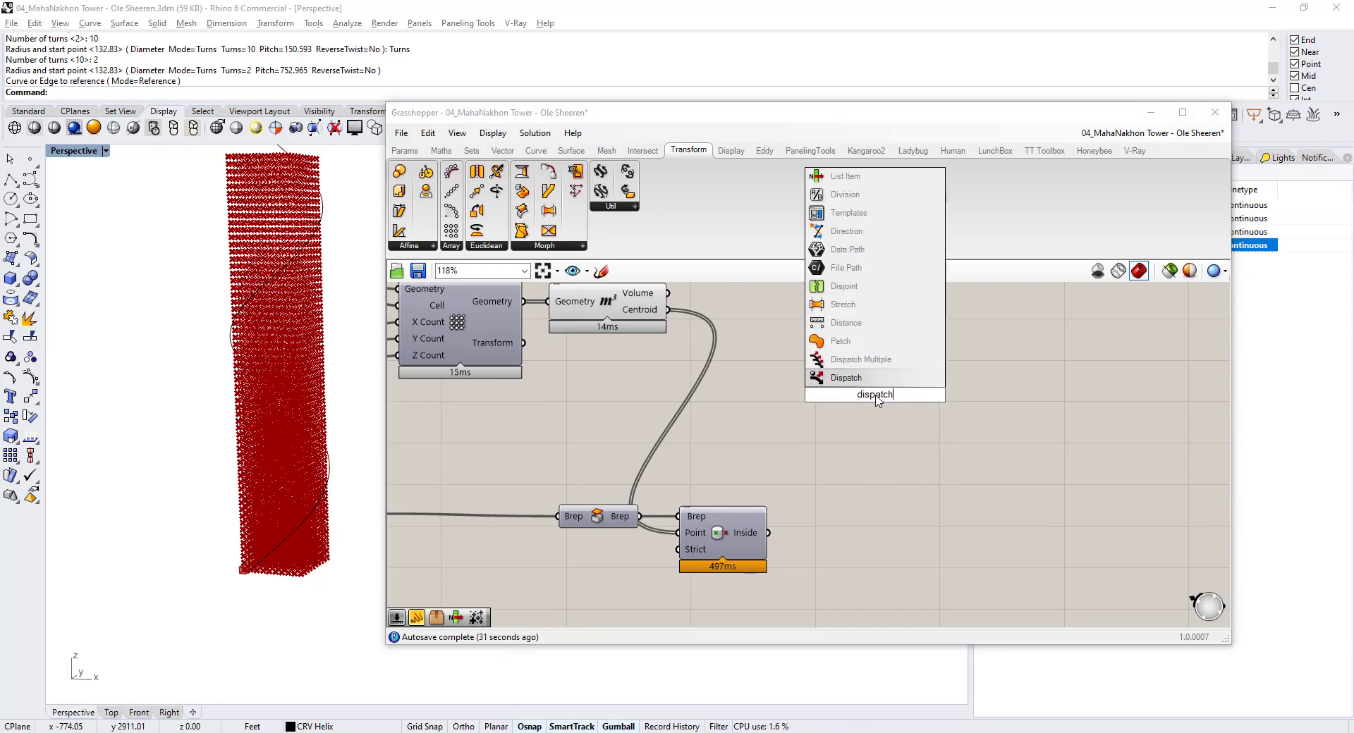
click(816, 378)
drag(860, 408, 860, 335)
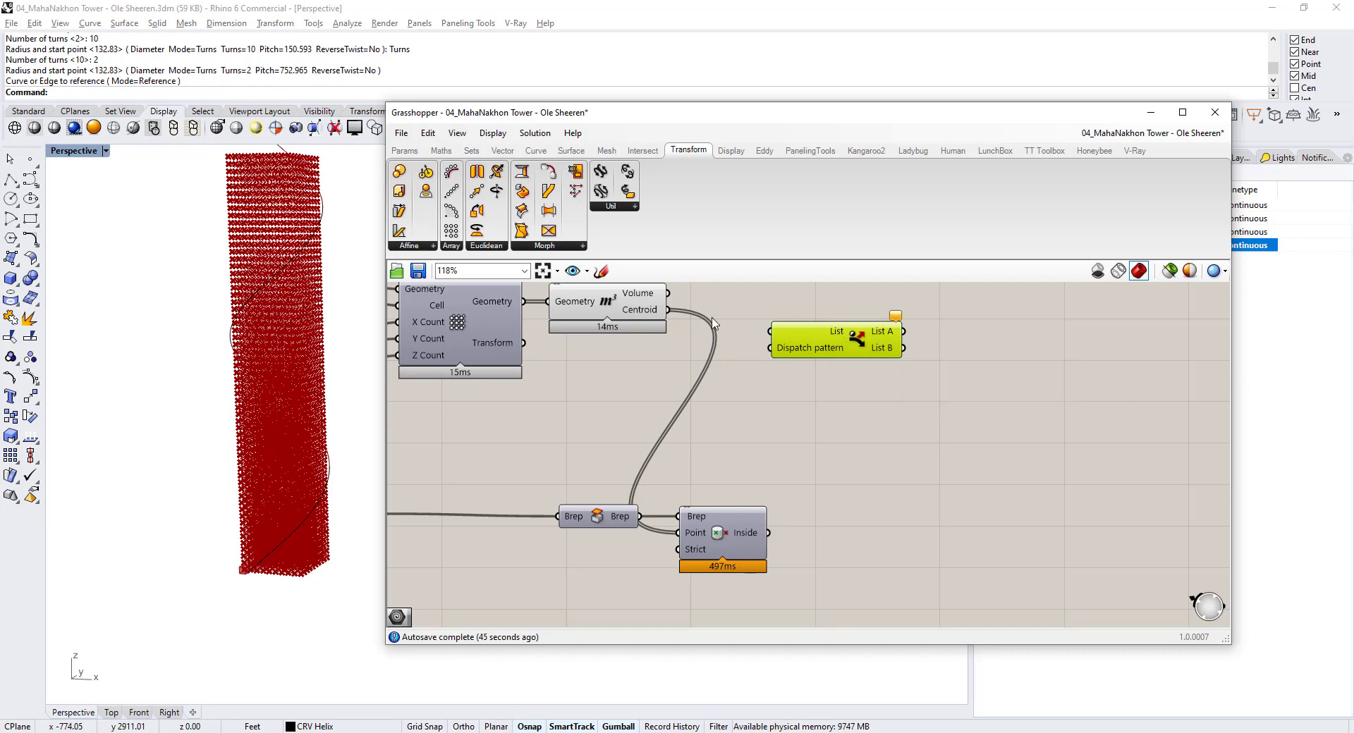
- Hide Volume's preview and connect the box array's Geometry output to Dispatch's List input
right_drag(626, 348, 636, 417)
click(627, 390)
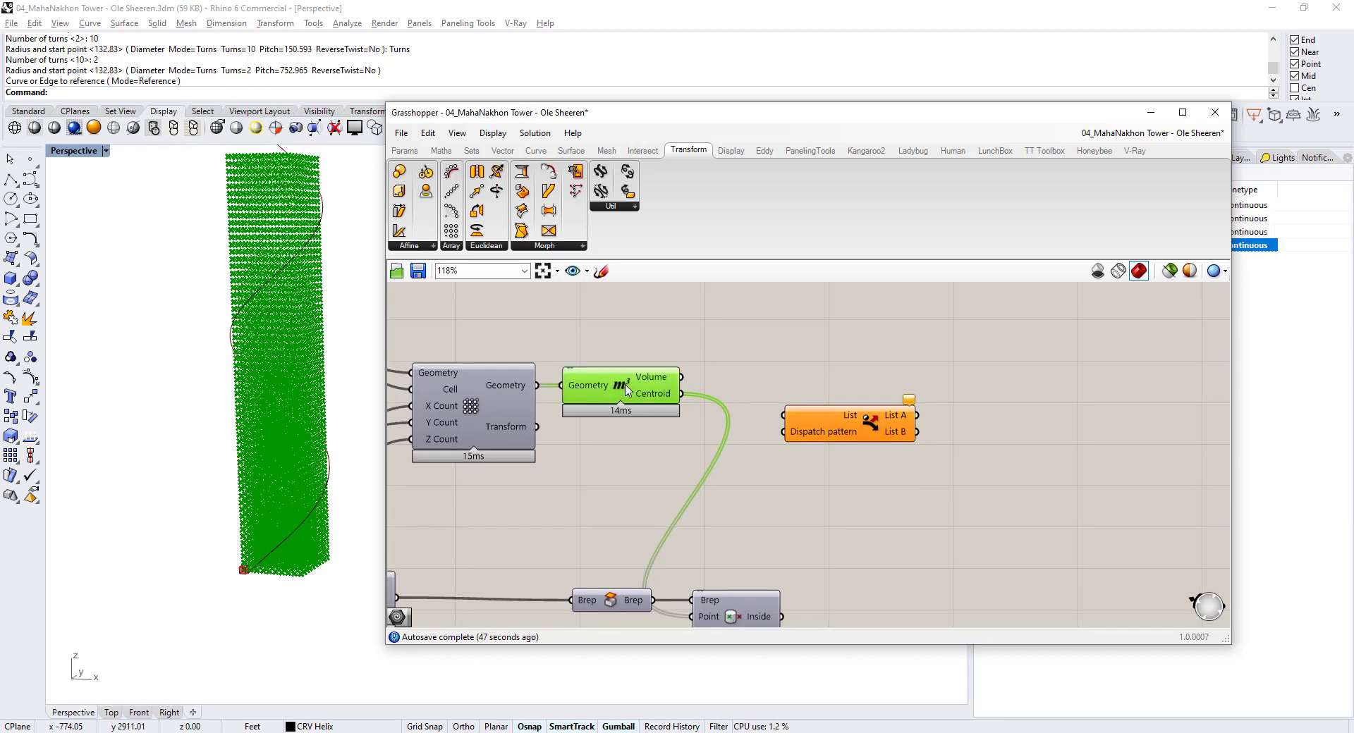
click(487, 405)
key(ctrl+q)
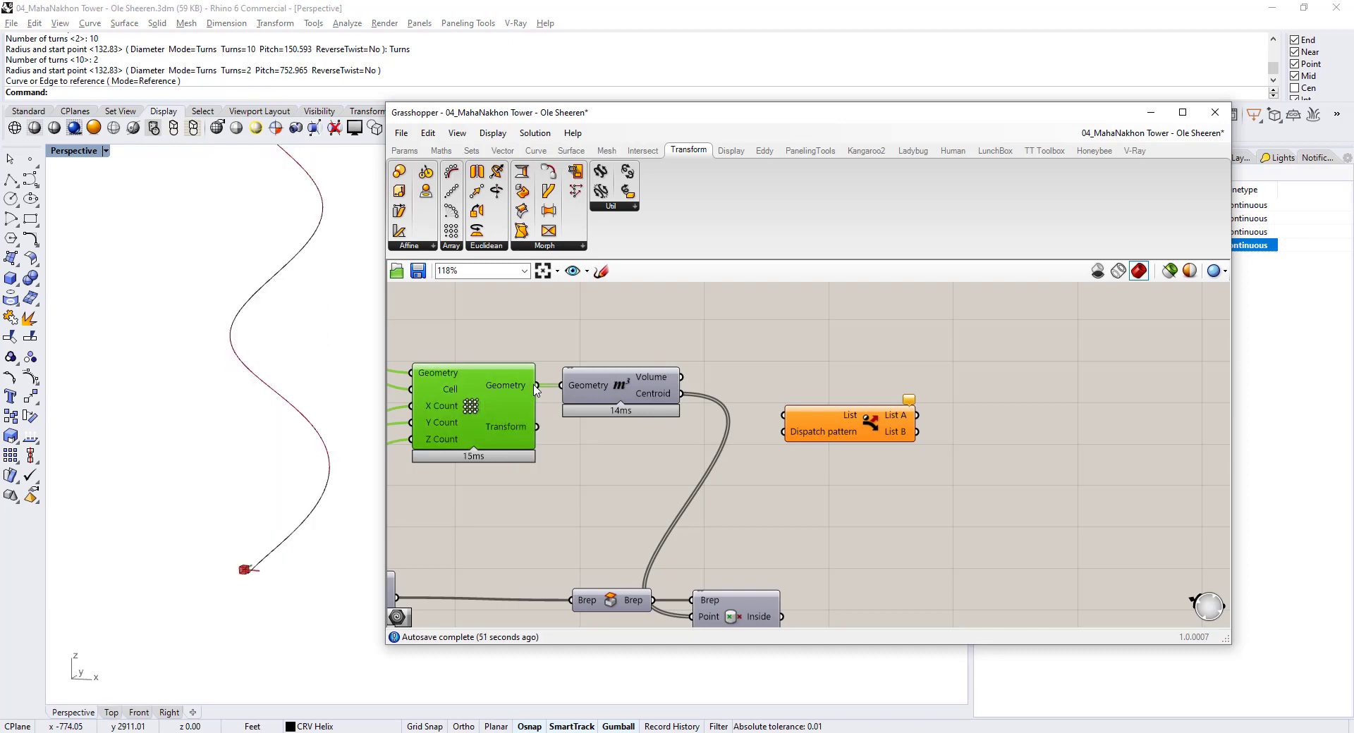
drag(537, 386, 905, 393)
click(905, 436)
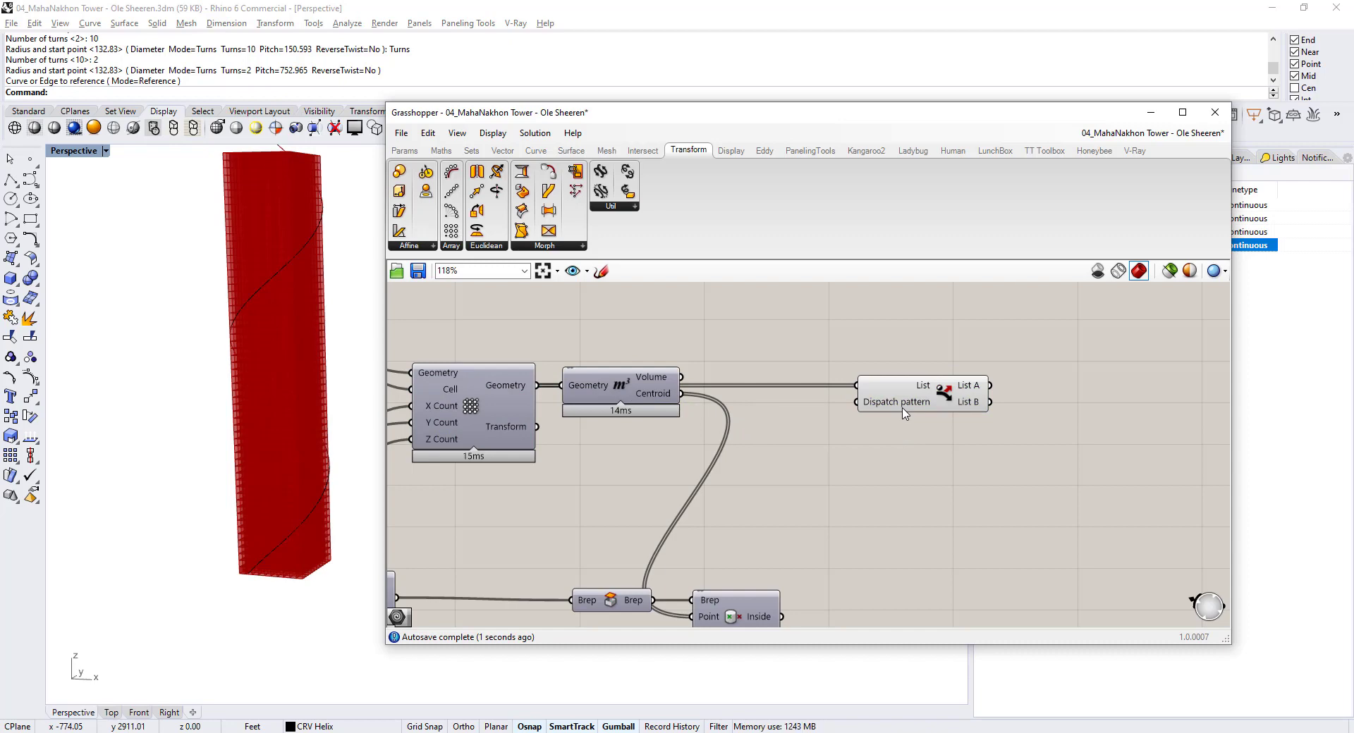
- Connect Point In Brep's Inside output to Dispatch's Dispatch pattern input
mouse_move(904, 414)
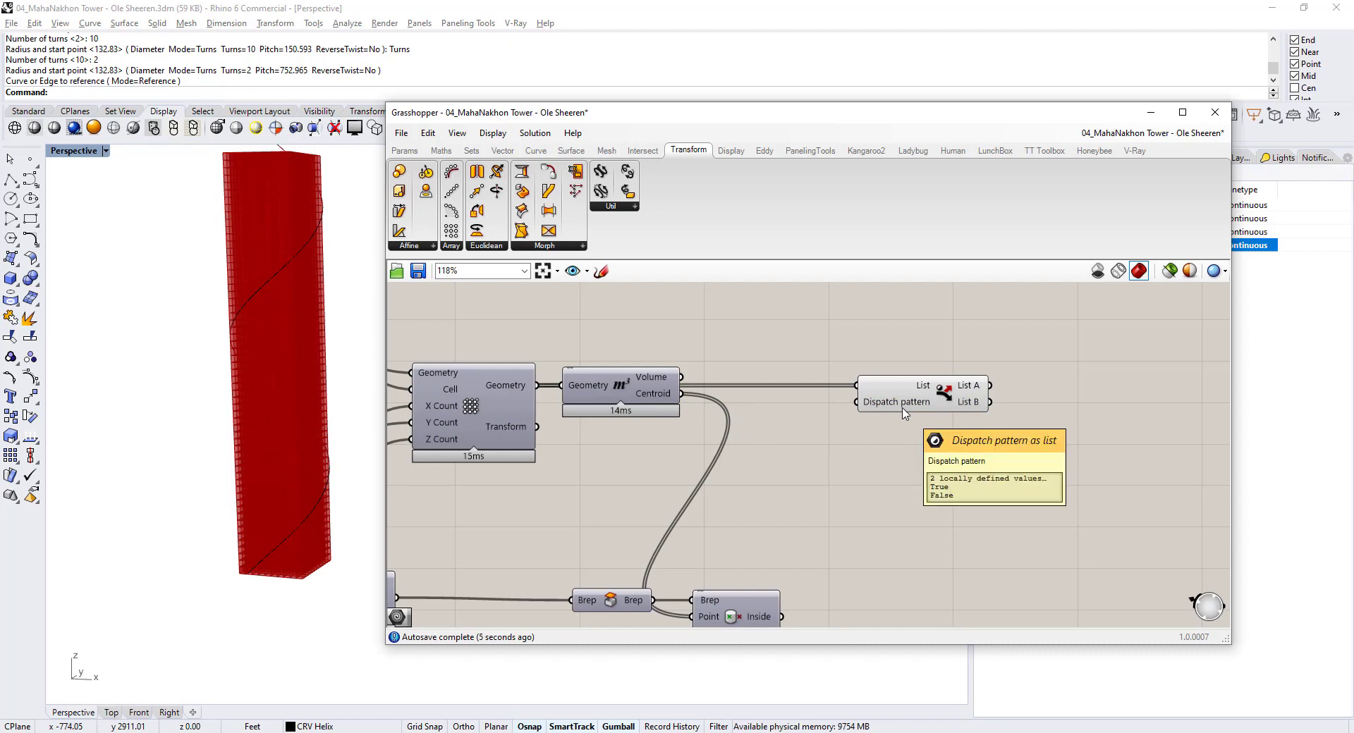
right_drag(796, 532, 797, 457)
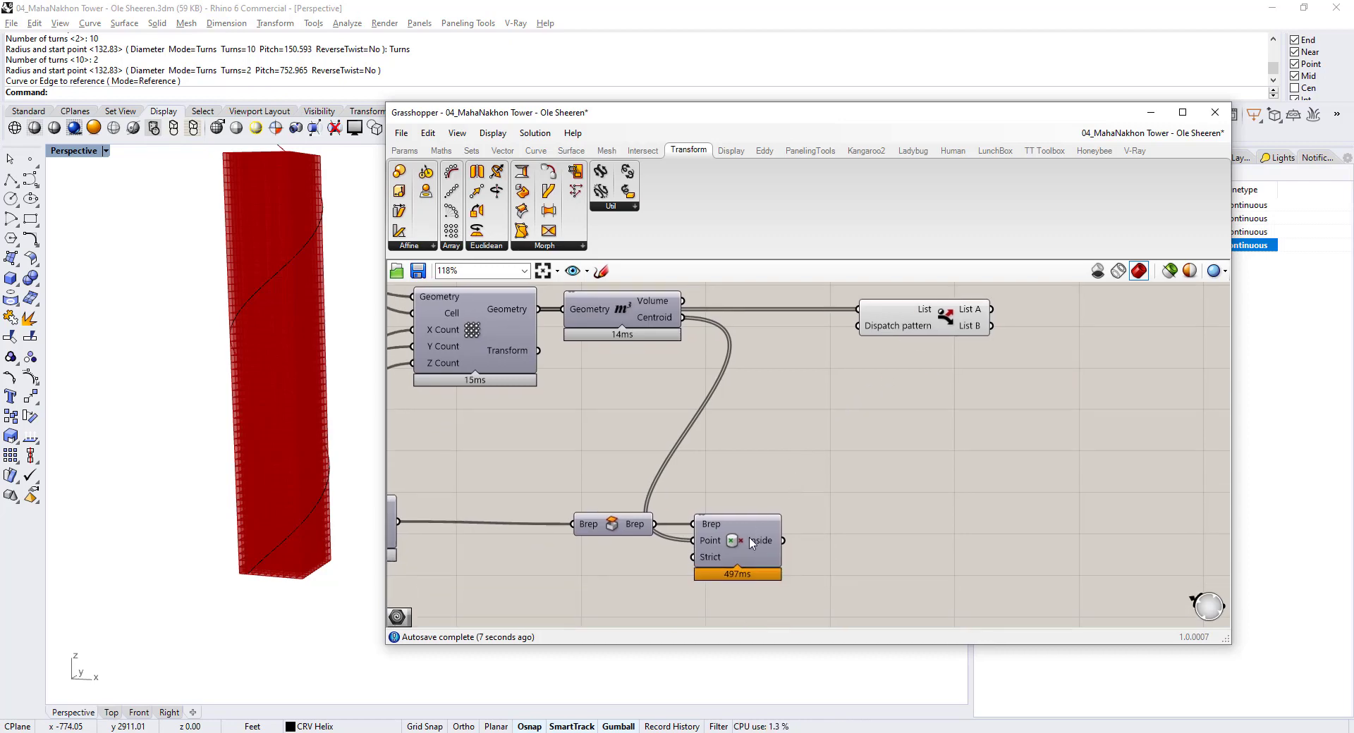
mouse_move(752, 542)
drag(784, 541, 858, 325)
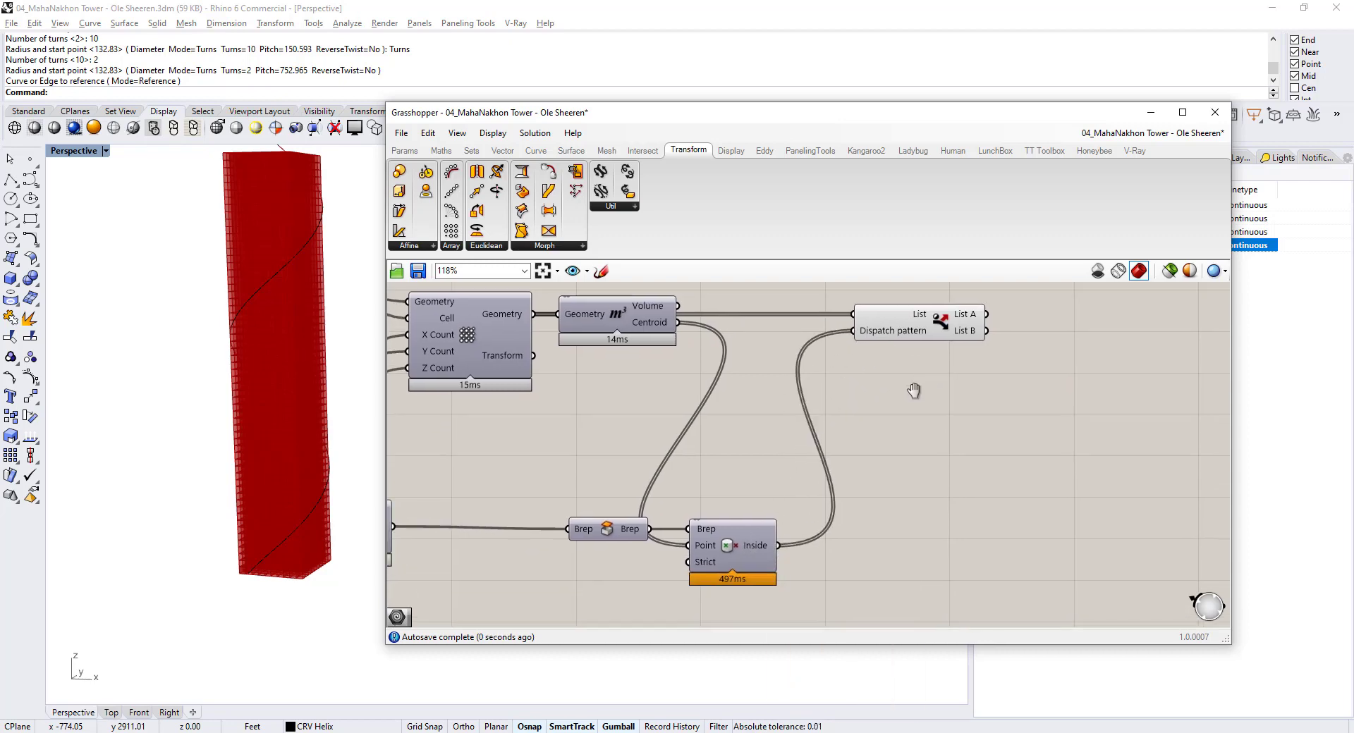
right_drag(916, 377, 816, 451)
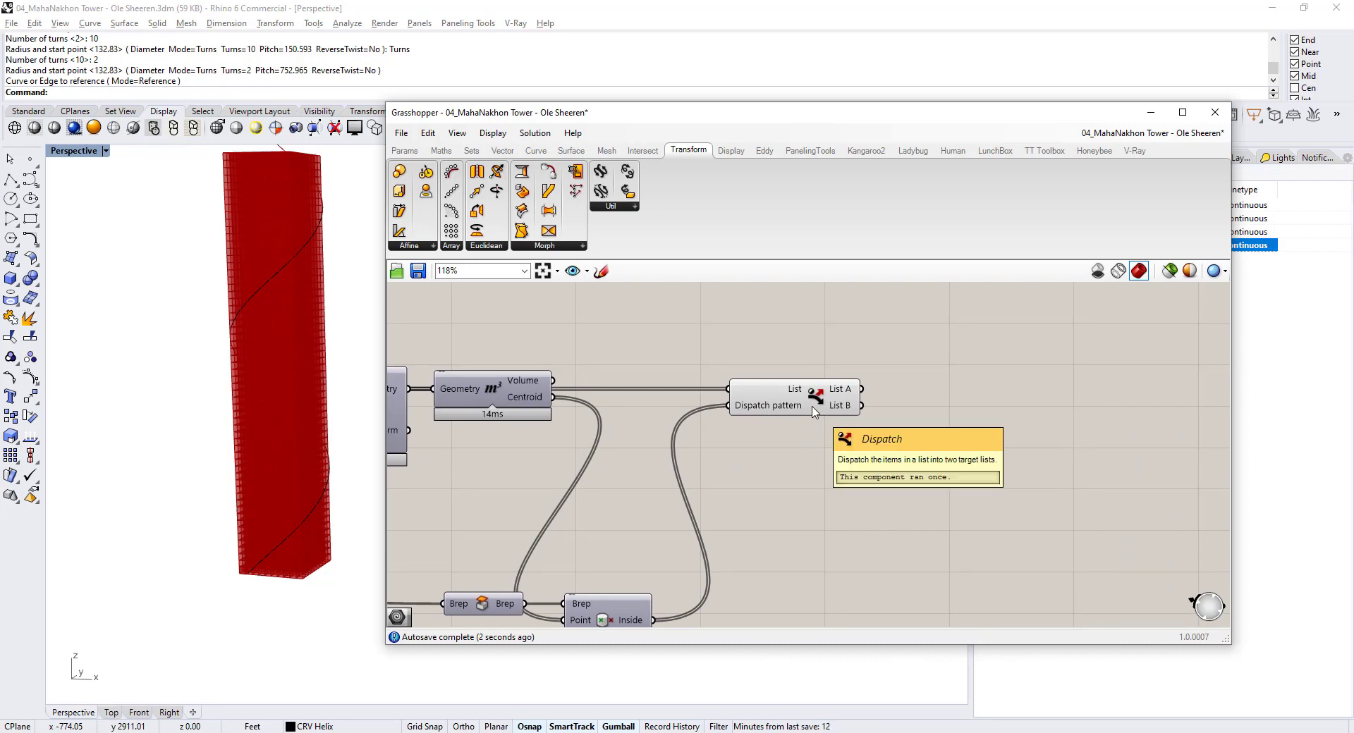
right_drag(653, 444, 804, 441)
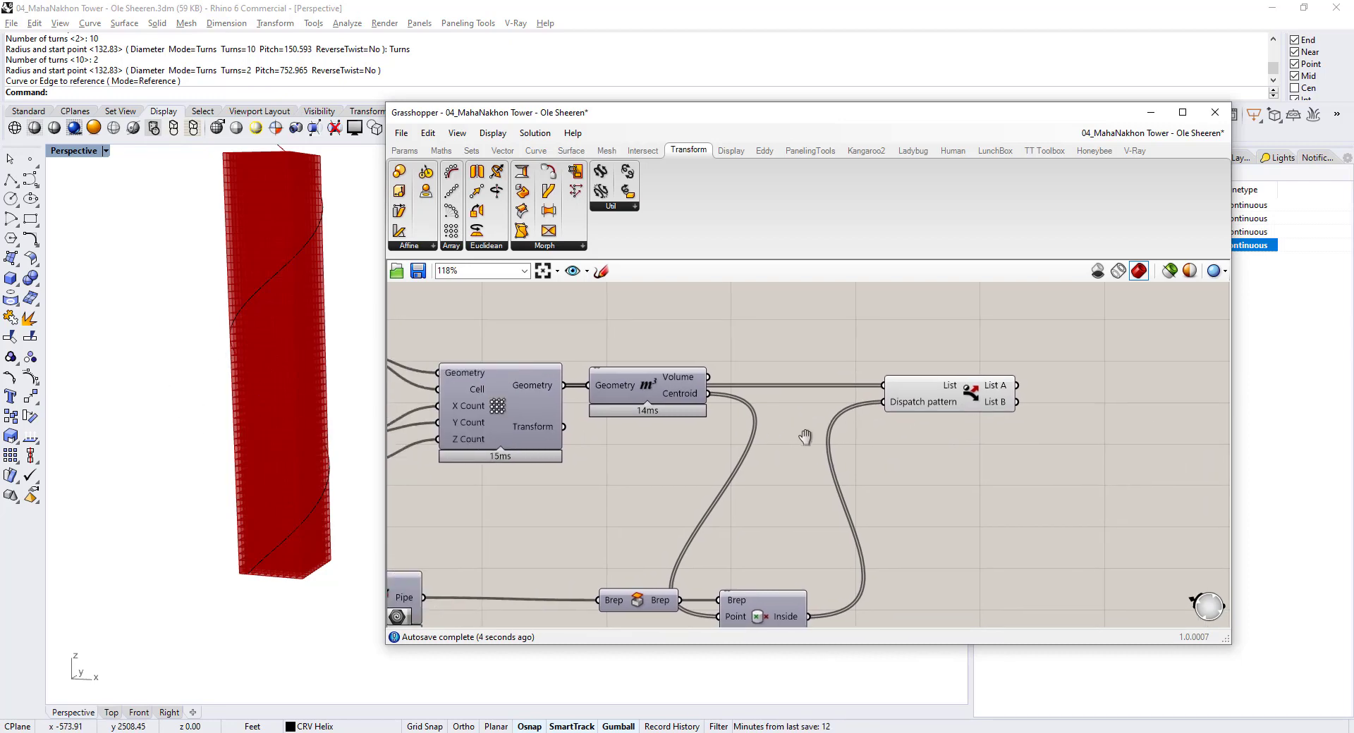
- Hide Dispatch's preview and feed its List A output into a new Brep parameter
click(951, 394)
right_drag(1047, 366, 912, 396)
double_click(912, 396)
text(brep)
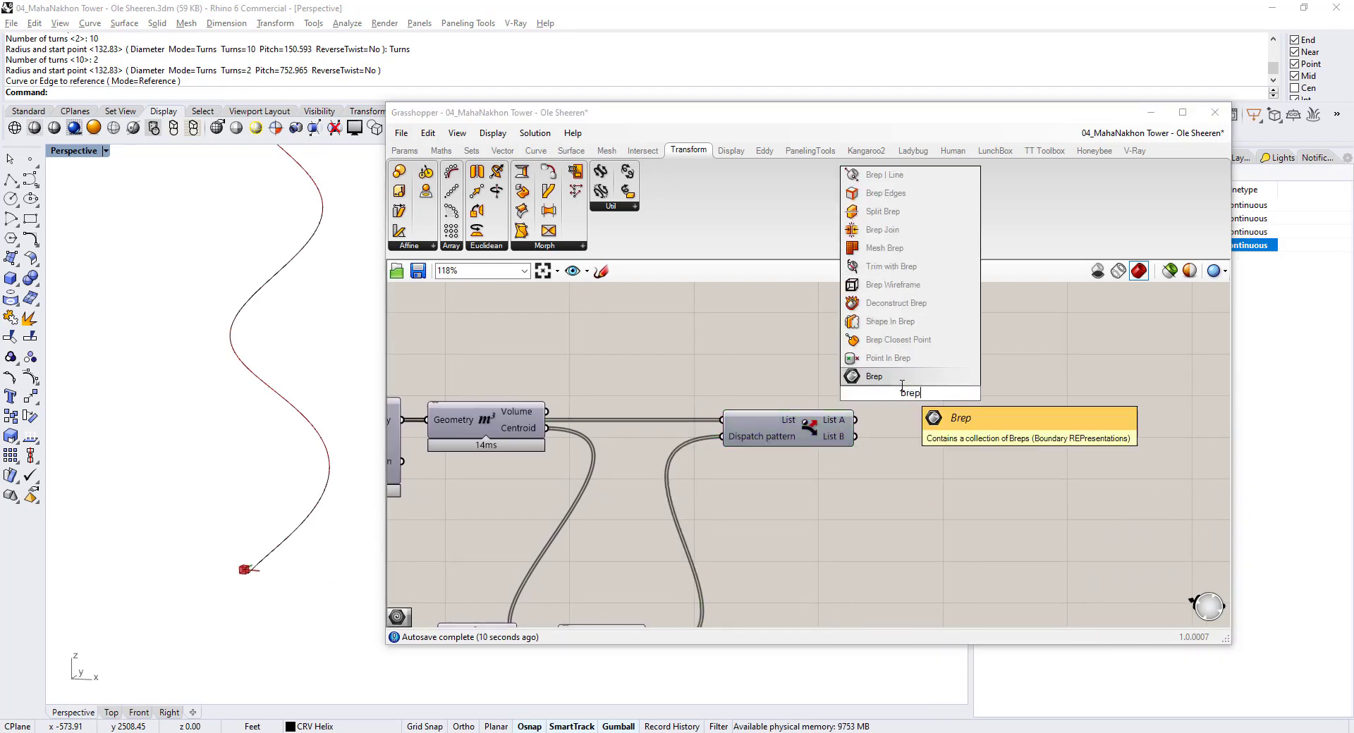
click(892, 377)
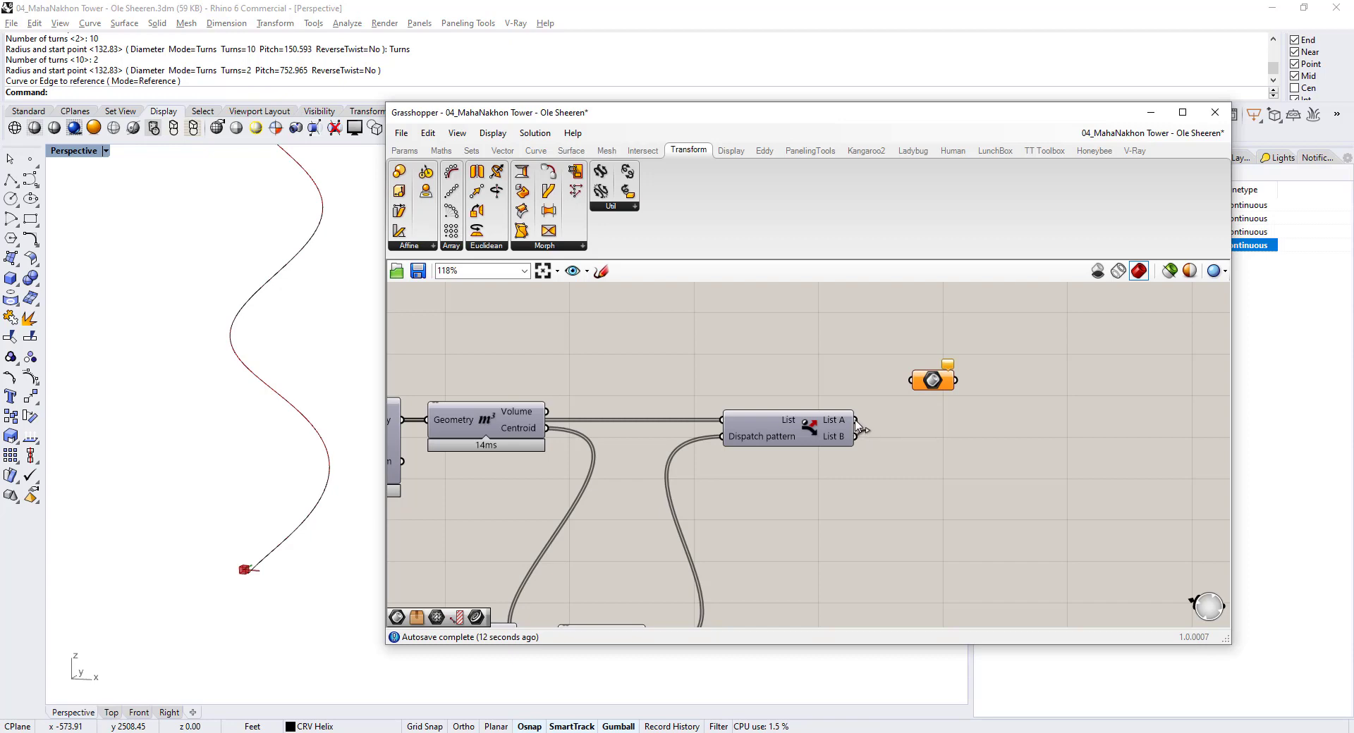
drag(856, 421, 915, 381)
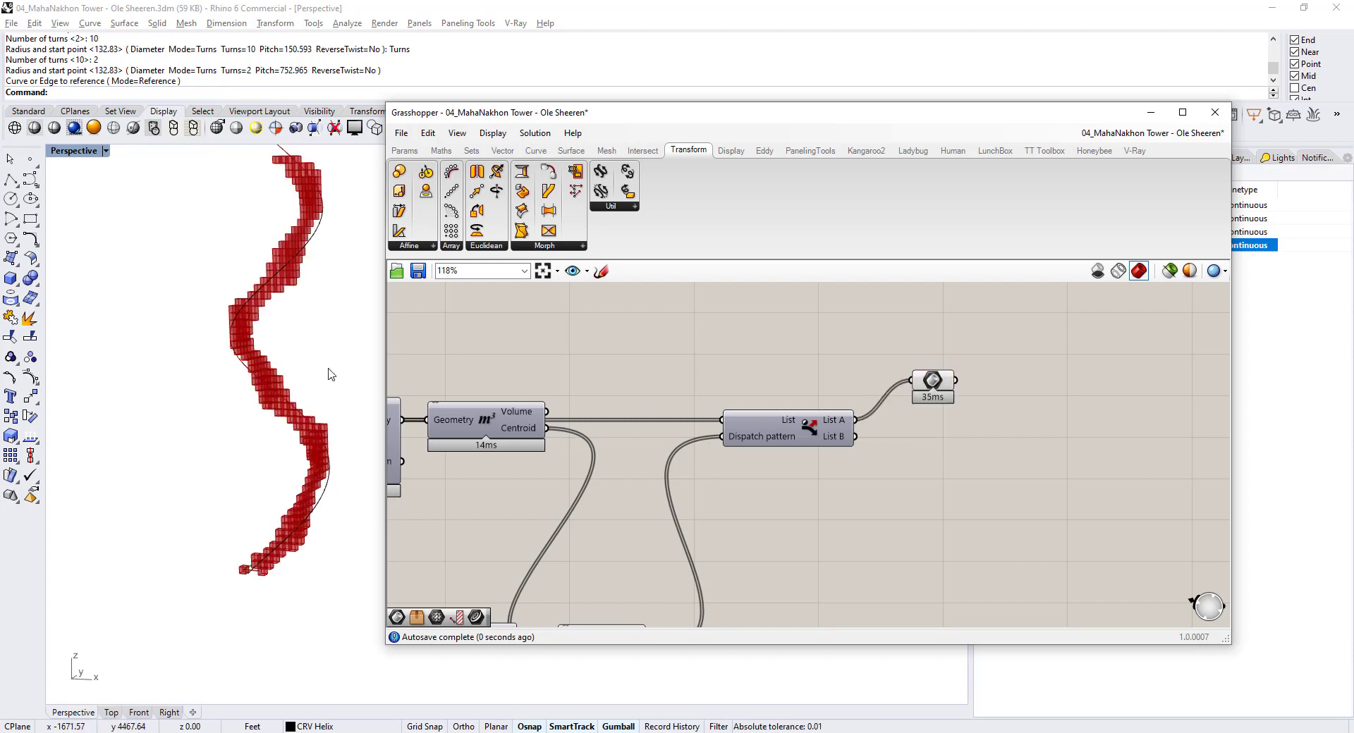
- Examine the boxes from List A against the capped pipe by temporarily showing the Cap Holes preview
right_drag(331, 374, 270, 374)
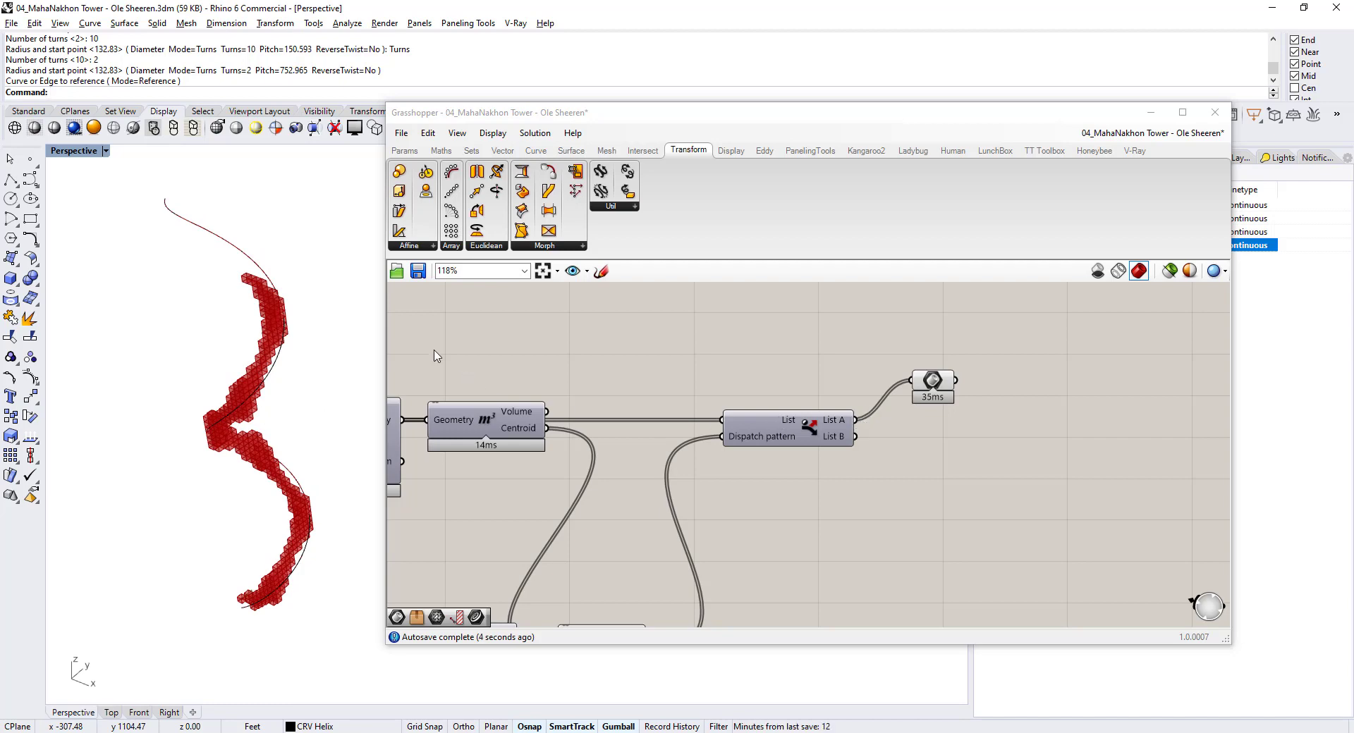
right_drag(157, 465, 288, 384)
right_drag(720, 502, 727, 387)
scroll(728, 386, down, 1)
right_drag(601, 531, 698, 506)
scroll(697, 507, up, 2)
click(592, 471)
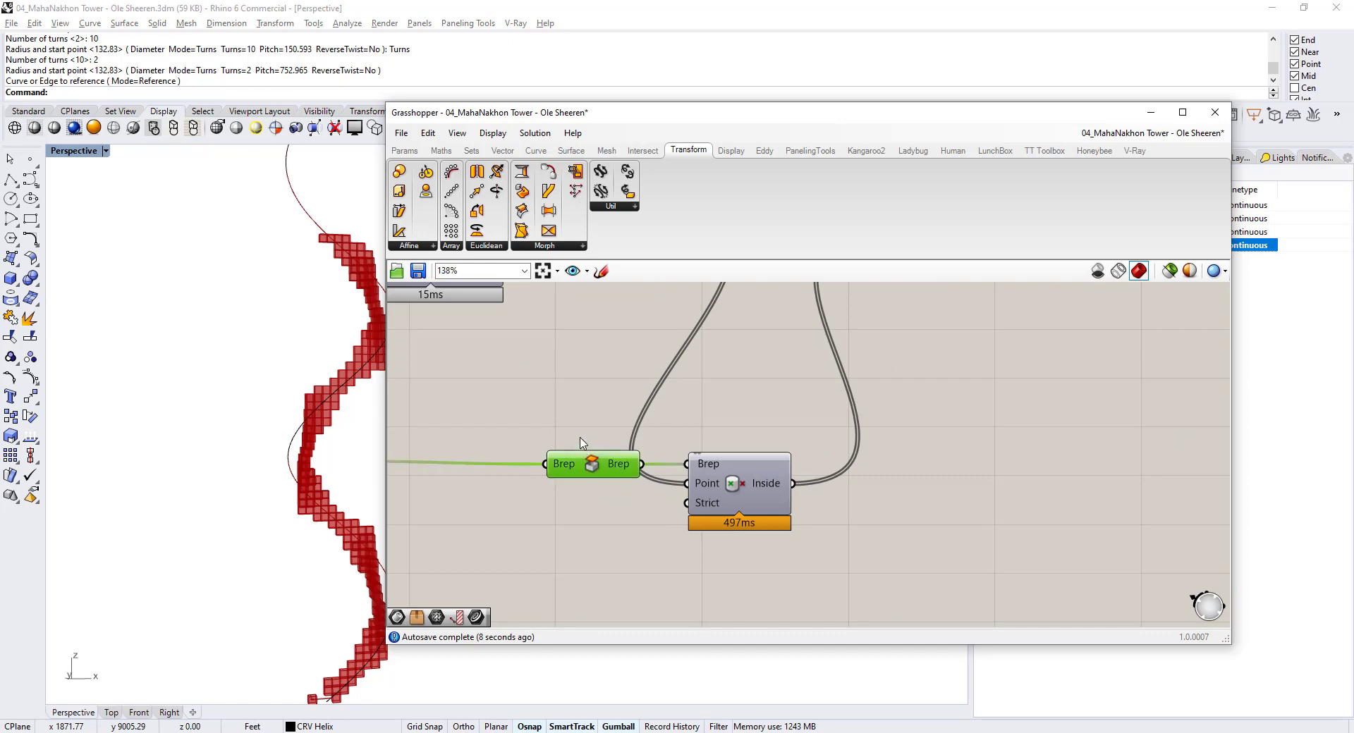
right_drag(314, 386, 278, 433)
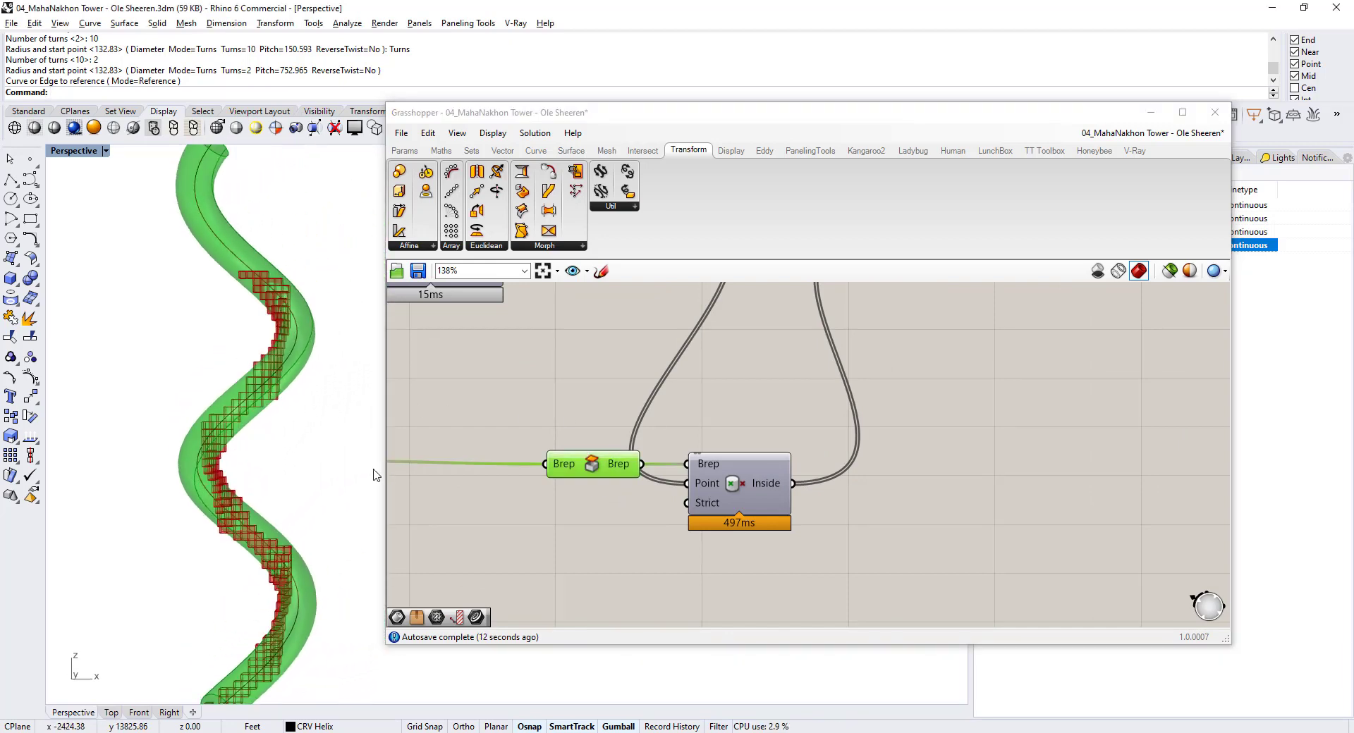
click(598, 498)
click(593, 466)
key(ctrl+q)
right_drag(814, 356, 653, 506)
scroll(653, 506, down, 2)
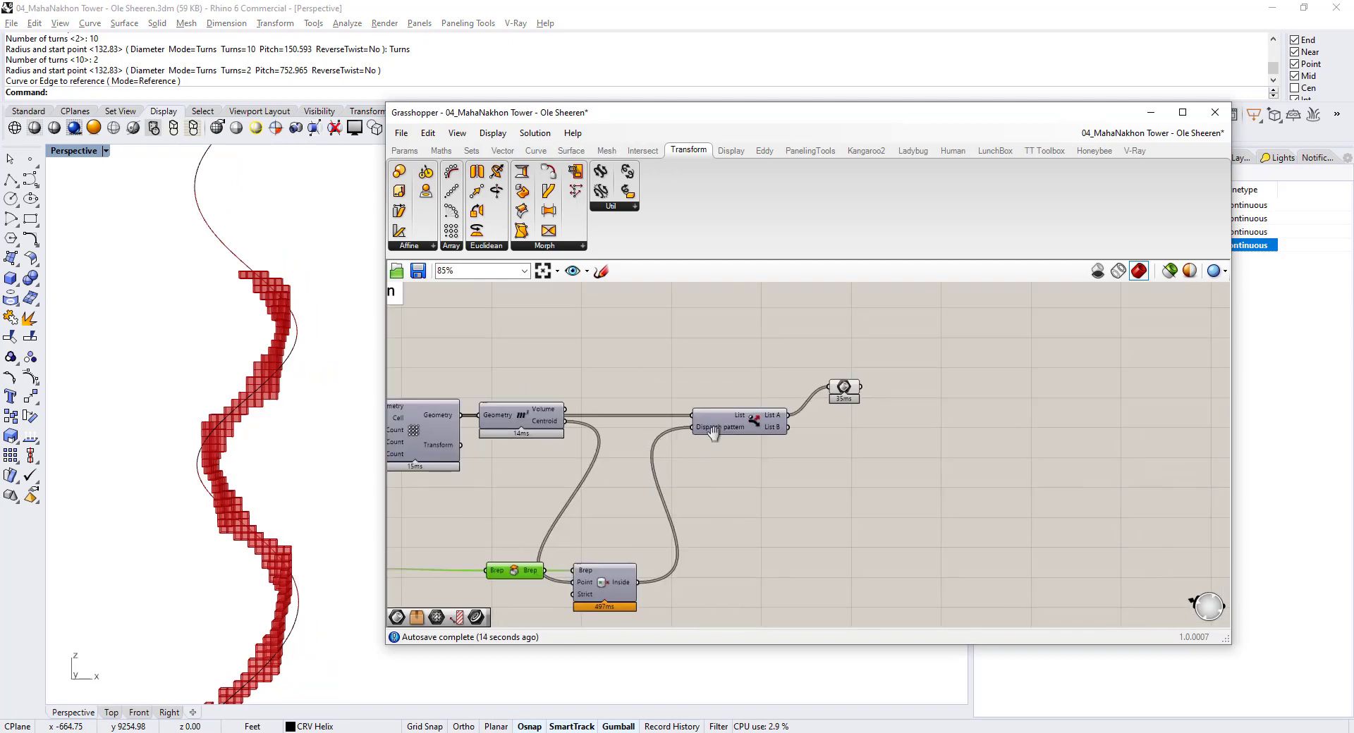
- Rewire the Brep parameter from Dispatch's List A to List B output and align it beside Dispatch
scroll(782, 420, up, 3)
shift+drag(793, 439, 874, 363)
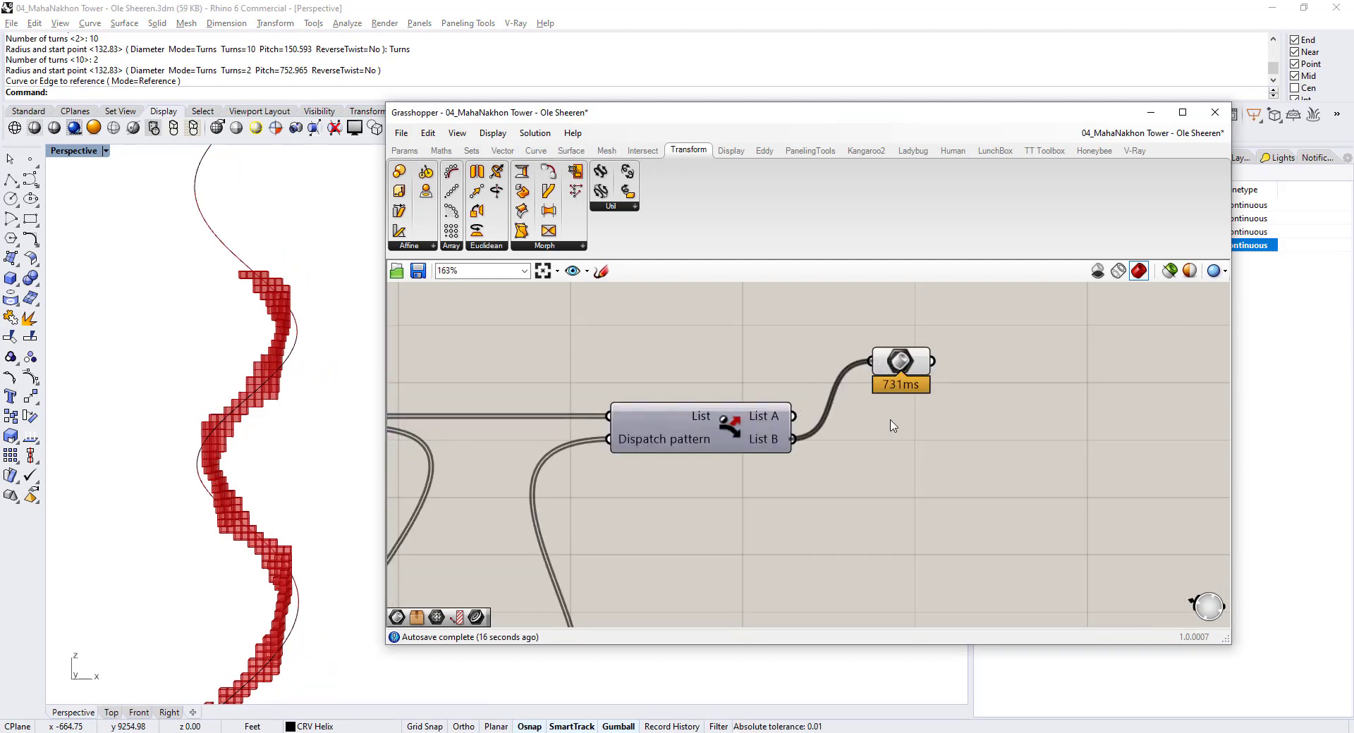
drag(902, 369, 889, 426)
click(813, 405)
right_drag(198, 491, 303, 468)
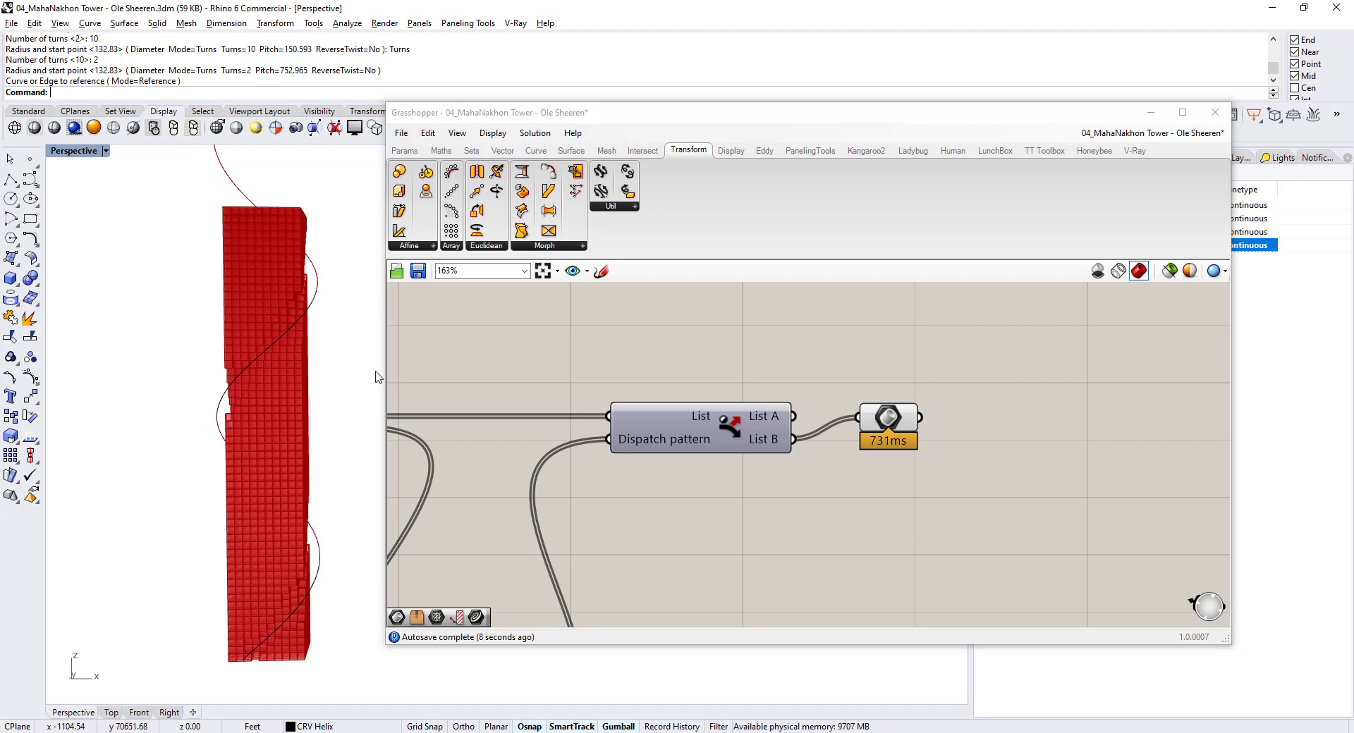
- Narrow the Grasshopper window to uncover the tower and switch the Rhino perspective viewport to full screen
drag(384, 361, 620, 360)
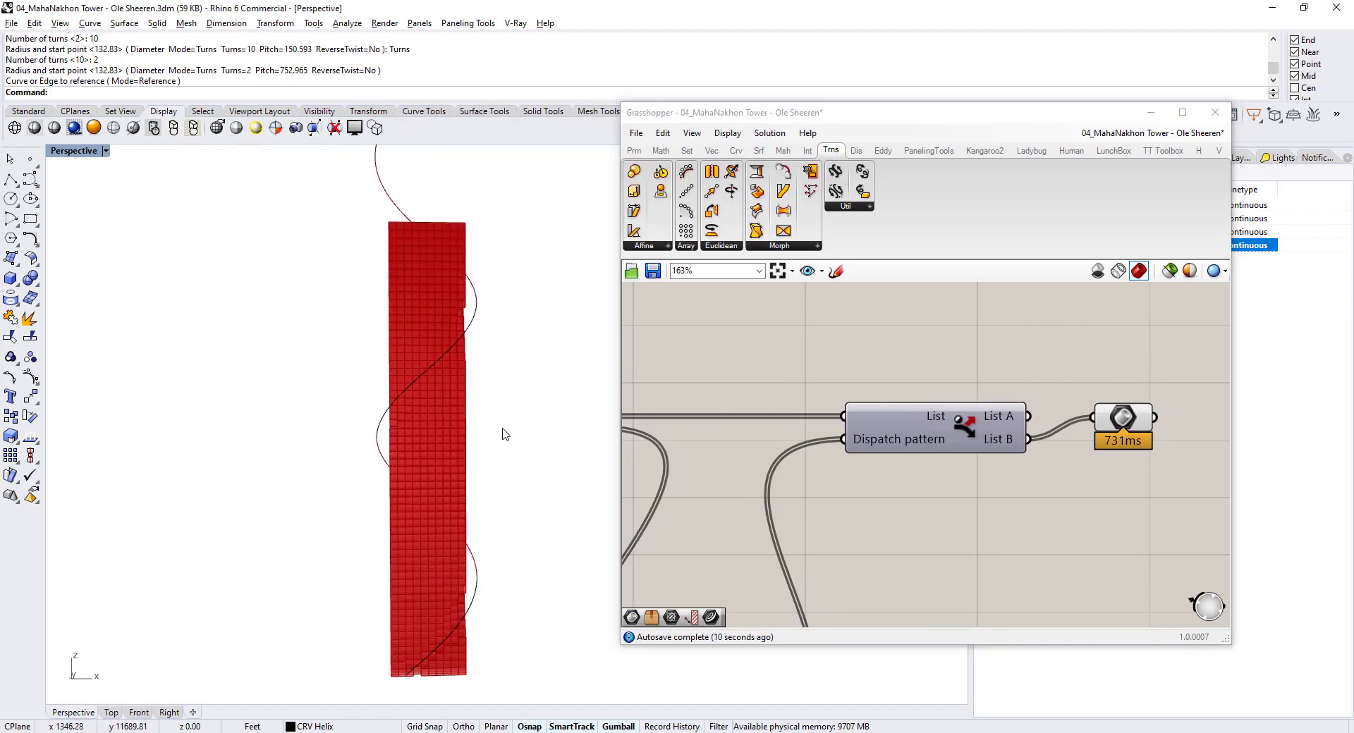
key(F11)
shift+right_drag(516, 392, 409, 372)
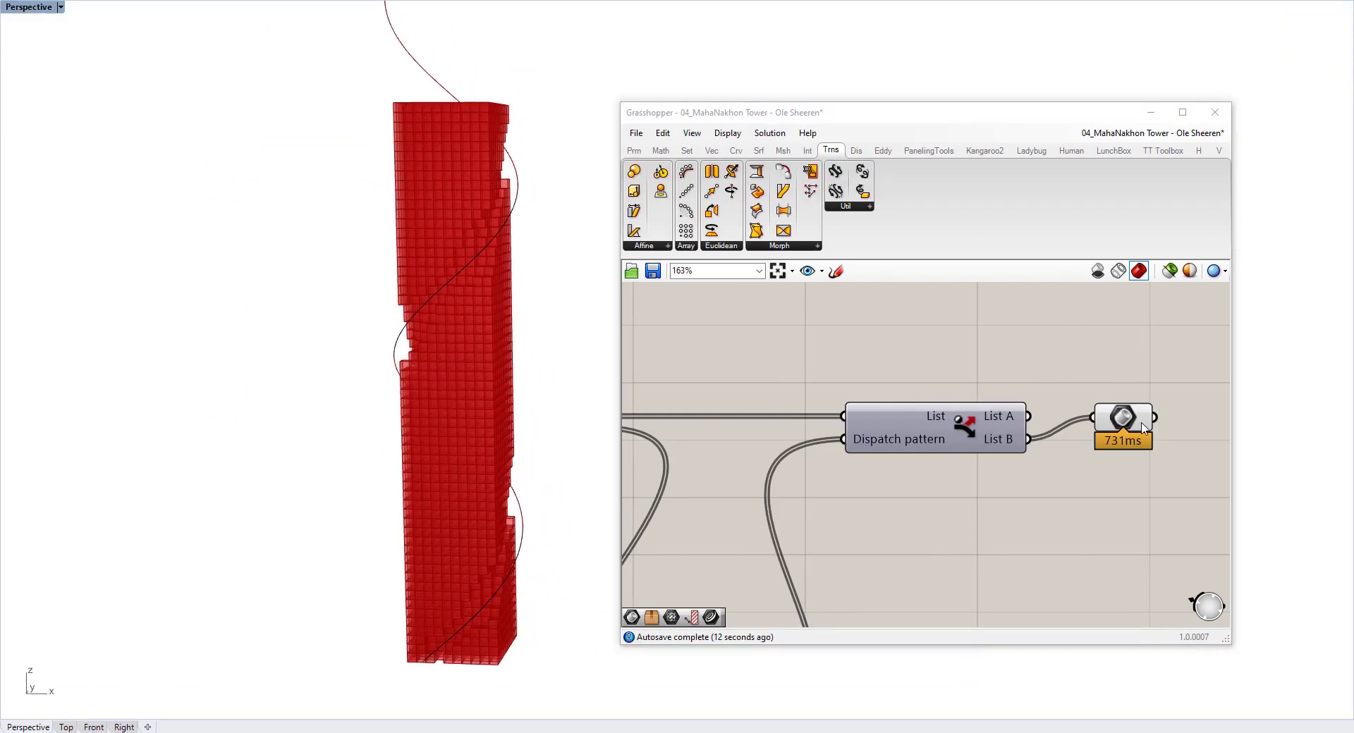
- Hide the Brep parameter's preview and connect its output to the Brep input of a new LC_Brep Preview component
right_drag(1140, 424, 966, 430)
drag(966, 430, 966, 444)
key(ctrl+q)
right_drag(1082, 432, 991, 448)
double_click(990, 445)
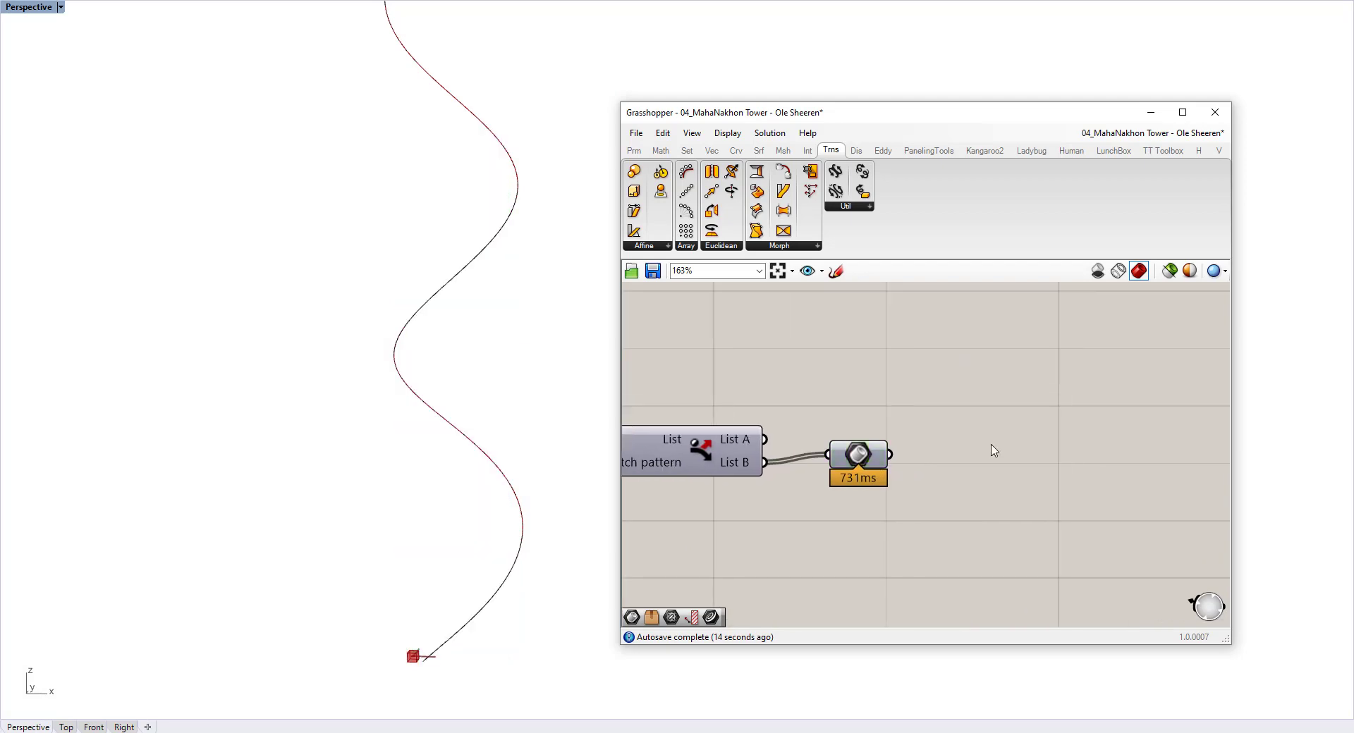
text(prev)
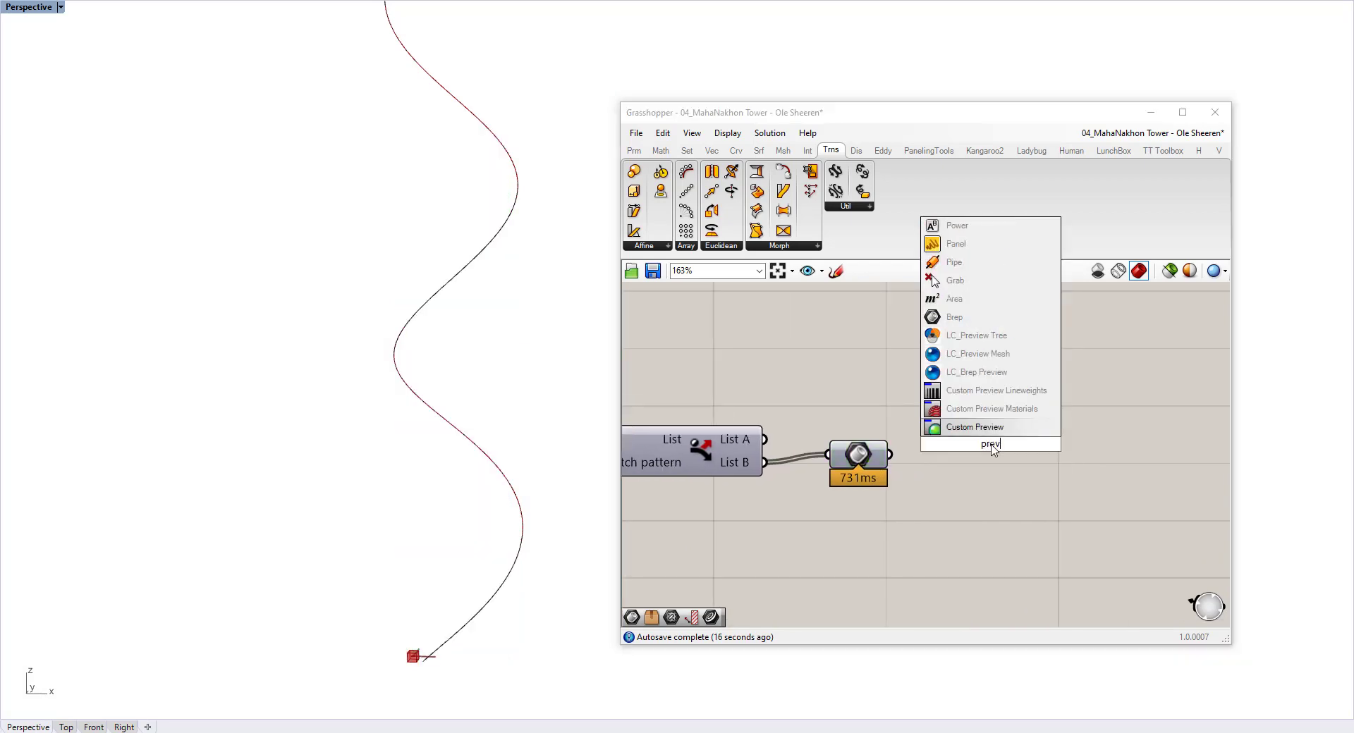
key(Return)
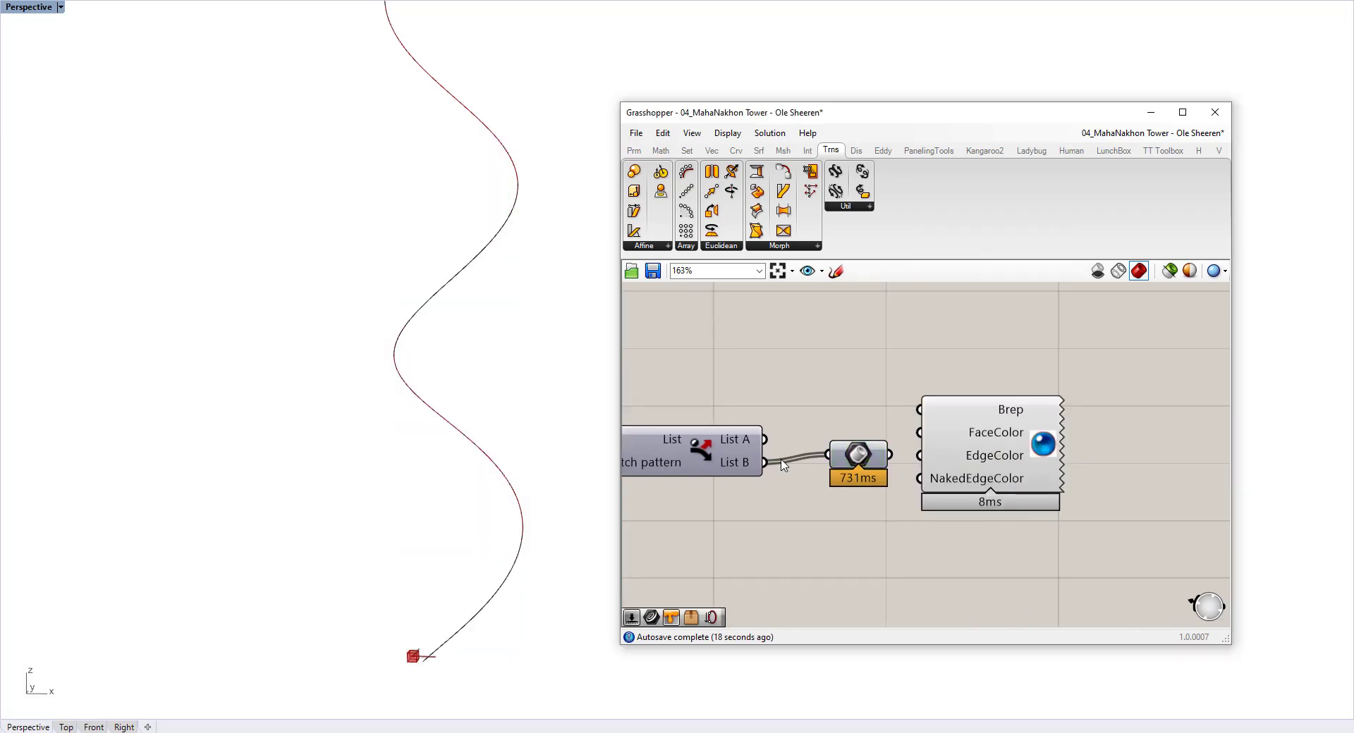
drag(1019, 479, 1072, 518)
click(939, 347)
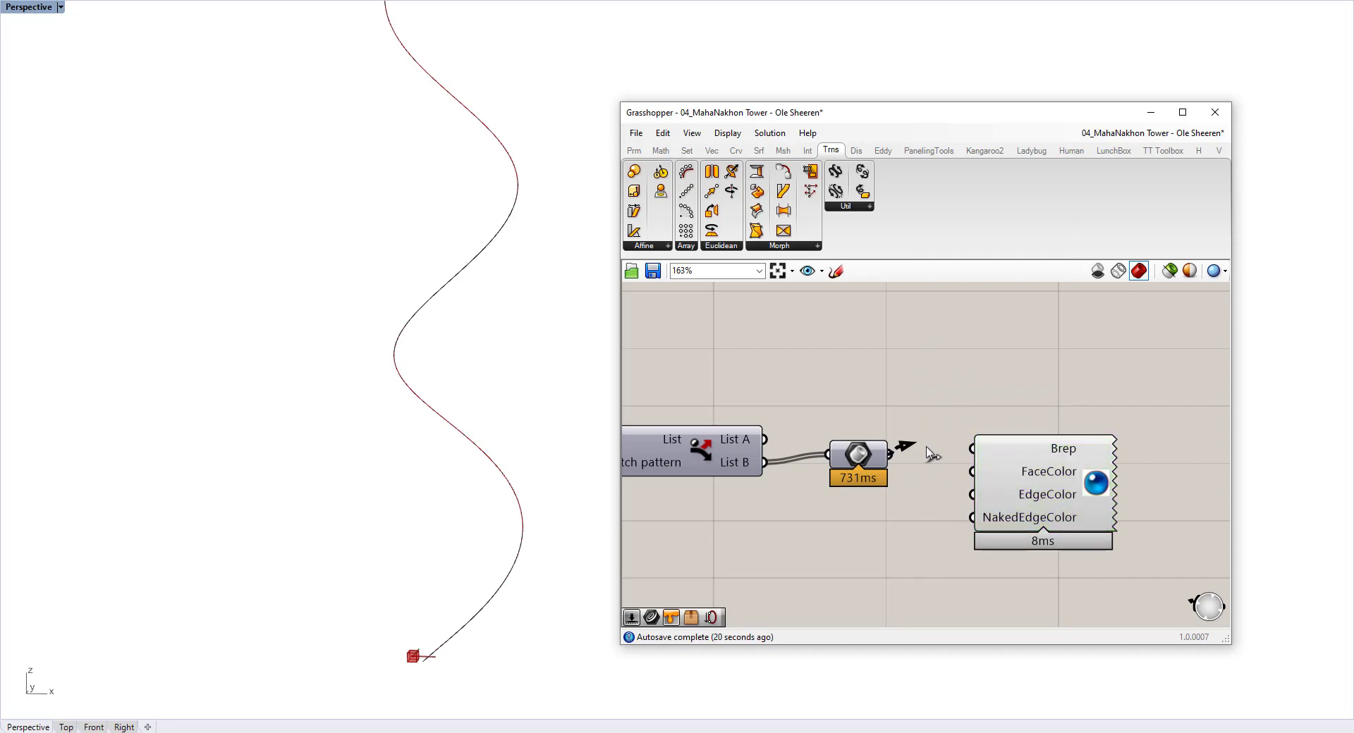
drag(928, 449, 973, 449)
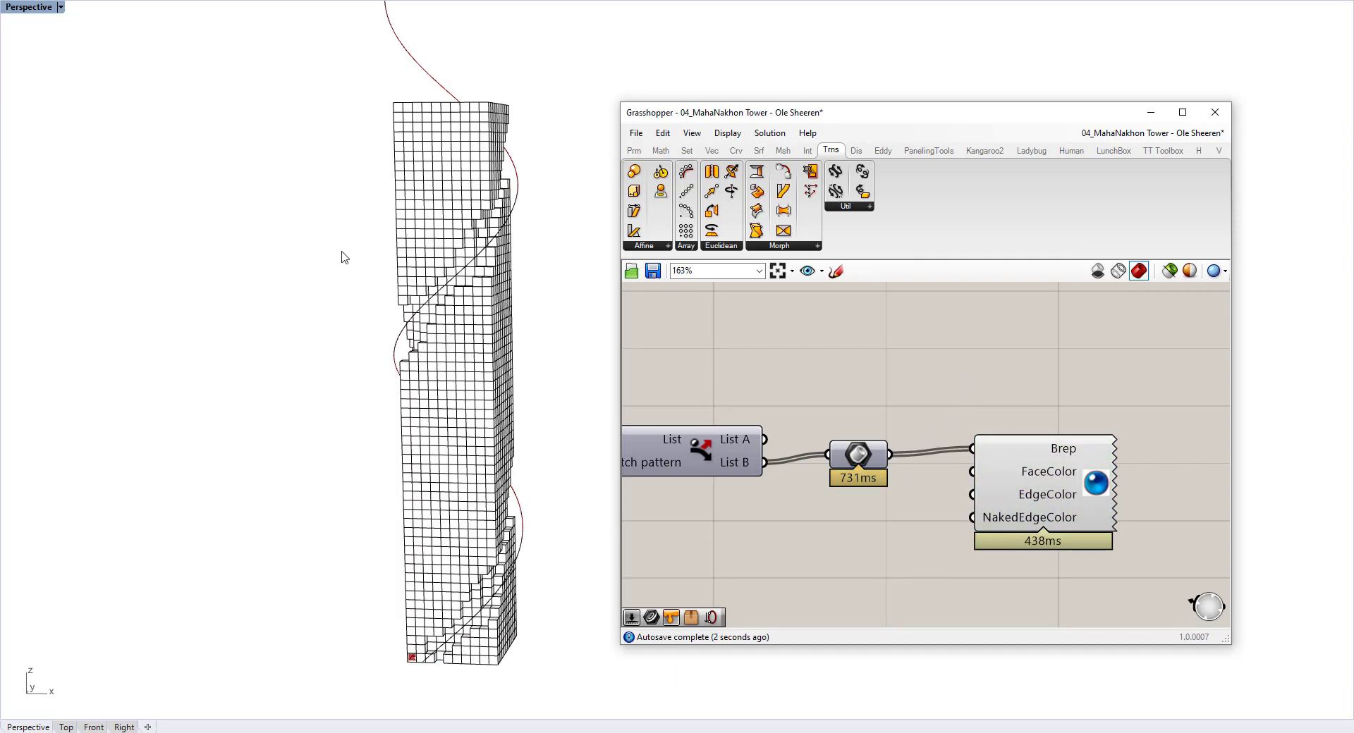
right_drag(455, 387, 414, 396)
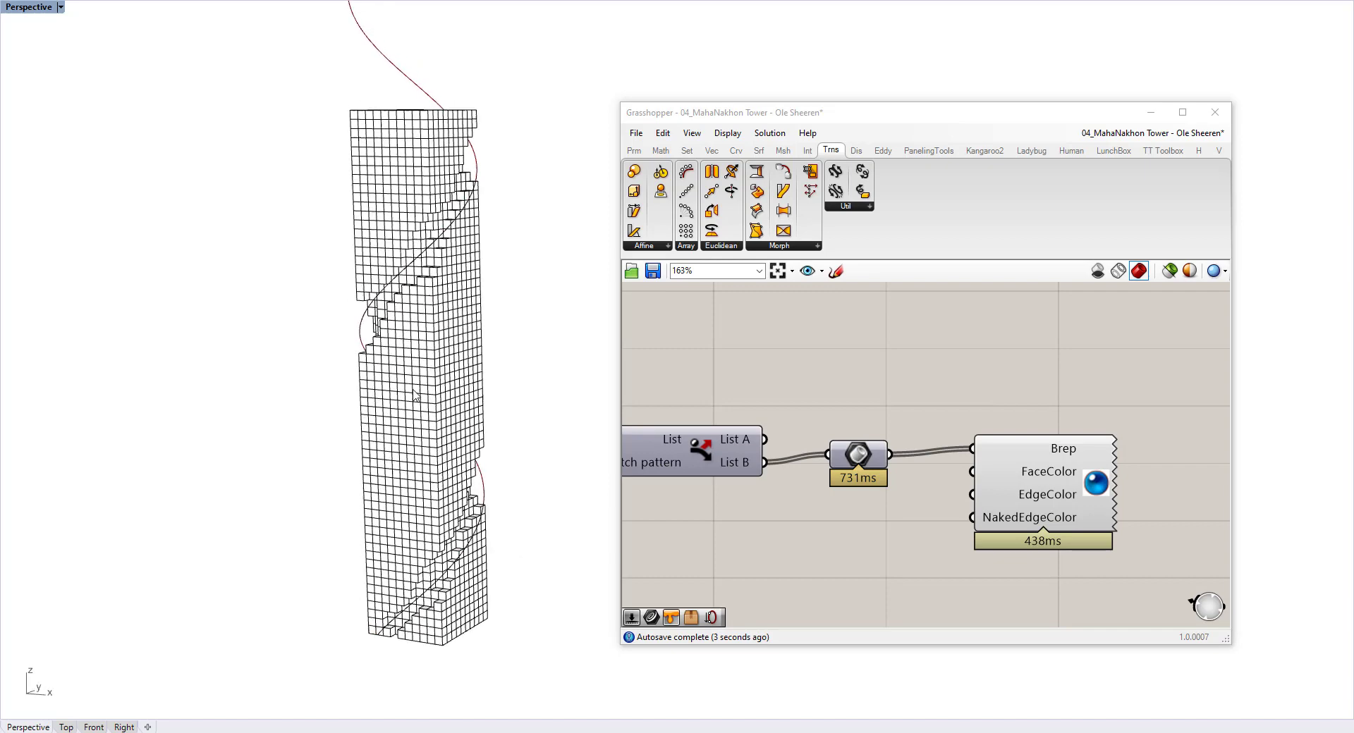
- Add a Colour Swatch set to light grey and connect it to the preview component's FaceColor input
right_drag(948, 522, 914, 475)
double_click(833, 505)
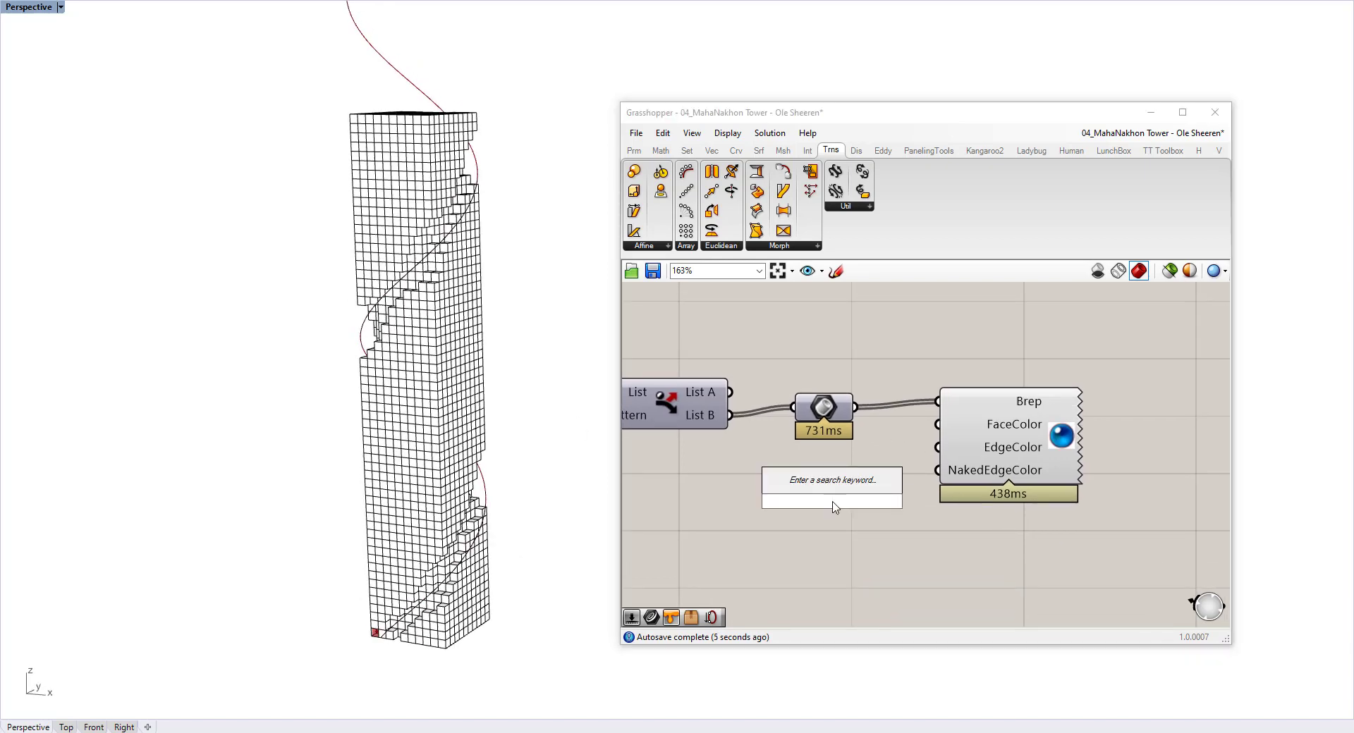
text(swat)
key(Return)
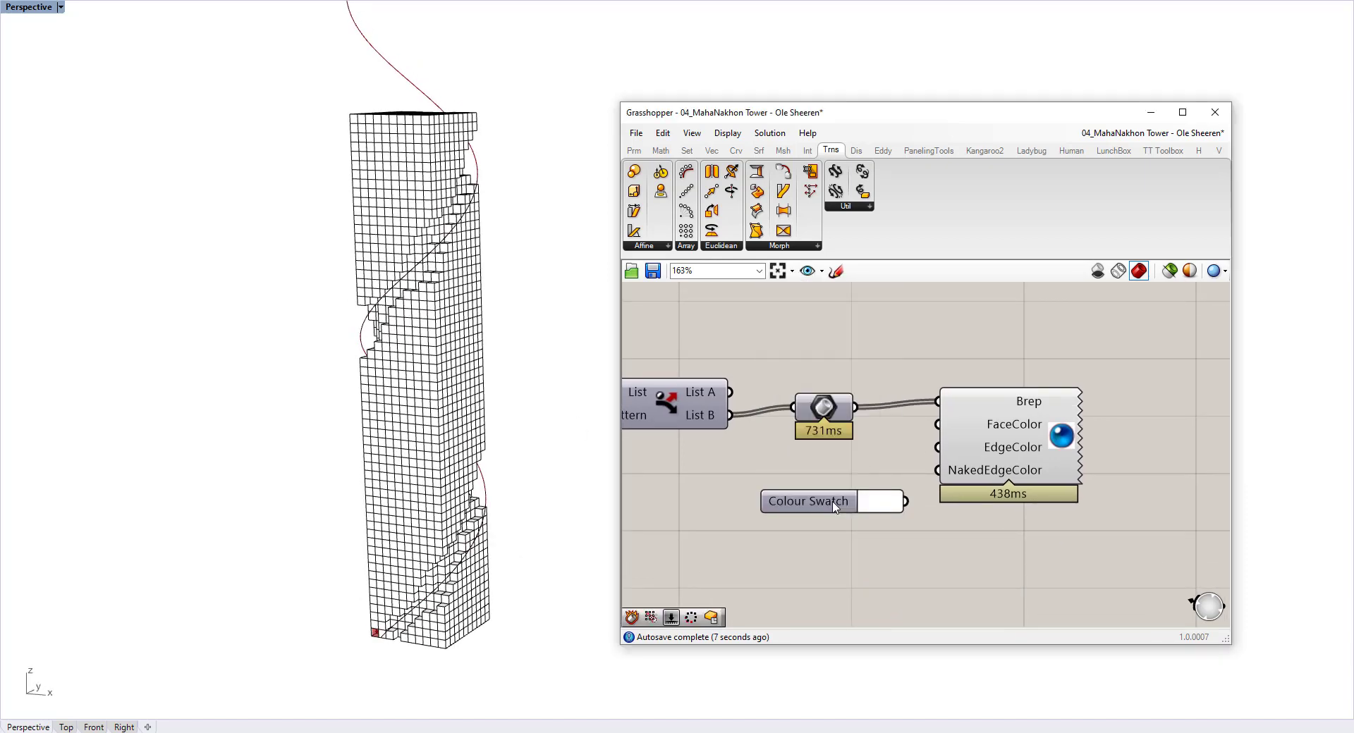
click(867, 510)
drag(915, 562, 992, 567)
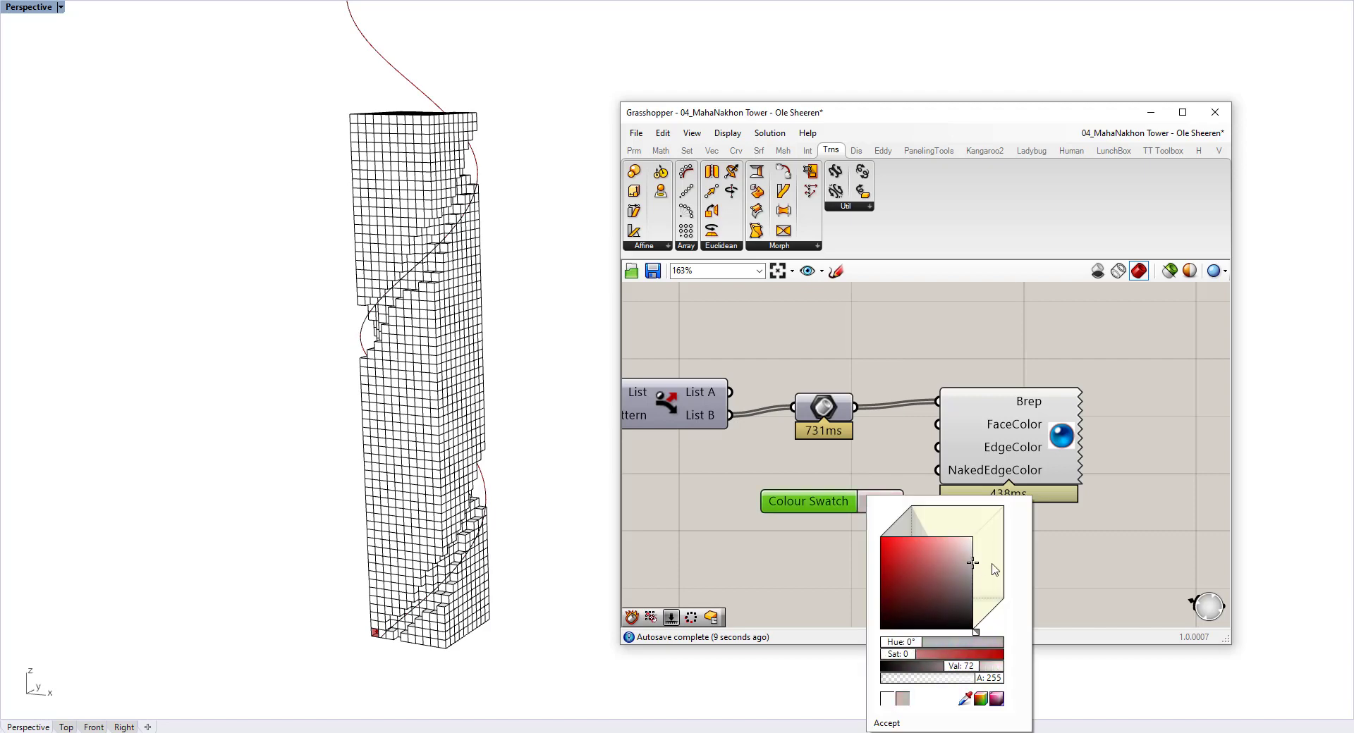
click(894, 458)
drag(907, 499, 939, 425)
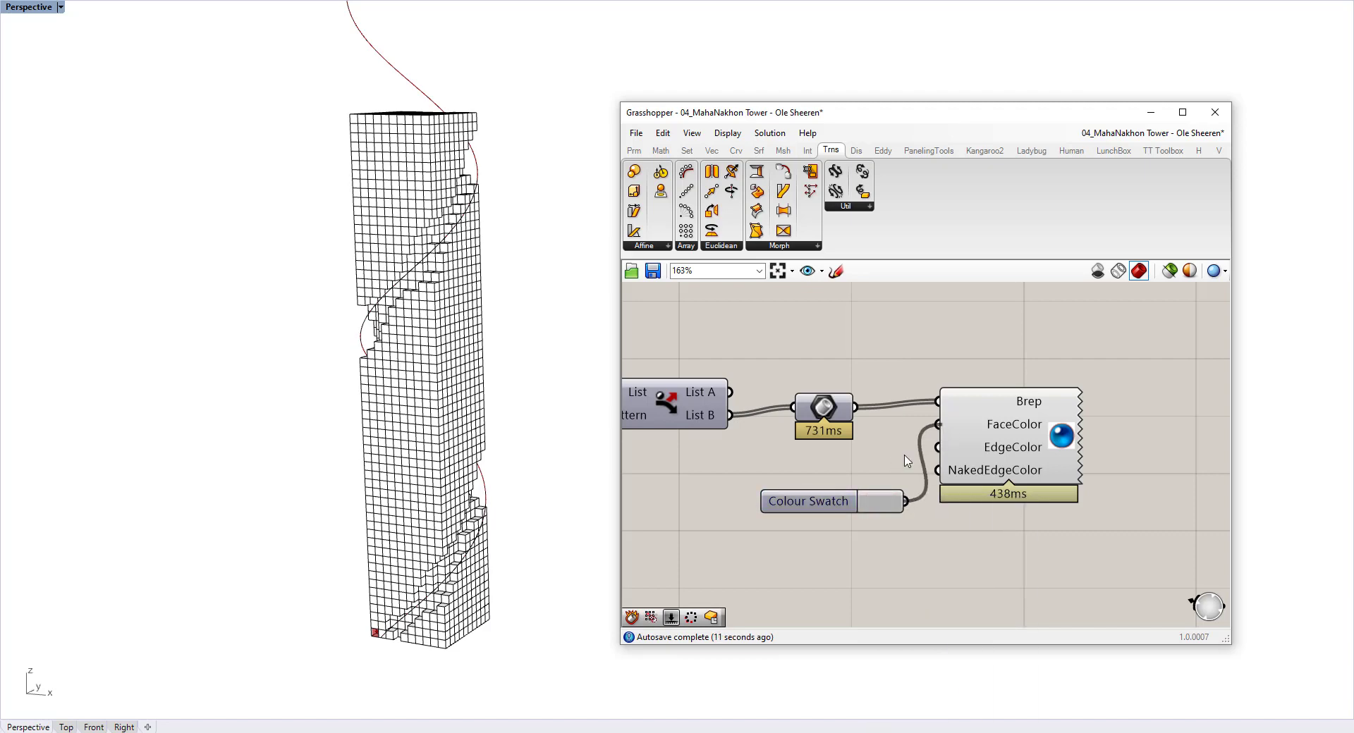
right_drag(381, 417, 374, 381)
- Hide the helix curve in the Rhino viewport so that only the tower boxes are displayed
scroll(772, 452, down, 2)
right_drag(772, 451, 886, 404)
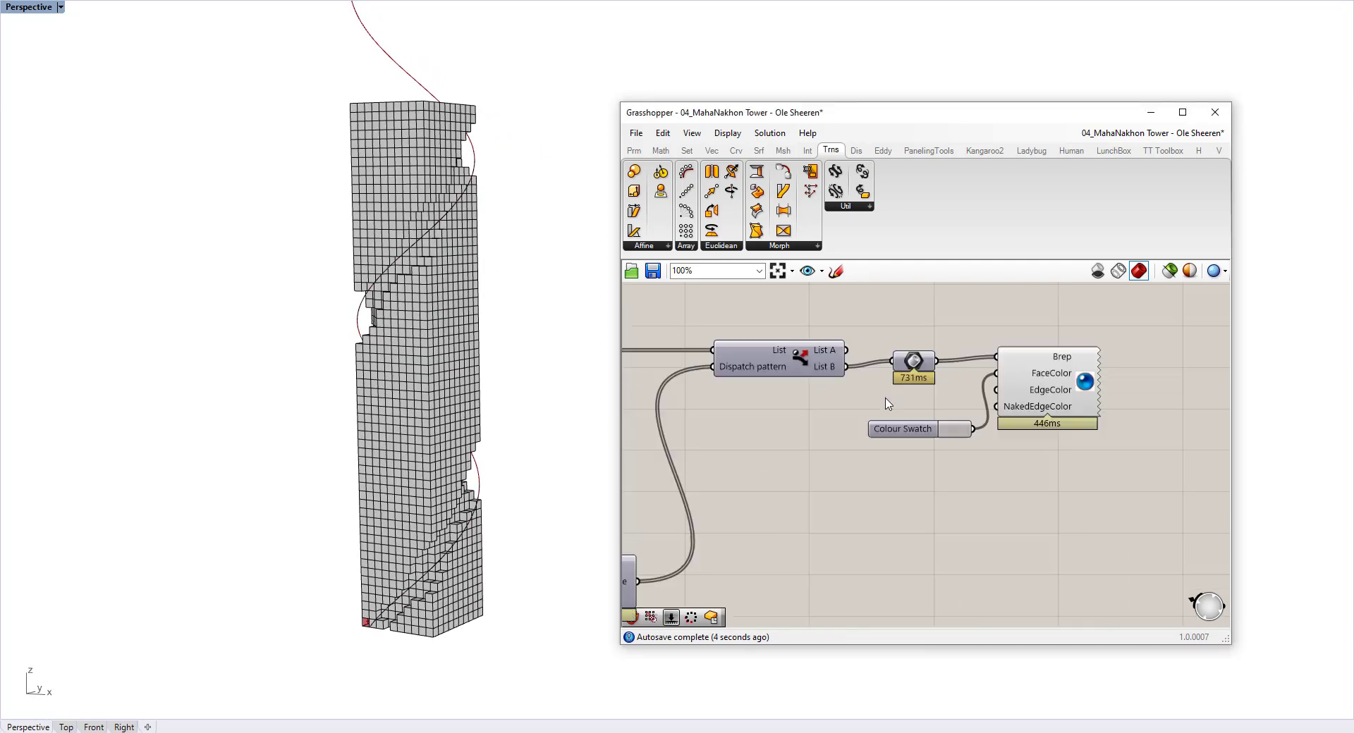
scroll(878, 451, down, 3)
right_drag(867, 521, 1060, 459)
scroll(793, 478, up, 2)
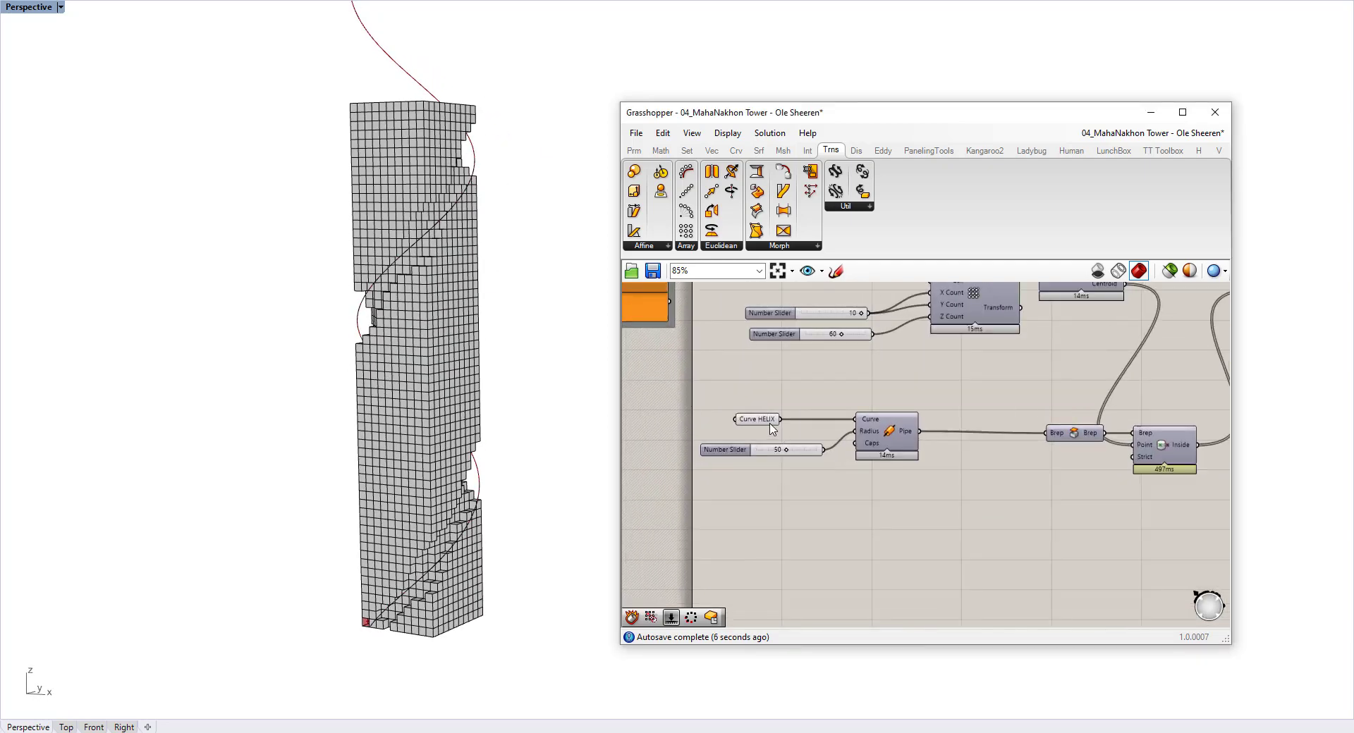
click(757, 419)
click(470, 154)
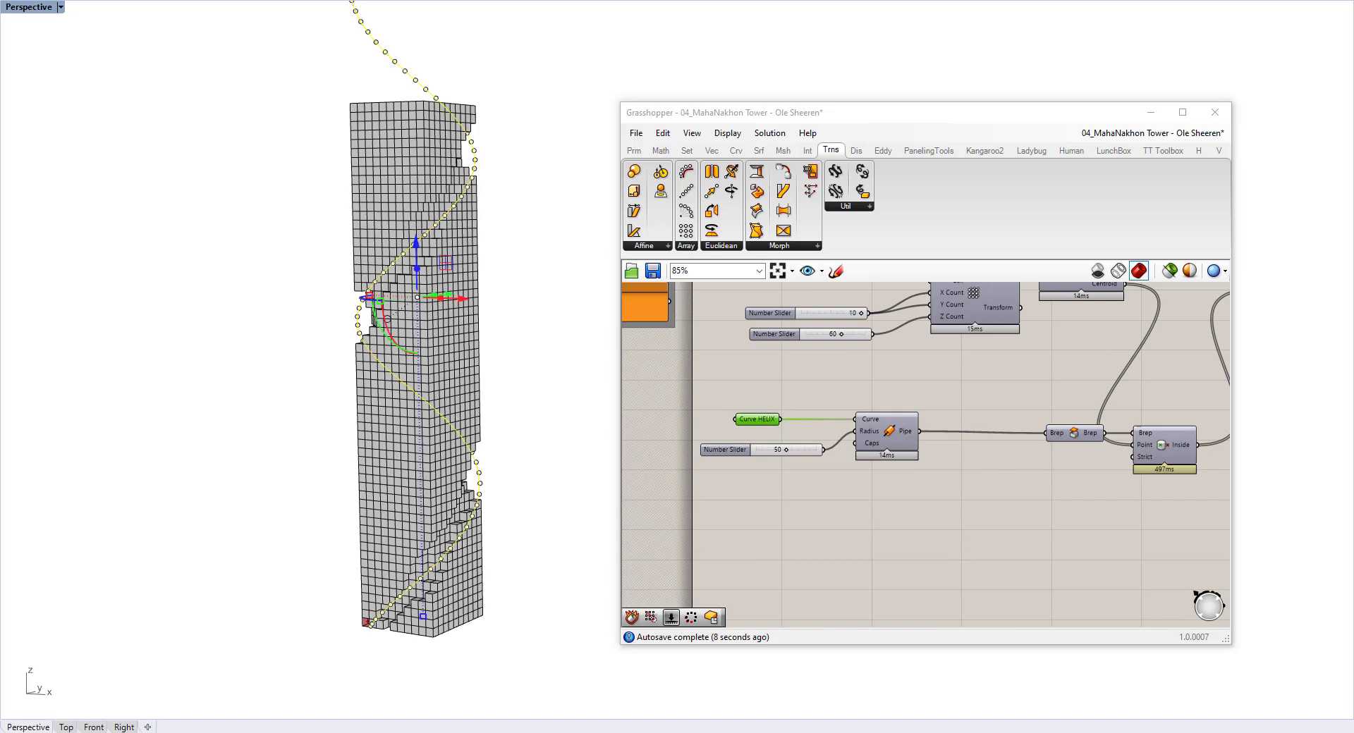
key(Escape)
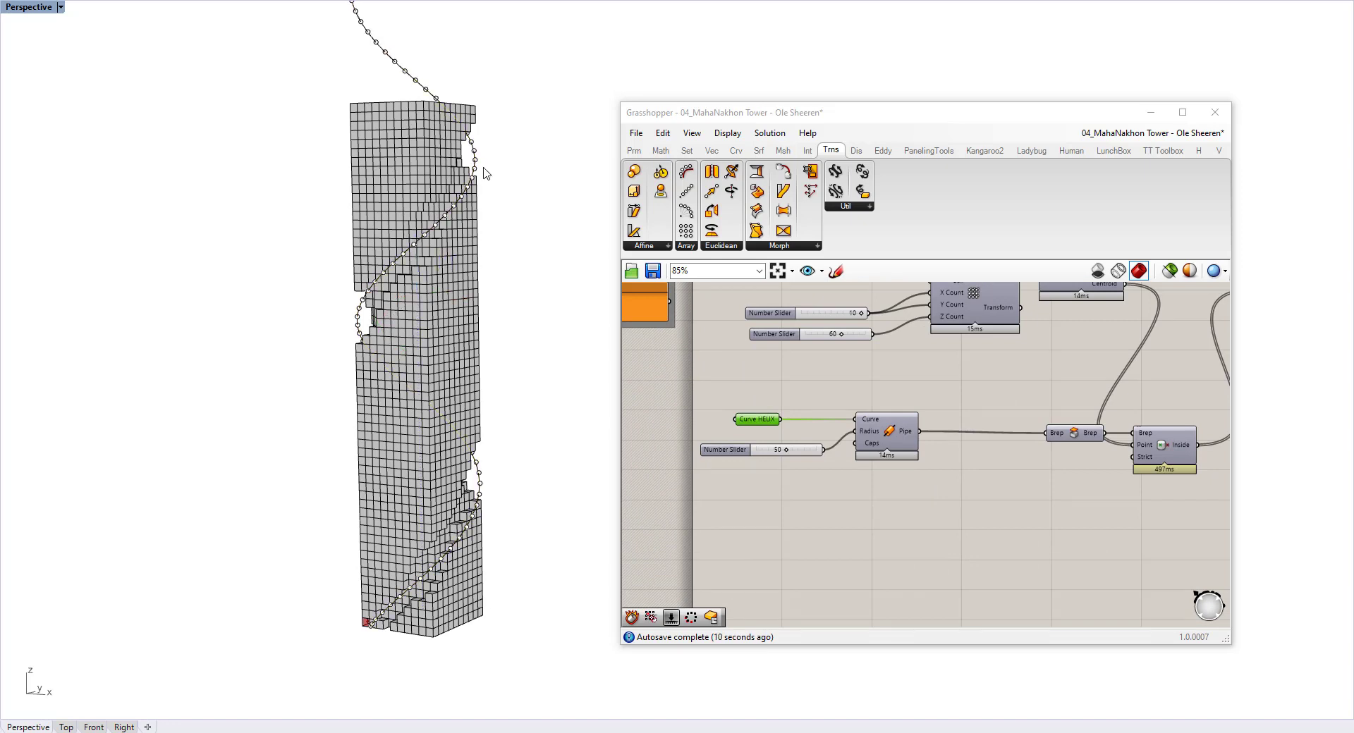
key(ctrl+h)
key(Escape)
key(Escape)
click(422, 83)
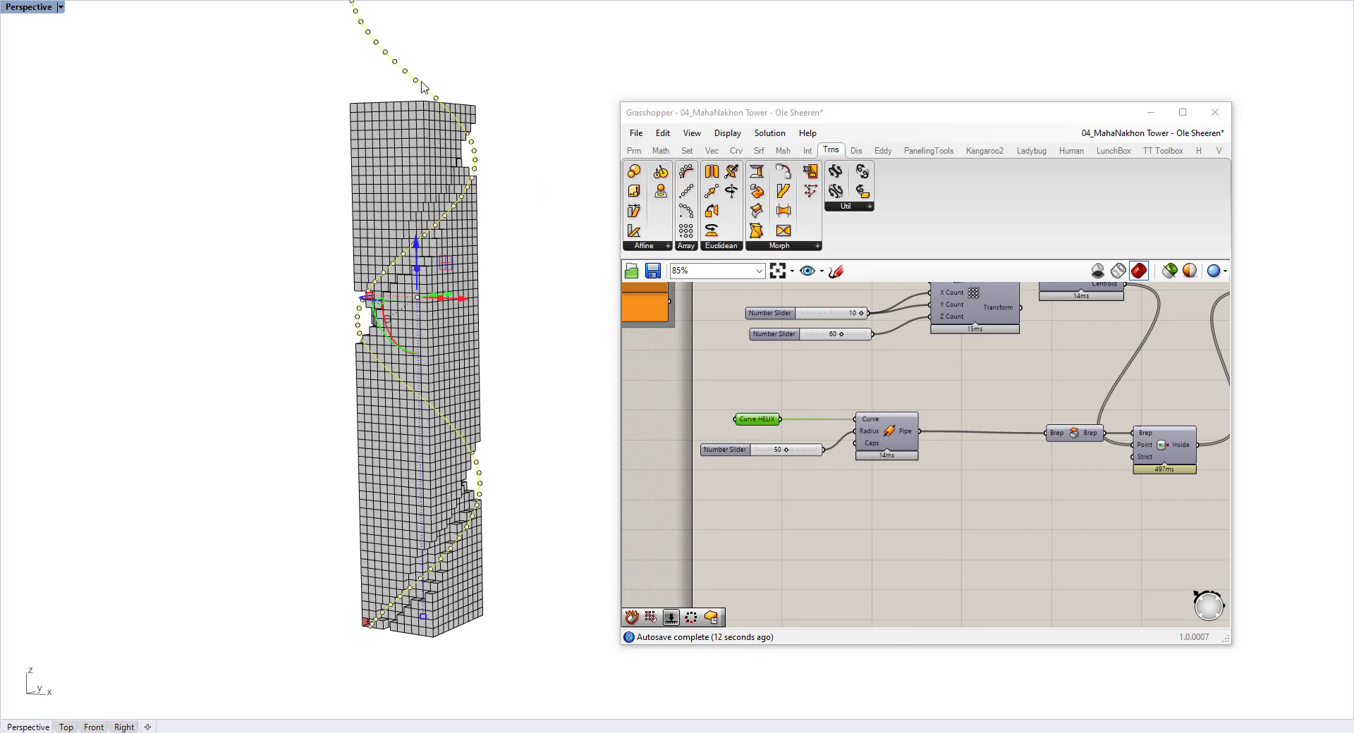
key(ctrl+h)
right_drag(432, 233, 536, 205)
right_drag(474, 264, 407, 372)
- Set the Pipe component's Radius slider to 60
scroll(781, 480, up, 5)
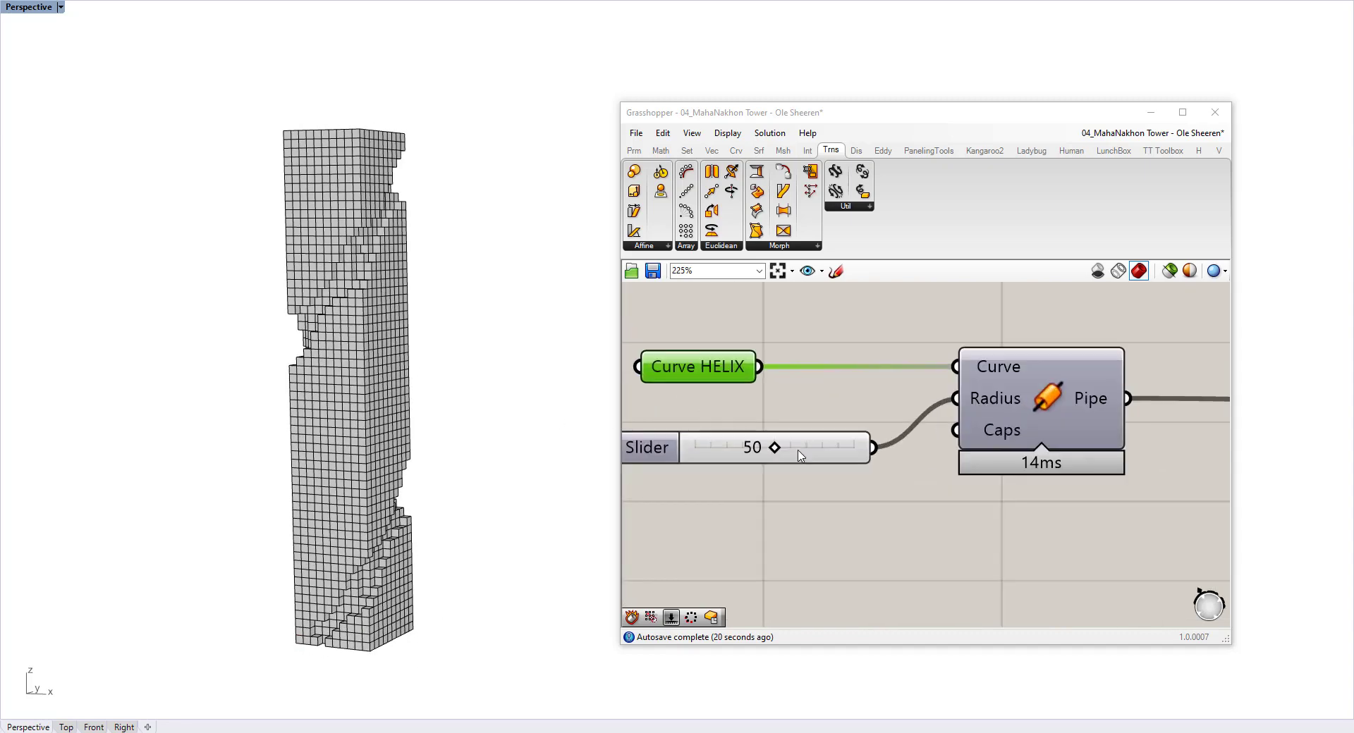
double_click(793, 451)
text(60)
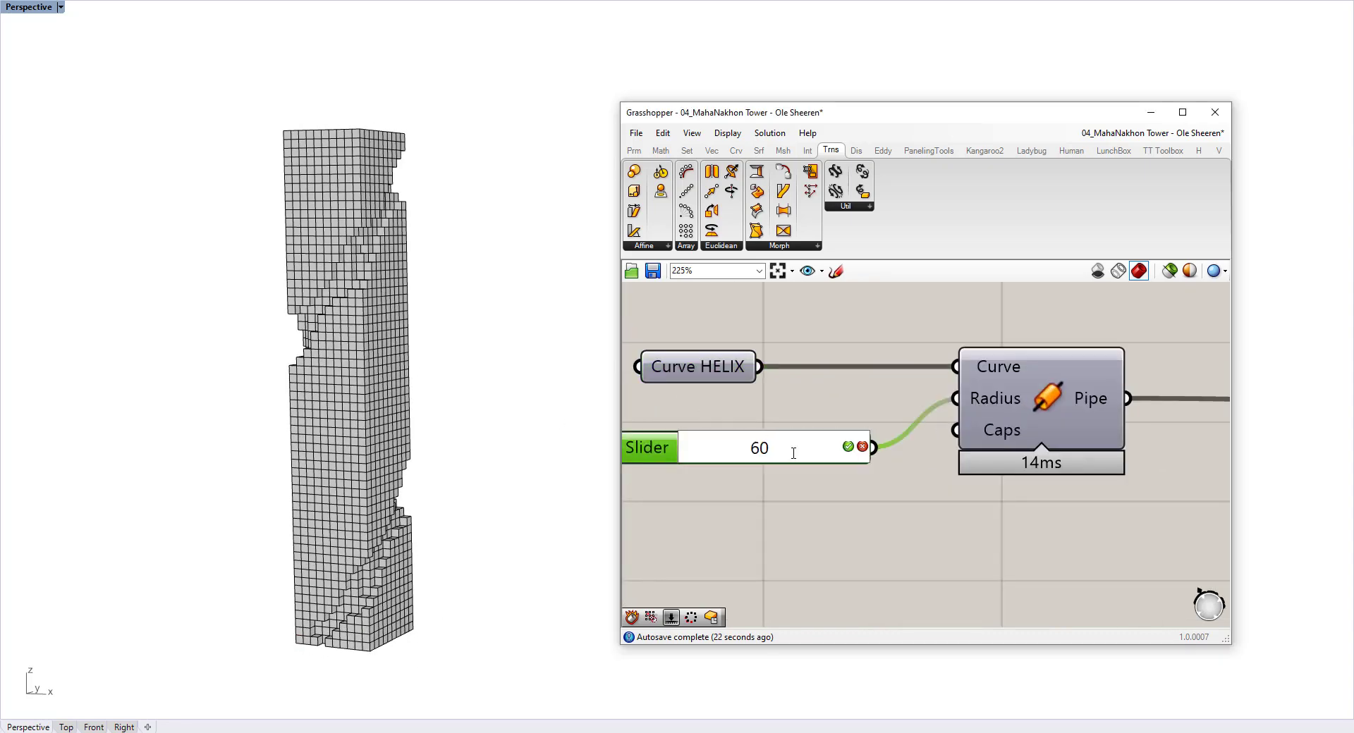
key(Return)
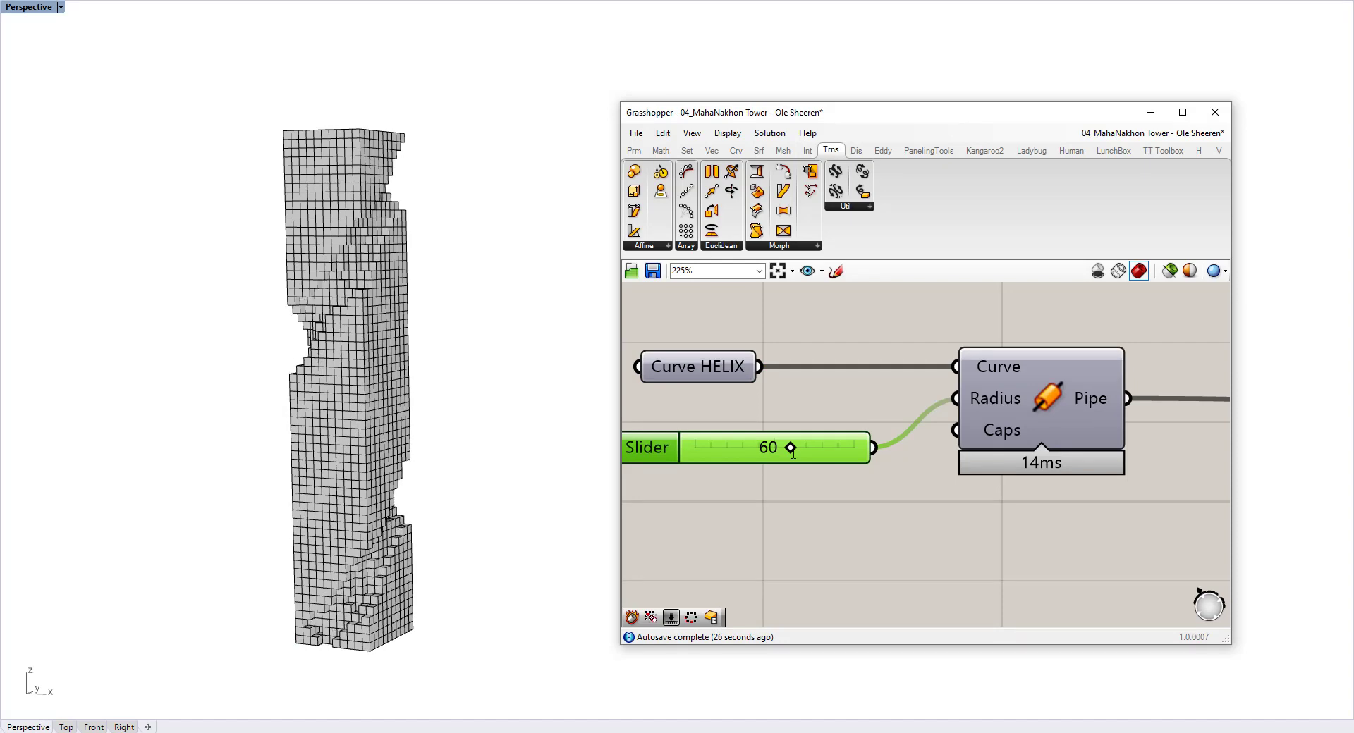
mouse_move(346, 303)
right_down()
mouse_move(359, 297)
mouse_move(363, 317)
right_up()
- Show the hidden helix again and examine how the stepped cut-outs follow it around the tower
key(ctrl+alt+h)
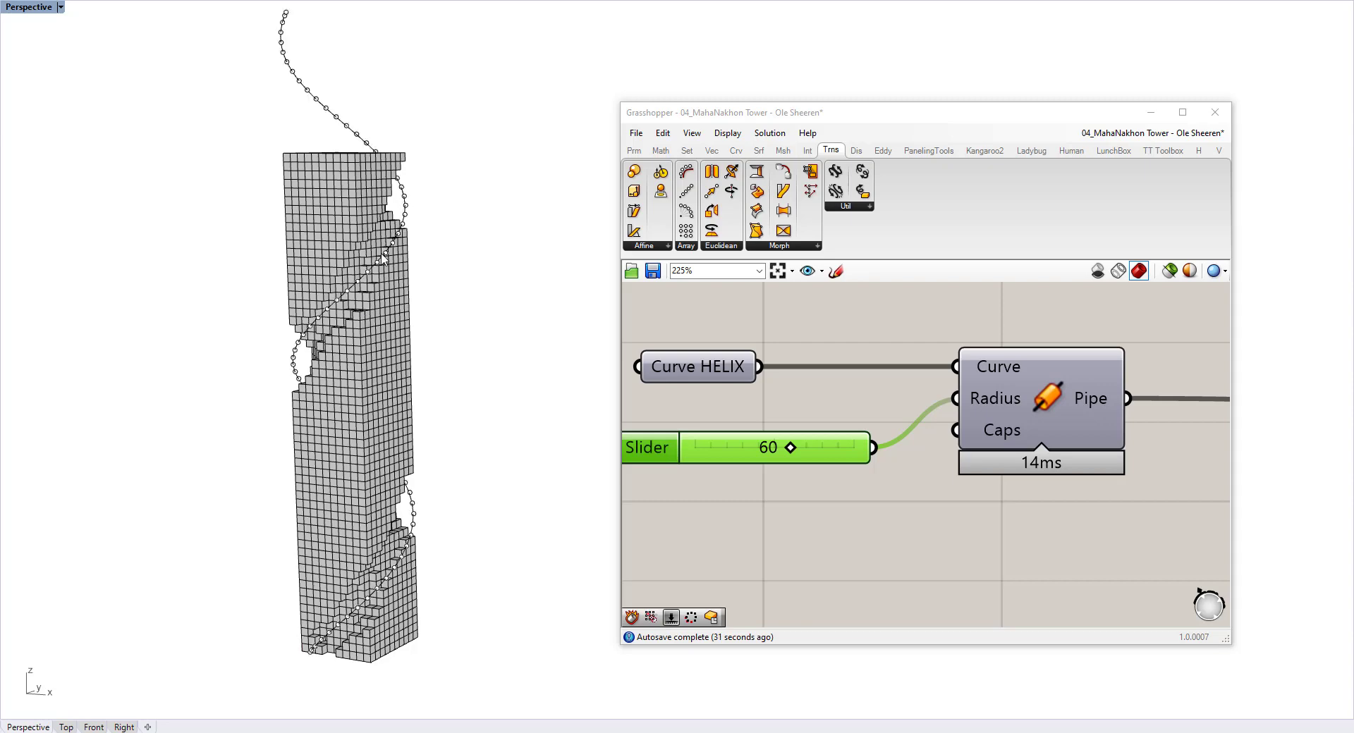
right_drag(381, 258, 388, 435)
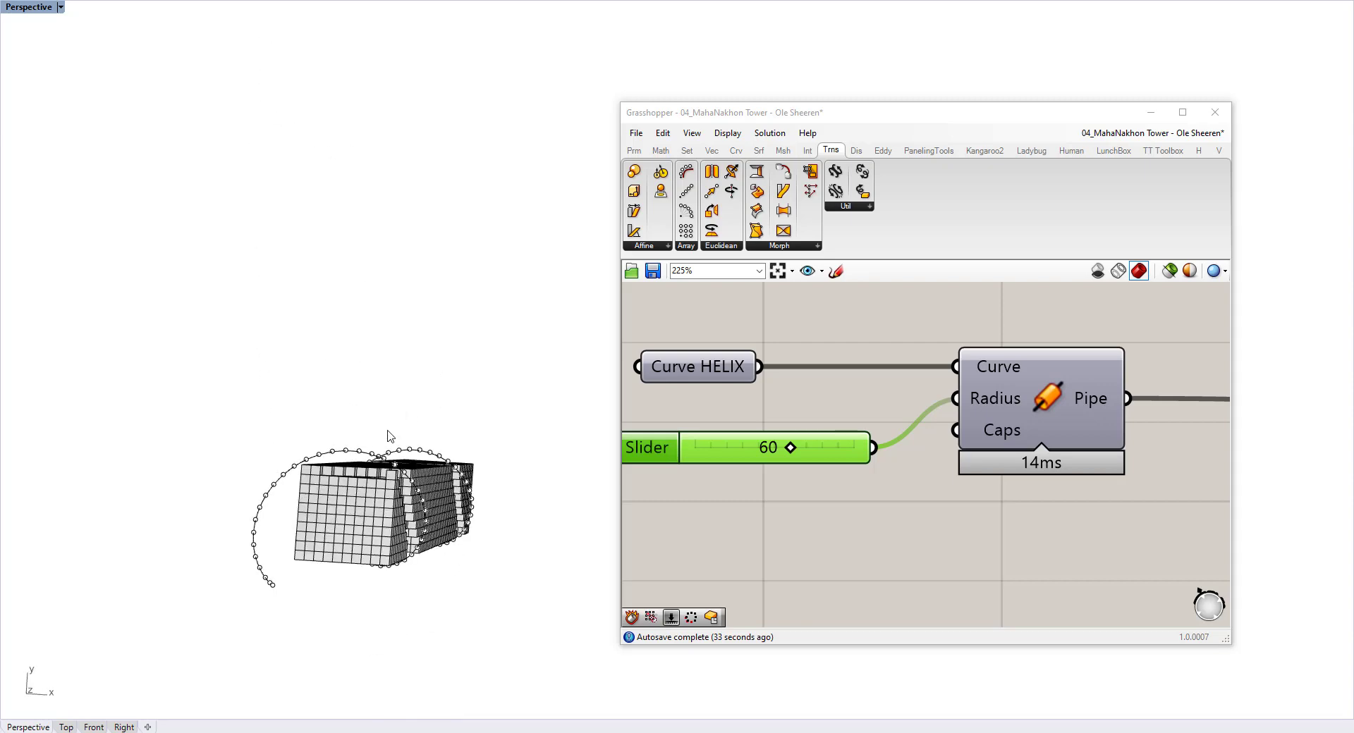
right_drag(346, 551, 335, 360)
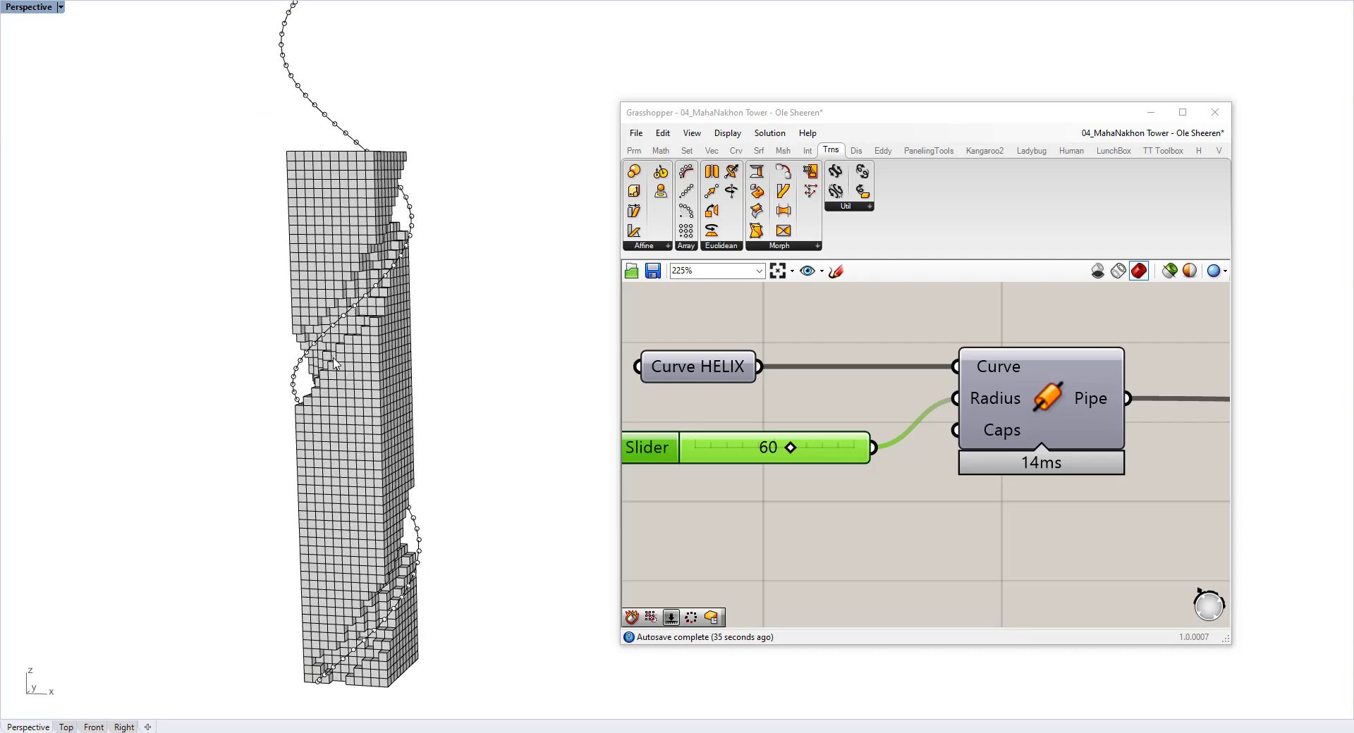
right_drag(731, 408, 892, 463)
scroll(892, 462, down, 4)
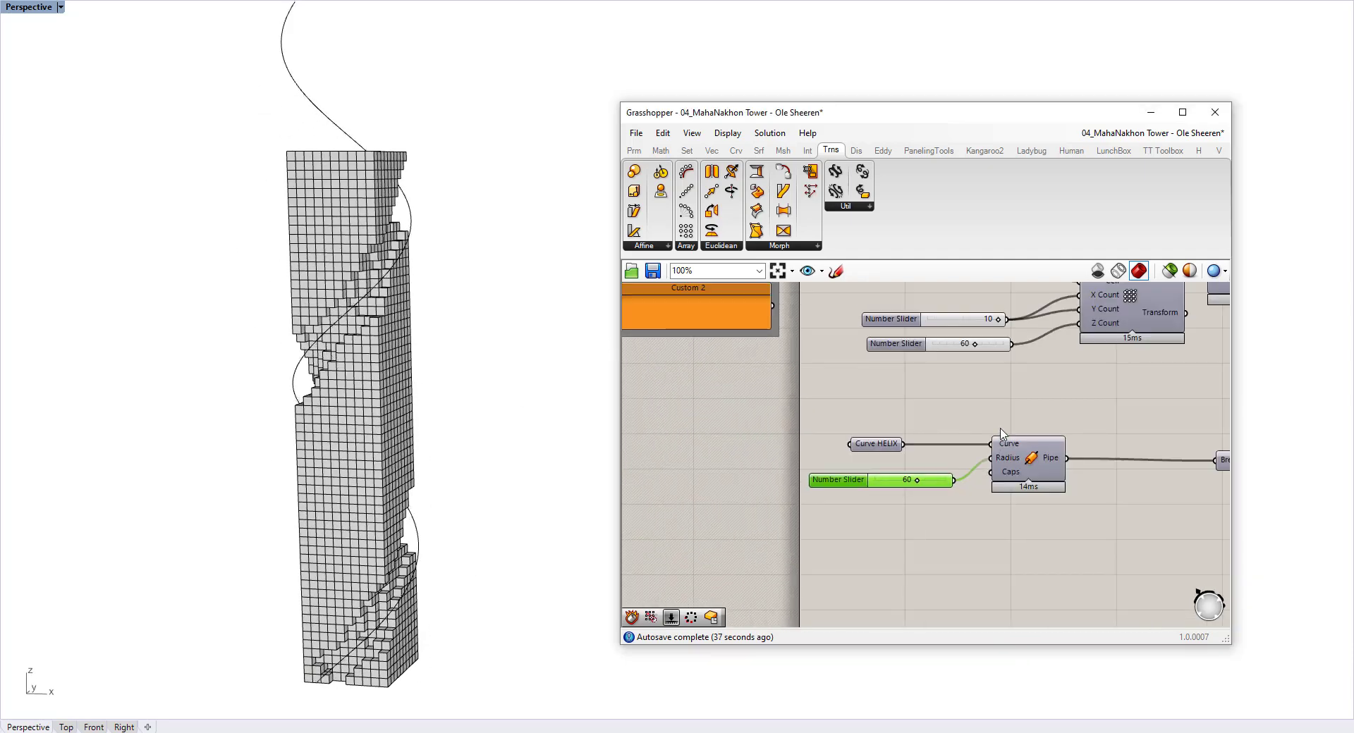
right_drag(964, 331, 867, 447)
scroll(865, 446, up, 1)
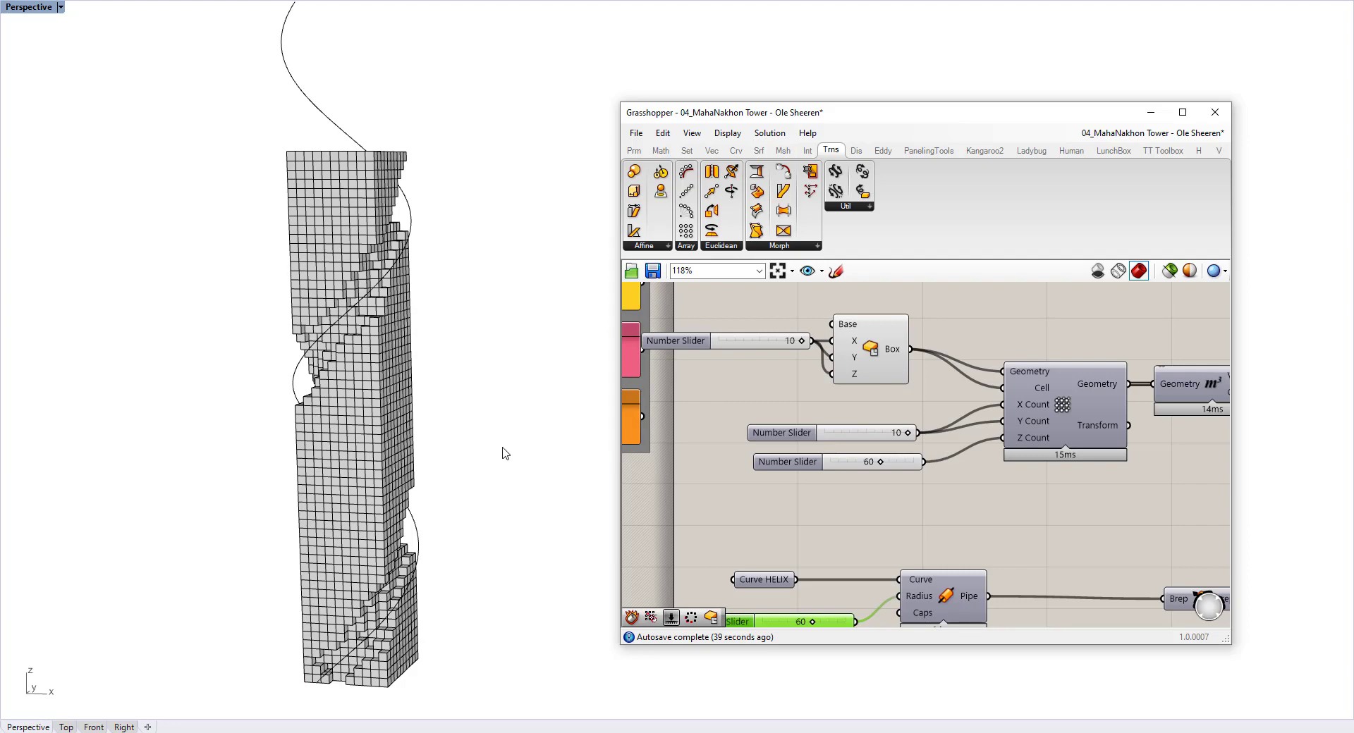
right_drag(504, 452, 468, 462)
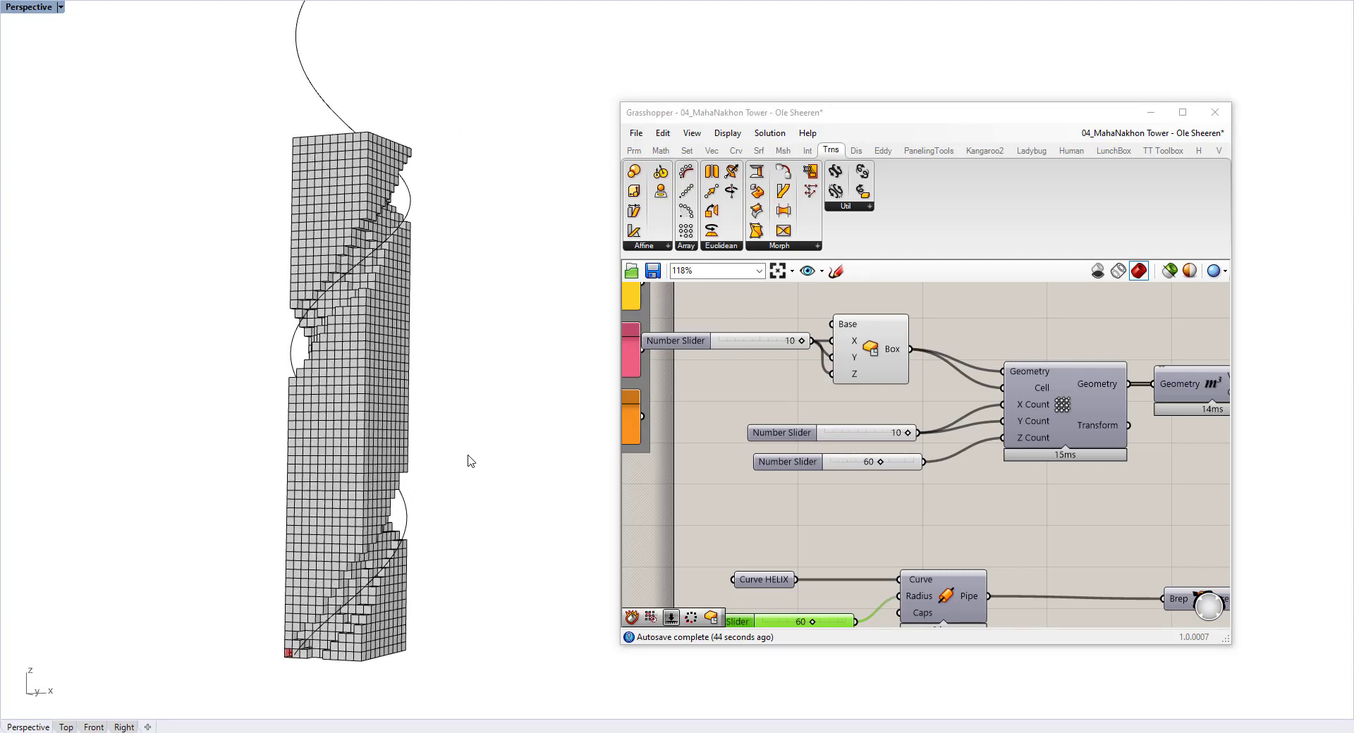
right_drag(250, 374, 371, 364)
scroll(371, 363, up, 8)
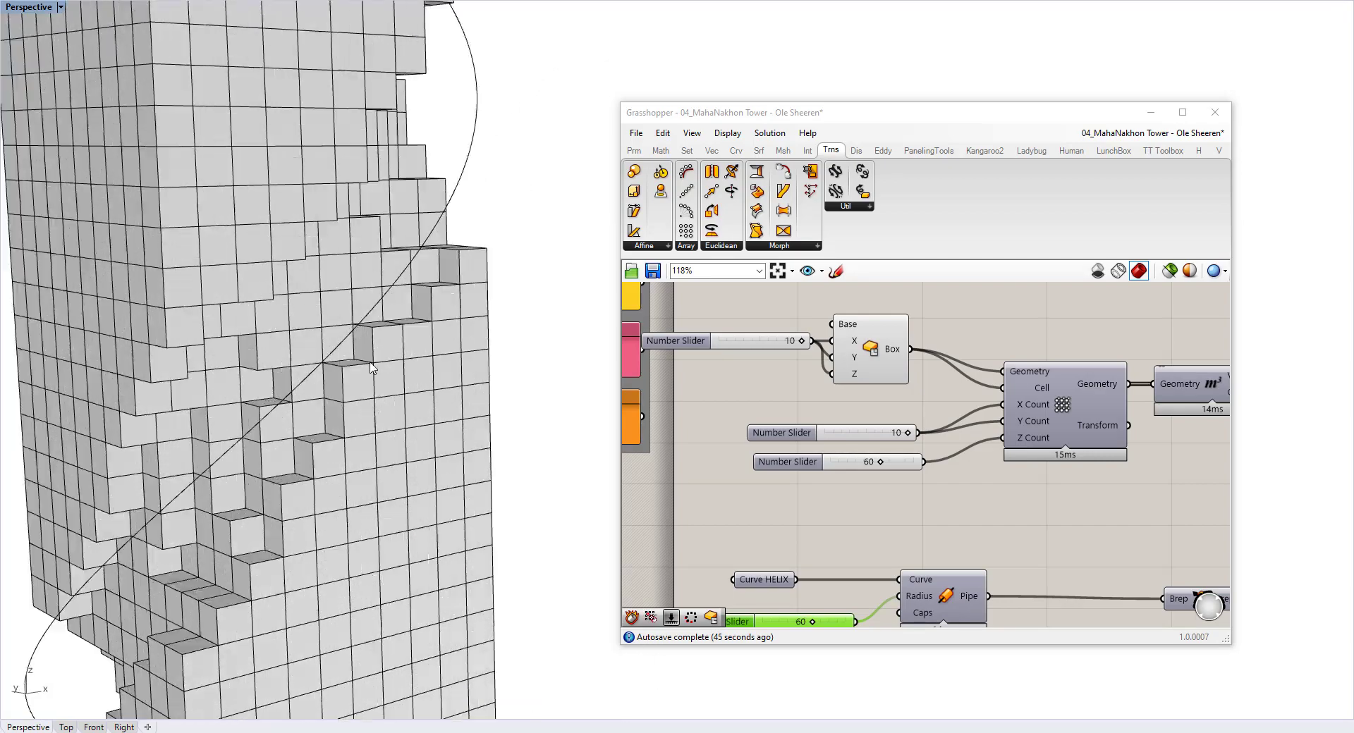
- Switch to the browser and view the doseoflife.com photo of the tower's pixelated facade, returning to the model after comparing
key(alt+Tab)
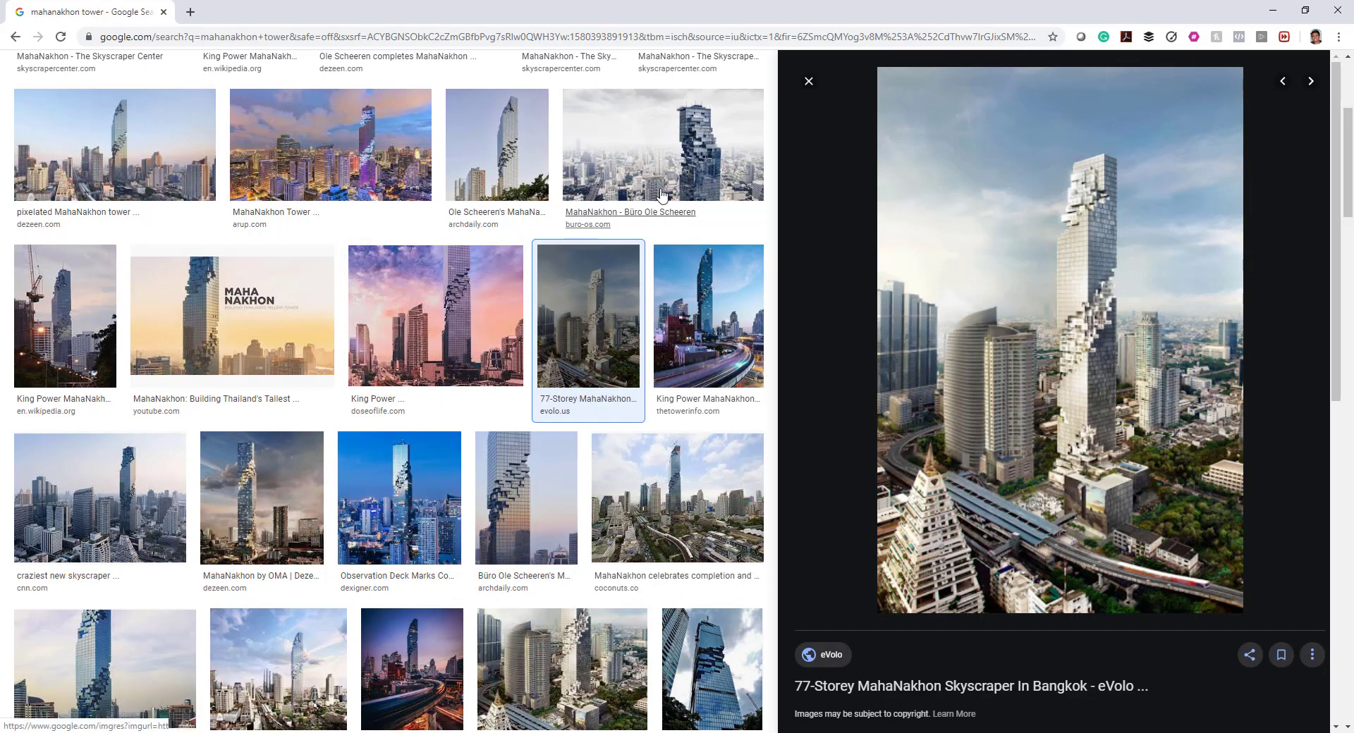
click(493, 308)
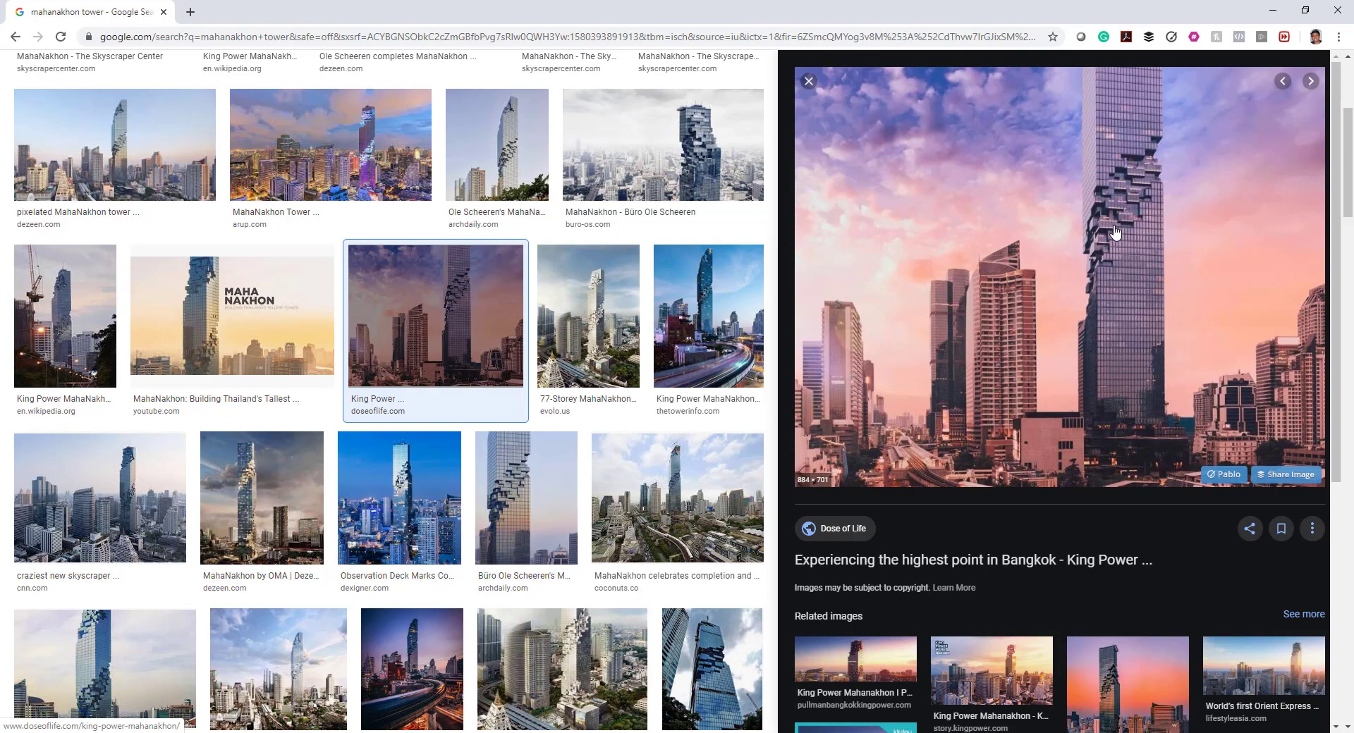
key(alt+Tab)
- Duplicate the Brep parameter that is fed by Dispatch's List B output
right_drag(1063, 434, 797, 462)
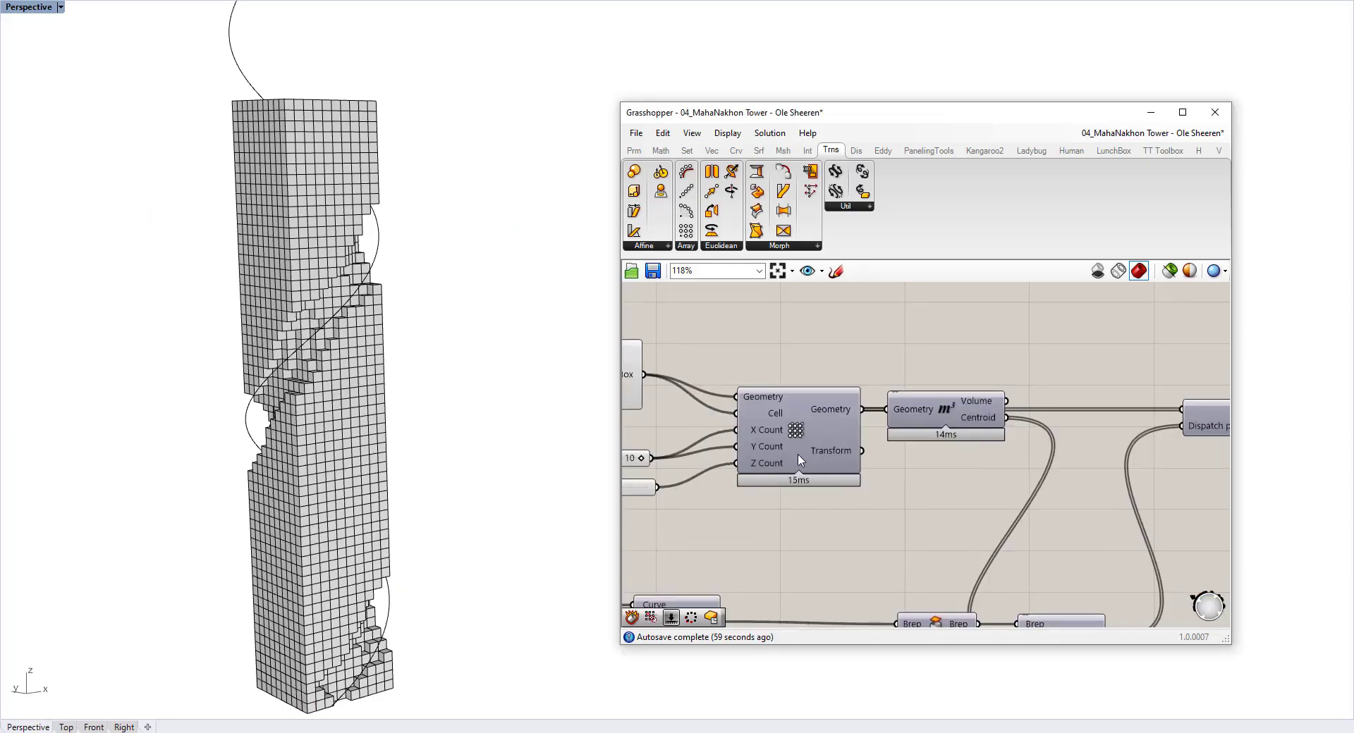
scroll(867, 463, down, 4)
right_drag(970, 494, 1002, 500)
scroll(1001, 499, up, 2)
scroll(961, 393, up, 1)
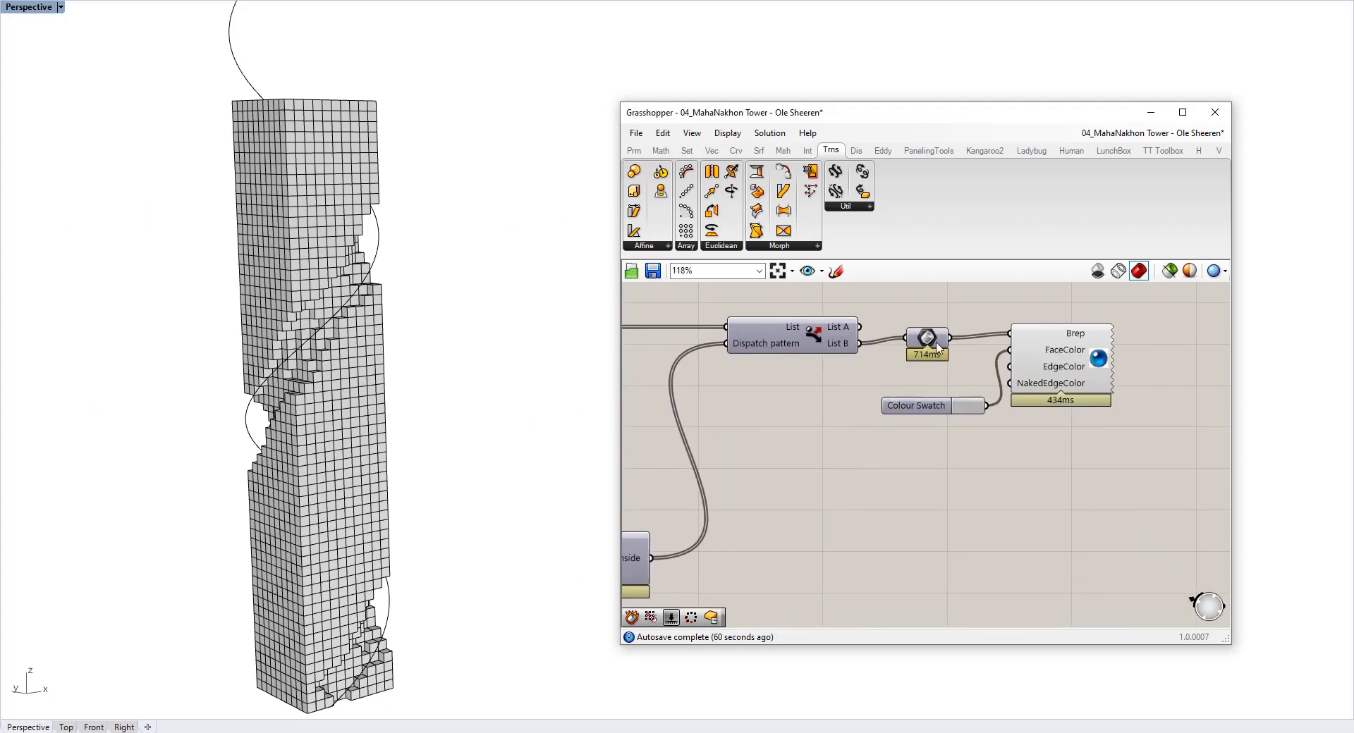
click(936, 342)
key(ctrl+c)
key(ctrl+v)
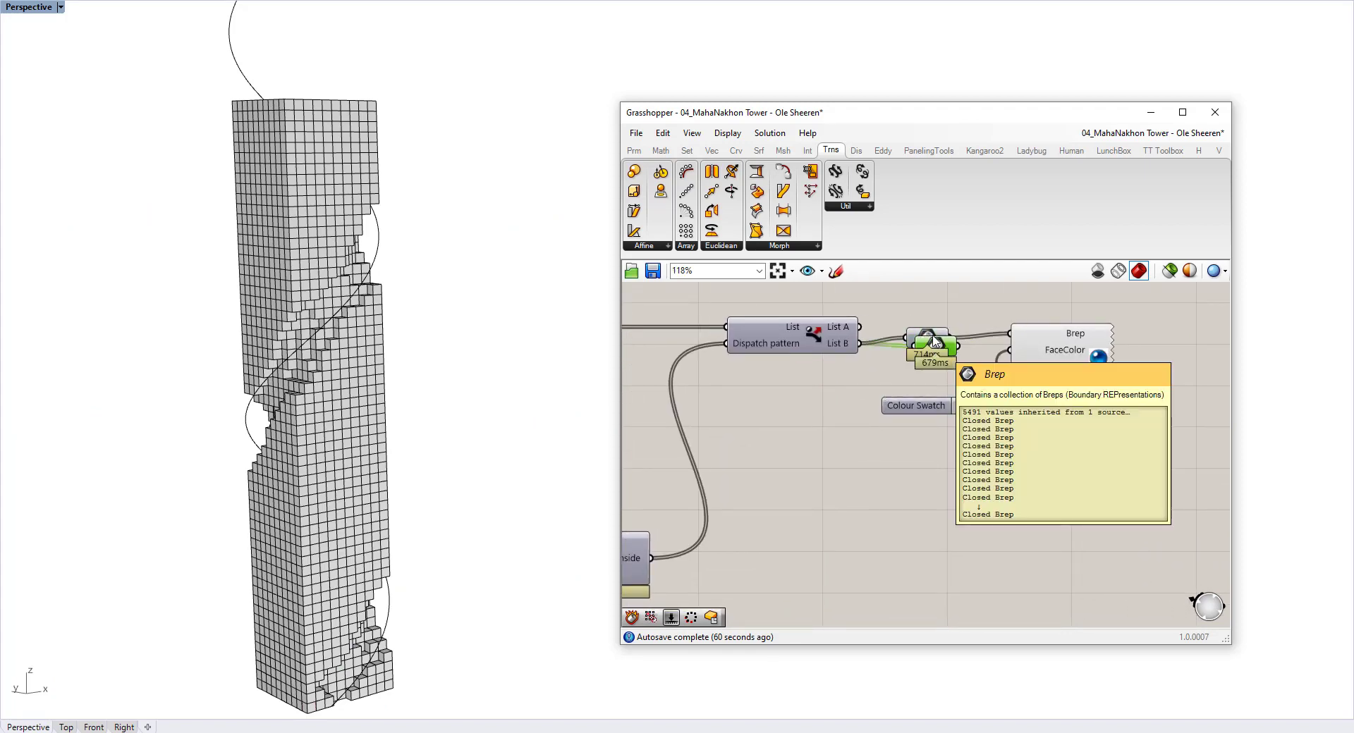
- Place the duplicated Brep parameter below the Colour Swatch, wired to Dispatch's List A, with the original Brep on List B
drag(861, 327, 905, 338)
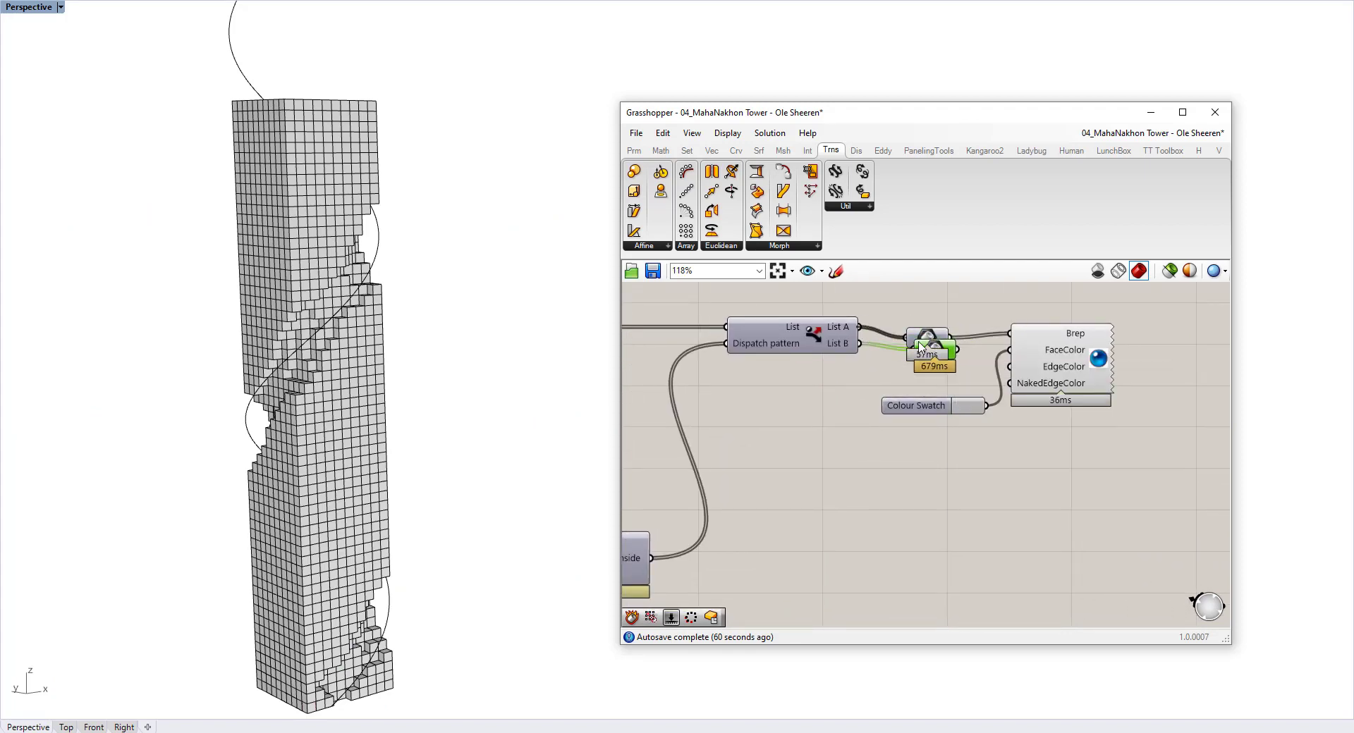
click(891, 313)
click(938, 352)
drag(943, 358, 926, 534)
drag(860, 343, 906, 338)
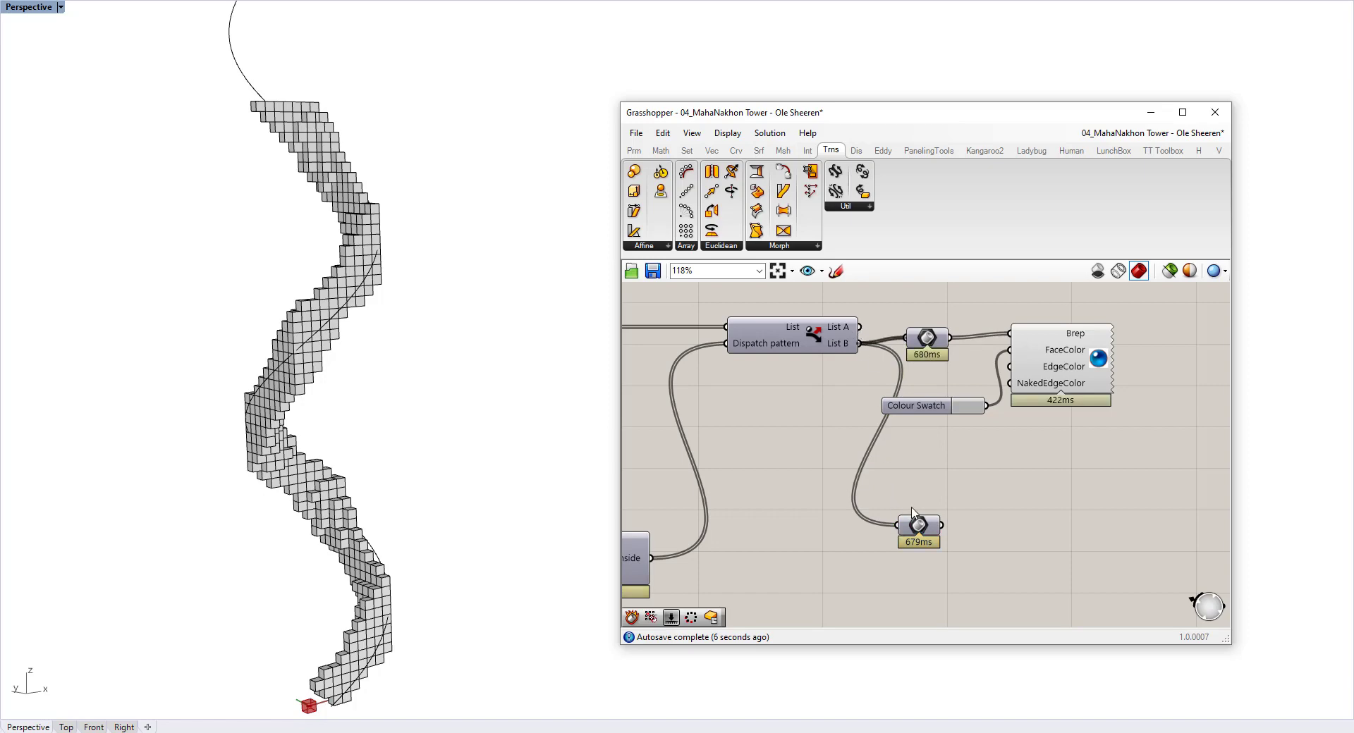
key(ctrl+z)
click(917, 527)
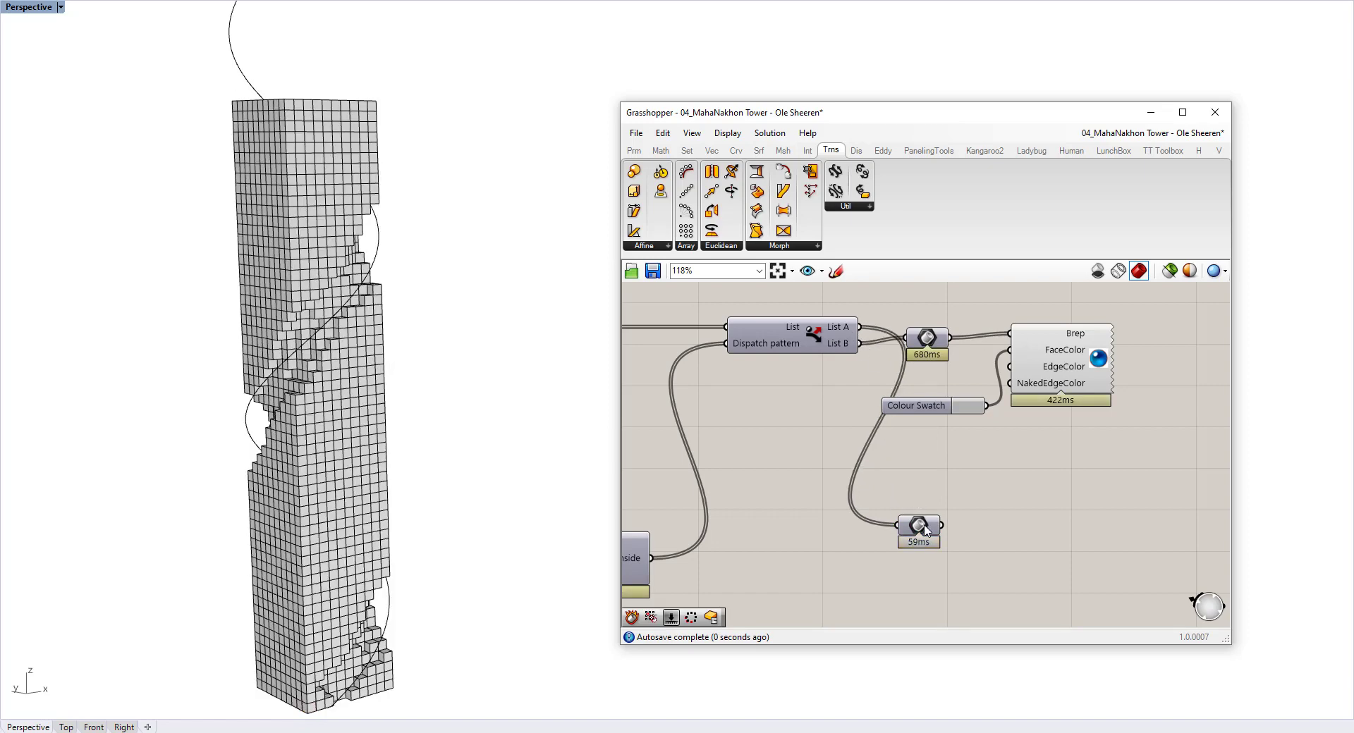
- Hide the tower's Custom Preview and examine the List A boxes that follow the helix
click(1036, 374)
key(ctrl+q)
click(749, 494)
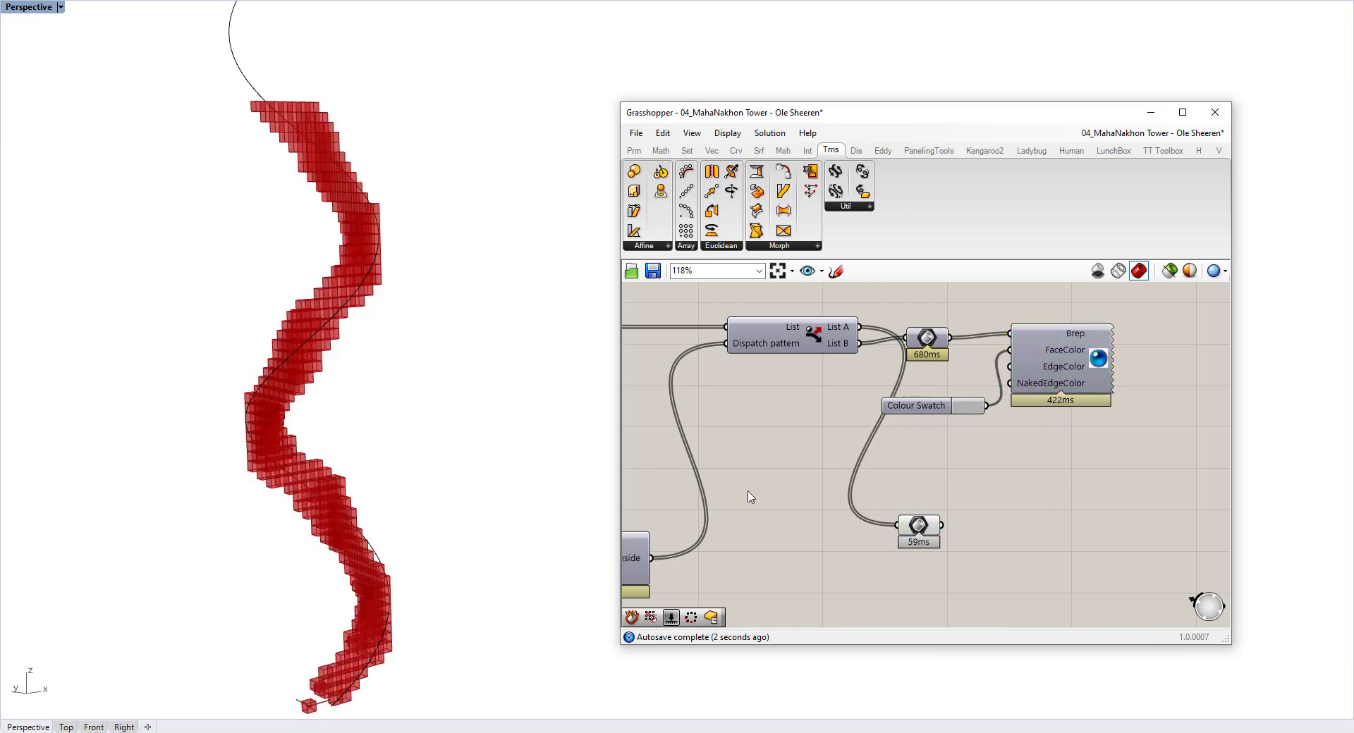
right_drag(373, 416, 273, 407)
scroll(273, 270, up, 5)
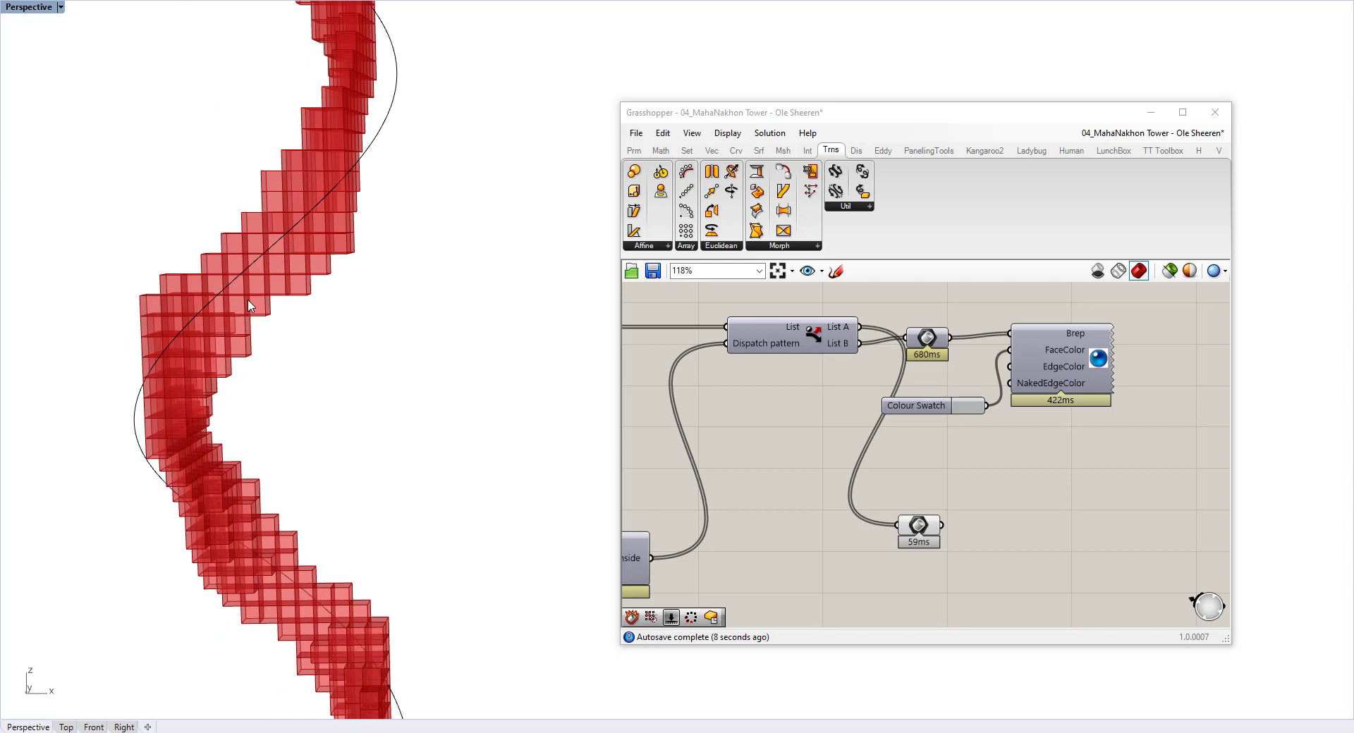
scroll(266, 278, down, 3)
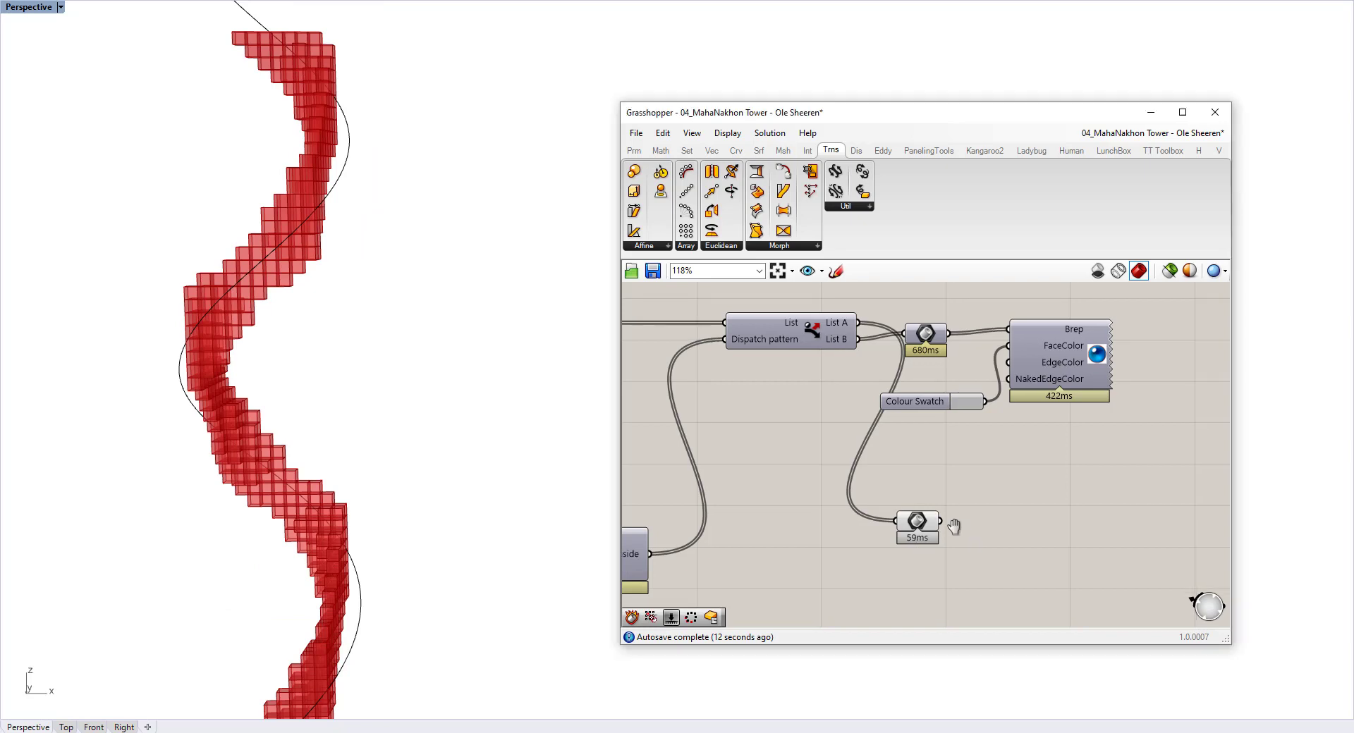
- Add a Random Reduce component and wire the List A Brep parameter into its List input
right_drag(1012, 528, 941, 485)
double_click(942, 482)
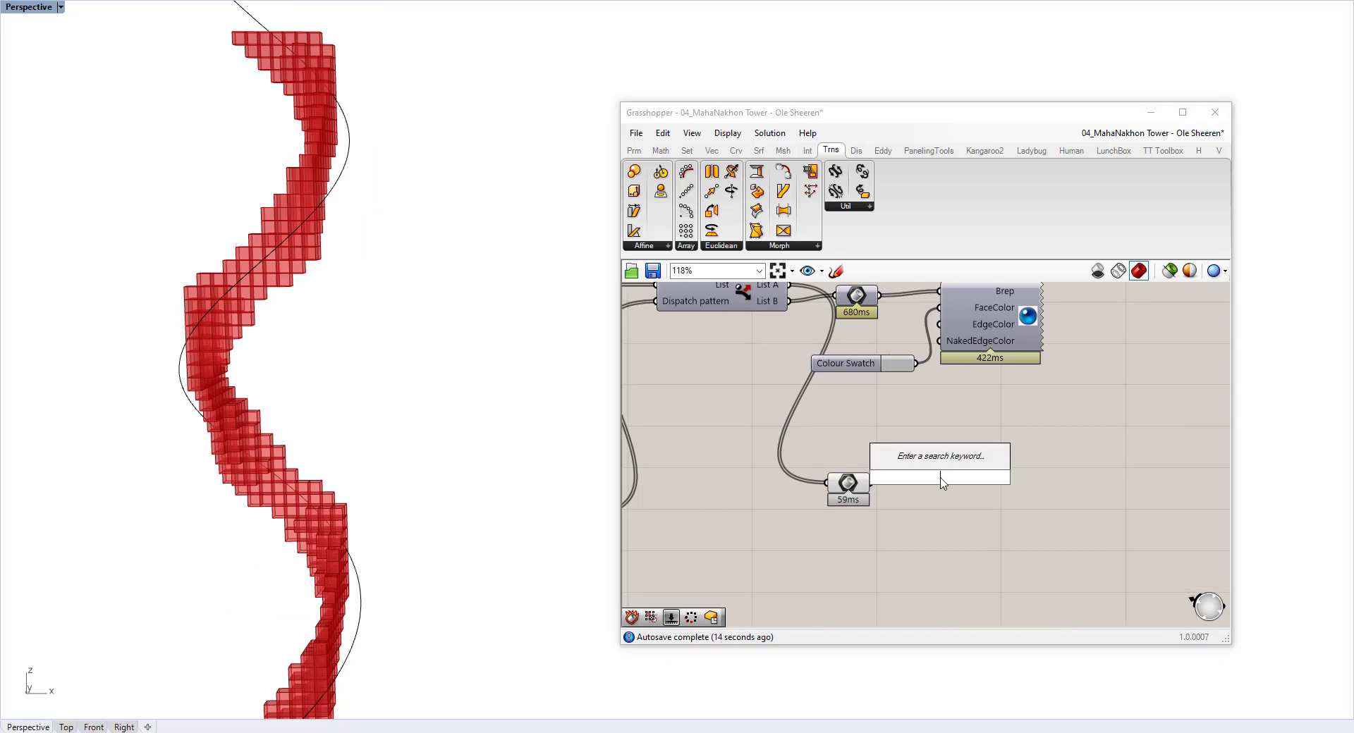
text(random red)
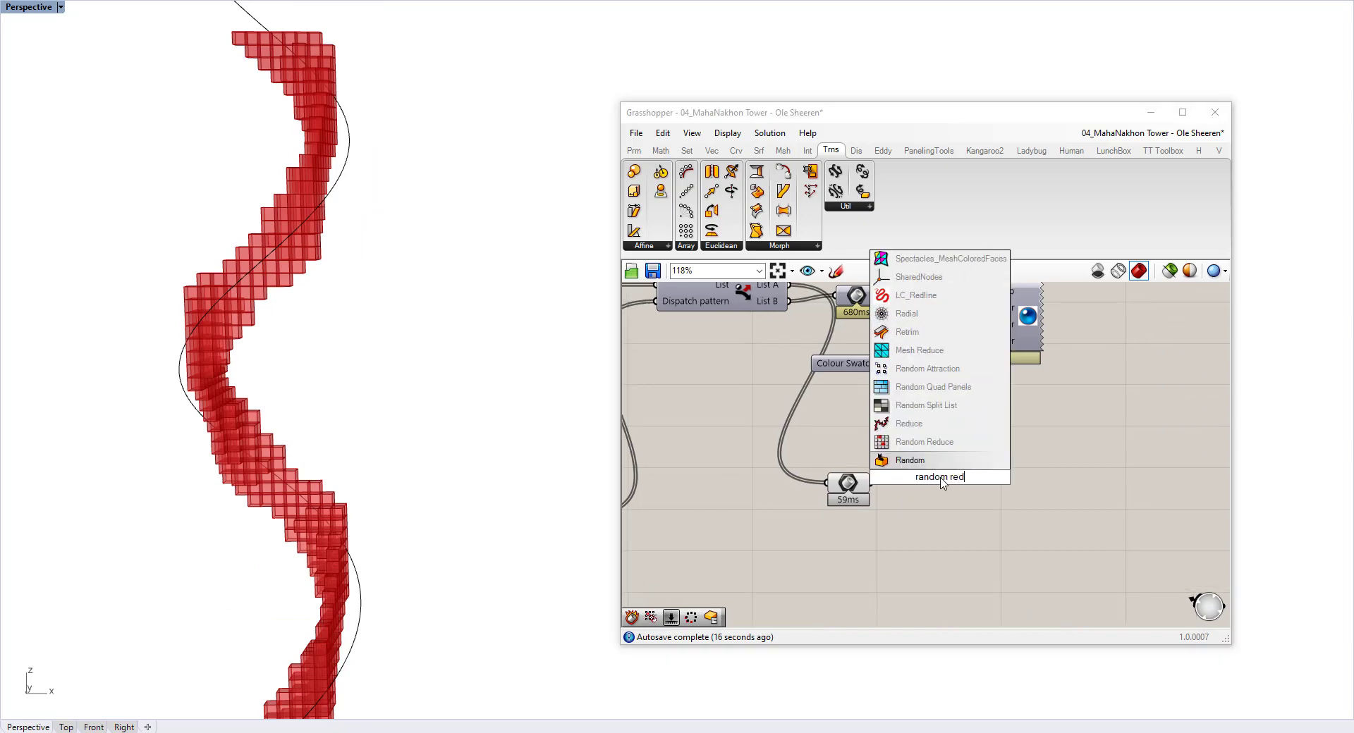
text(u)
key(Return)
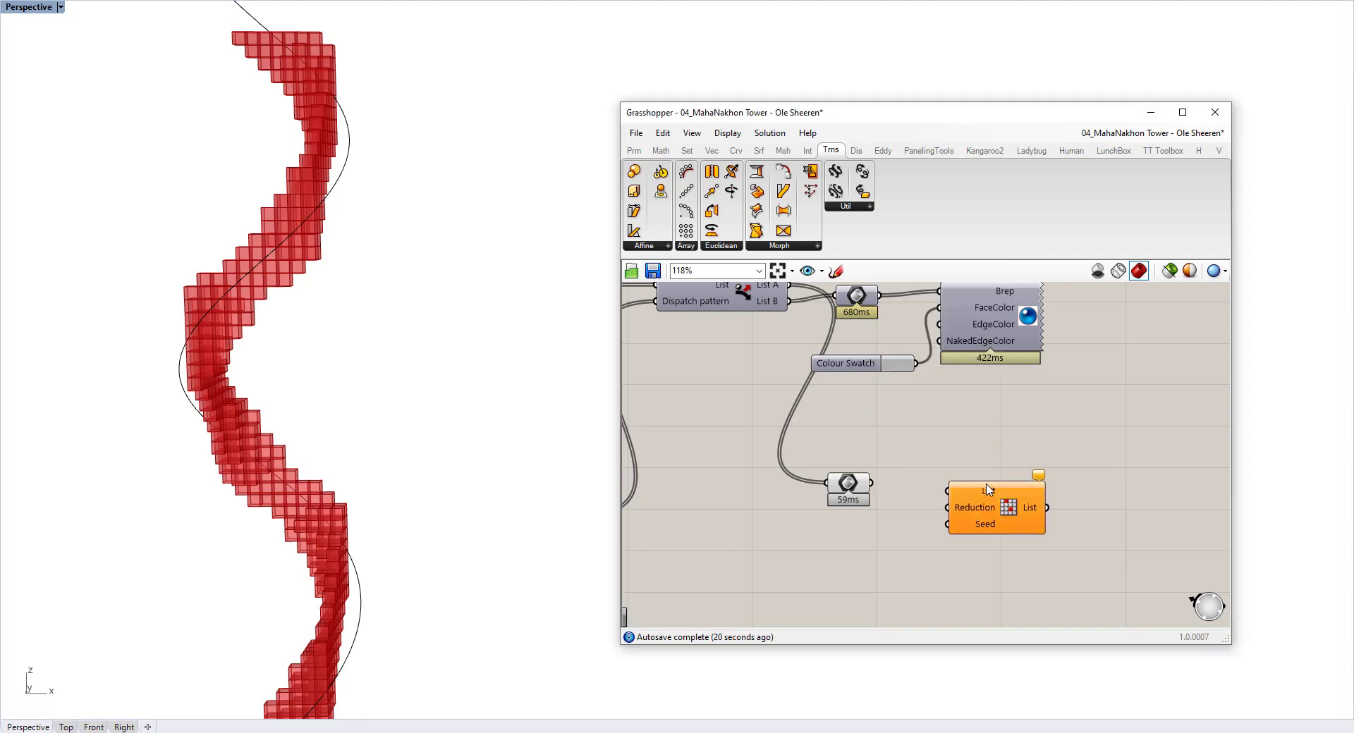
drag(870, 483, 1026, 501)
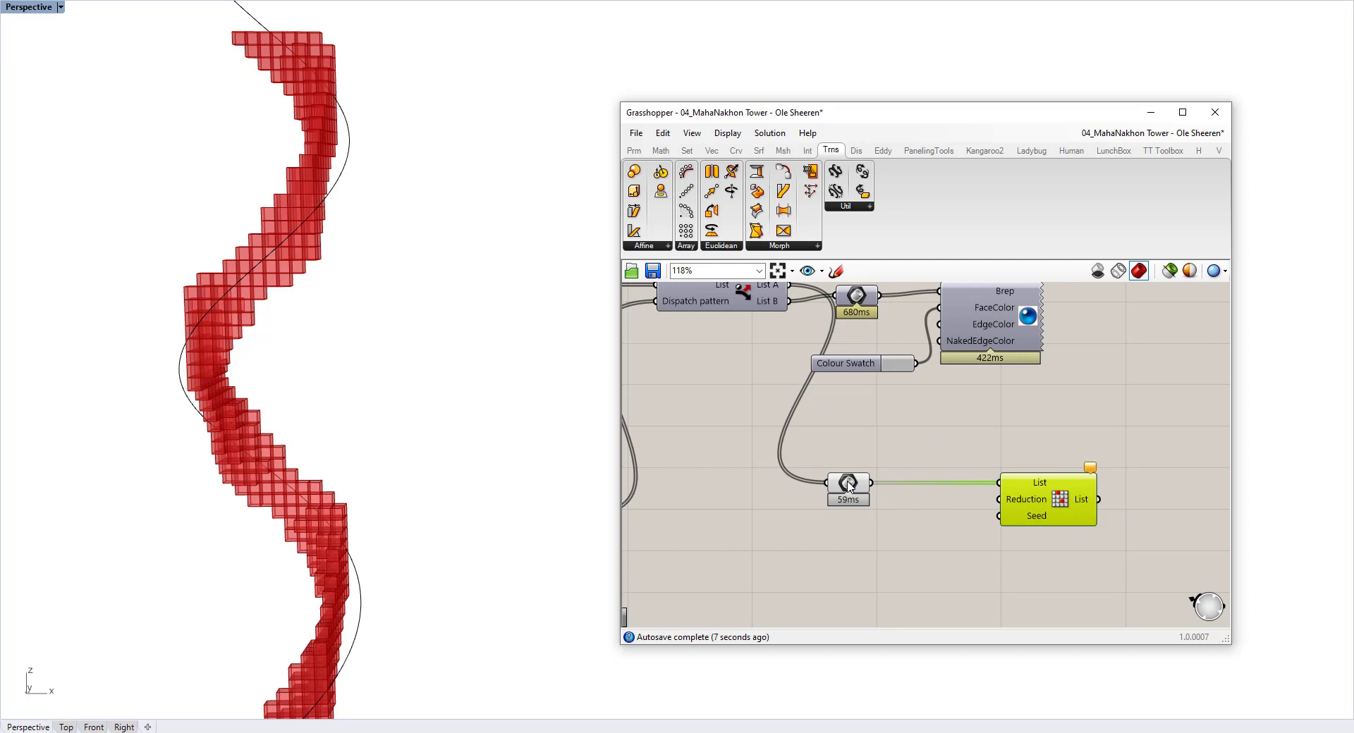
- Shift the List A Brep parameter away from Random Reduce and feed it into a new List Length component
mouse_move(848, 487)
mouse_move(1017, 509)
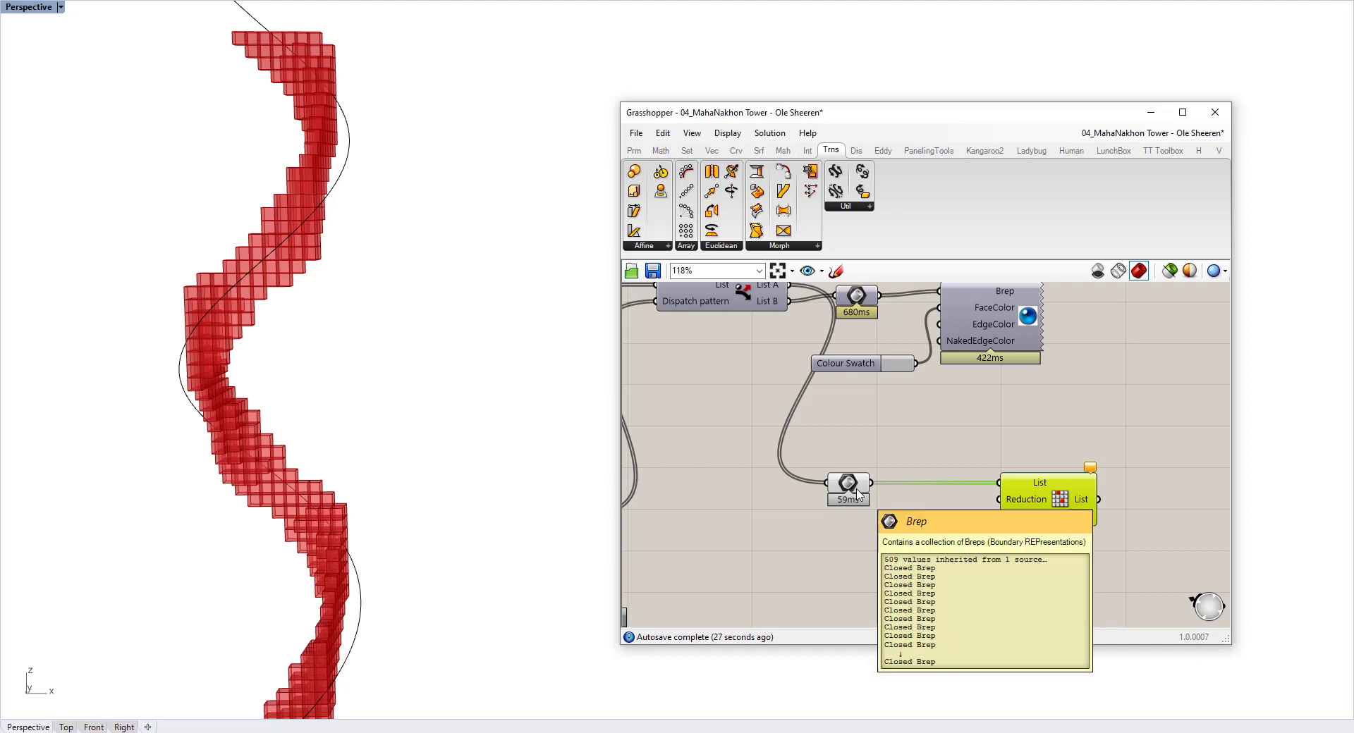
drag(858, 492, 741, 485)
click(790, 539)
double_click(787, 539)
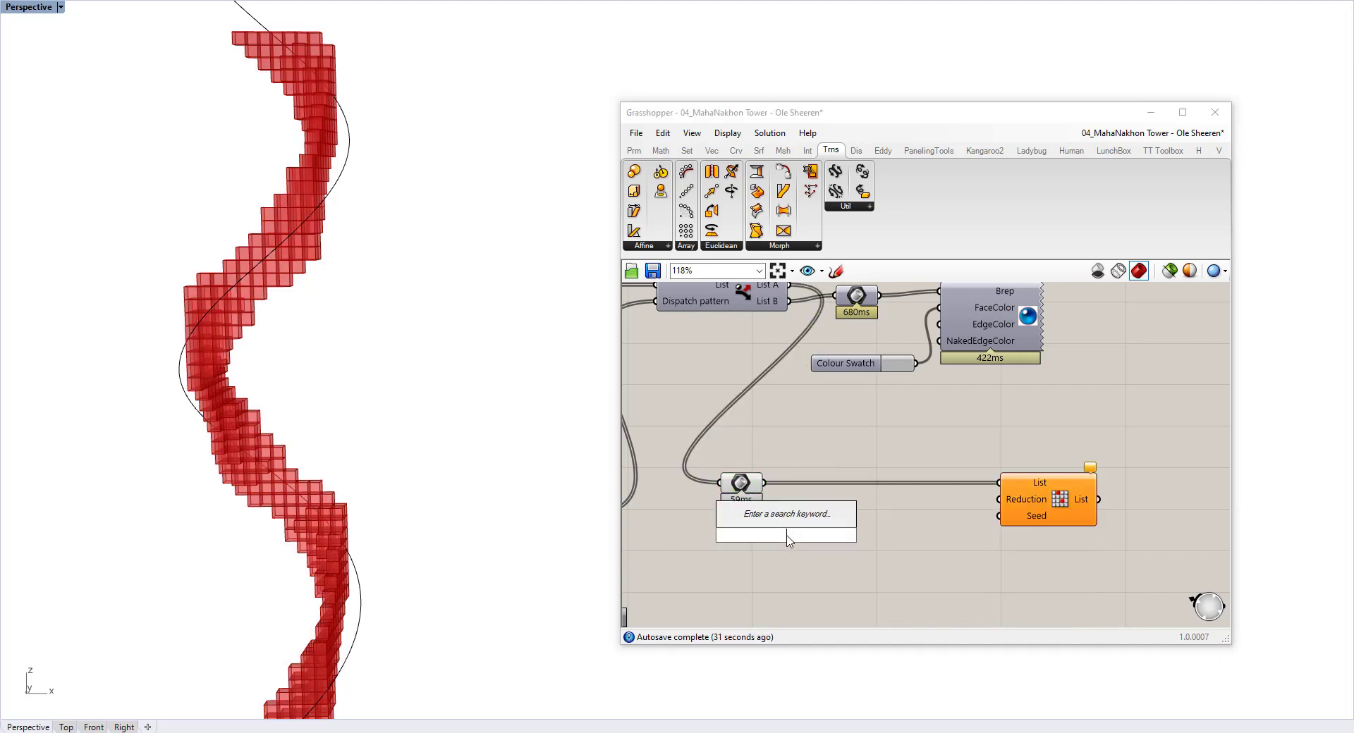
text(list length)
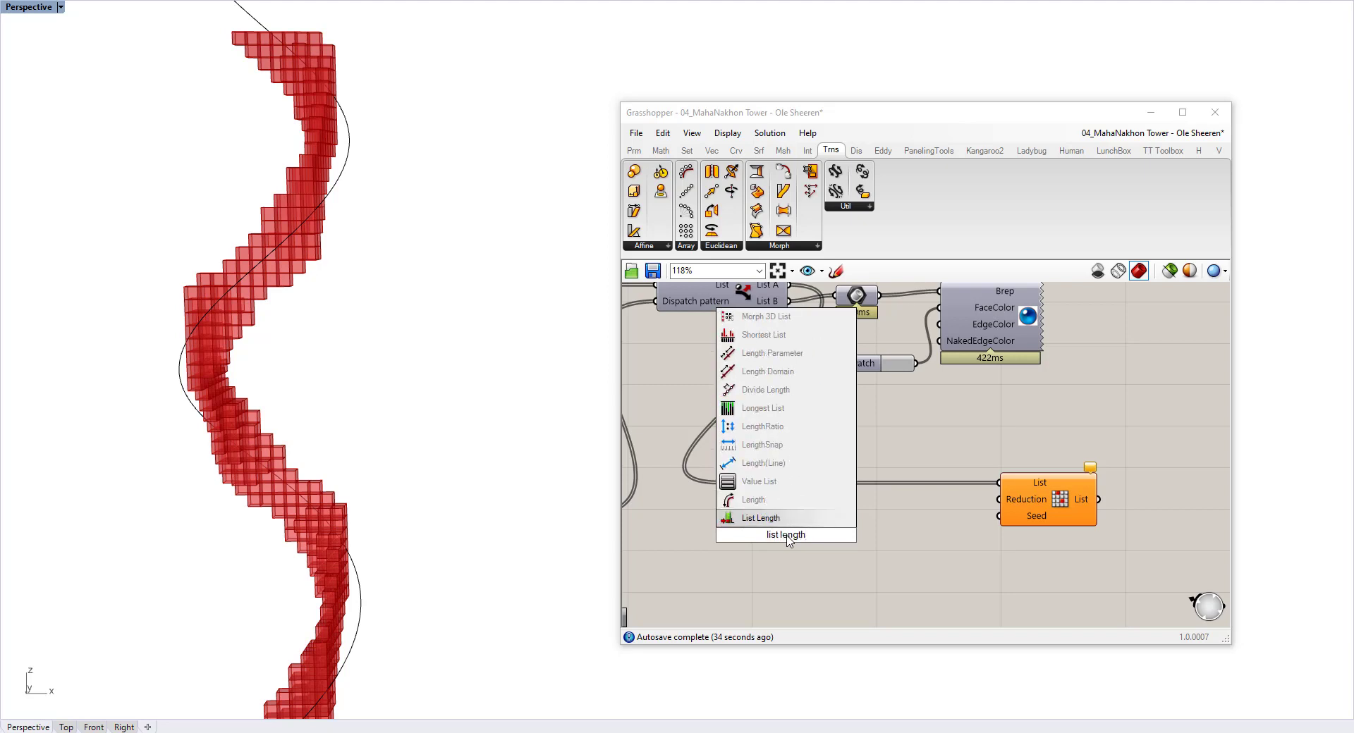
key(Return)
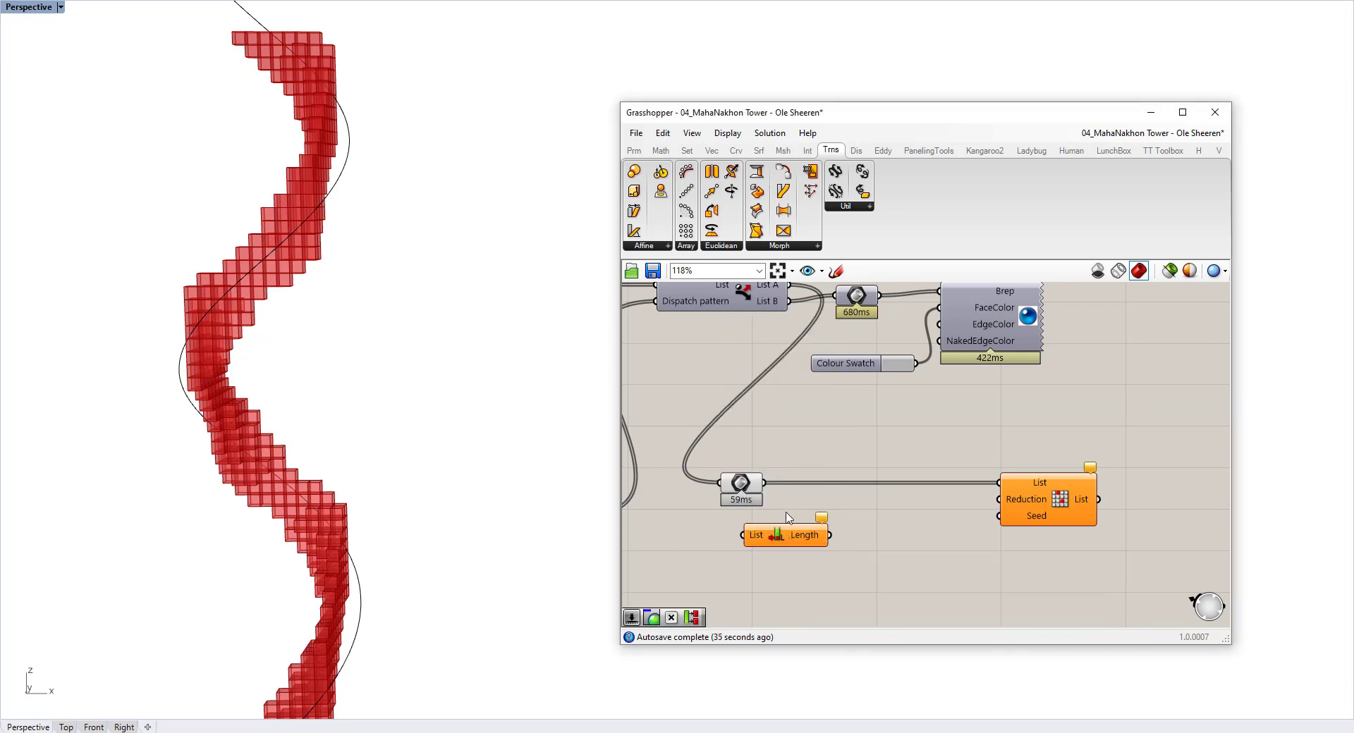
drag(765, 490, 830, 537)
mouse_move(866, 539)
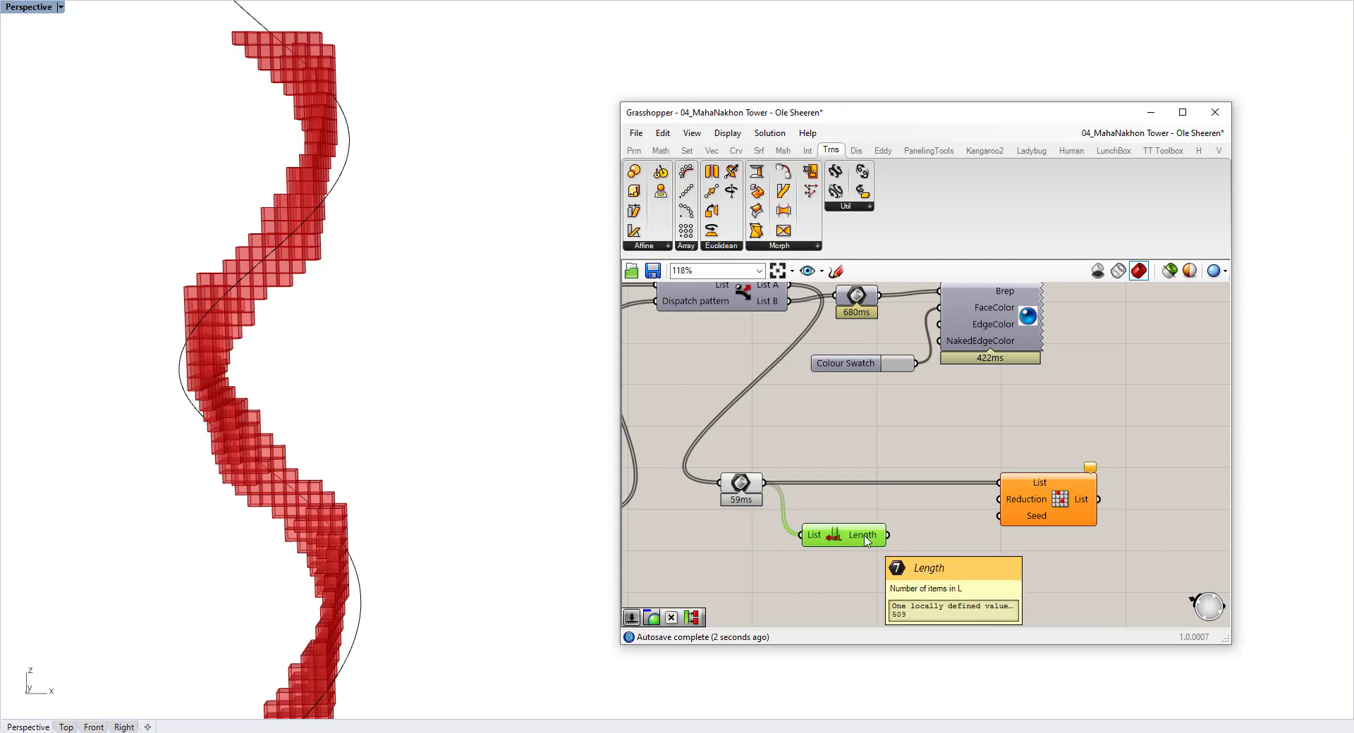
- Add a Multiplication component beside List Length and connect Length to its A input
right_drag(899, 573, 874, 528)
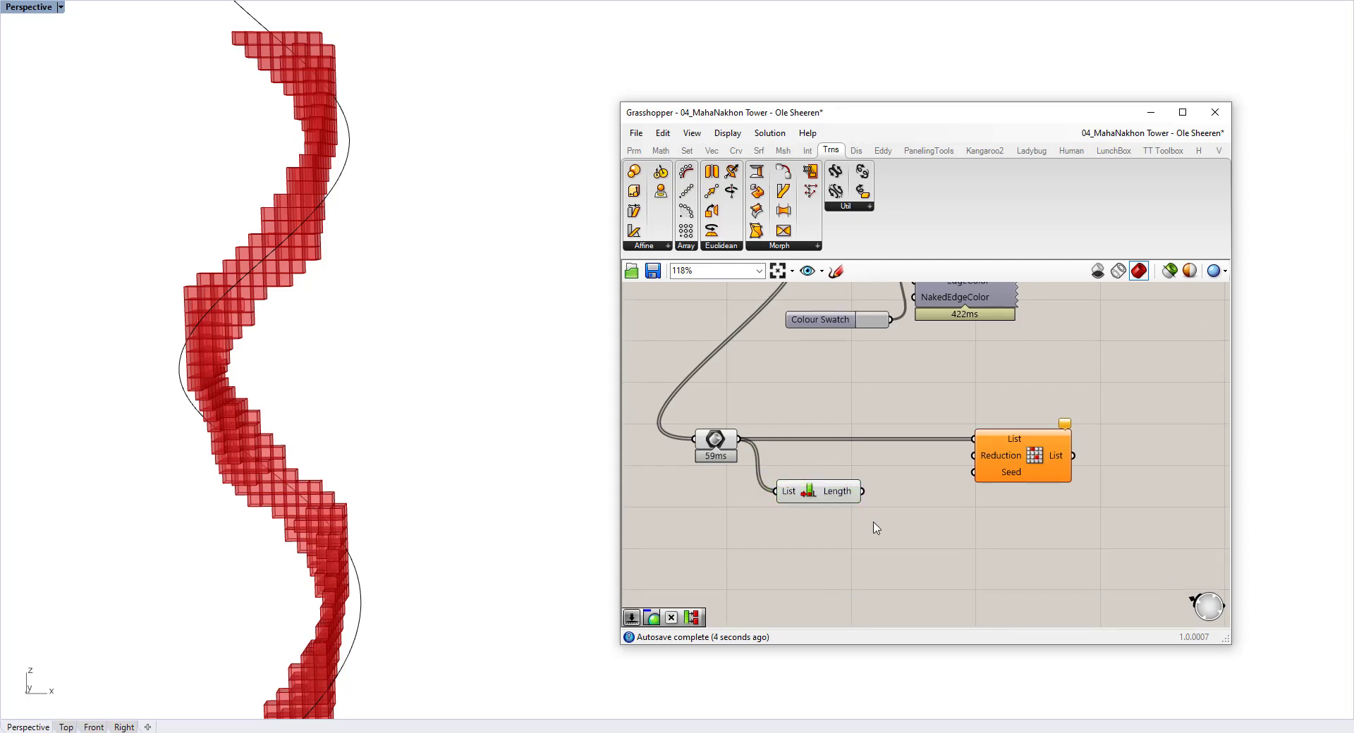
double_click(874, 526)
text(*)
key(Return)
drag(873, 526, 895, 538)
drag(863, 491, 859, 522)
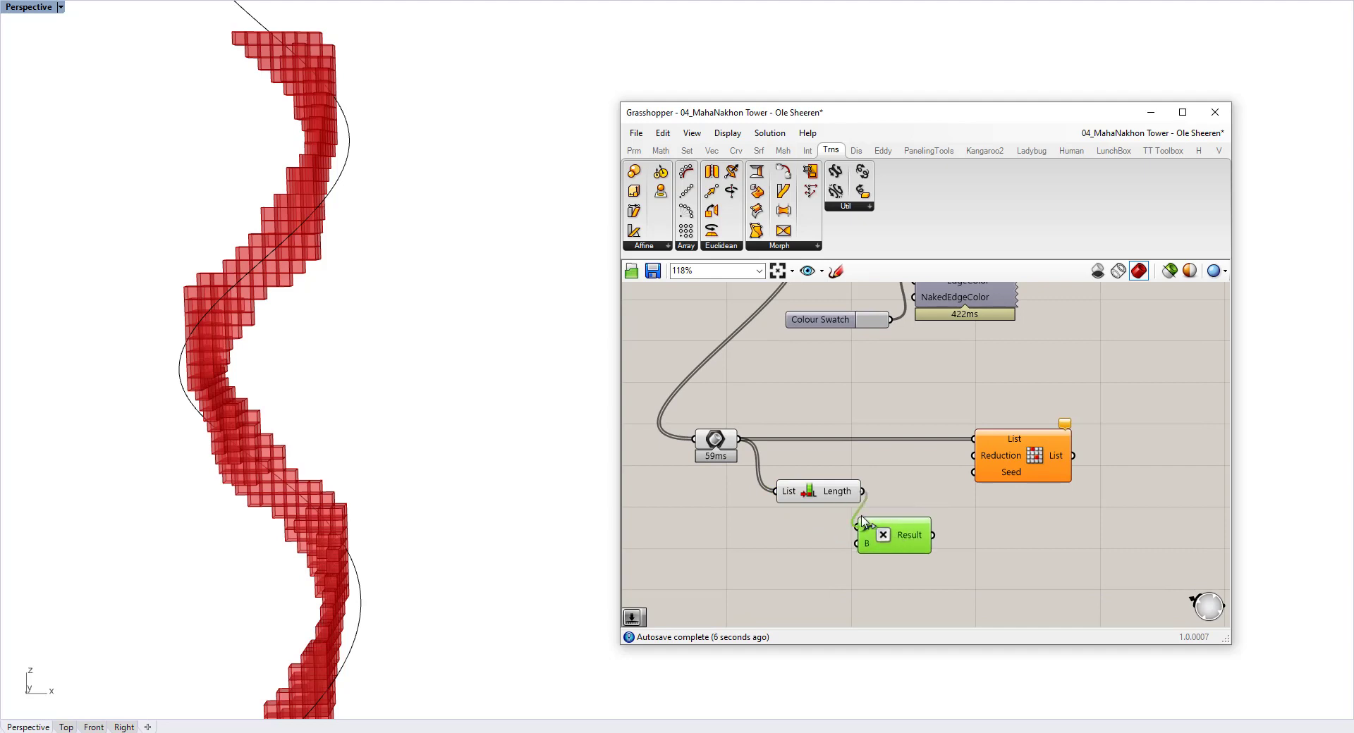
- Connect a new 0.5 number slider to the Multiplication's B input and wire its Result to Random Reduce's Reduction
click(820, 569)
right_drag(820, 574, 813, 530)
double_click(776, 516)
text(Number Slider)
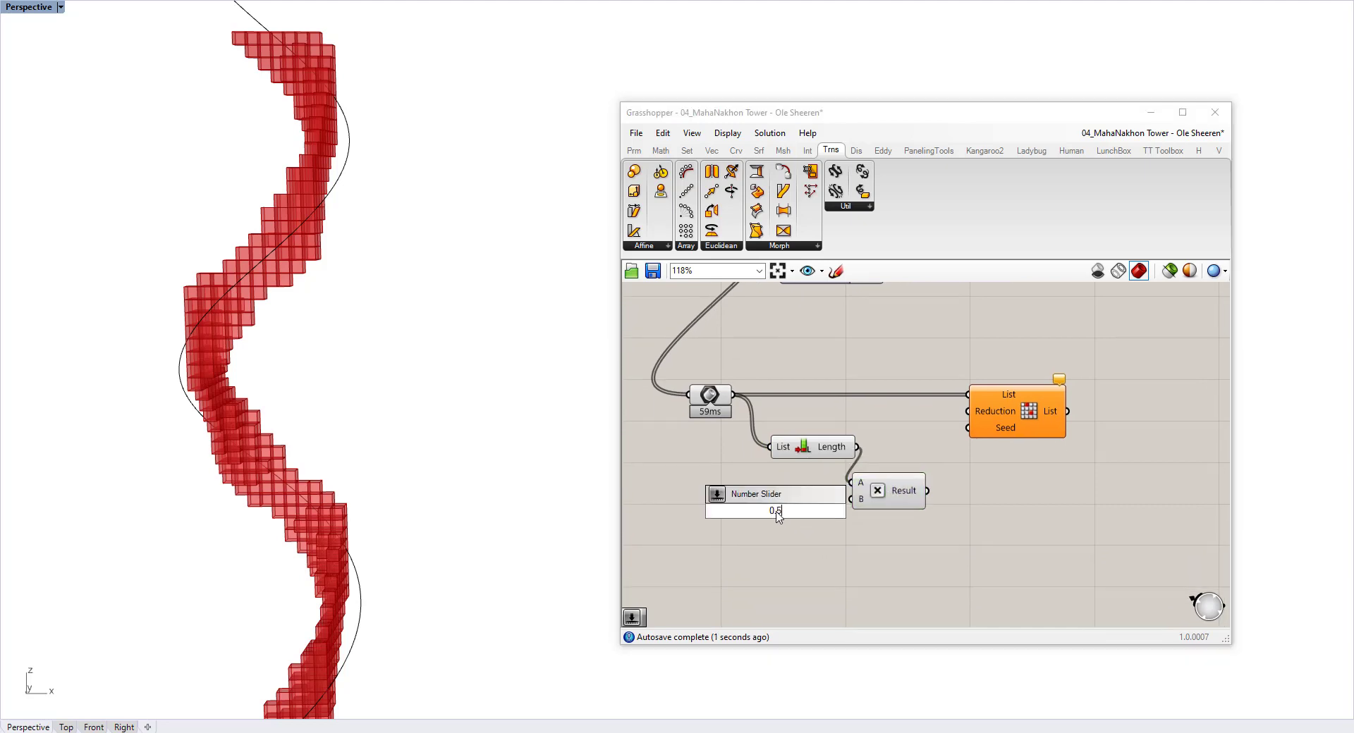
key(Return)
mouse_move(843, 519)
mouse_down()
mouse_move(820, 522)
mouse_move(854, 500)
mouse_up()
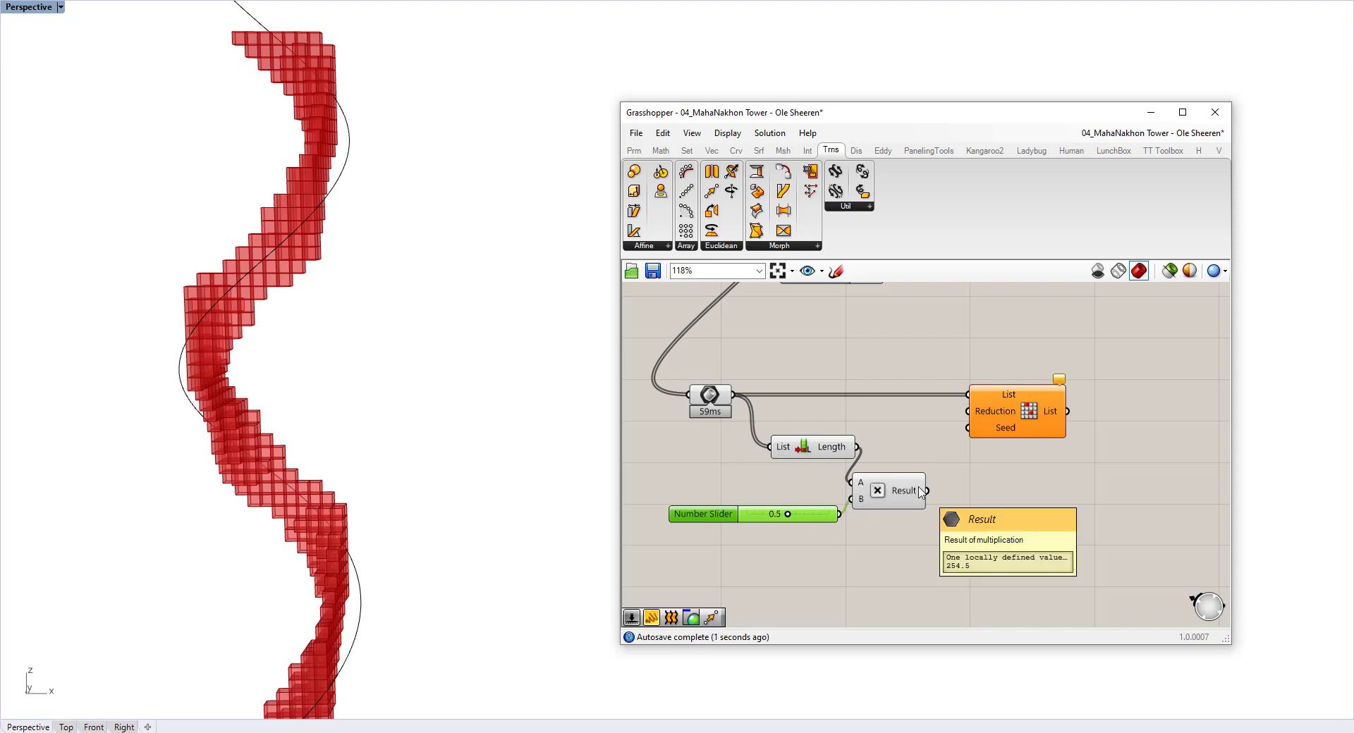
mouse_move(920, 493)
drag(927, 490, 967, 411)
click(1024, 472)
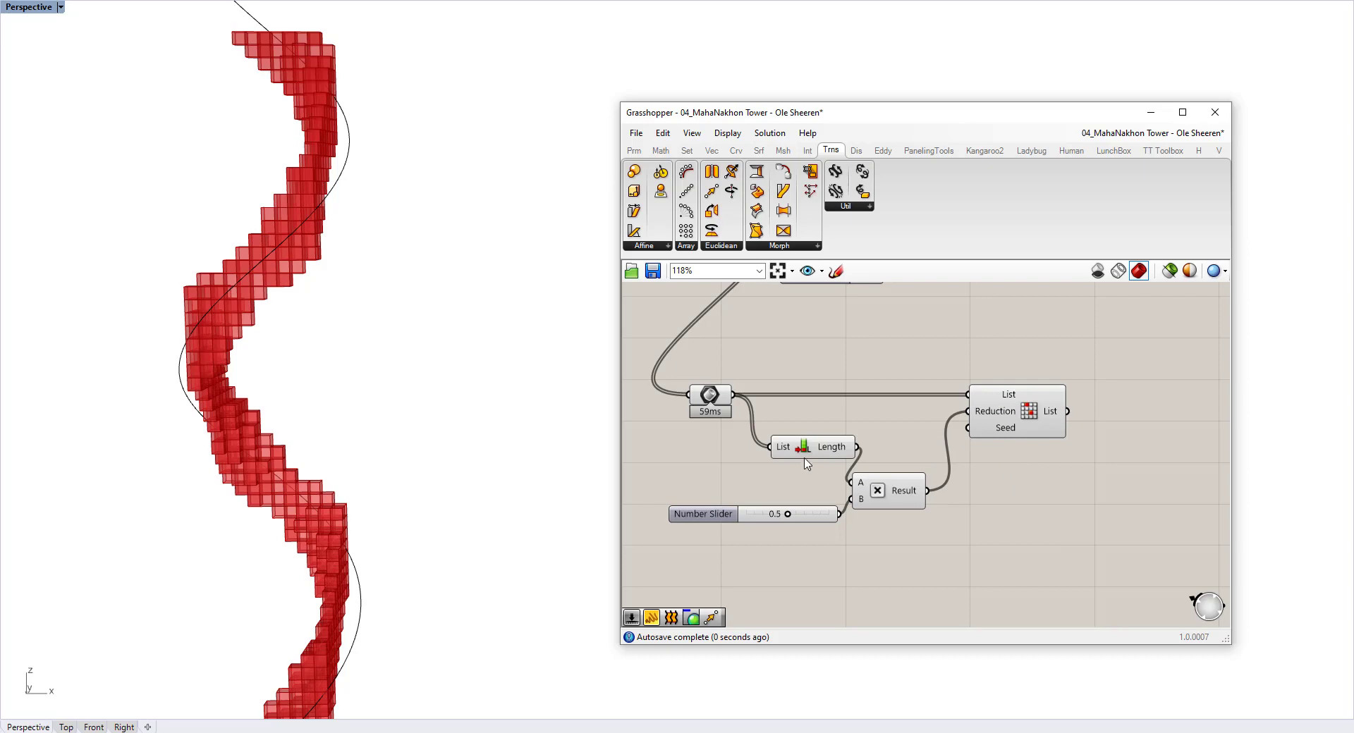
- Turn off the preview of List Length, Multiplication and the List A Brep so only the randomly reduced boxes display
click(808, 455)
click(893, 495)
click(712, 400)
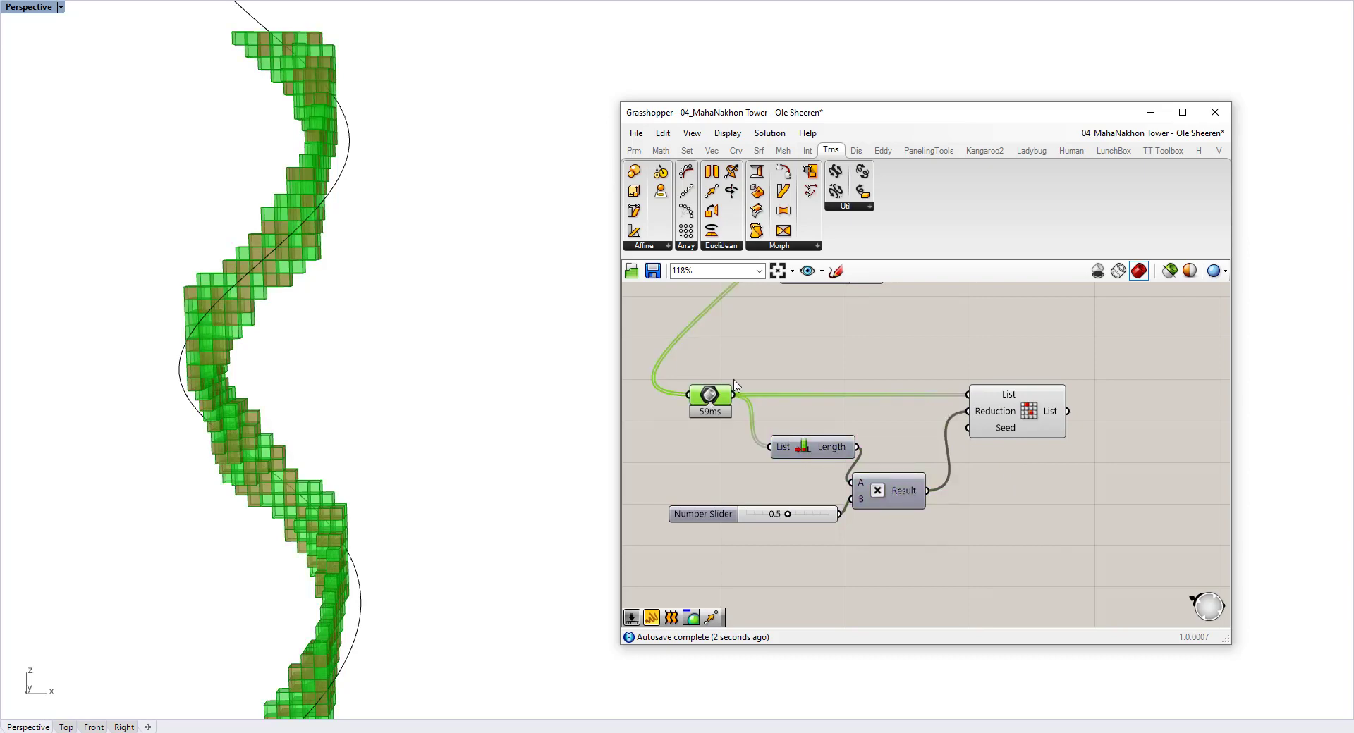
key(ctrl+q)
click(733, 380)
right_drag(1002, 387, 964, 390)
click(982, 409)
click(946, 356)
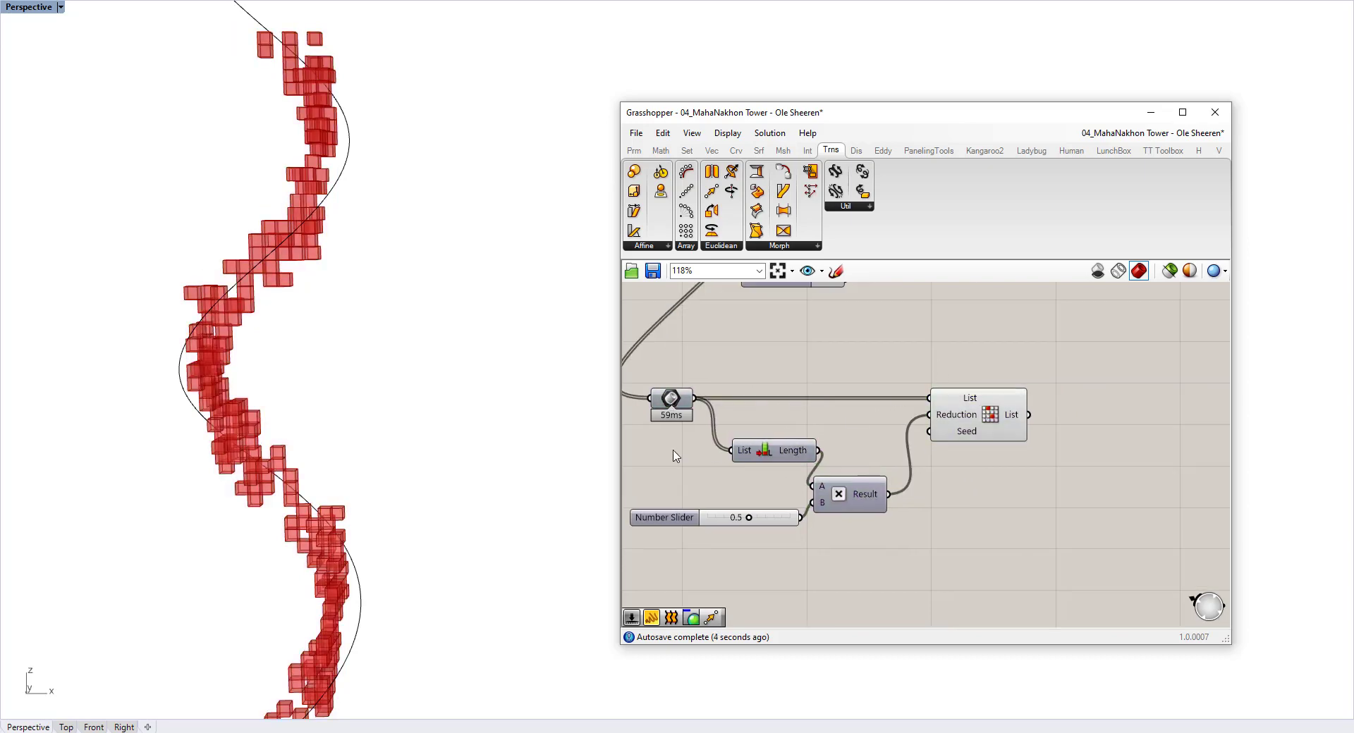
- Set the reduction factor slider to 0.8
scroll(364, 390, down, 3)
right_drag(752, 516, 796, 477)
scroll(796, 481, up, 3)
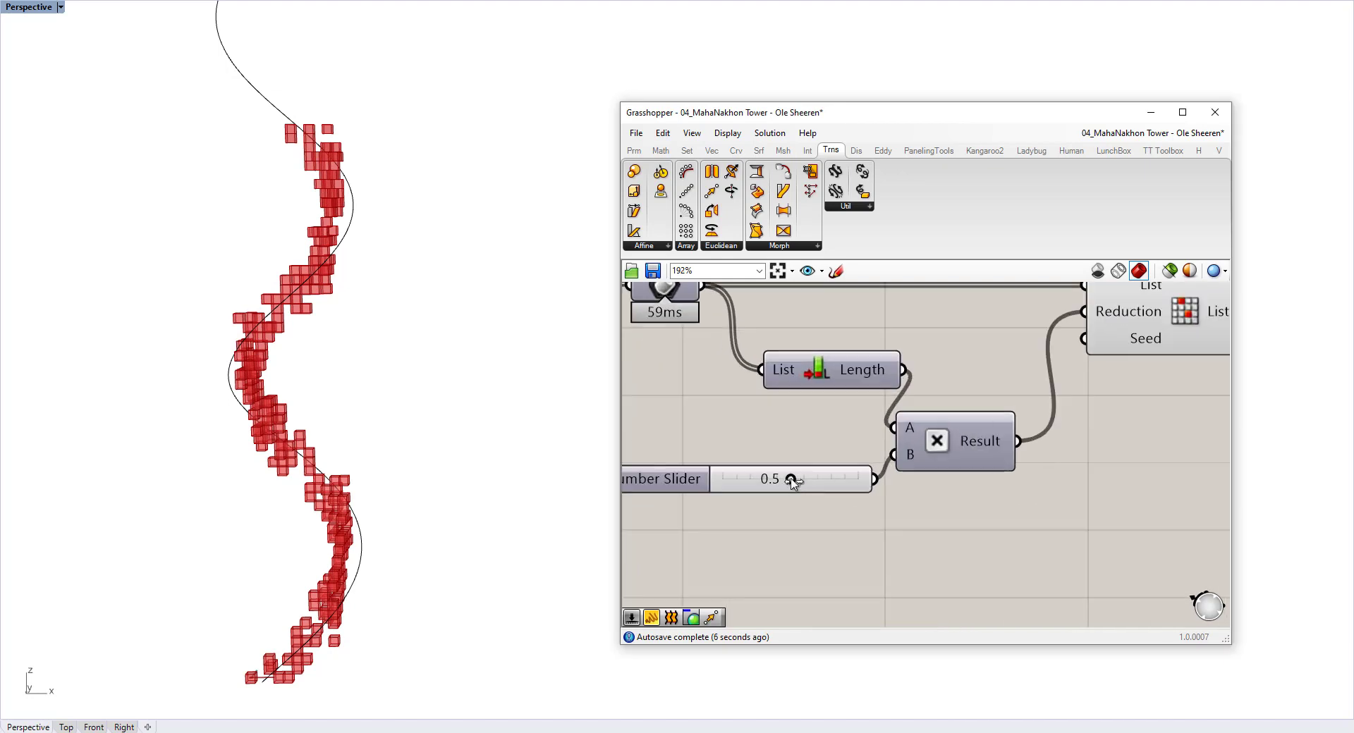
drag(793, 481, 833, 481)
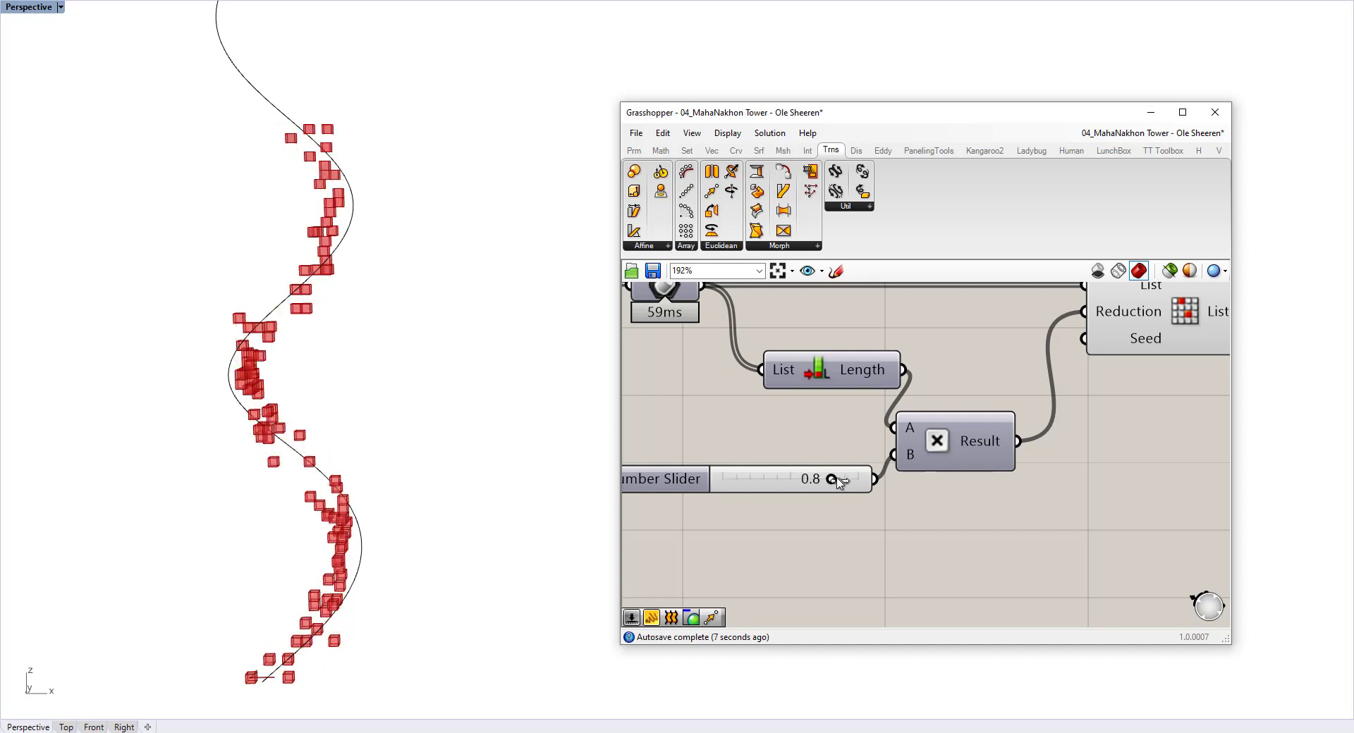
- Duplicate the Custom Preview component beside Random Reduce and connect the reduced List to its Brep input
right_drag(969, 344, 904, 394)
scroll(904, 394, down, 3)
right_drag(1023, 304, 900, 494)
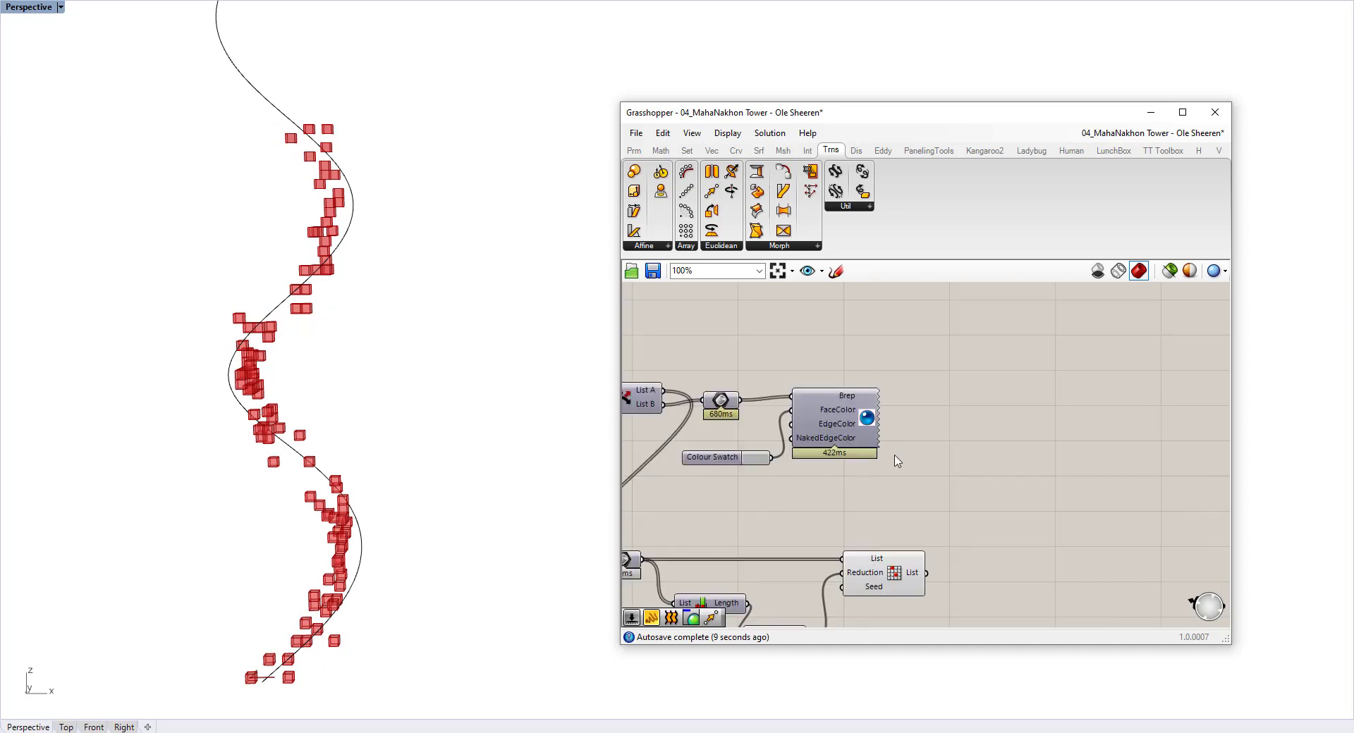
click(842, 413)
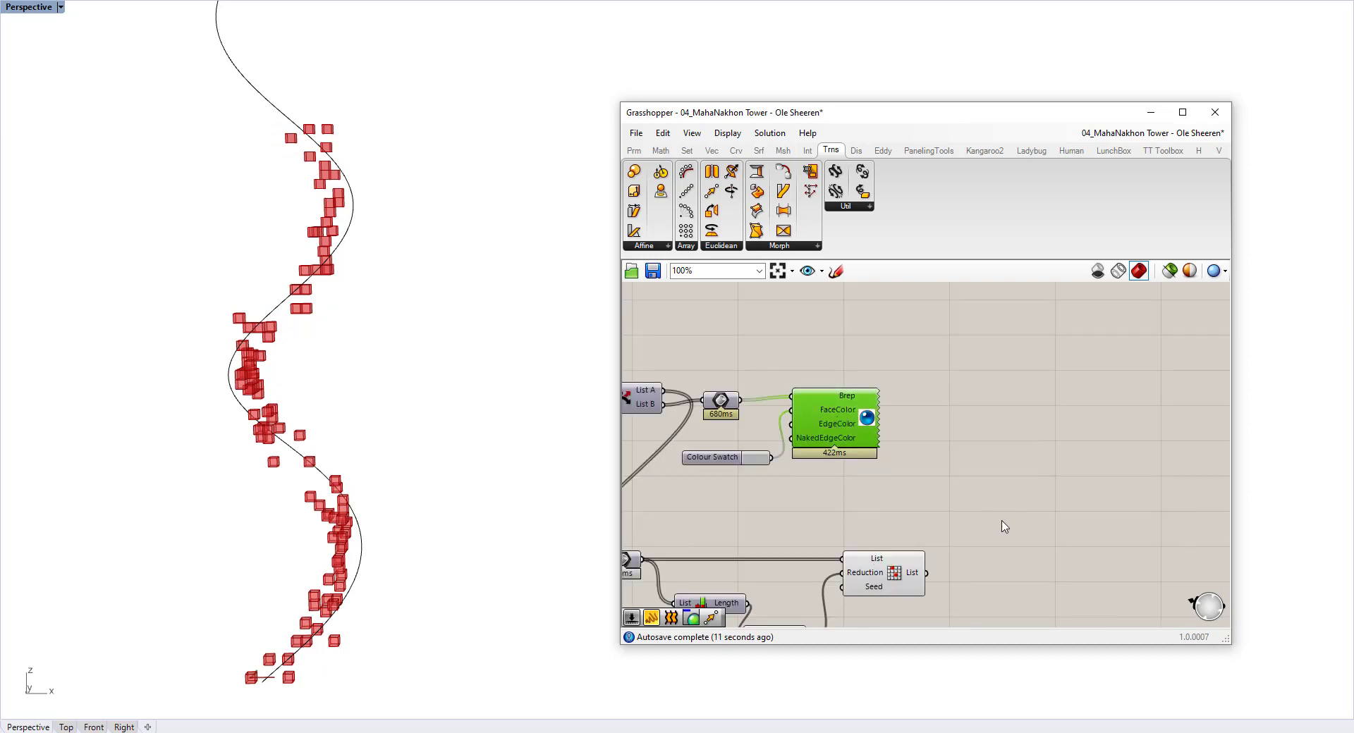
alt+drag(1002, 522, 1047, 575)
click(938, 508)
drag(925, 572, 1000, 558)
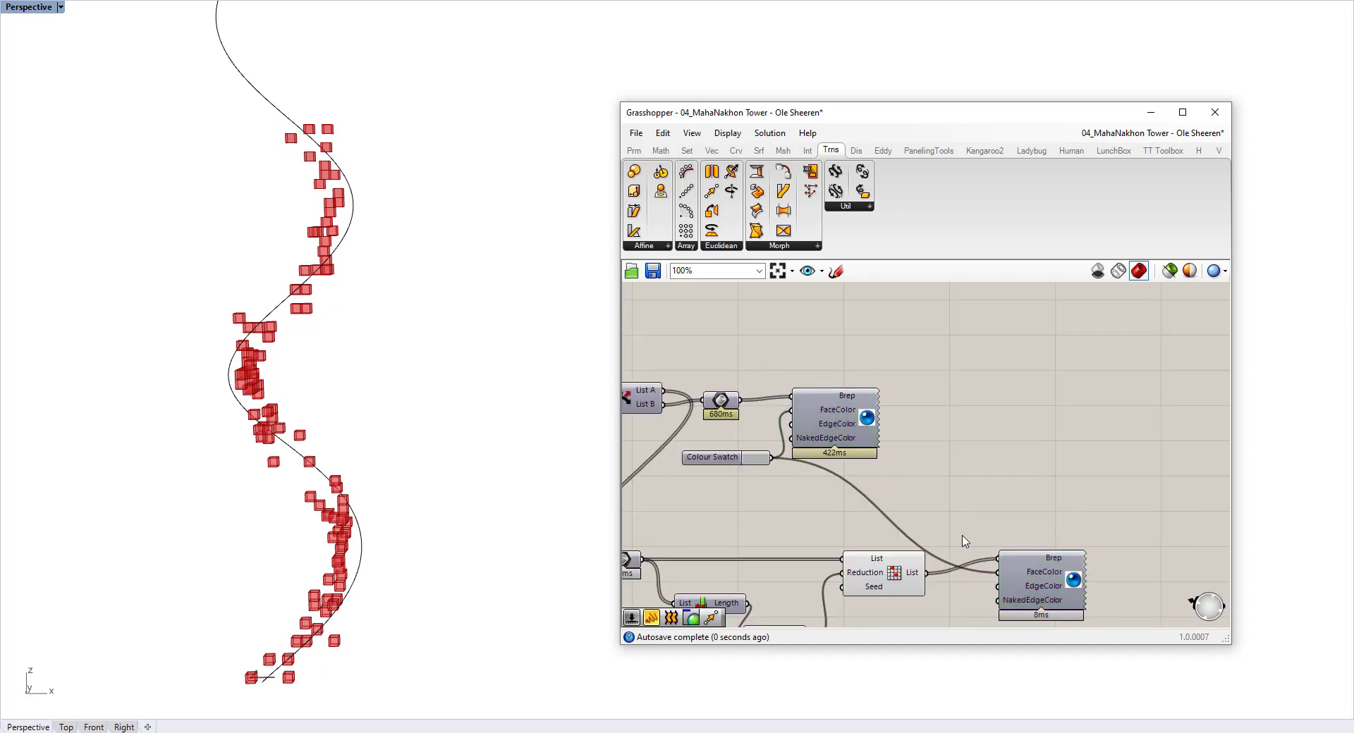
- Duplicate the Colour Swatch and place the copy just below Random Reduce
drag(700, 457, 870, 617)
key(ctrl+c)
key(ctrl+v)
right_drag(904, 594, 867, 494)
scroll(867, 492, up, 5)
- Hide Random Reduce's own preview, make the copied swatch white and wire it to the second Custom Preview's FaceColor
click(871, 497)
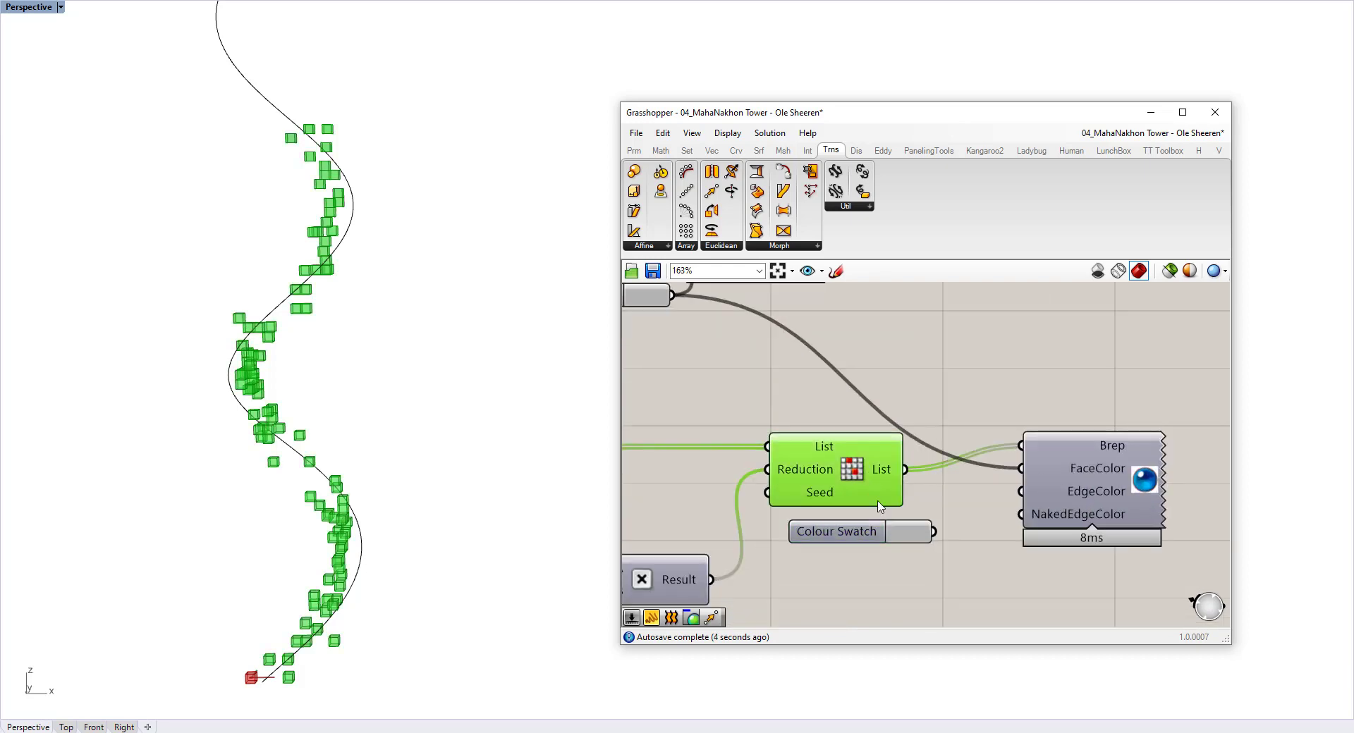
key(ctrl+q)
click(906, 534)
drag(1010, 566, 1020, 469)
click(994, 492)
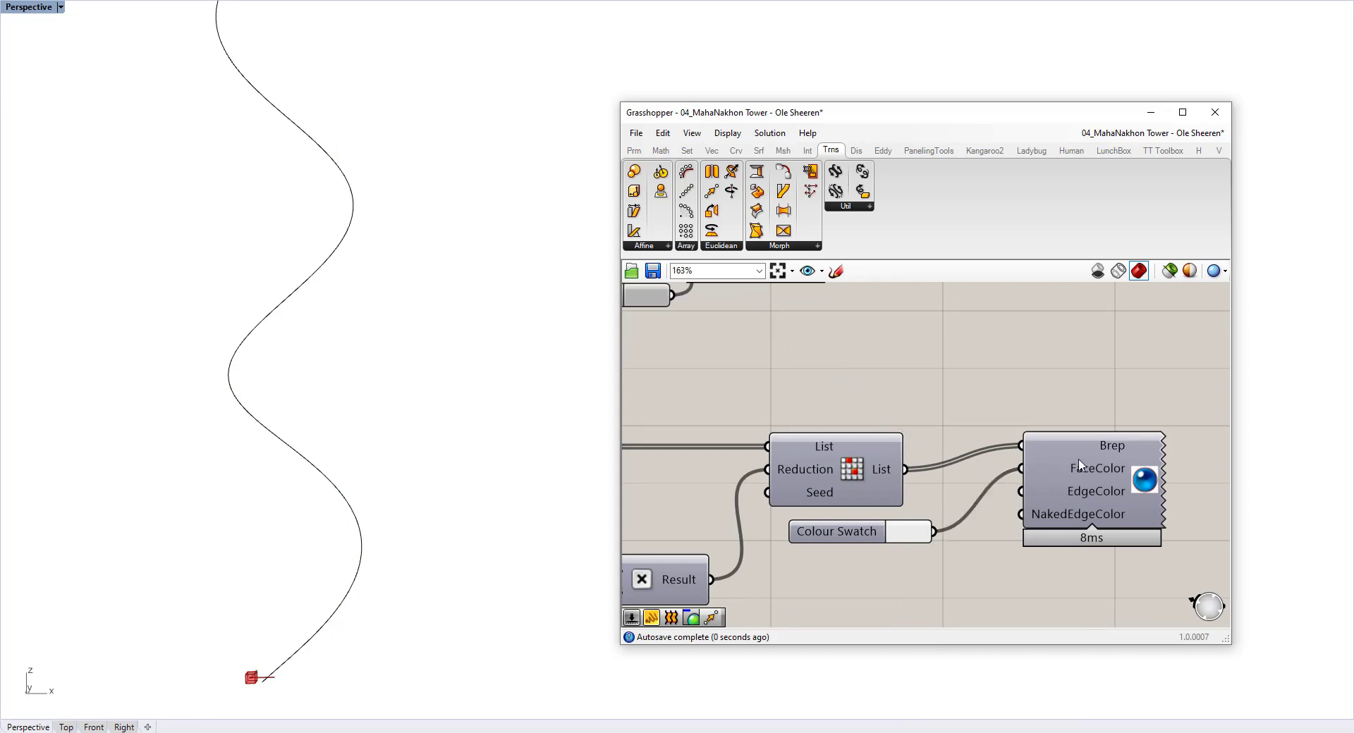
- Turn on the preview of both Custom Preview components and nudge the original Colour Swatch closer beneath its Brep parameter
click(1082, 466)
right_drag(787, 377, 860, 564)
scroll(854, 514, down, 2)
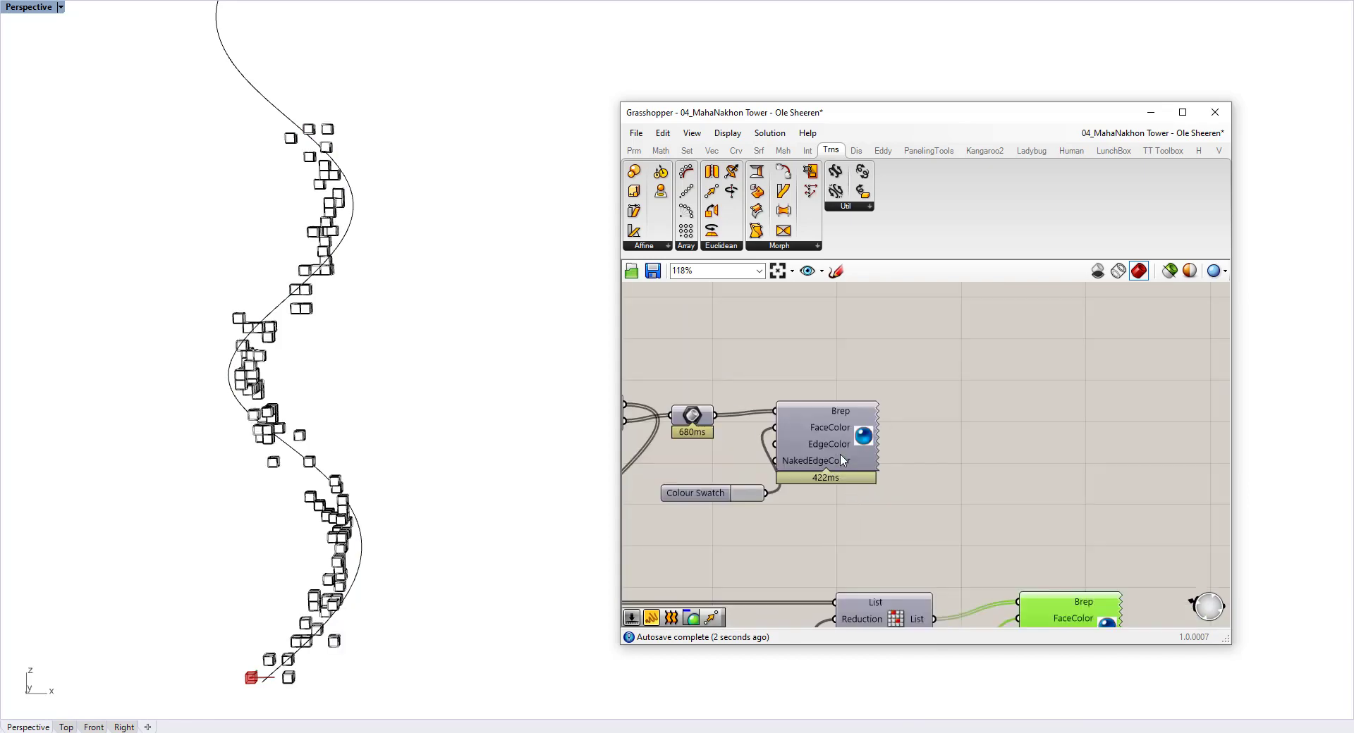
click(843, 458)
key(ctrl+q)
right_drag(310, 361, 452, 348)
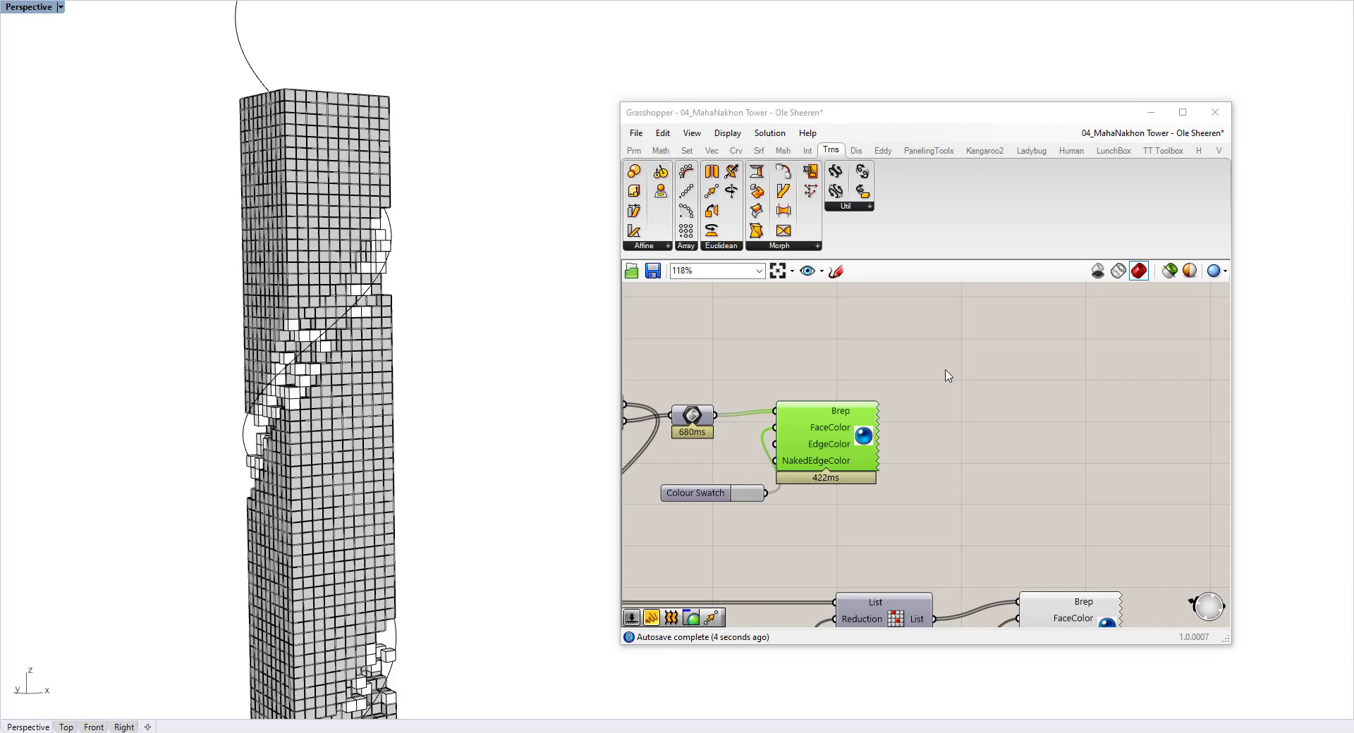
click(944, 370)
right_drag(721, 494, 806, 487)
drag(807, 492, 796, 480)
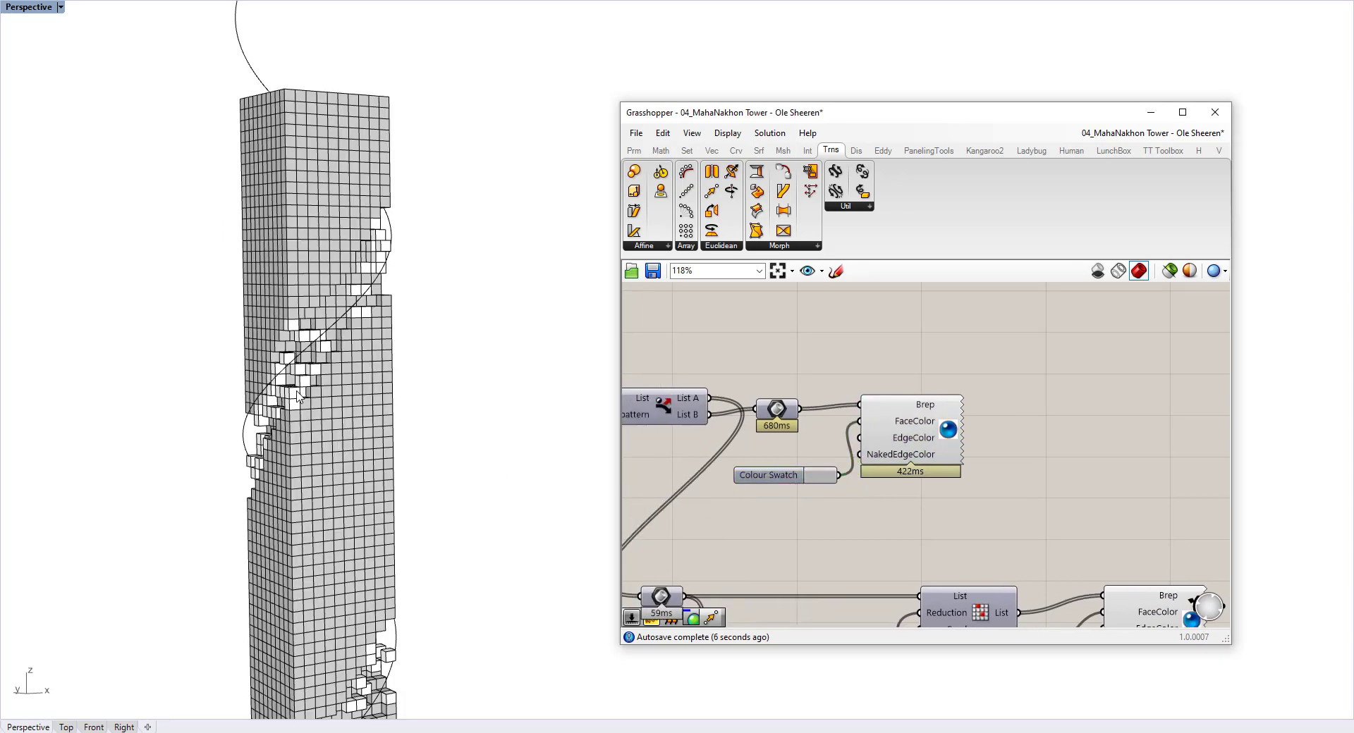
- Hide the helix curve that winds around the tower
right_drag(301, 397, 428, 291)
click(436, 257)
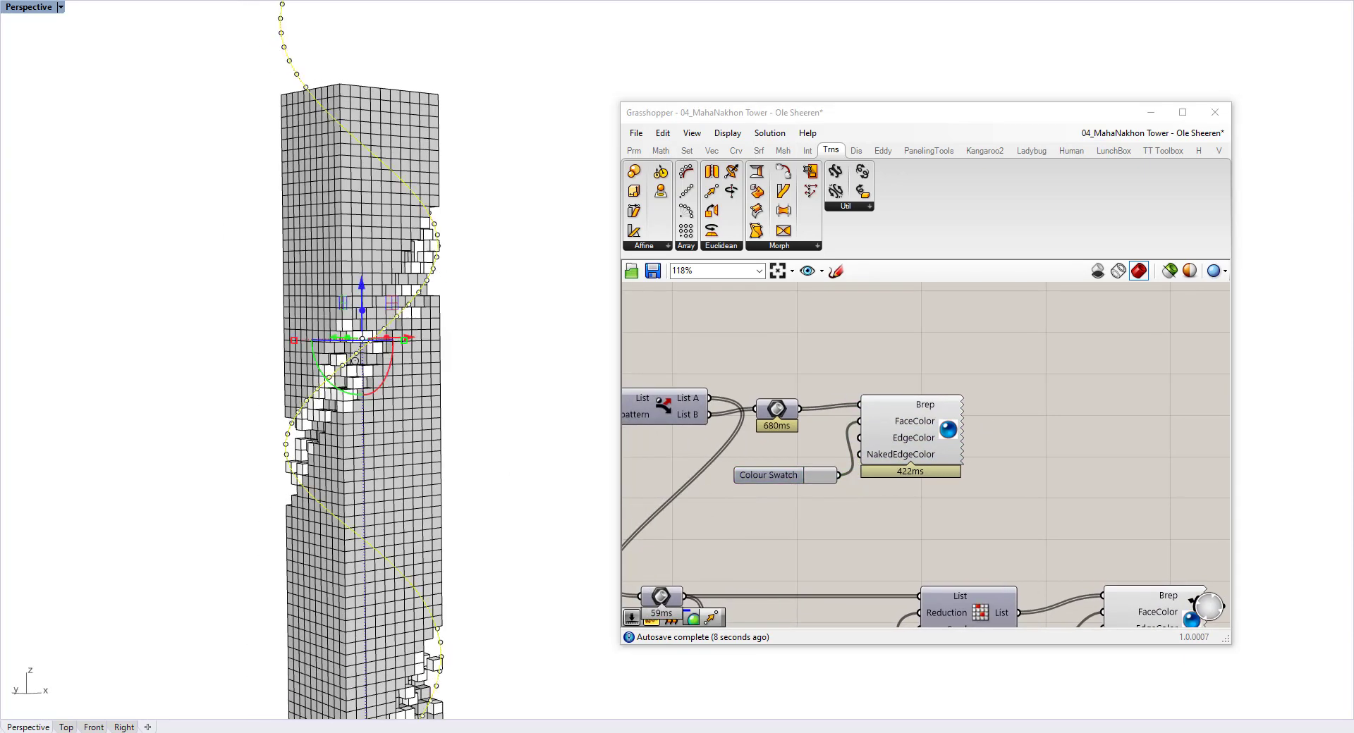
key(Escape)
- Examine the white boxes scattered along the tower's spiral cut-out from several angles, and review the finished definition
scroll(405, 317, up, 5)
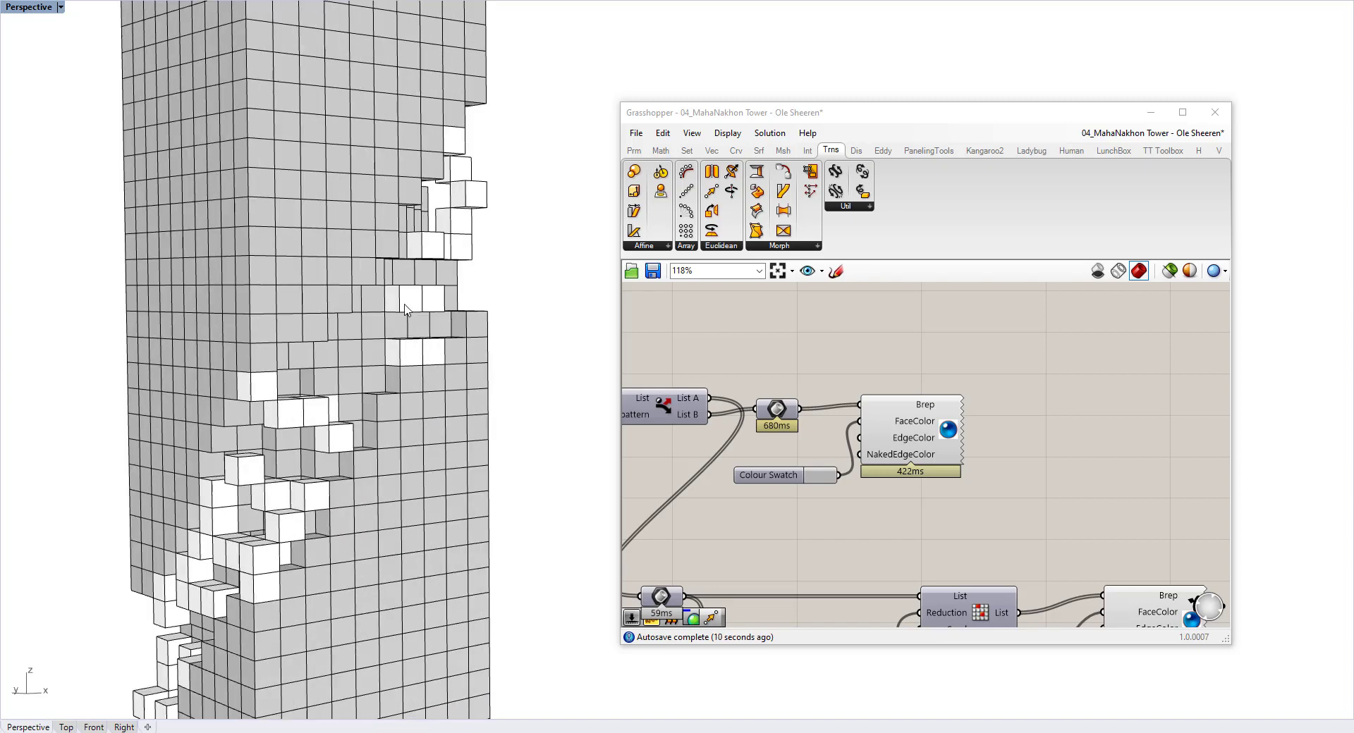
scroll(321, 346, down, 4)
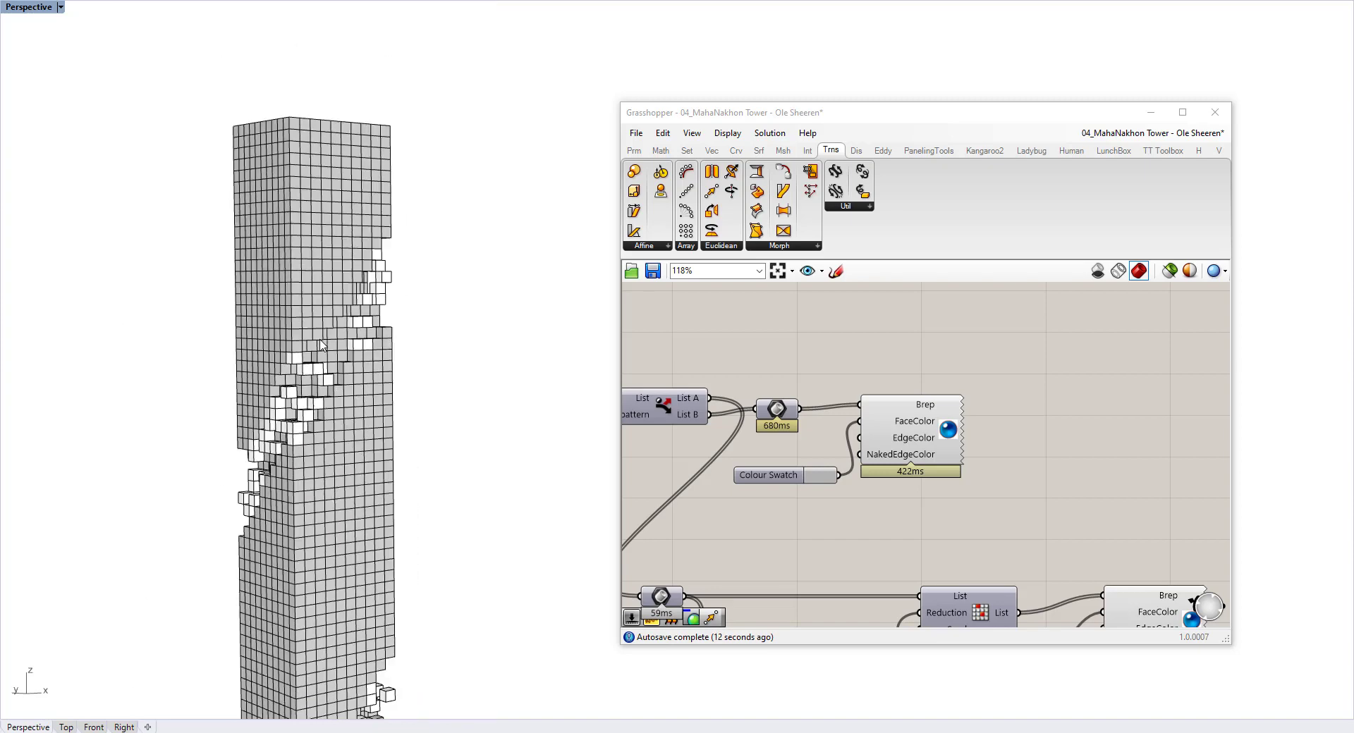
right_drag(274, 423, 499, 275)
right_drag(1015, 581, 1016, 441)
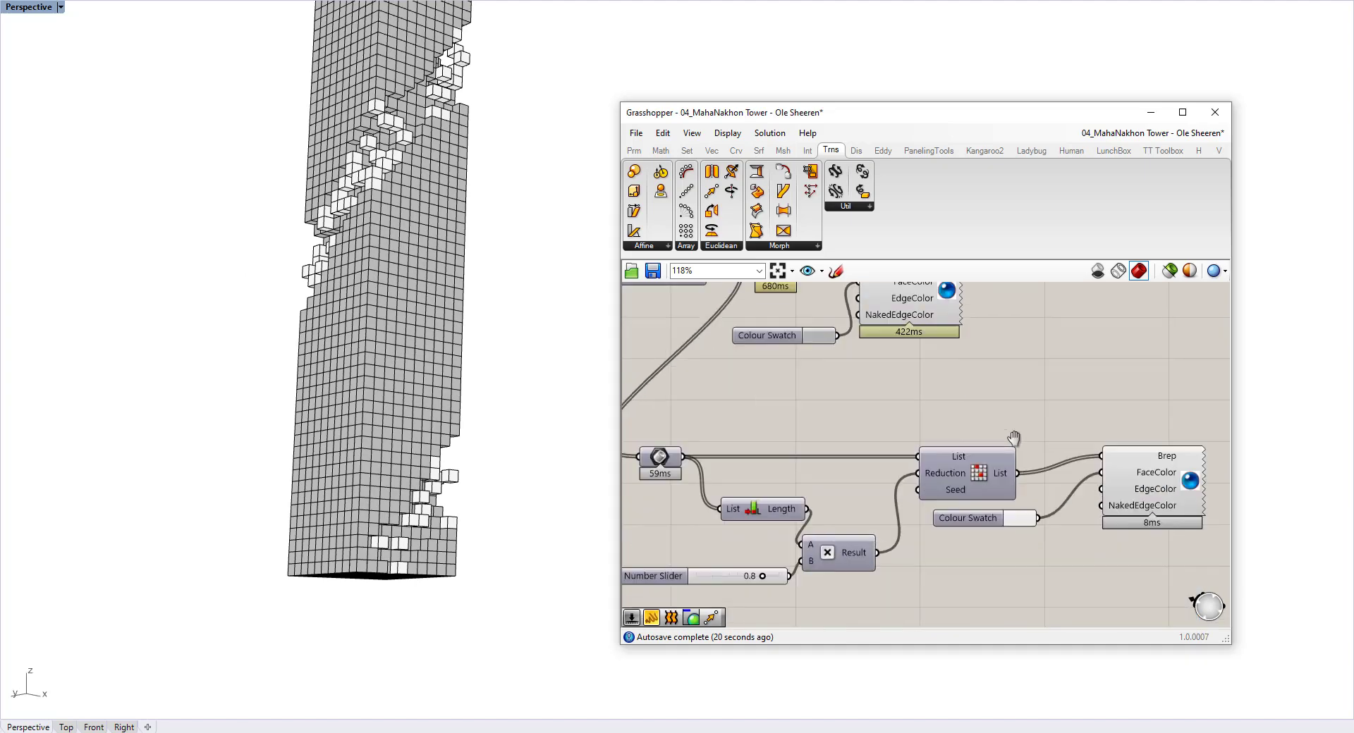
scroll(1014, 440, down, 3)
right_drag(455, 422, 451, 487)
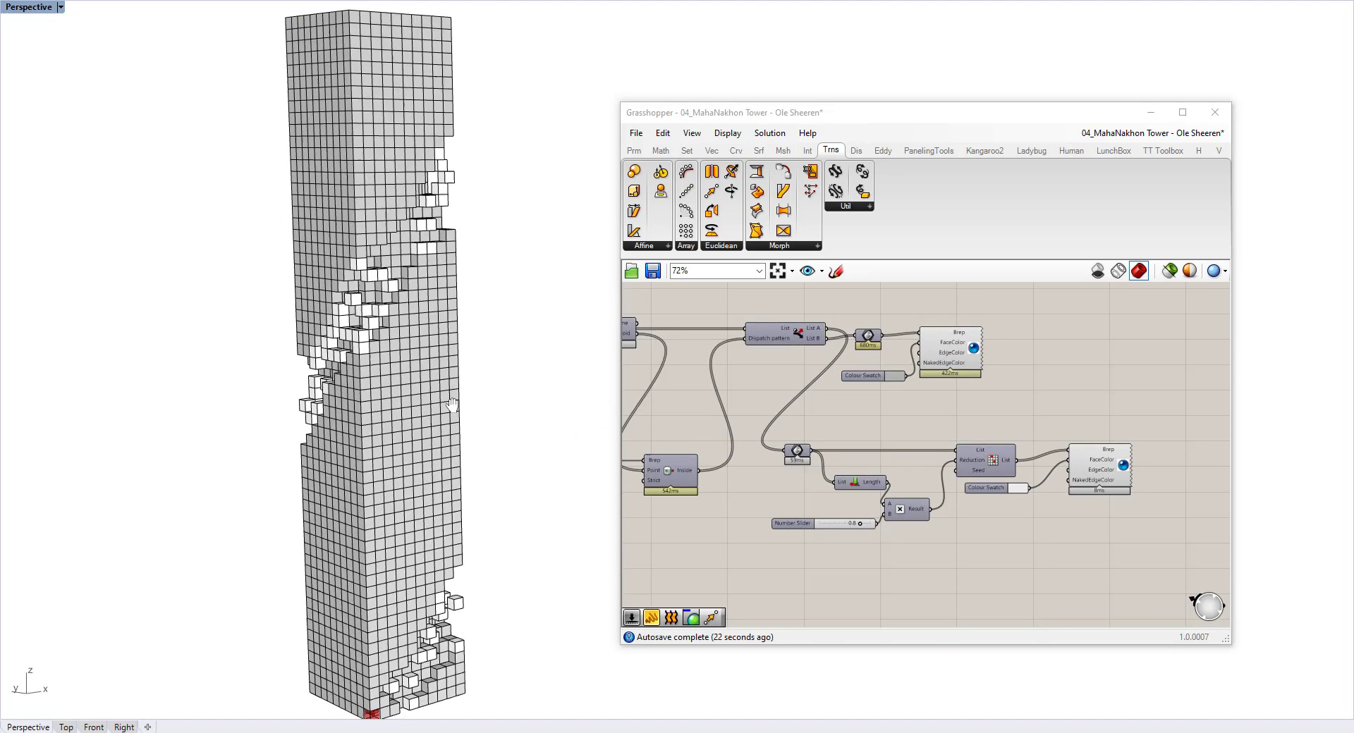
shift+right_drag(428, 375, 466, 434)
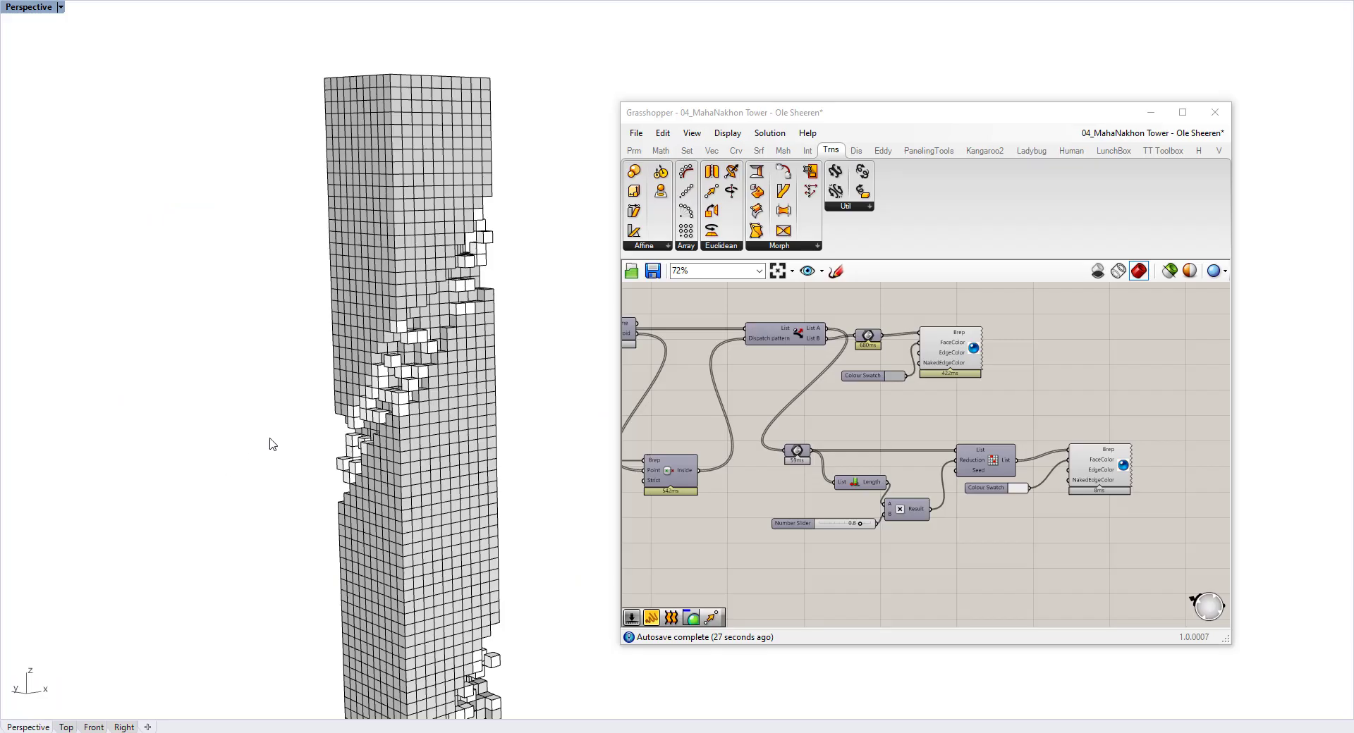
right_drag(272, 444, 325, 446)
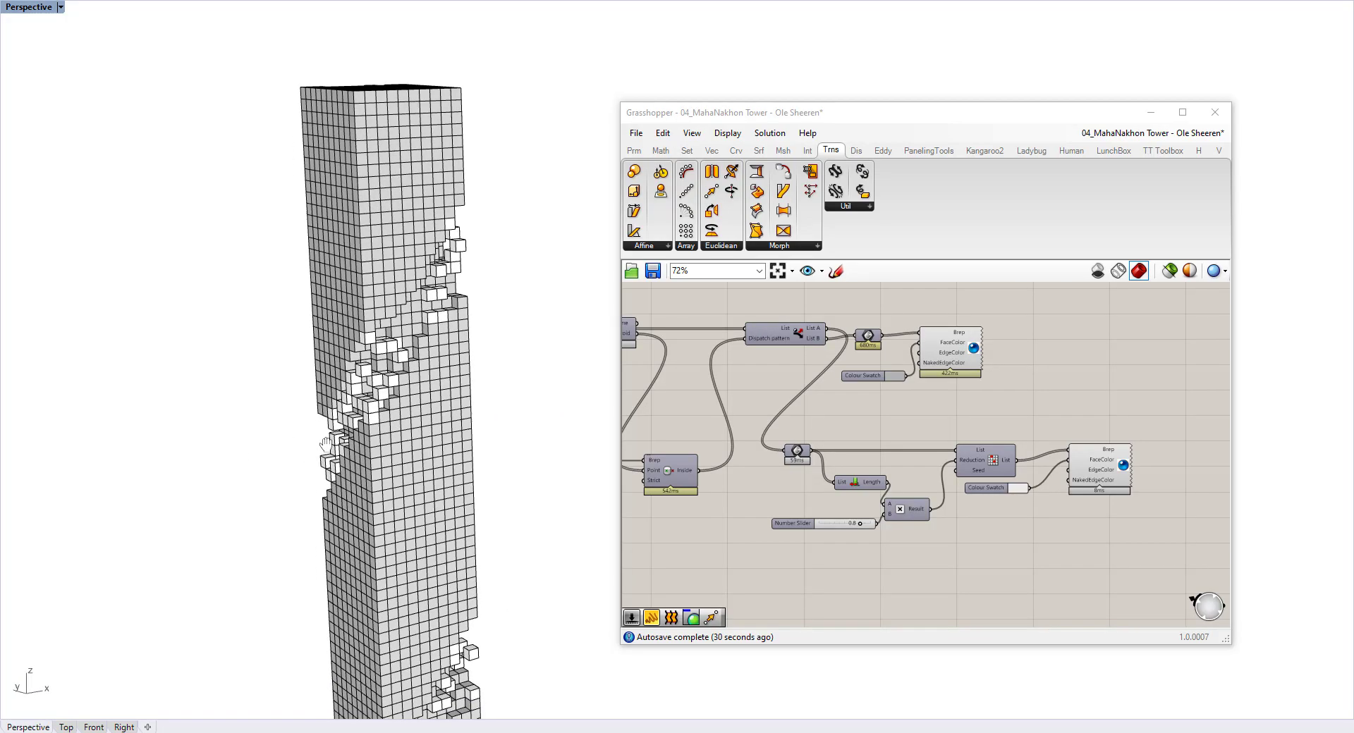